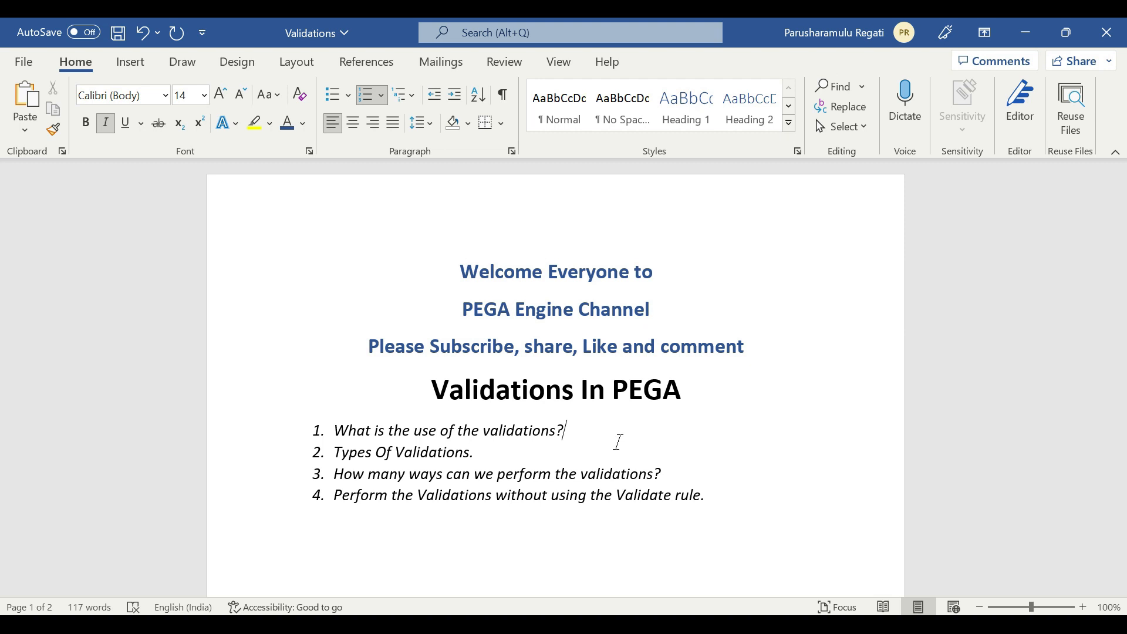
Switch to Pega Dev Studio, set the Text Area field's Required option to Always in the Collect Information section, and save it
click(1017, 30)
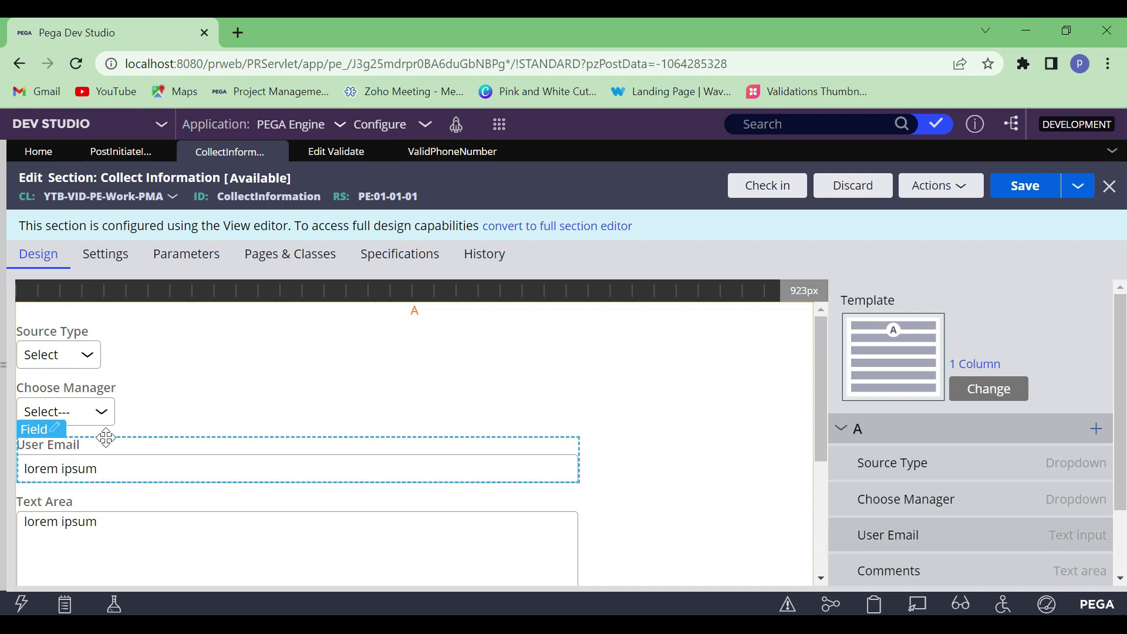
scroll(94, 429, down, 2)
click(56, 399)
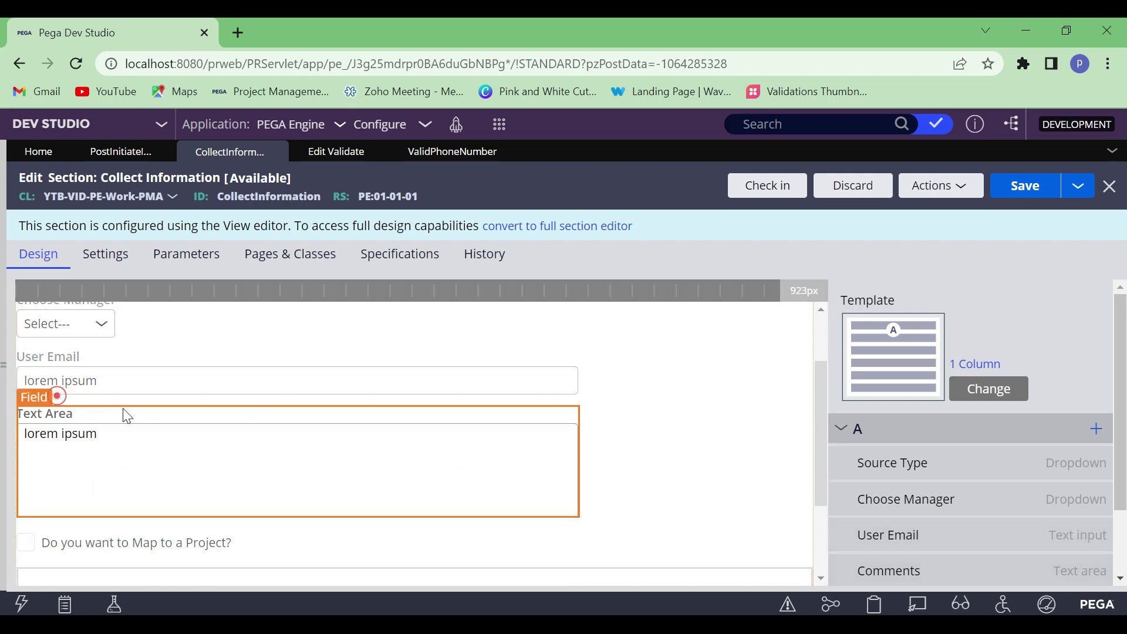
scroll(461, 358, down, 3)
click(326, 393)
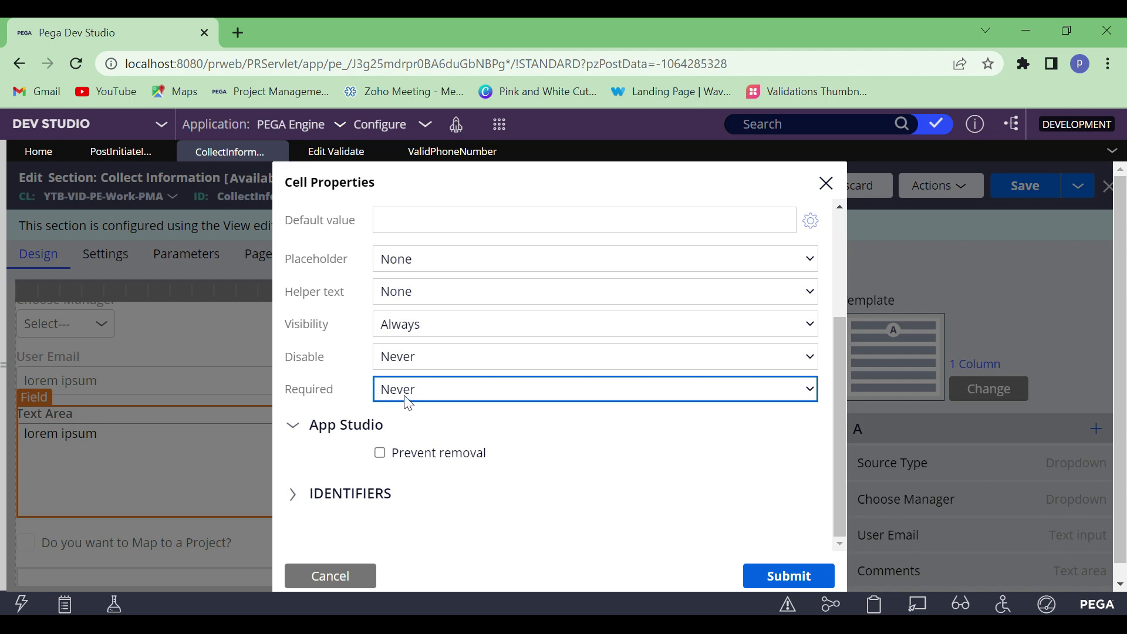
click(422, 387)
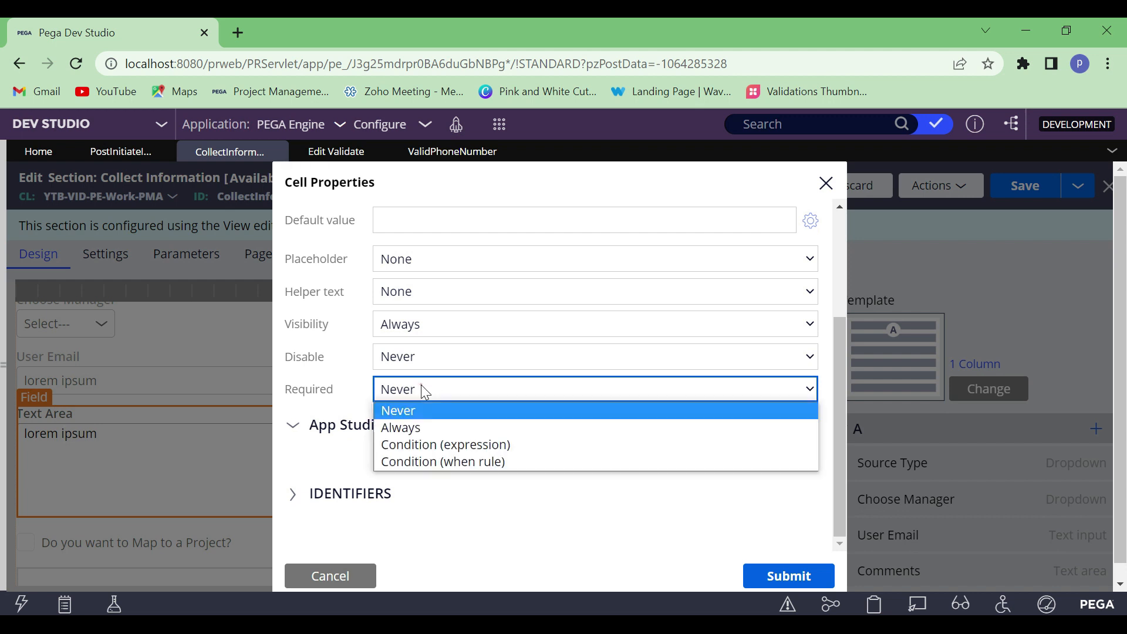
click(422, 426)
click(792, 574)
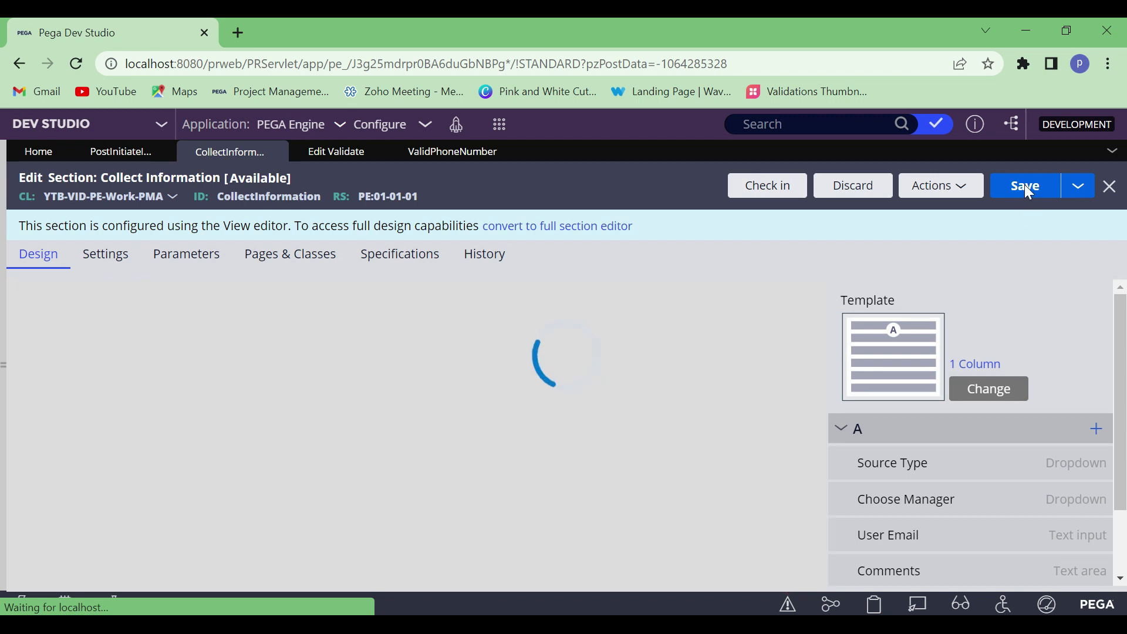
click(1026, 184)
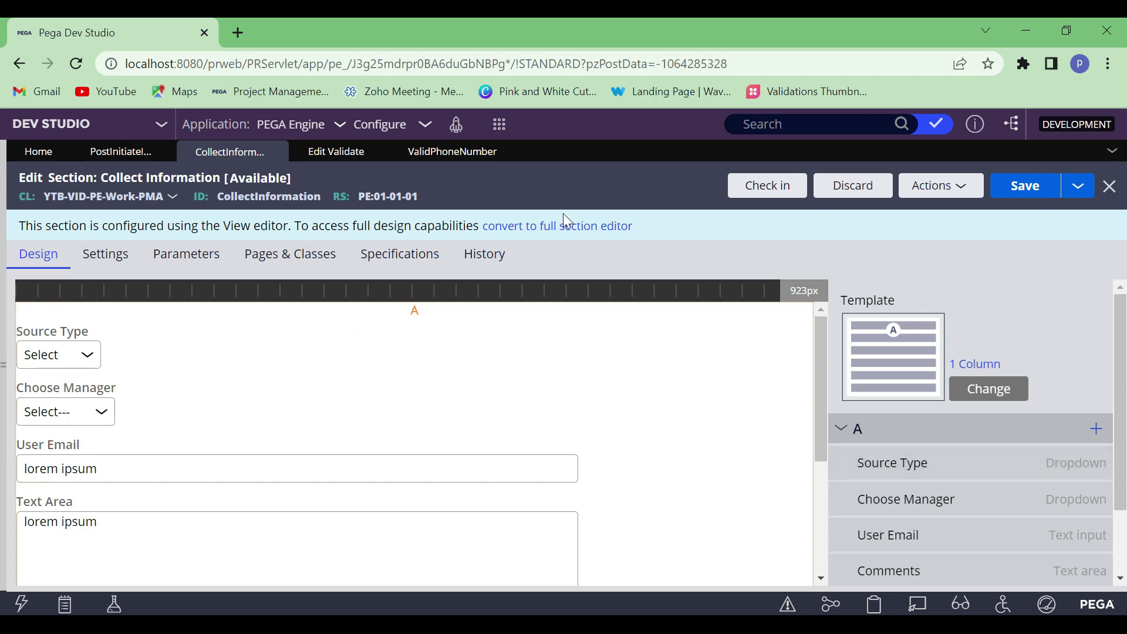
Launch the PEGA Engine portal, create a new Process Modular case, and open its Initiate_Flow assignment
click(456, 129)
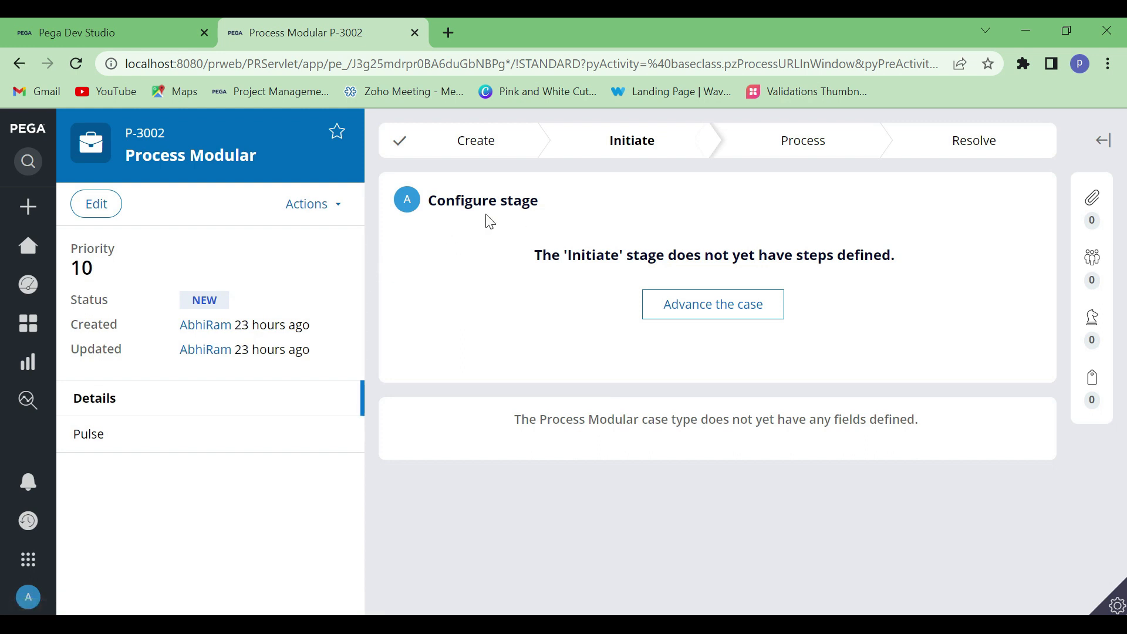
click(66, 208)
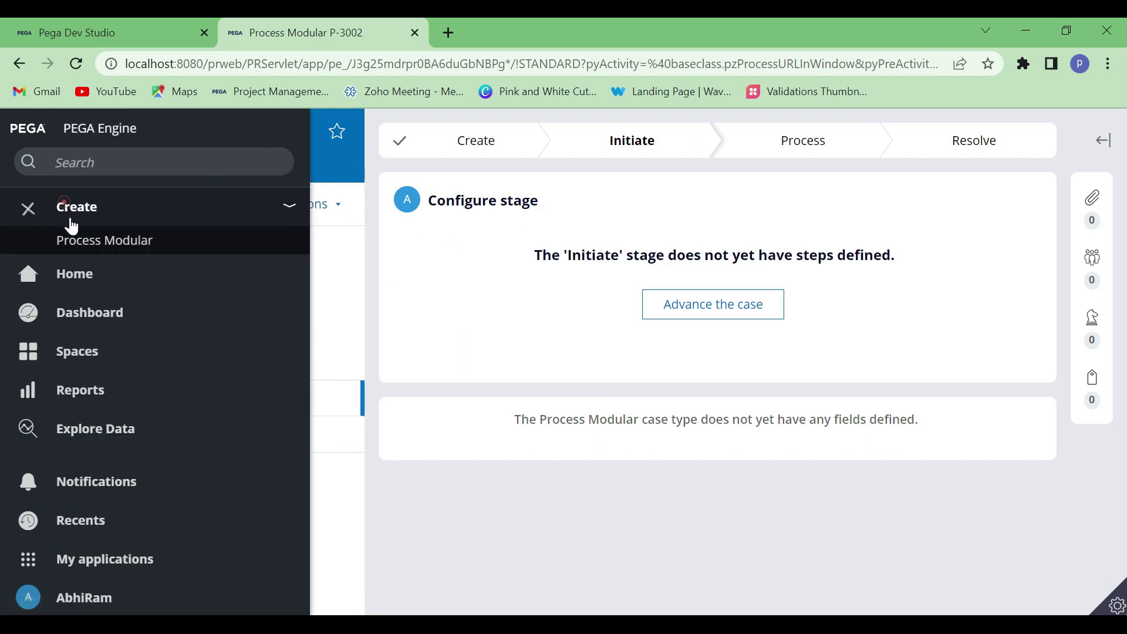
click(94, 240)
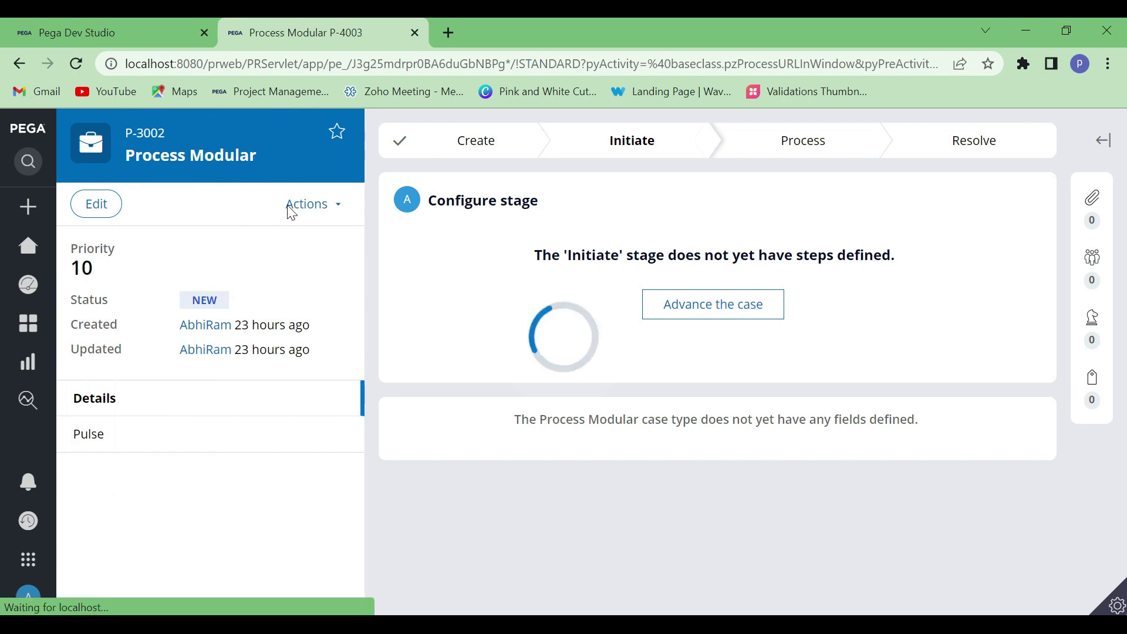
click(363, 179)
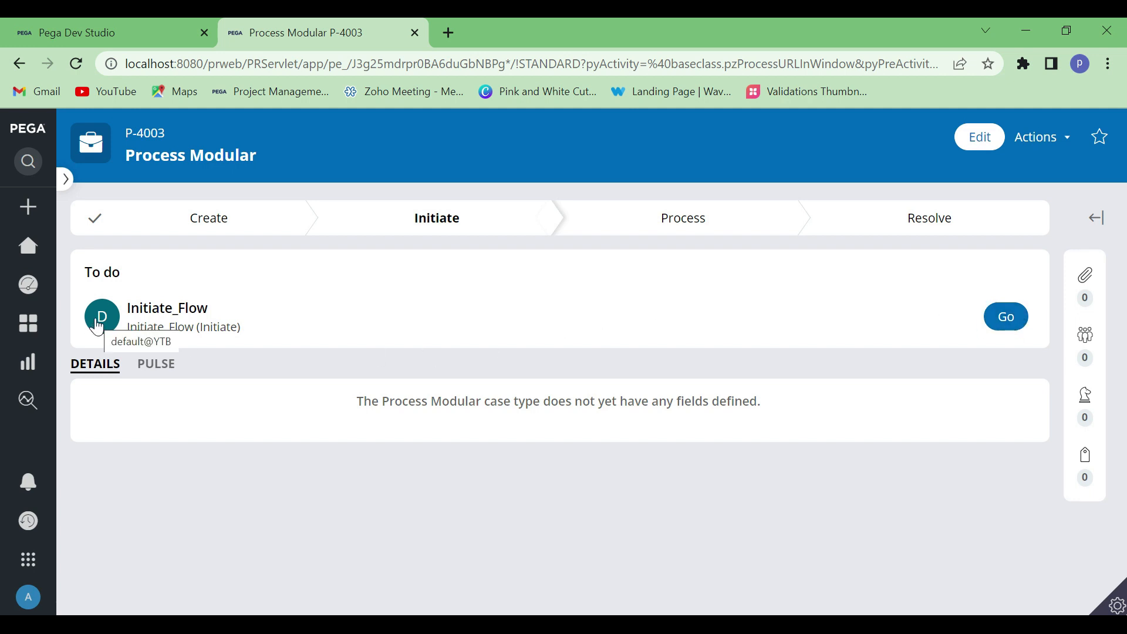
click(1016, 318)
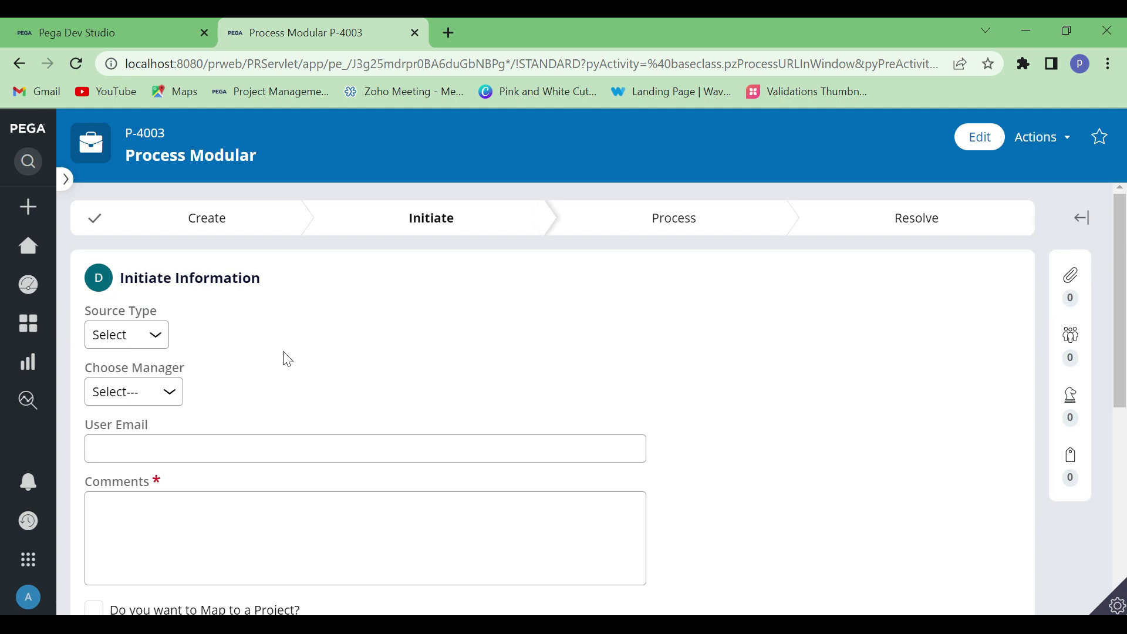
Test the required check on Comments by leaving the field empty in the Initiate Information form
scroll(288, 359, down, 3)
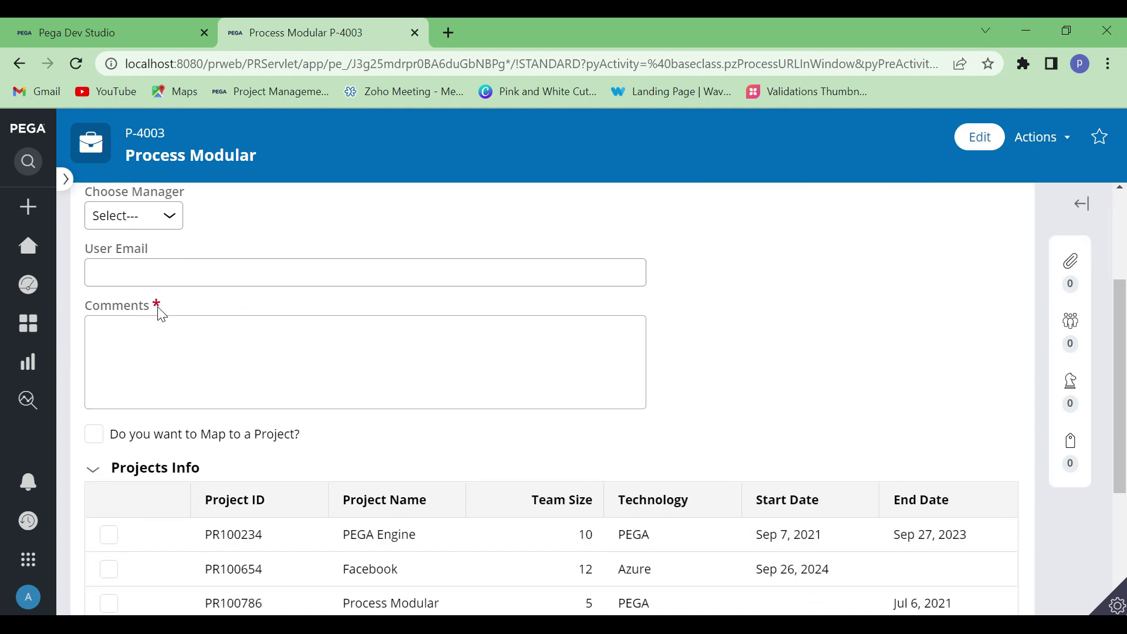
click(181, 345)
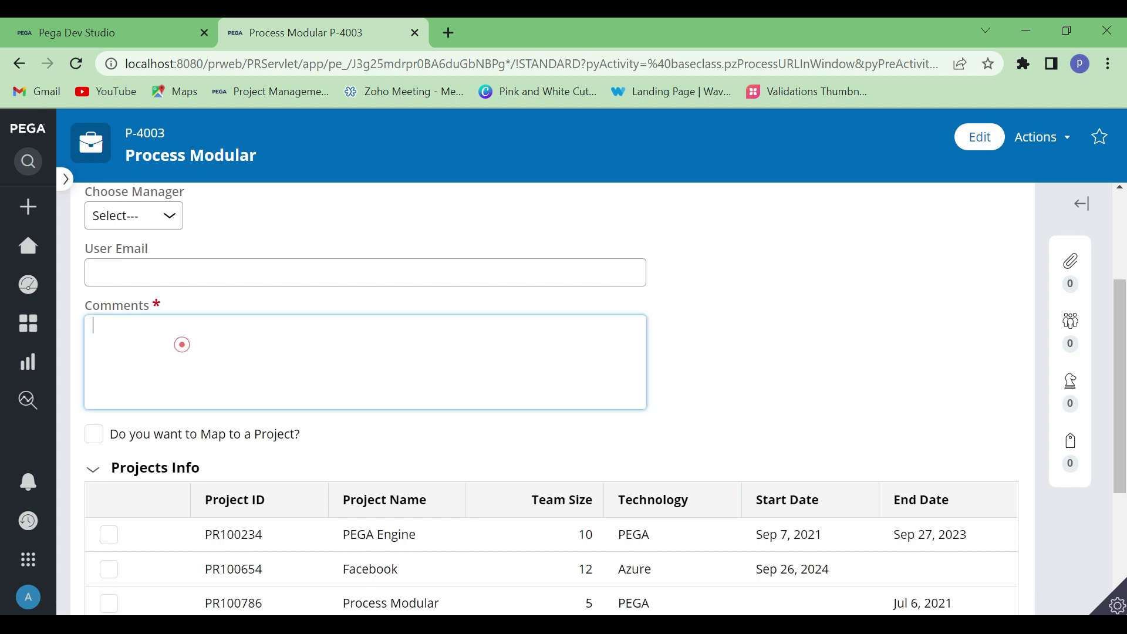
click(803, 336)
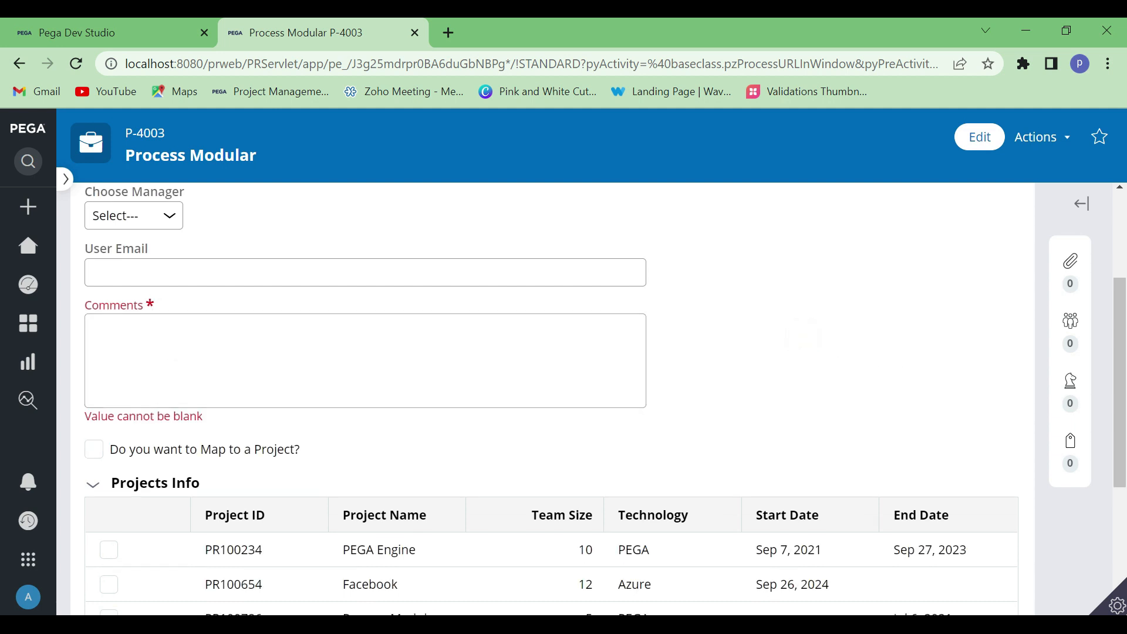
drag(221, 417, 70, 414)
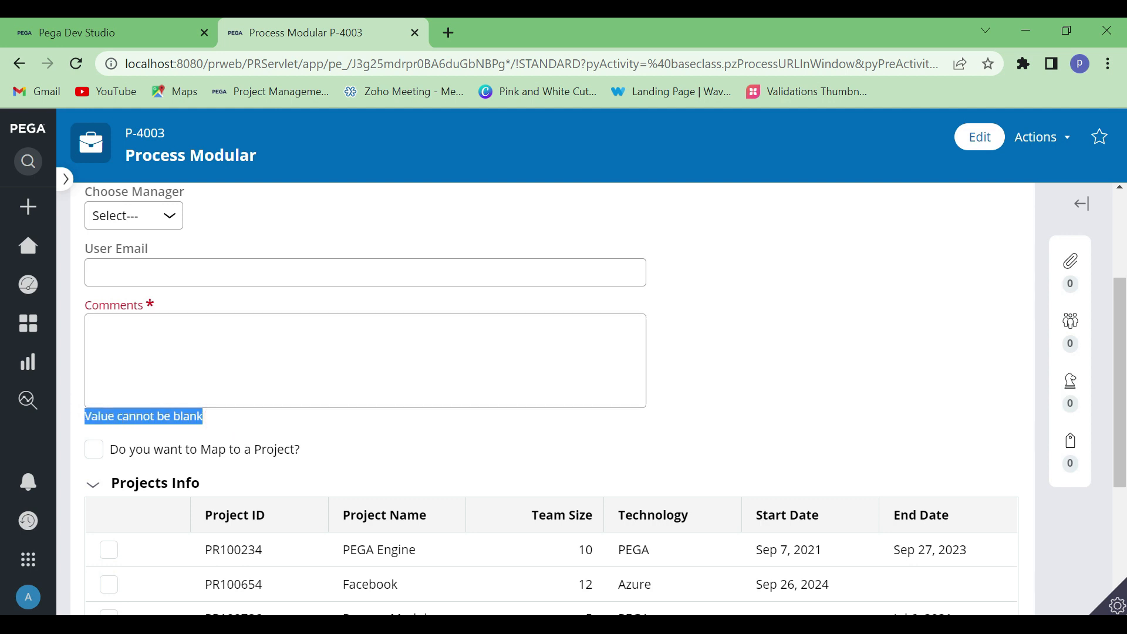
scroll(488, 343, up, 3)
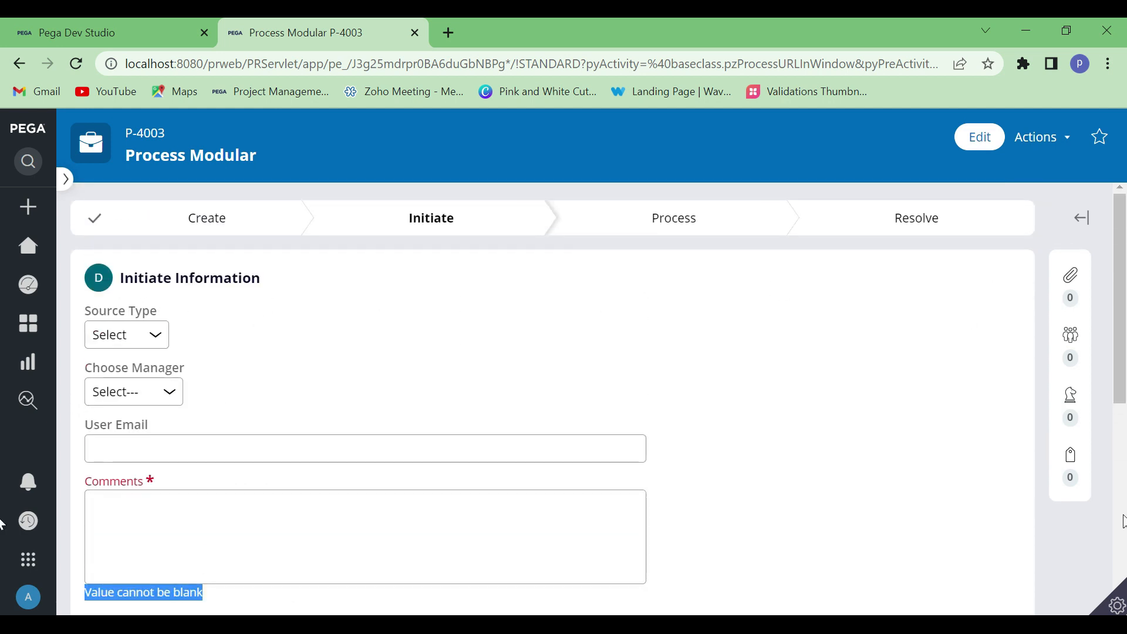
scroll(277, 445, down, 5)
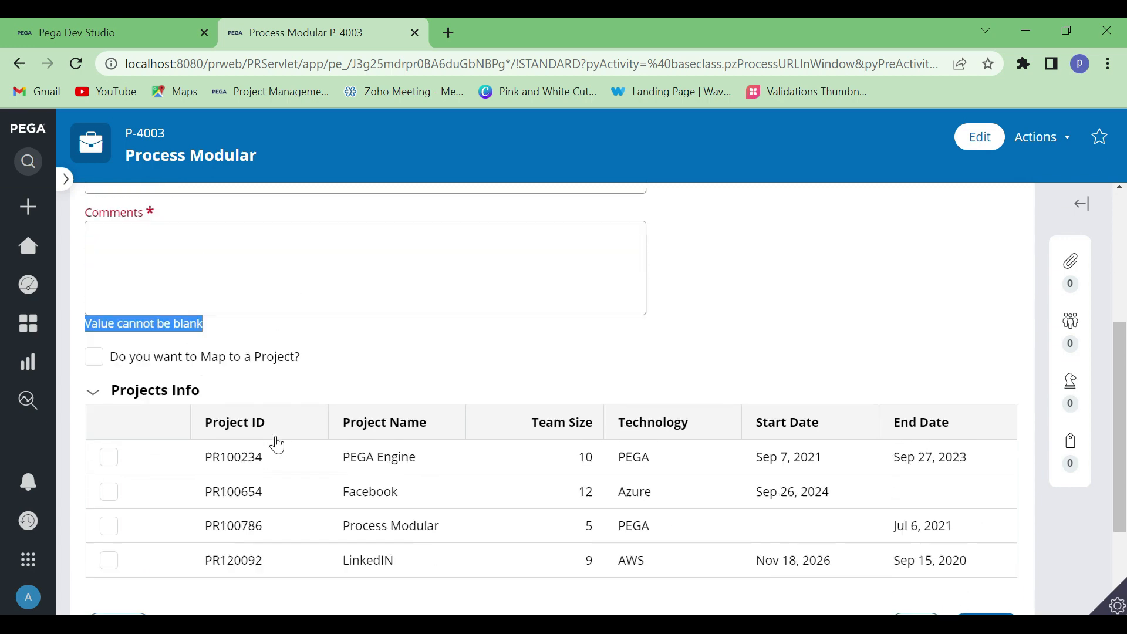
scroll(277, 445, up, 2)
click(140, 329)
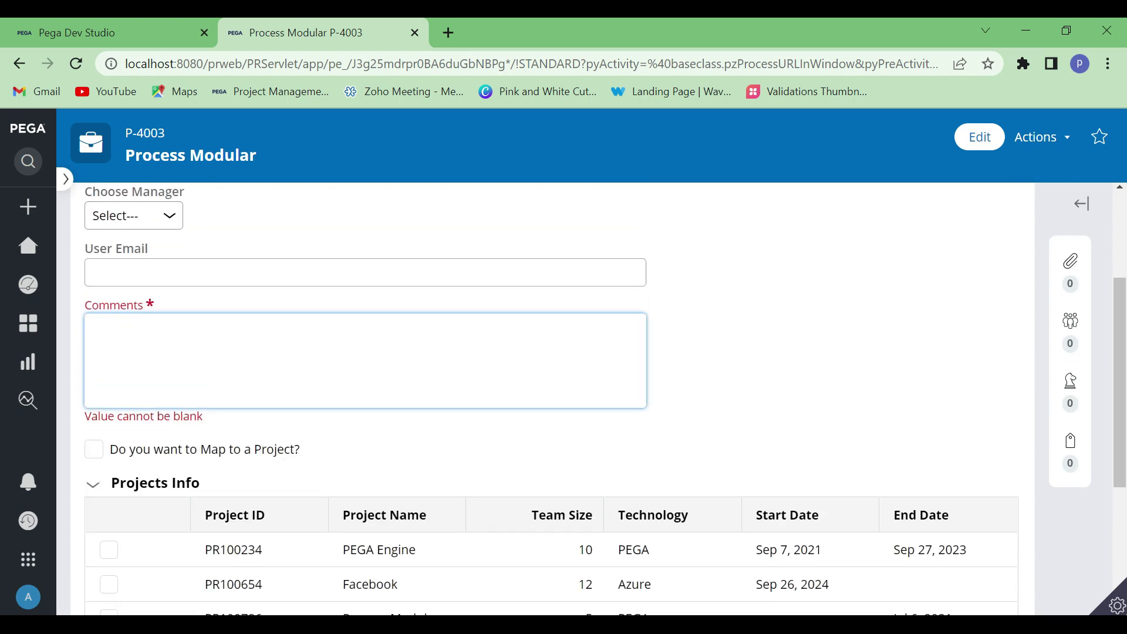
Switch to Dev Studio and open the ValidEmailAddress edit validate rule used by the User Email field's property
click(265, 267)
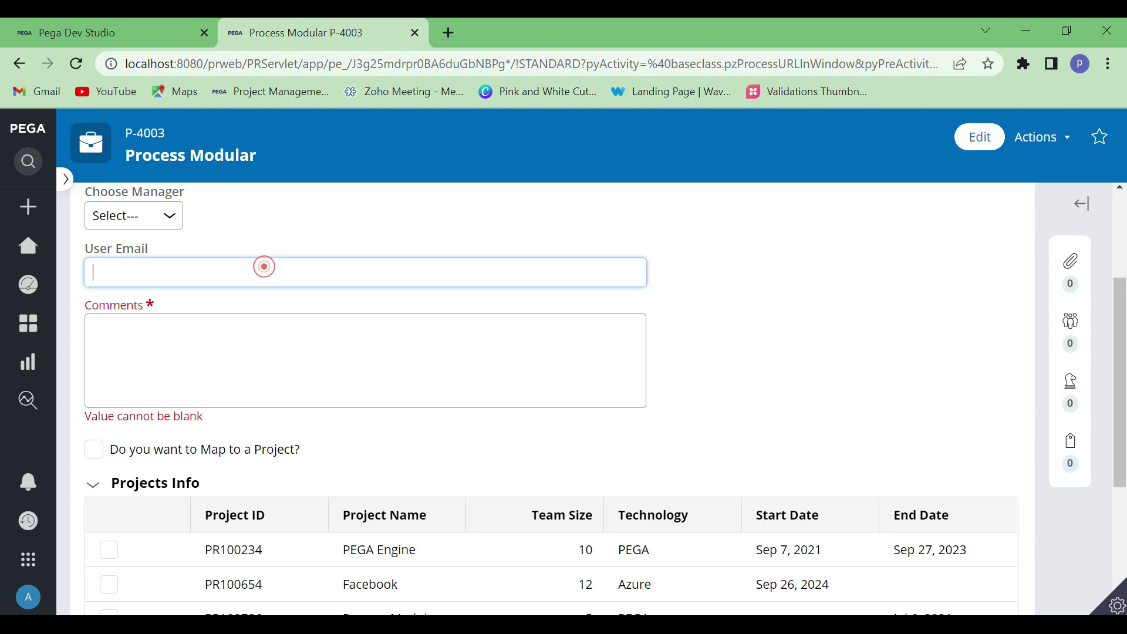
click(78, 21)
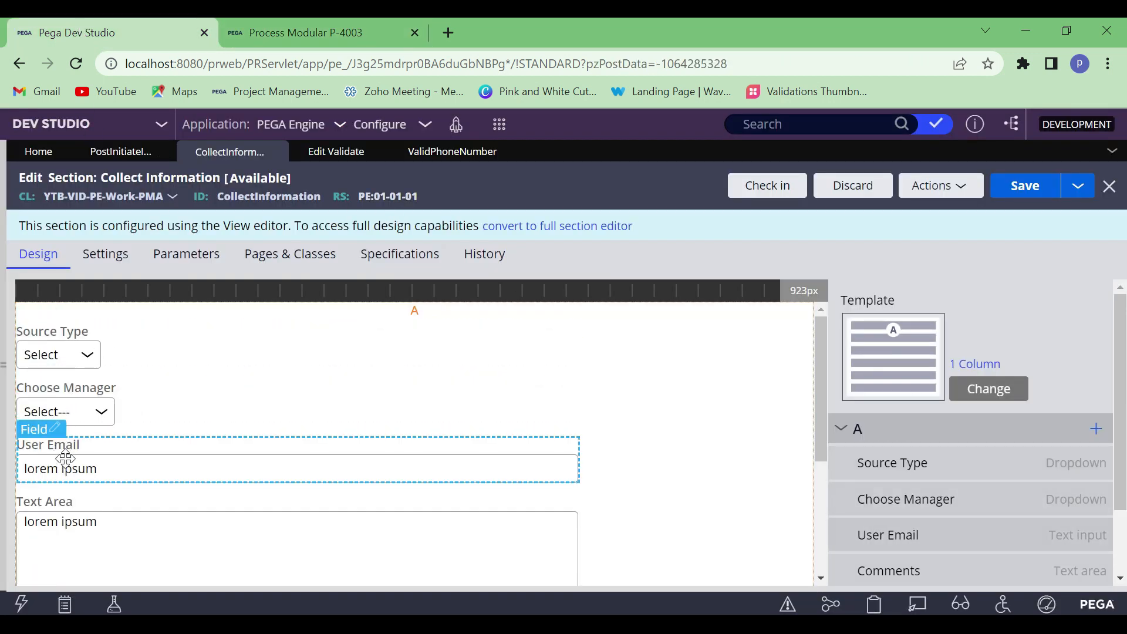
click(56, 431)
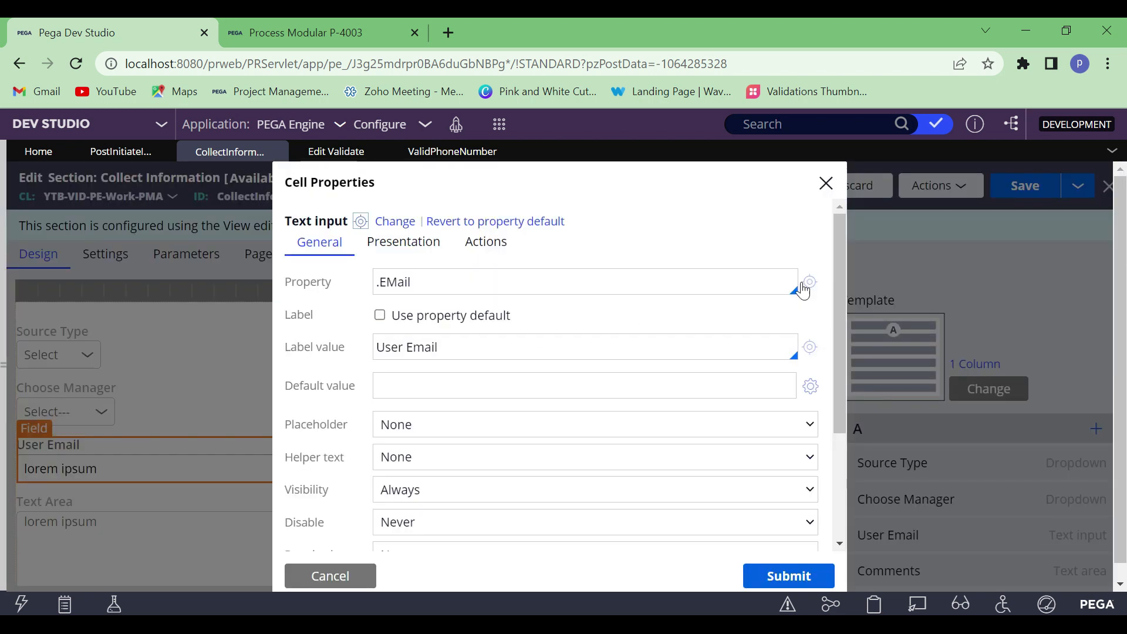
click(809, 284)
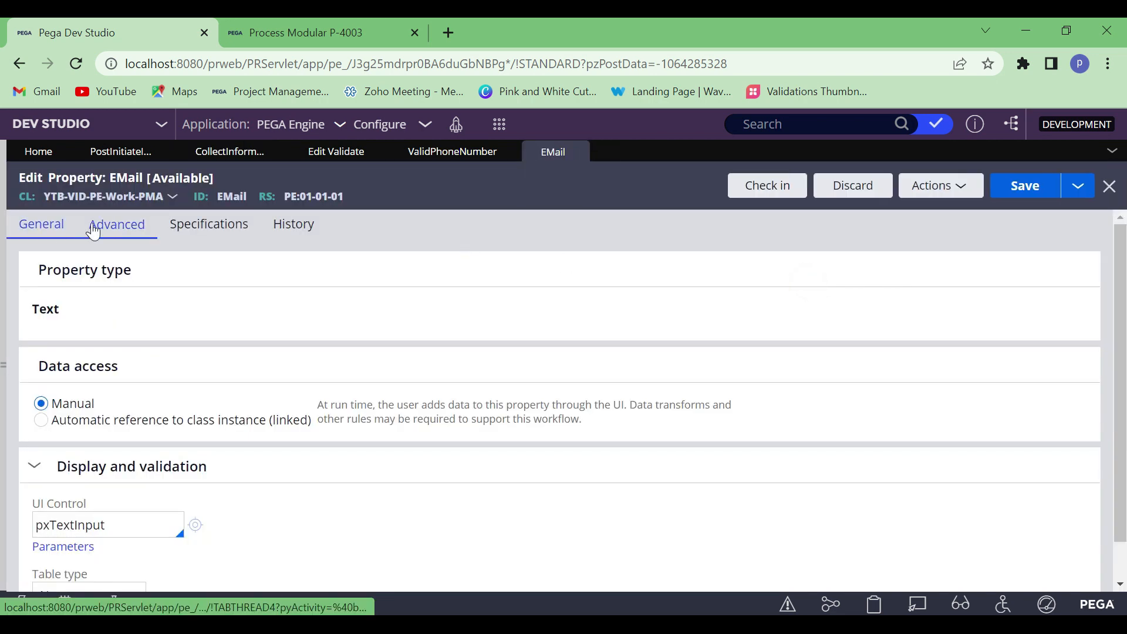
click(93, 230)
scroll(294, 392, down, 1)
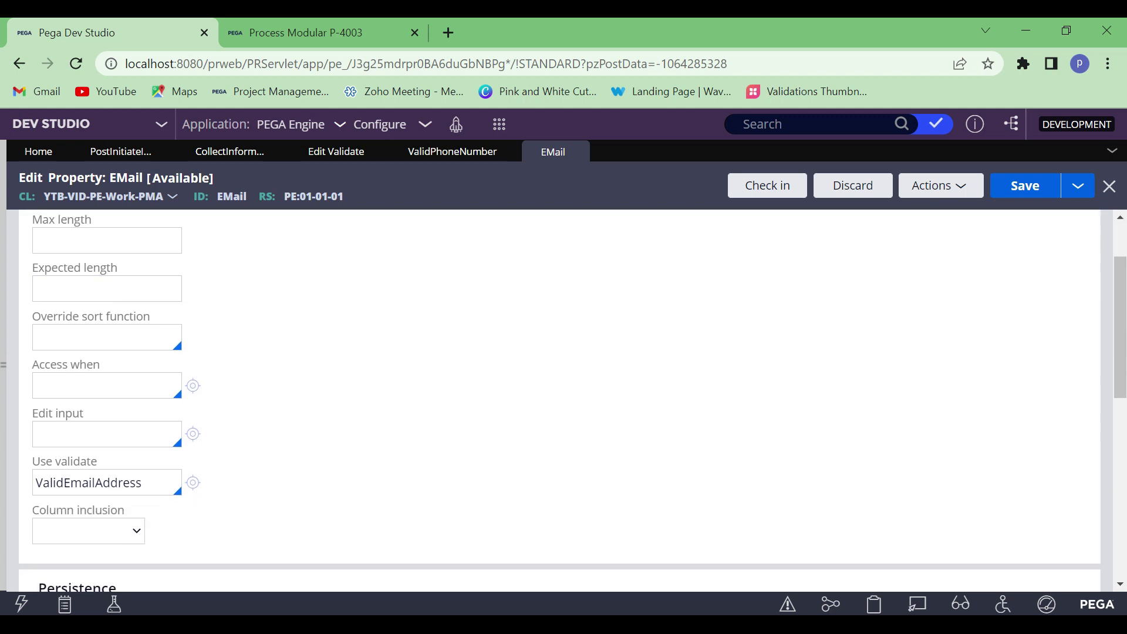
drag(149, 483, 27, 489)
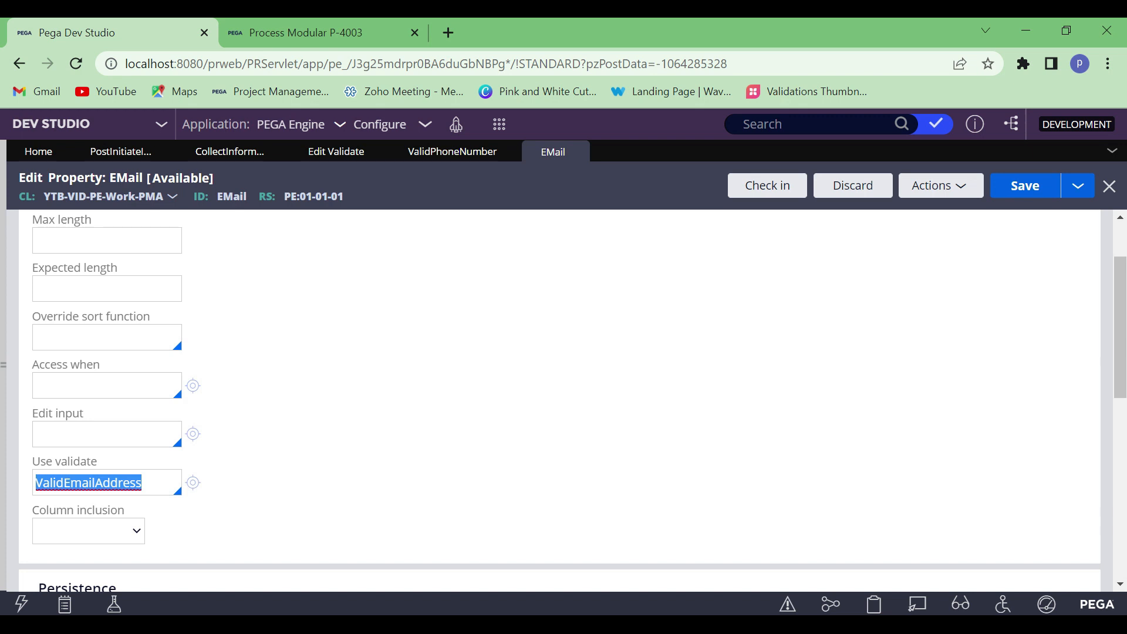
click(193, 483)
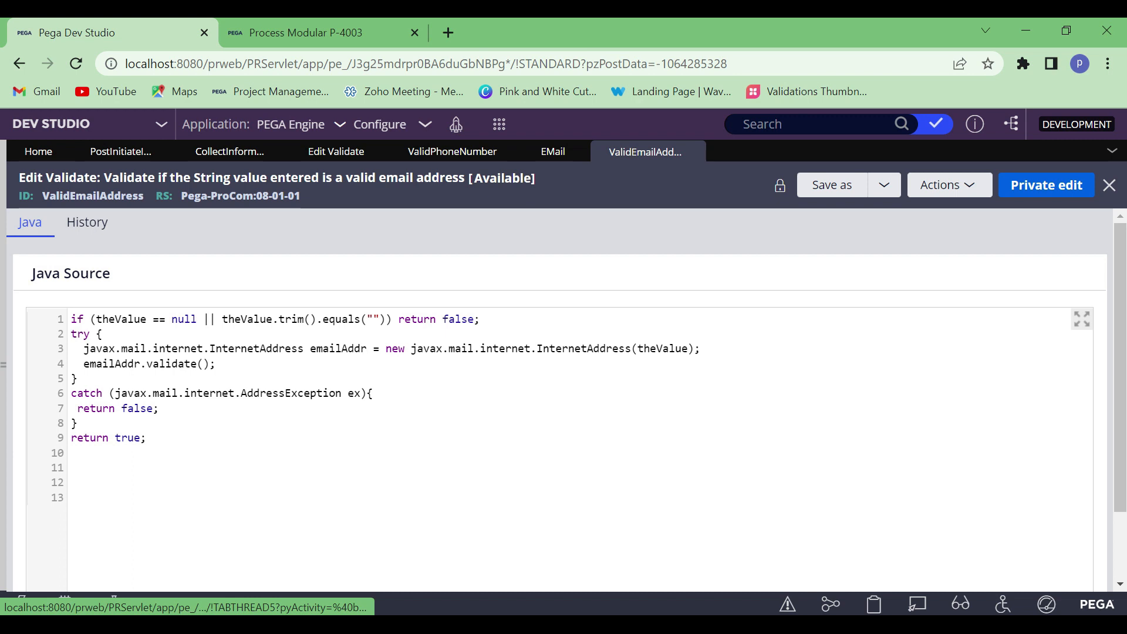
Examine the Java source of the ValidEmailAddress rule to see how it checks the entered value
drag(161, 438, 72, 306)
click(112, 273)
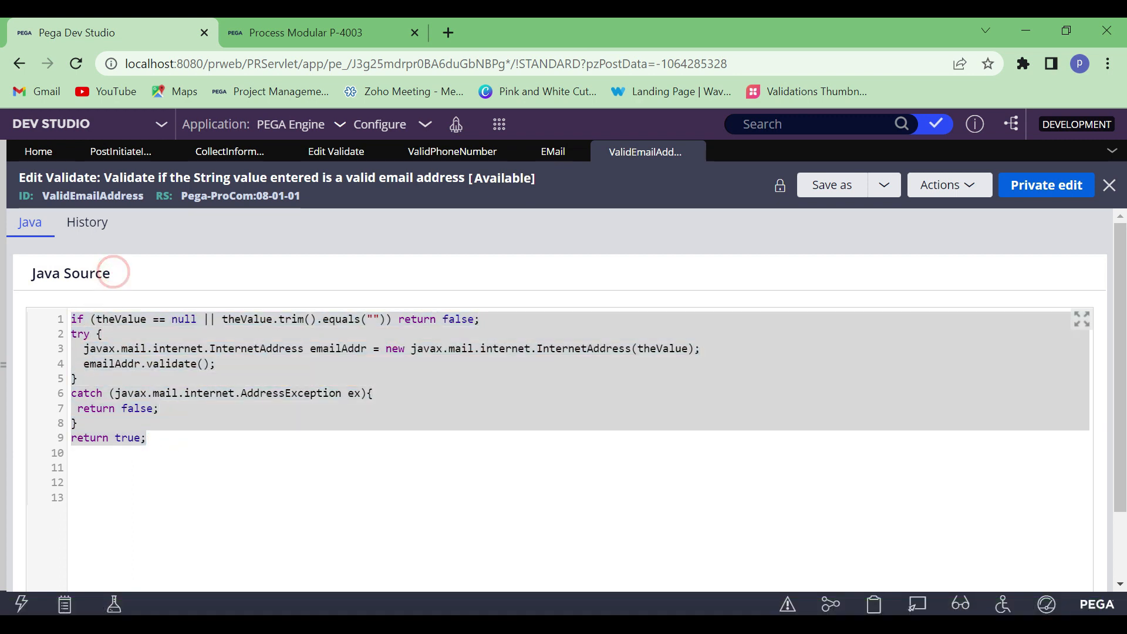
drag(162, 440, 66, 328)
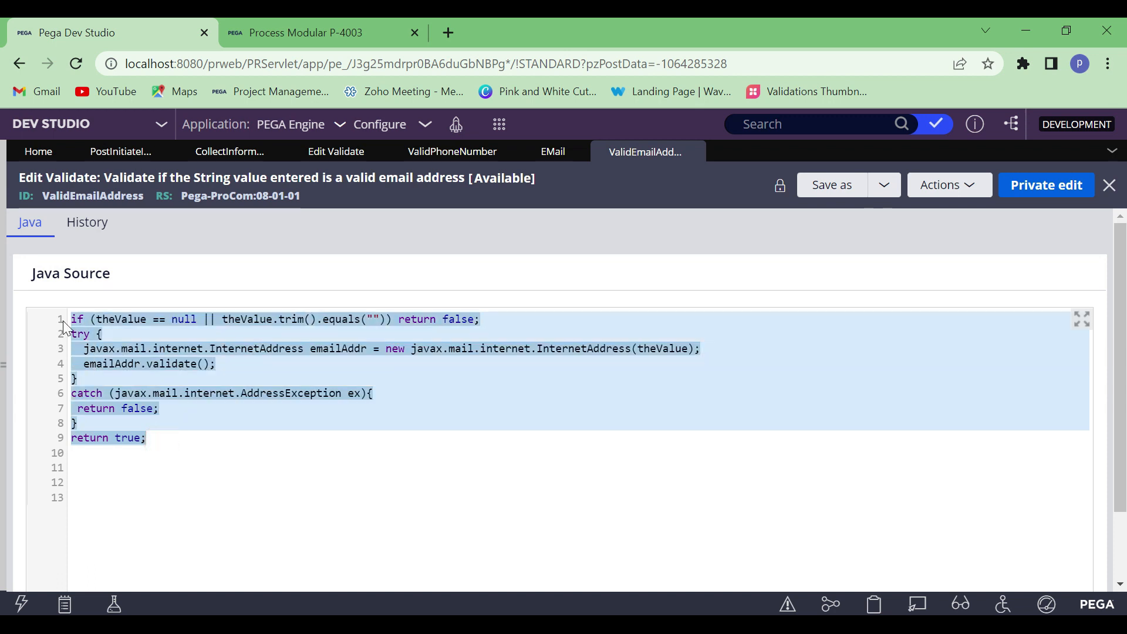
click(364, 446)
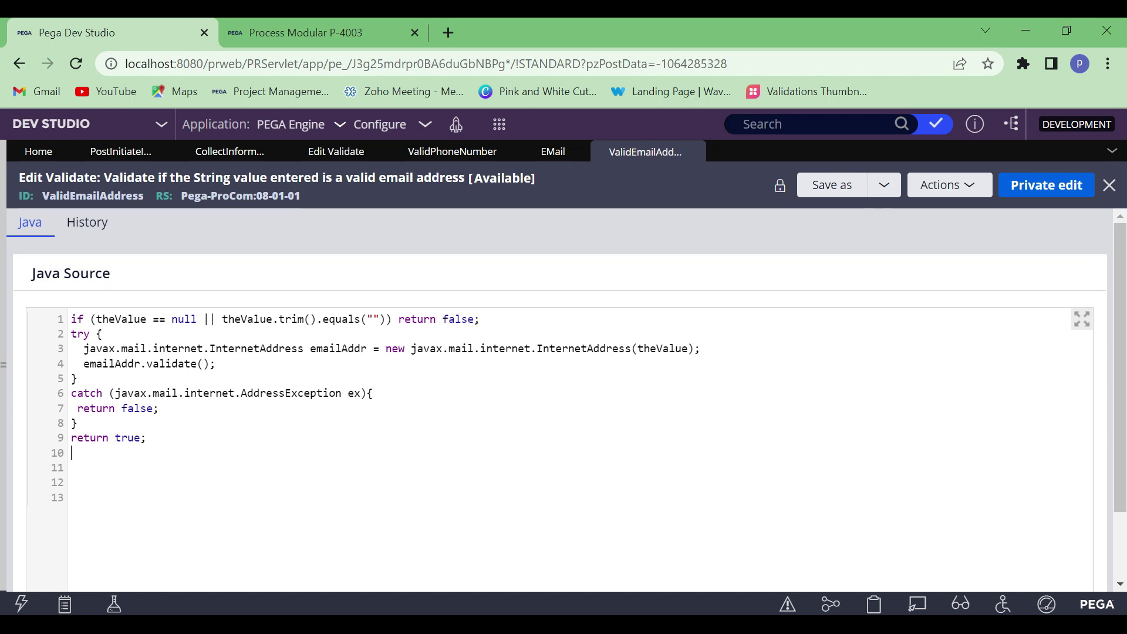
drag(178, 441, 71, 318)
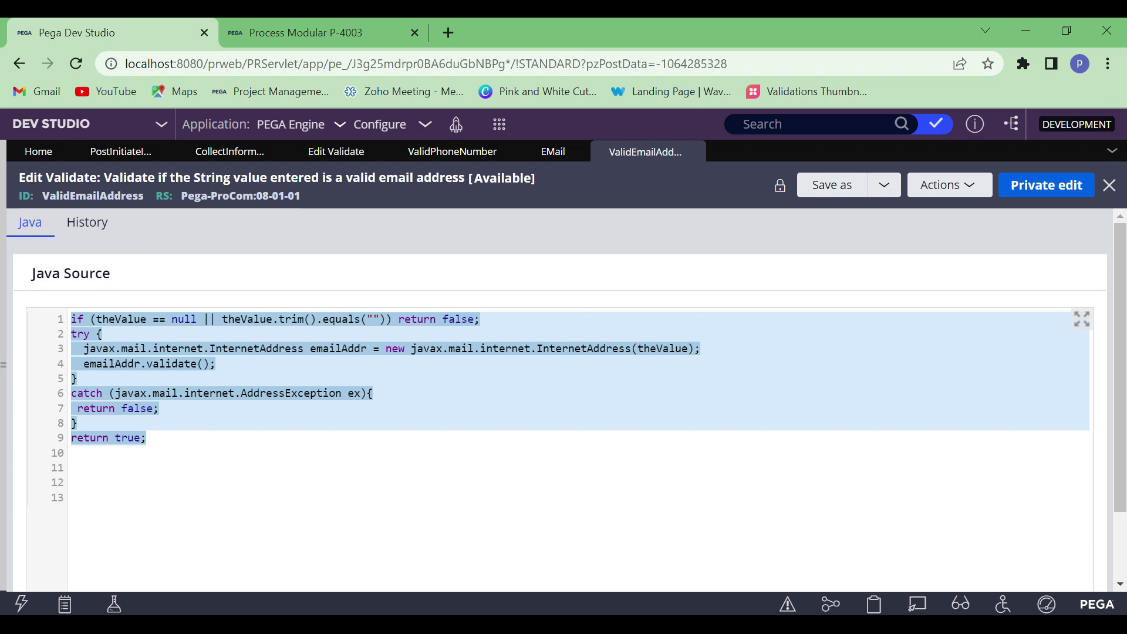
click(256, 23)
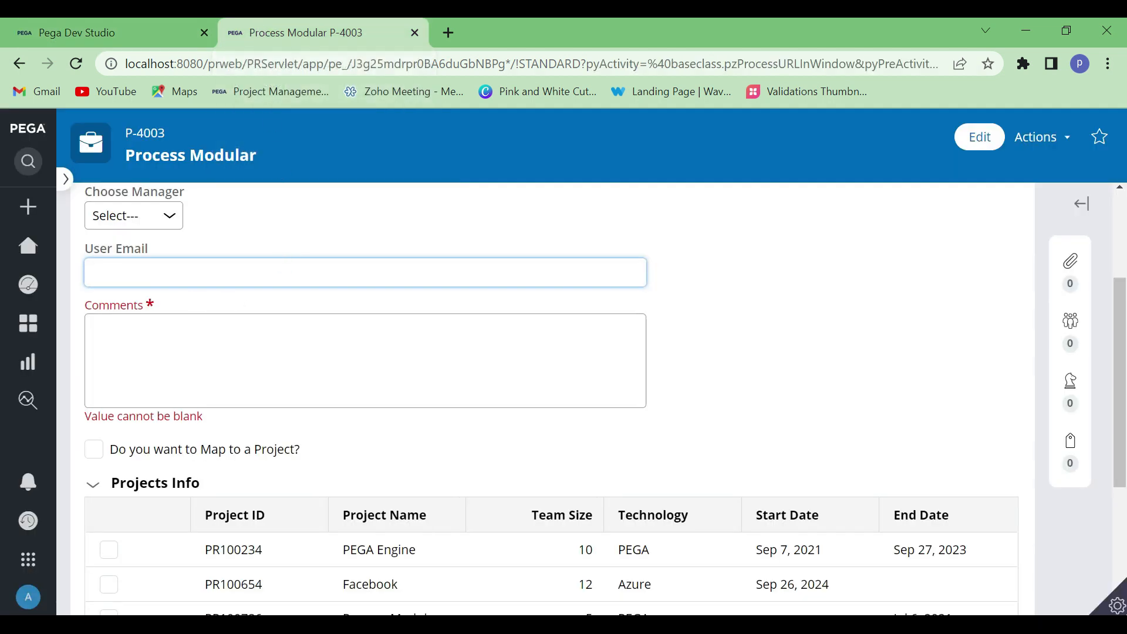
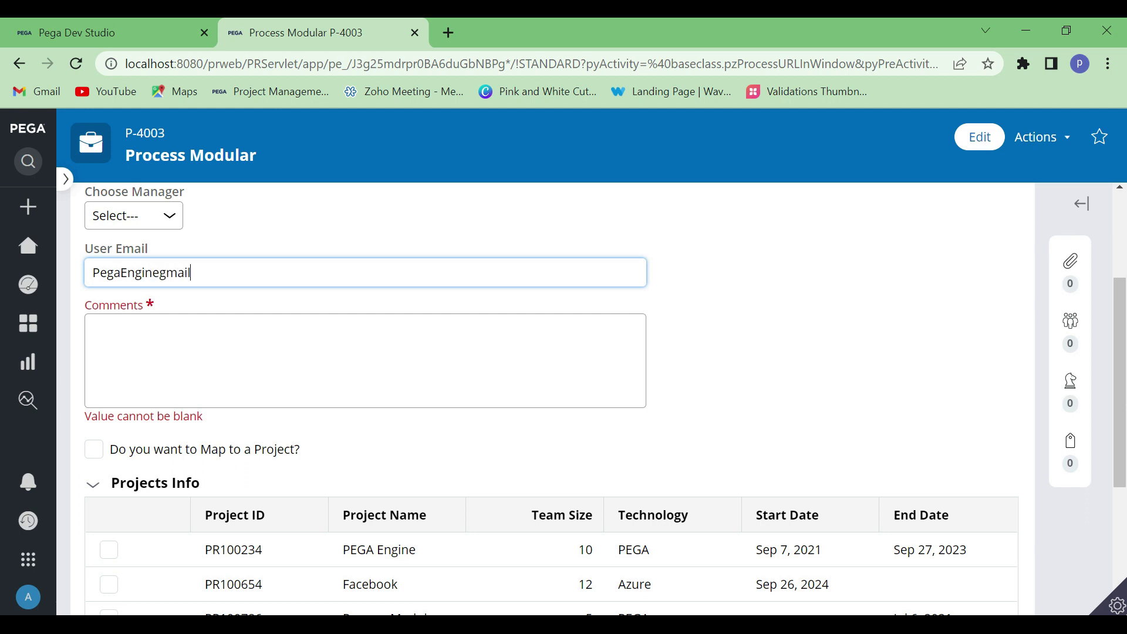
click(754, 268)
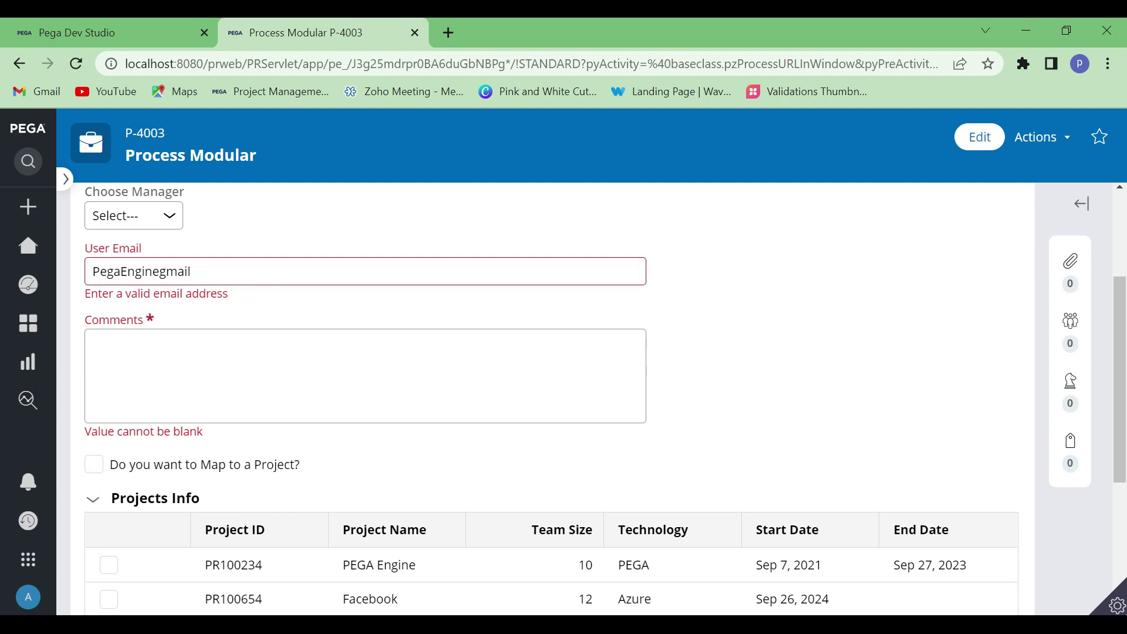
drag(242, 300, 76, 304)
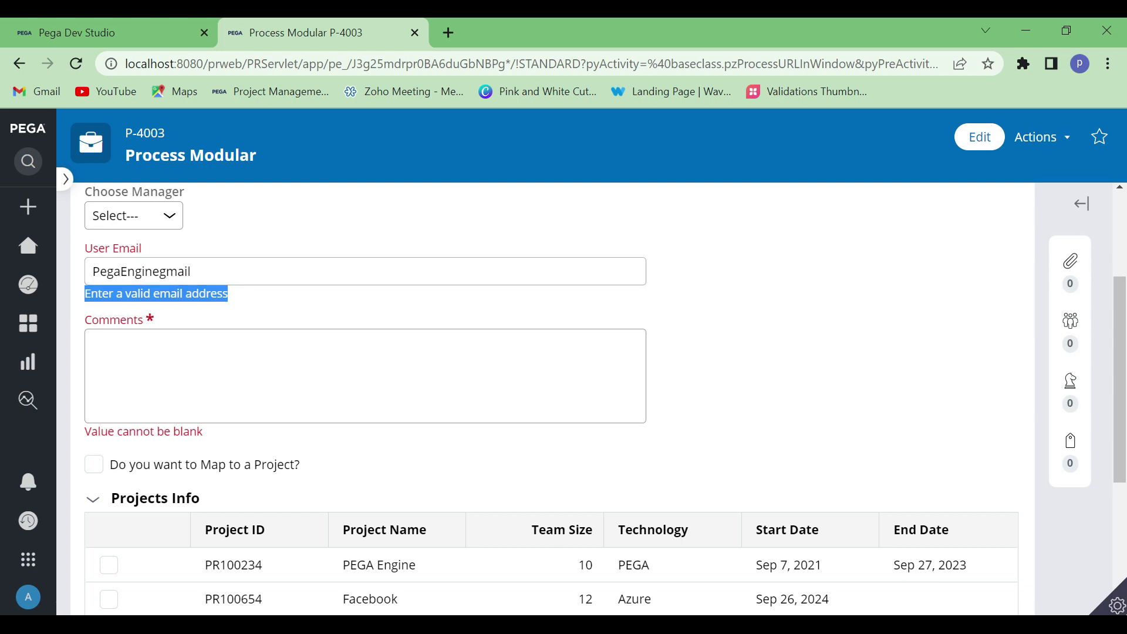
click(749, 576)
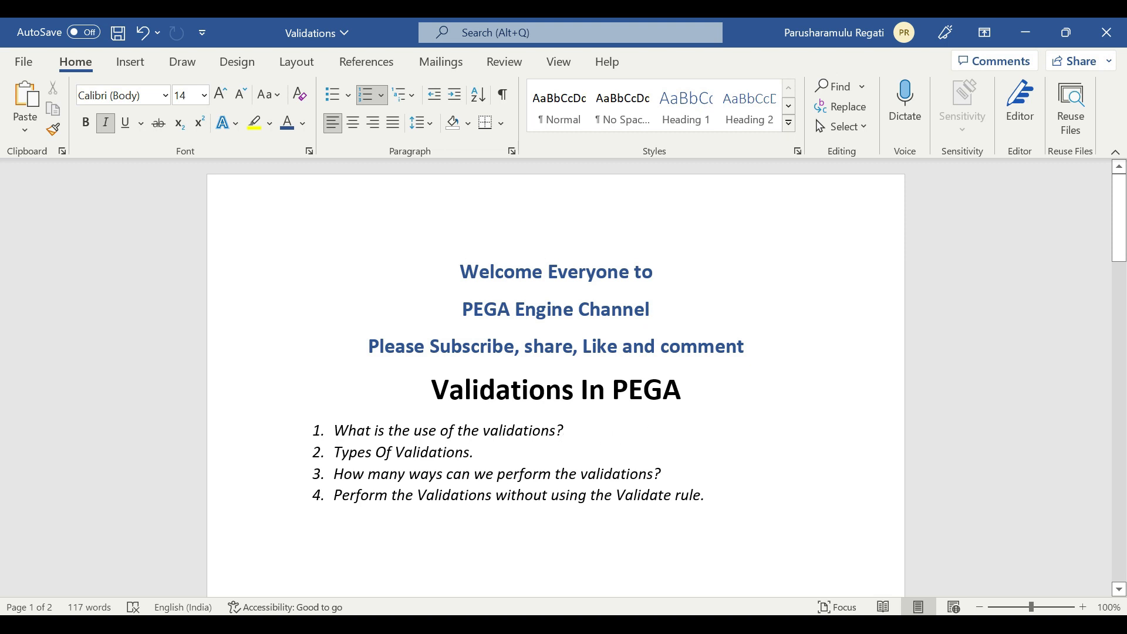
click(1025, 31)
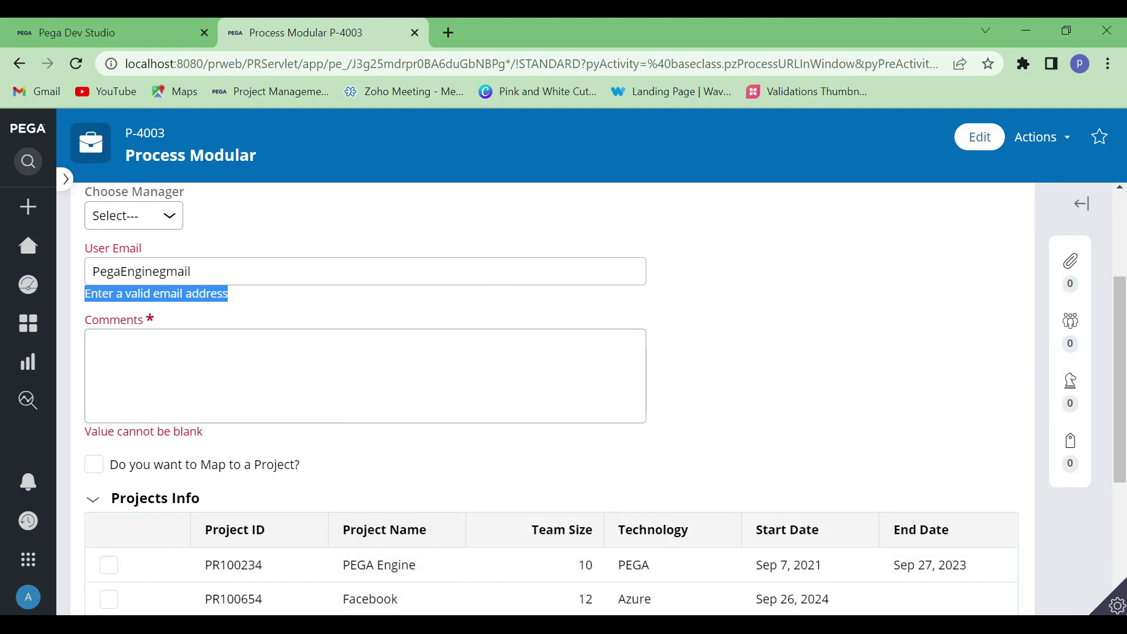
Insert "@" before "gmail" in the User Email and enter "Comment" in the Comments field
click(201, 272)
click(166, 271)
click(160, 271)
text(@)
key(Tab)
click(206, 359)
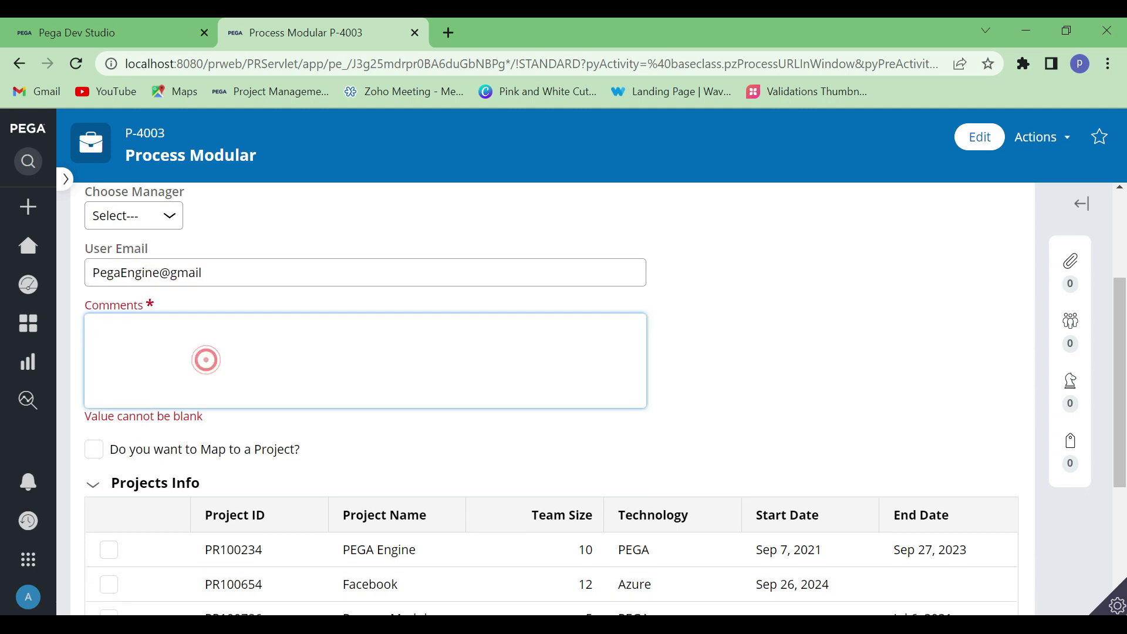
text(Comments)
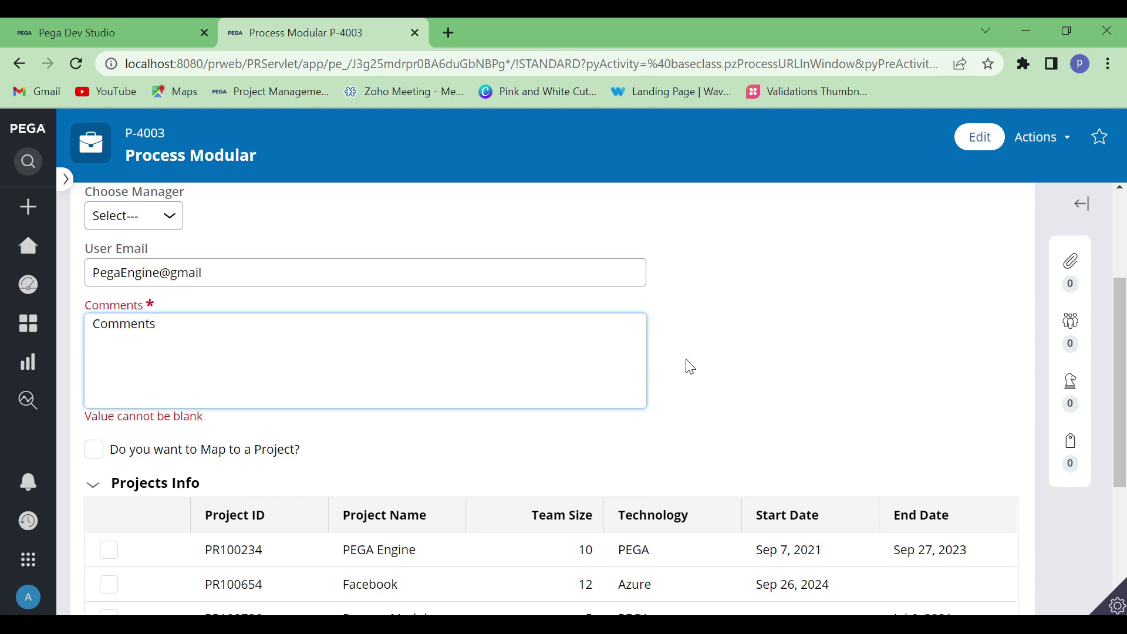
Finish the Comments entry as "Comments" and submit the case's Initiate form with the corrected User Email
click(692, 358)
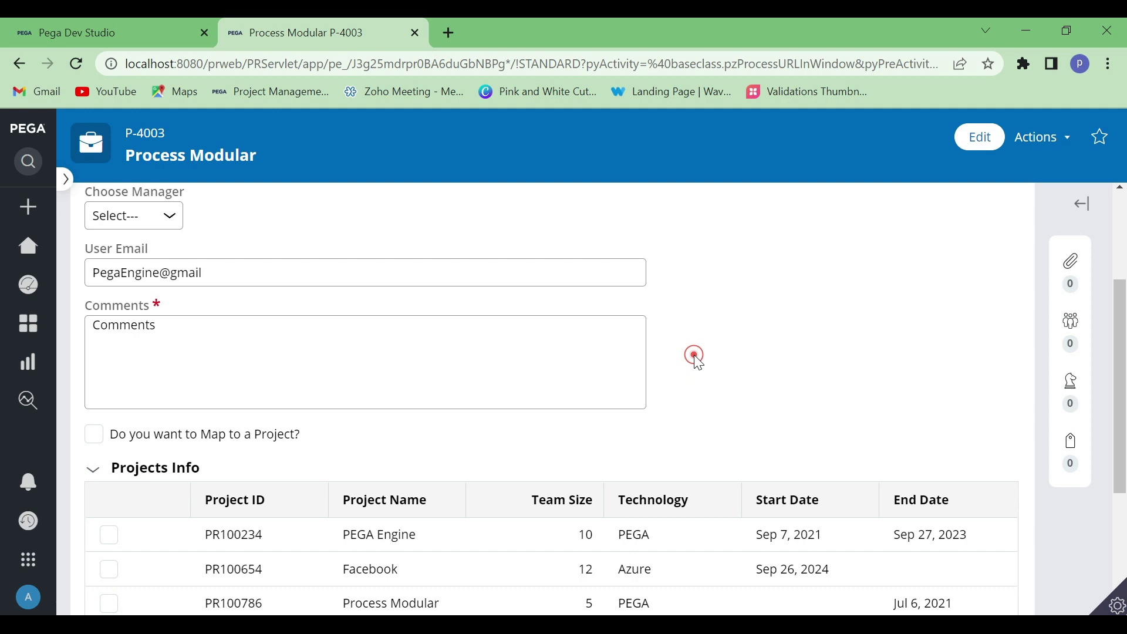
click(754, 355)
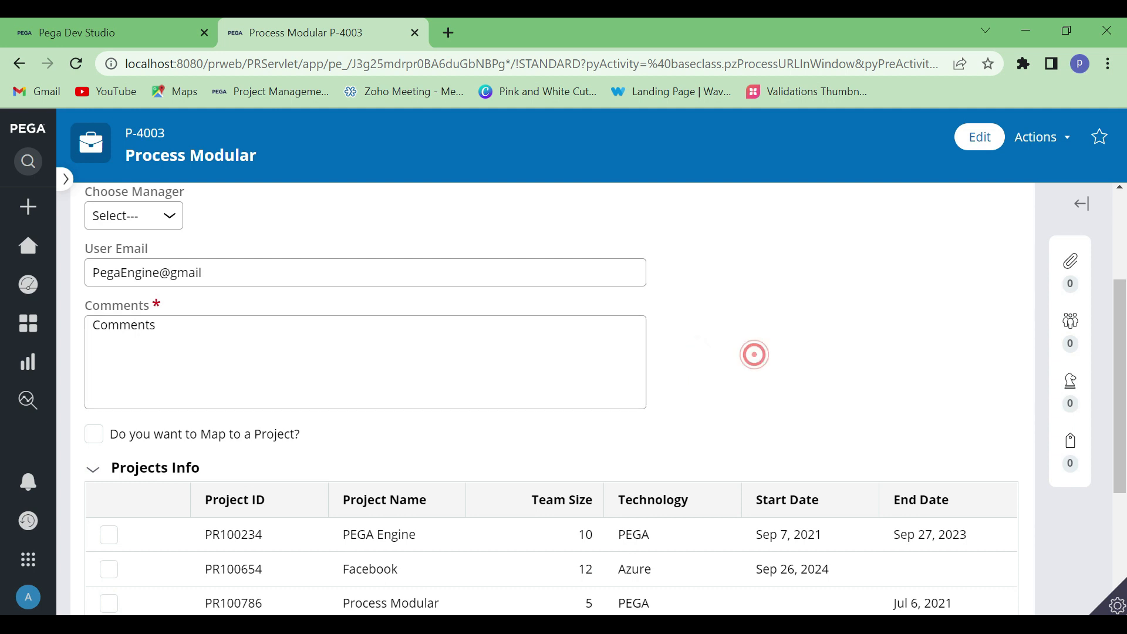
click(772, 332)
click(750, 331)
click(166, 331)
click(166, 331)
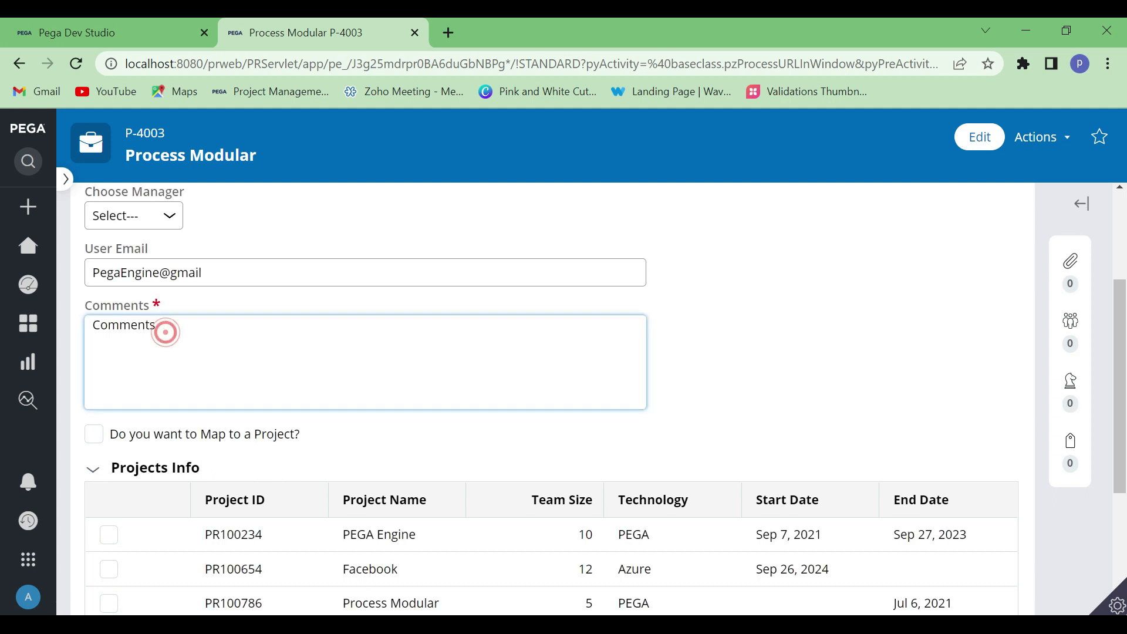
click(247, 276)
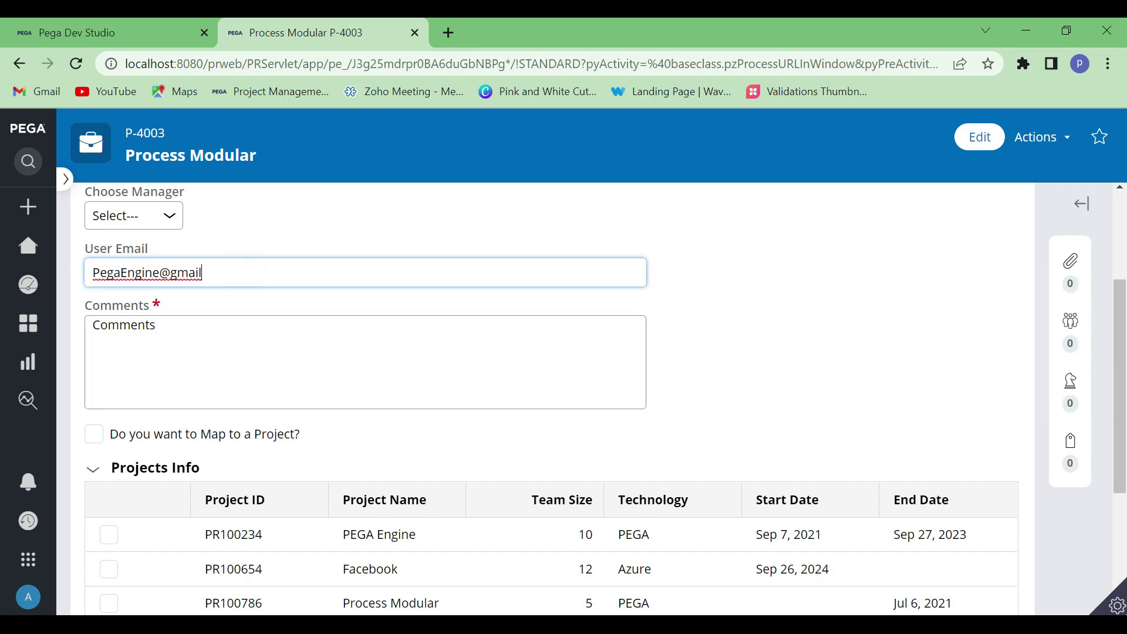
click(761, 365)
scroll(765, 372, down, 3)
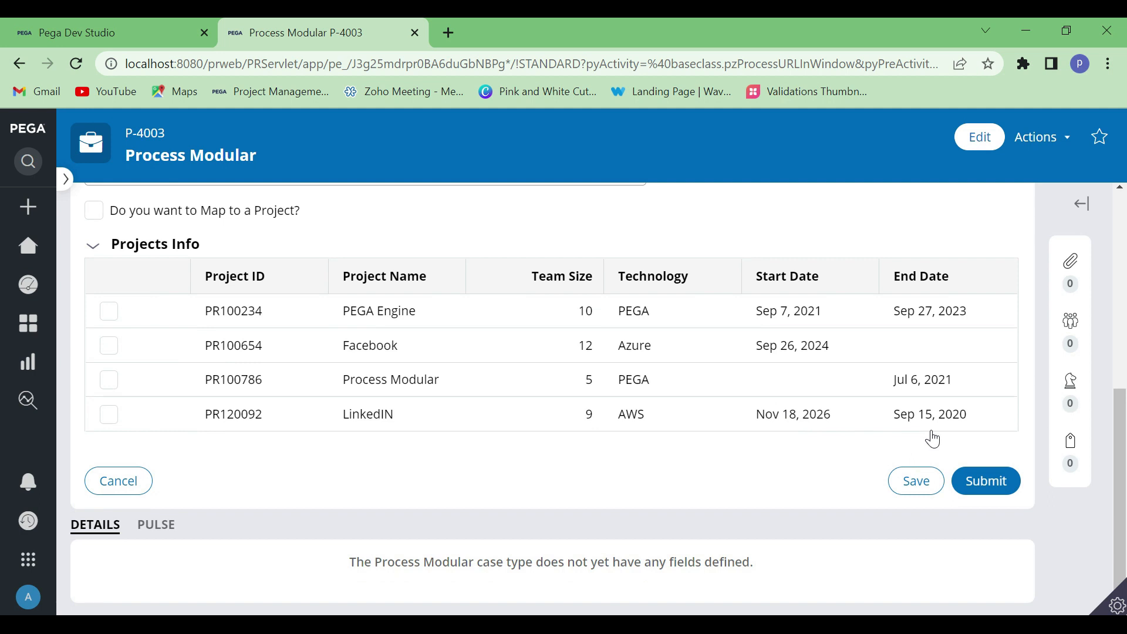
click(977, 478)
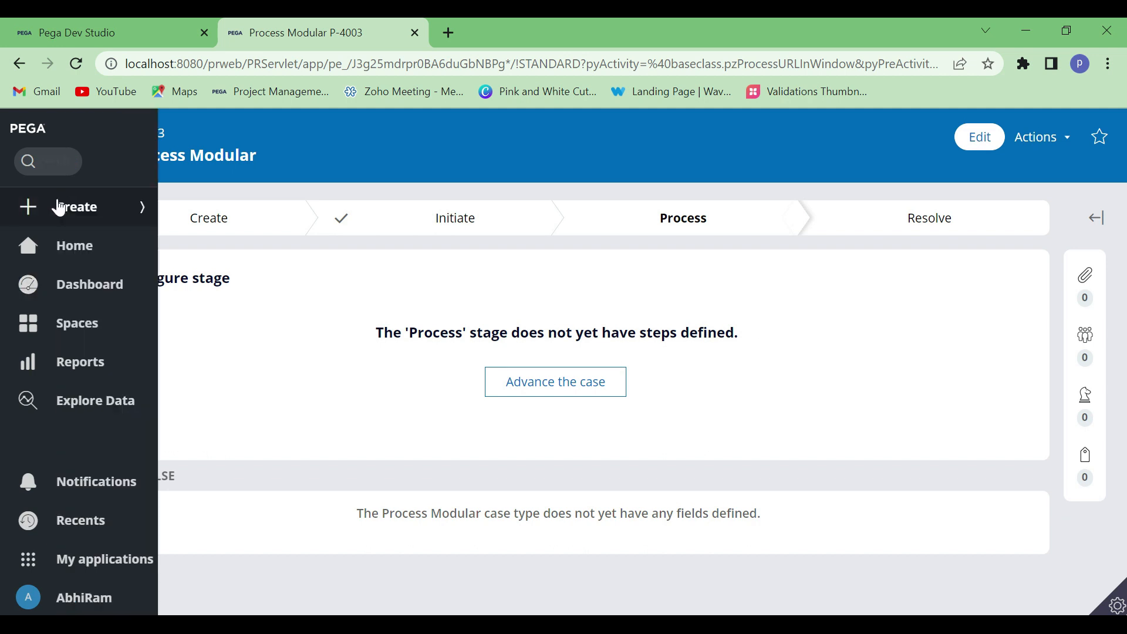
Create another Process Modular case and open its Initiate_Flow assignment
click(65, 207)
click(89, 240)
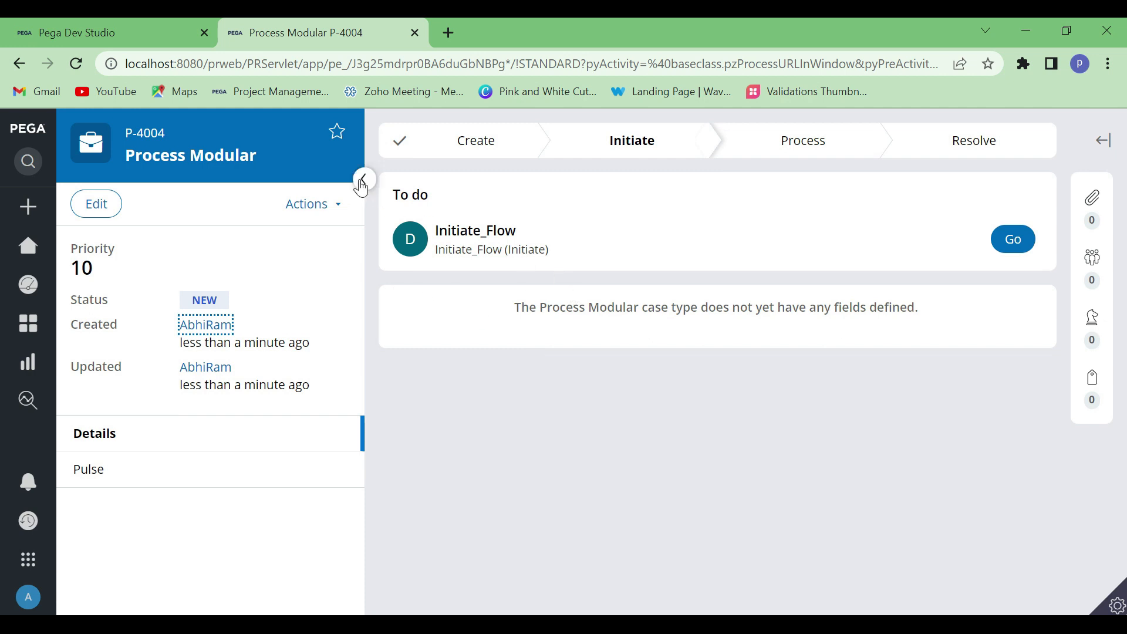
click(362, 181)
click(1000, 313)
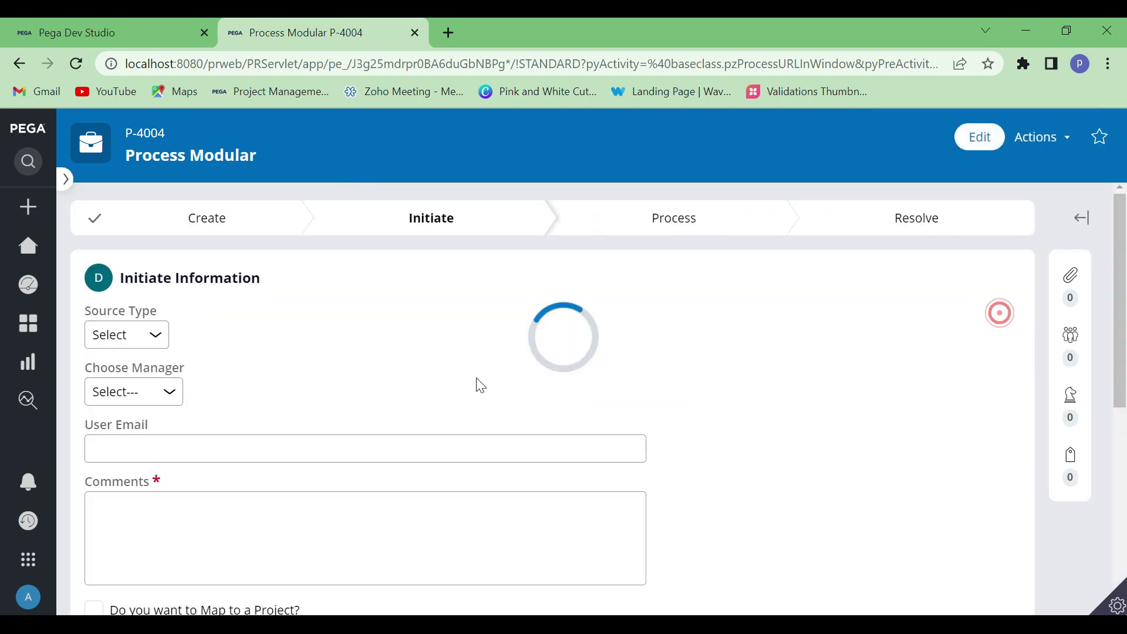
Collapse the Projects Info section of the Initiate form and enter "ewerew" in the Comments field
scroll(478, 387, down, 3)
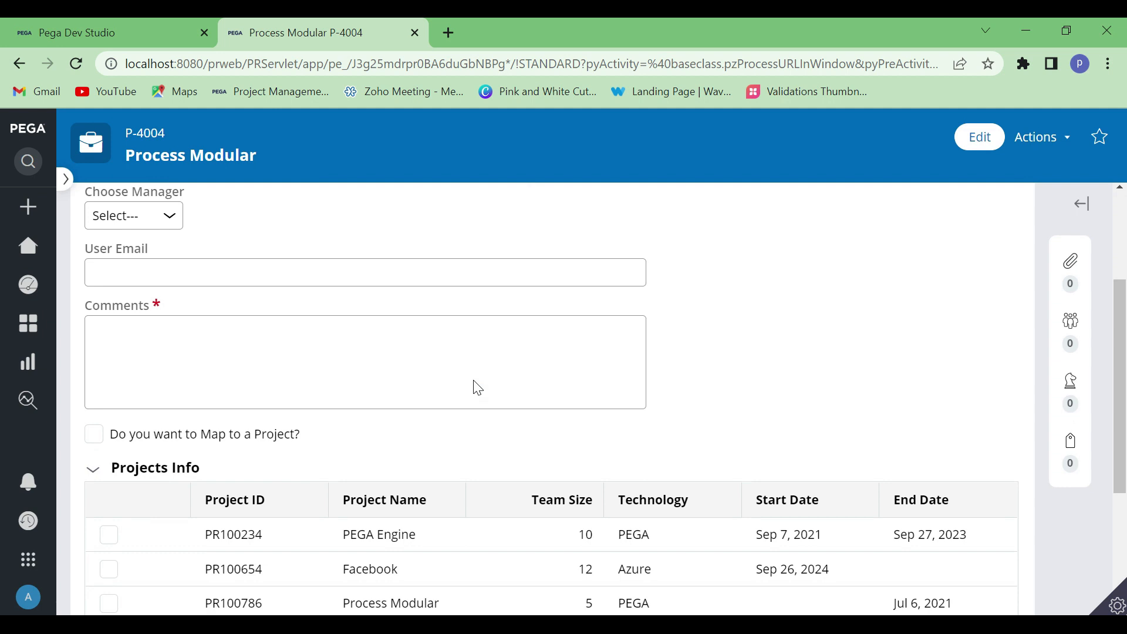
click(93, 468)
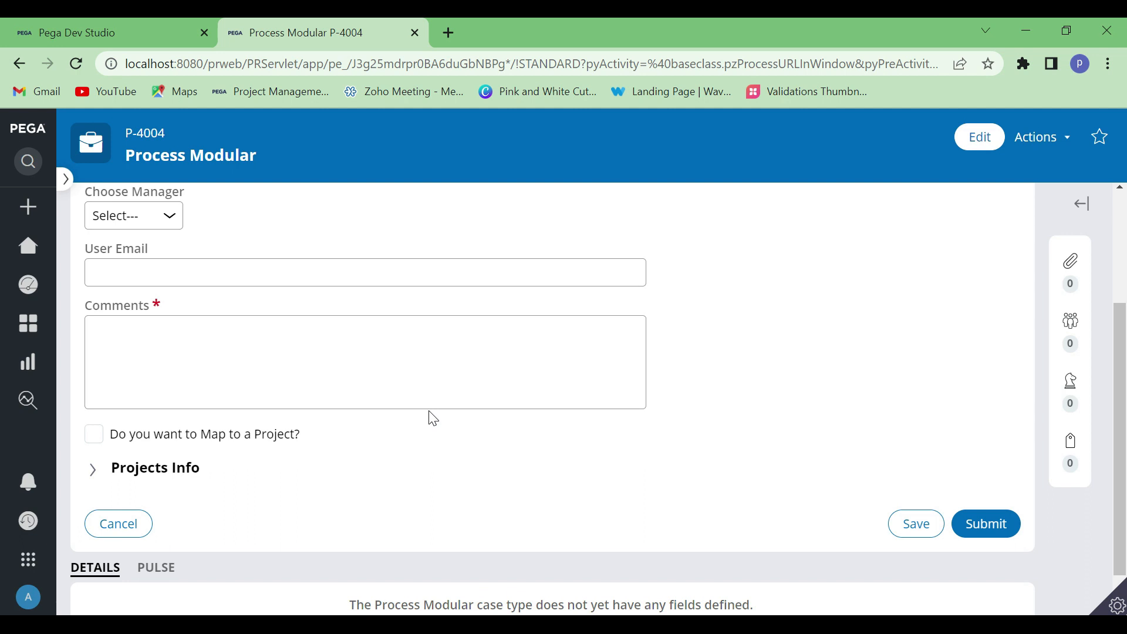
scroll(433, 418, up, 2)
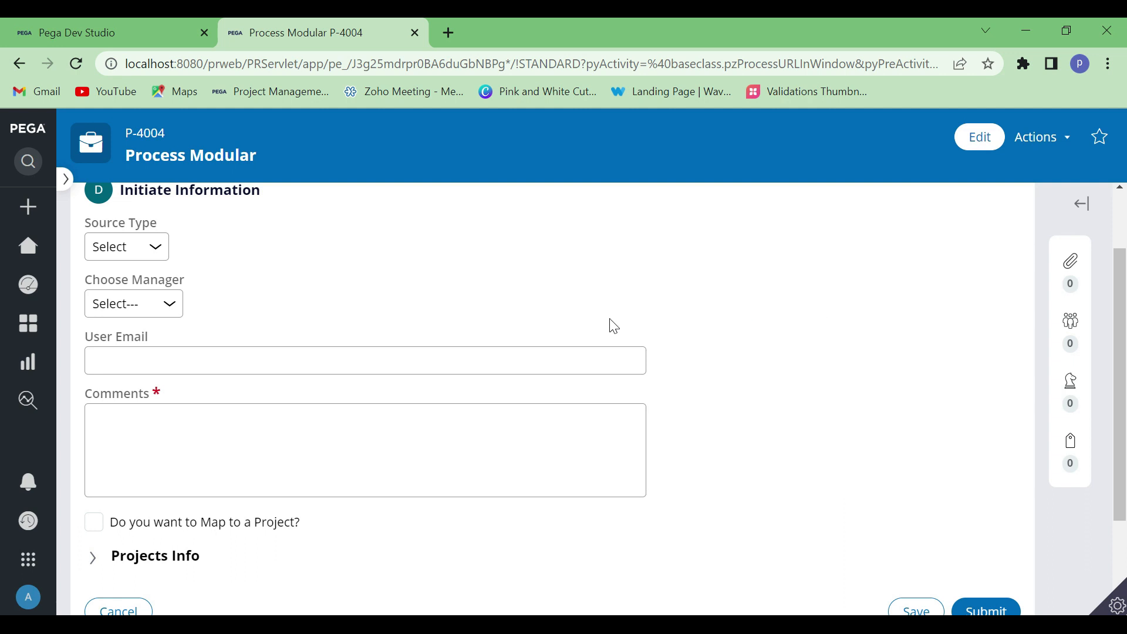
scroll(609, 319, up, 2)
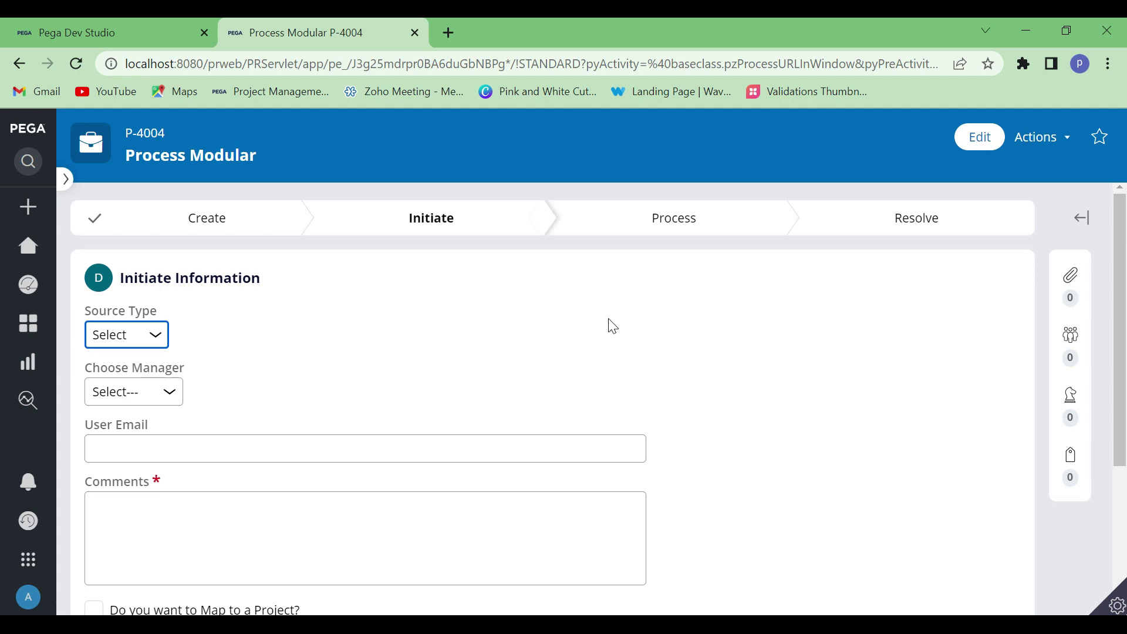
scroll(613, 327, down, 4)
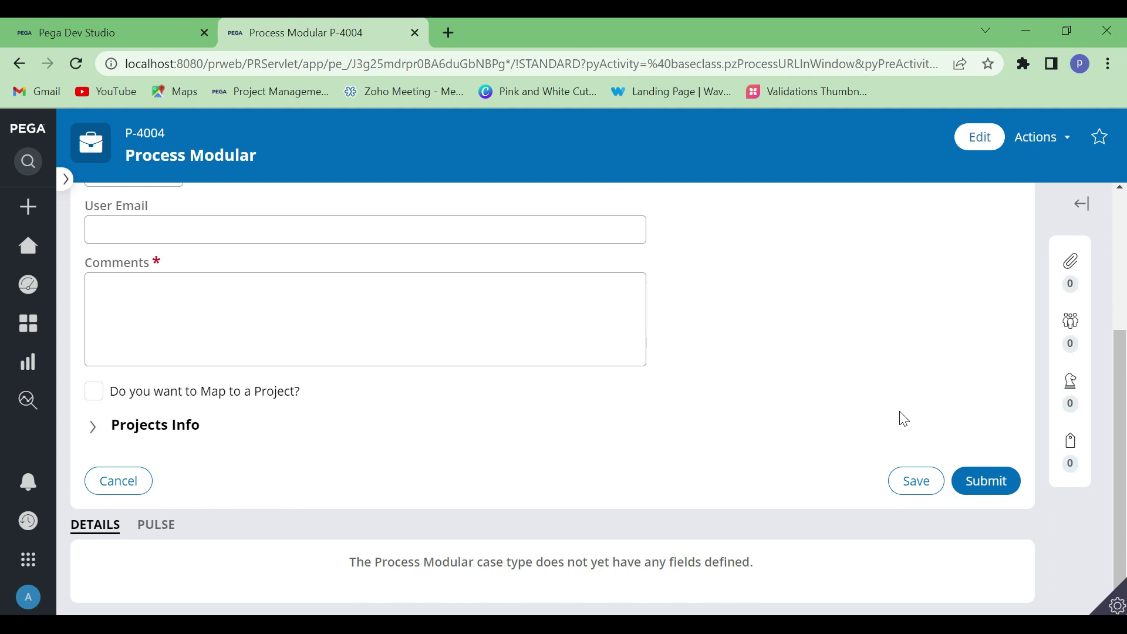
click(267, 326)
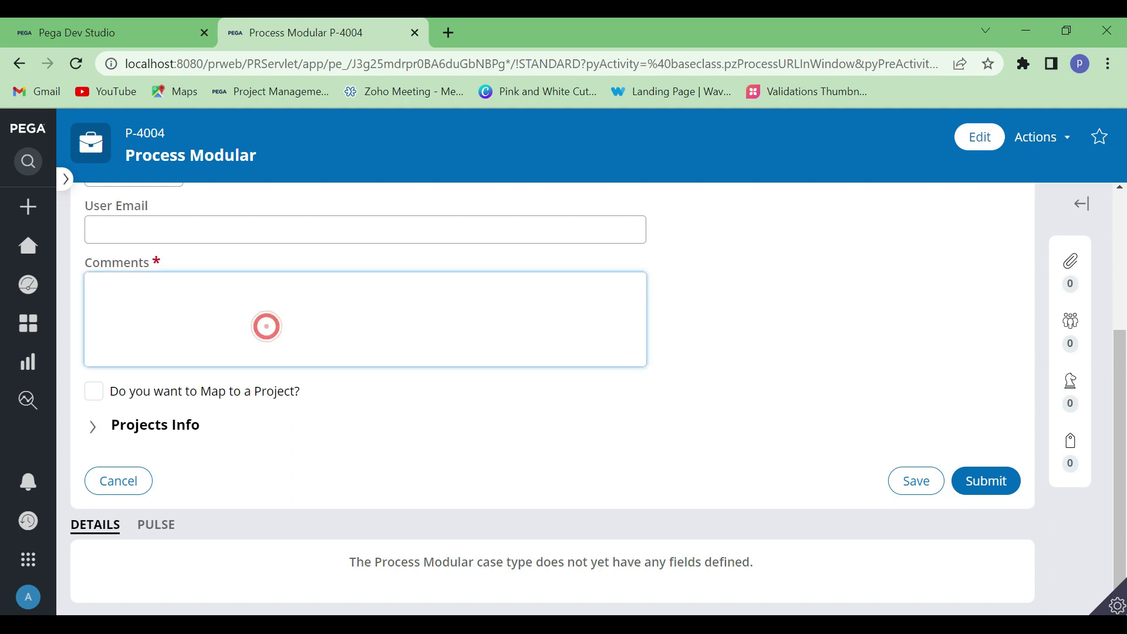
text(ewerew)
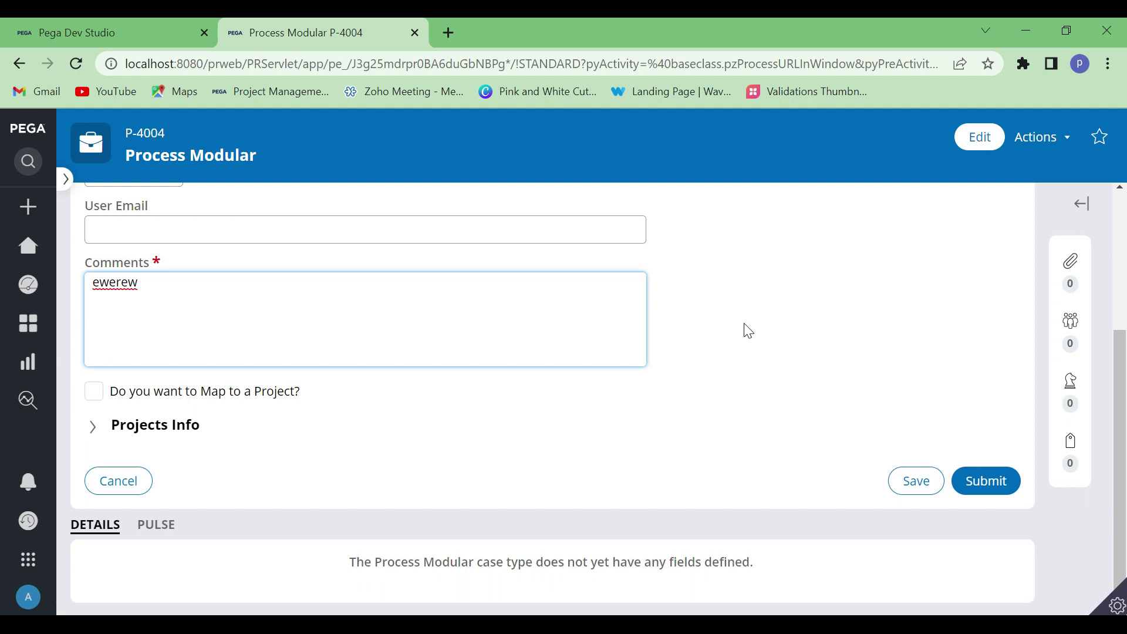
Switch to the Validations document in Word and review its list of validation topics
click(717, 596)
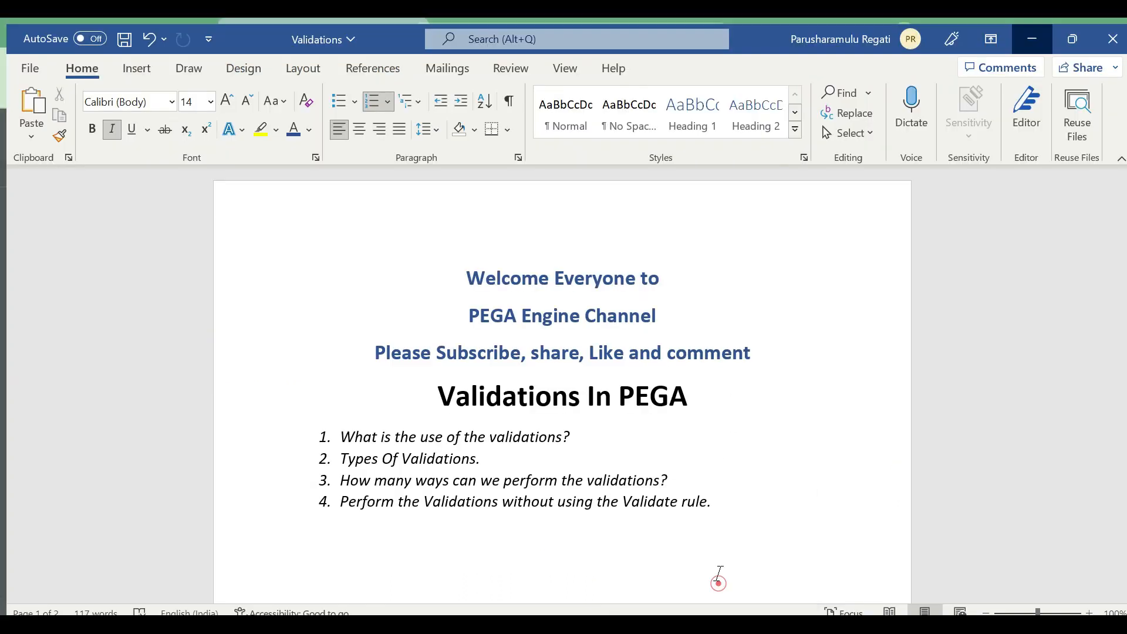
click(512, 453)
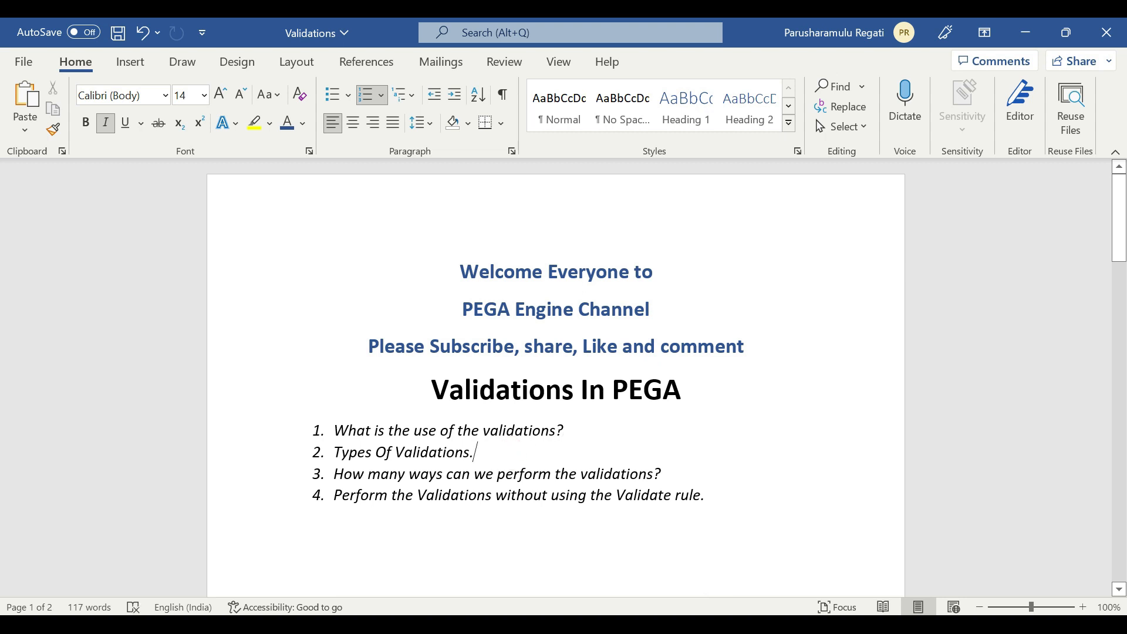
click(1031, 36)
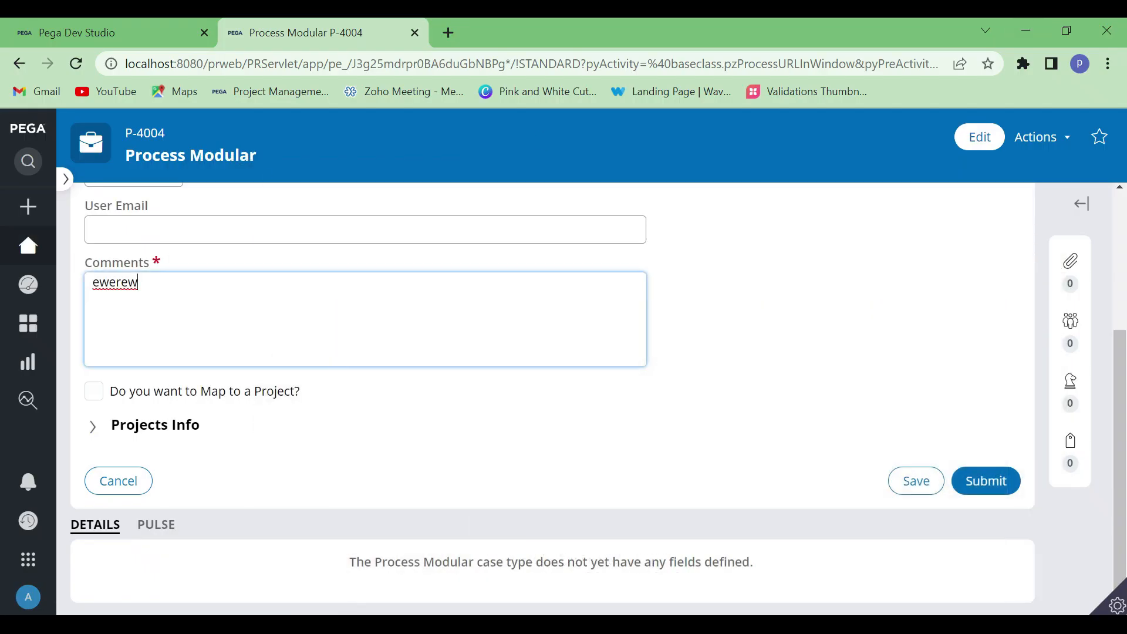
Switch to Dev Studio and open the list of Validate rule instances from the Process category of records
click(83, 32)
click(3, 364)
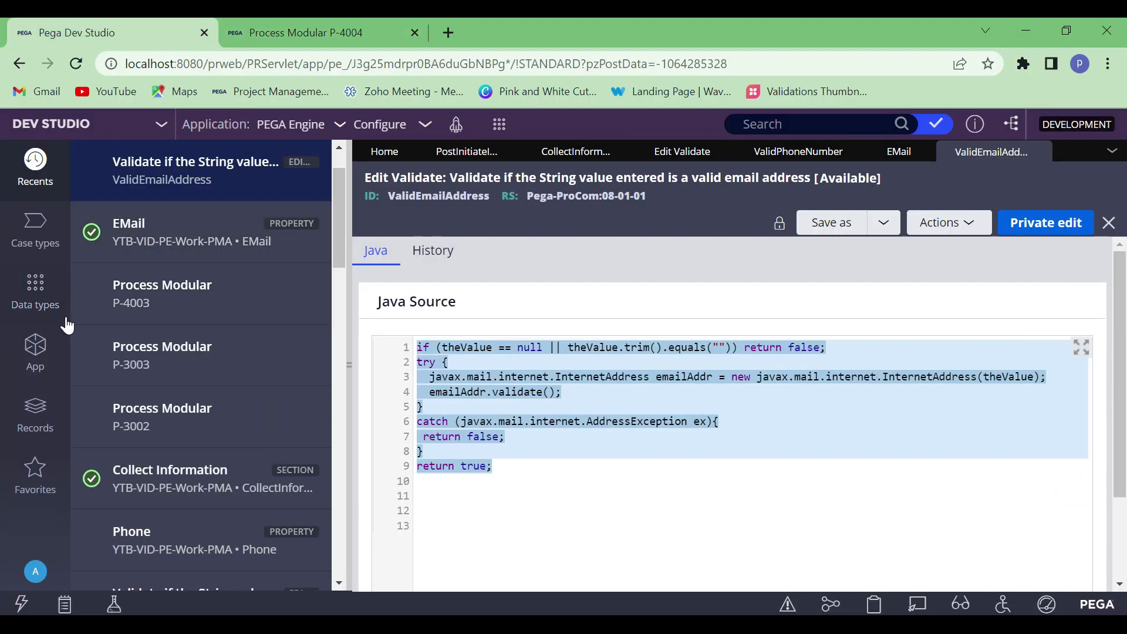
click(35, 429)
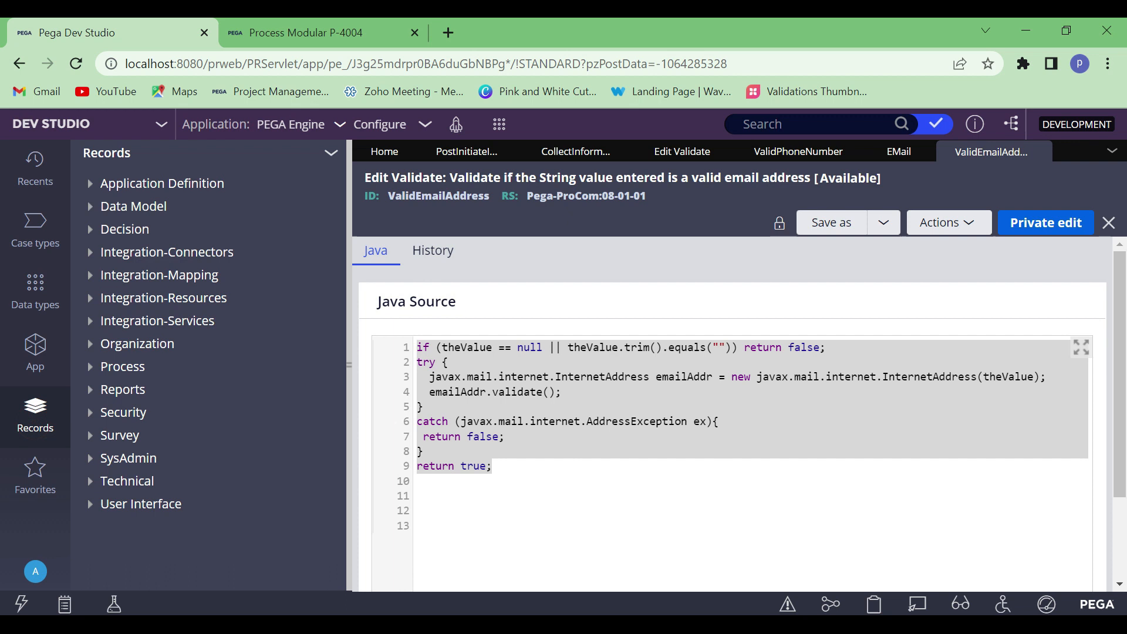
click(88, 366)
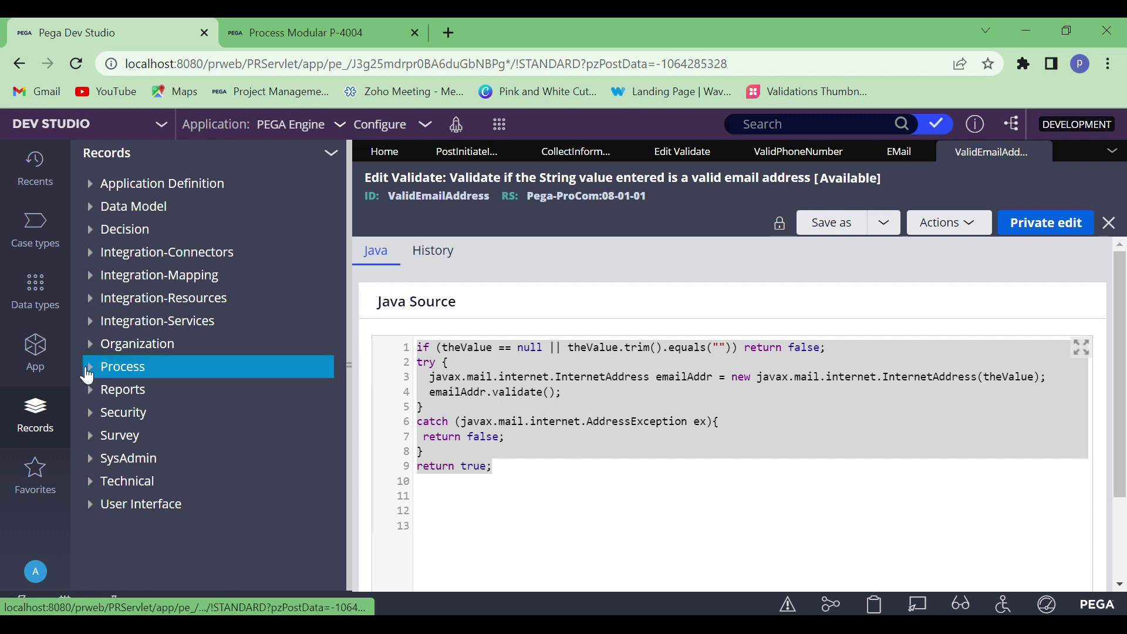
scroll(85, 367, down, 3)
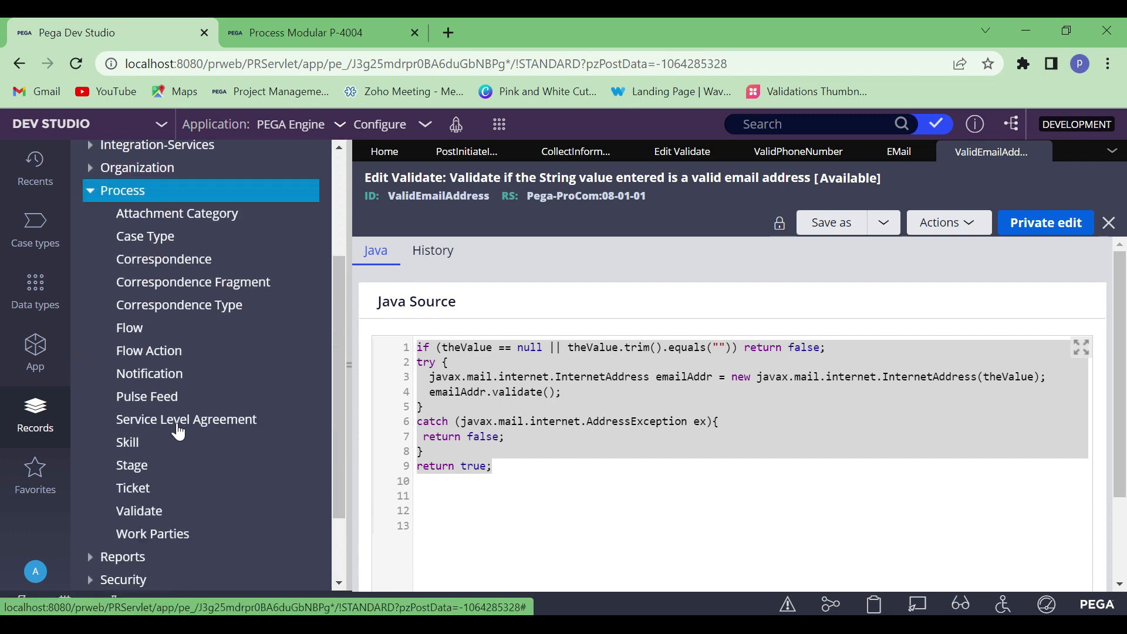
click(135, 514)
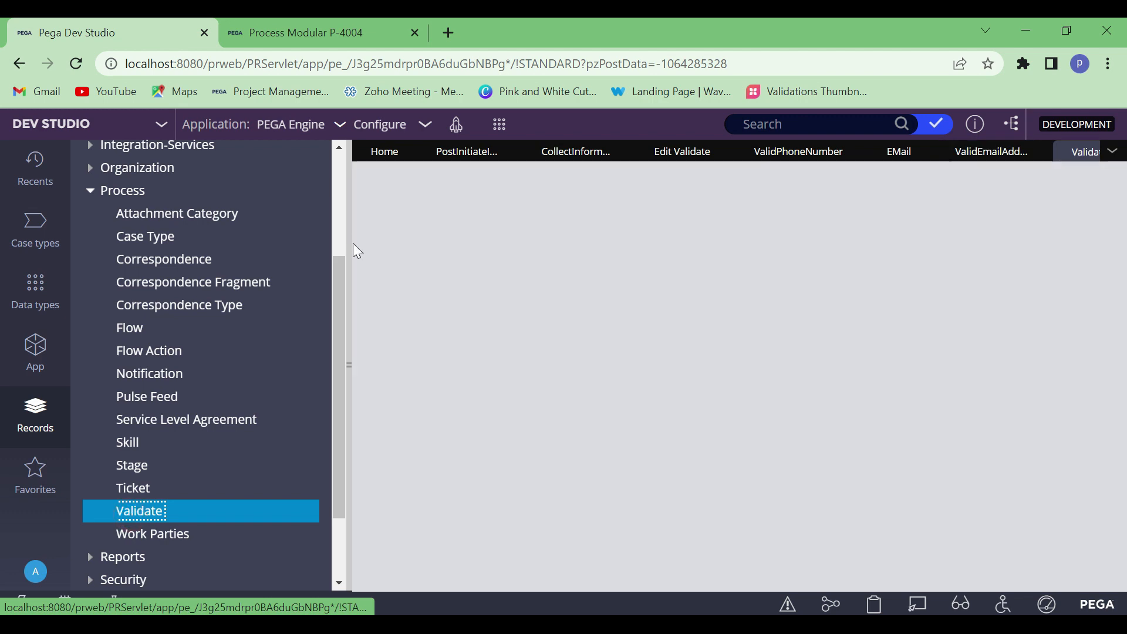
click(349, 239)
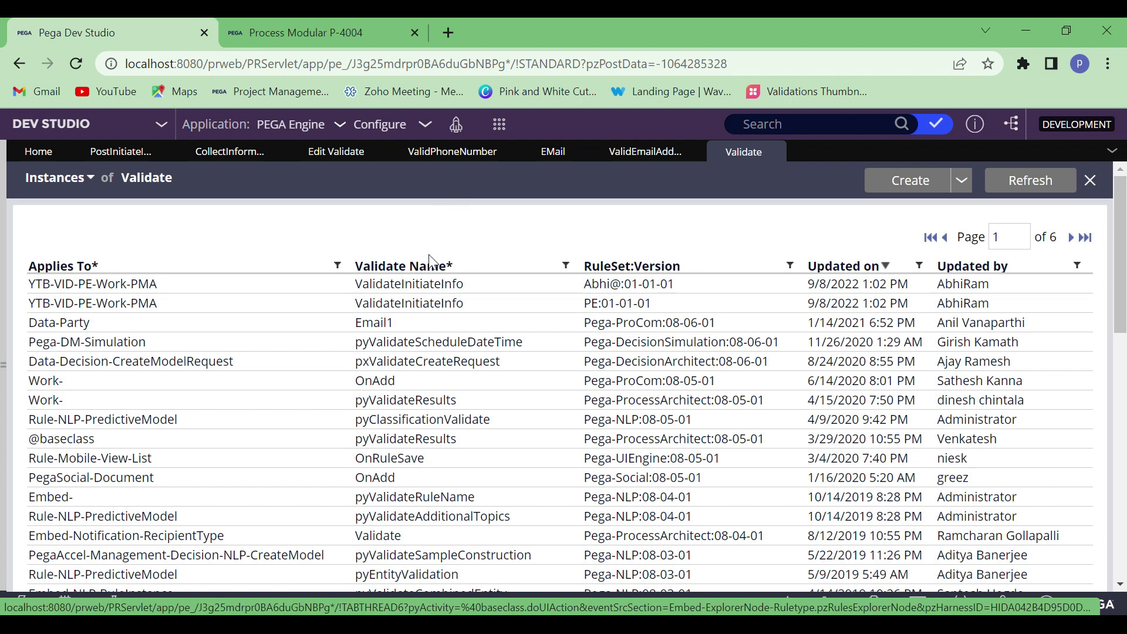
Switch to the Validations document in Word and add sub-item a, "Using Validation in FlowAction", under "Types Of Validations."
click(300, 30)
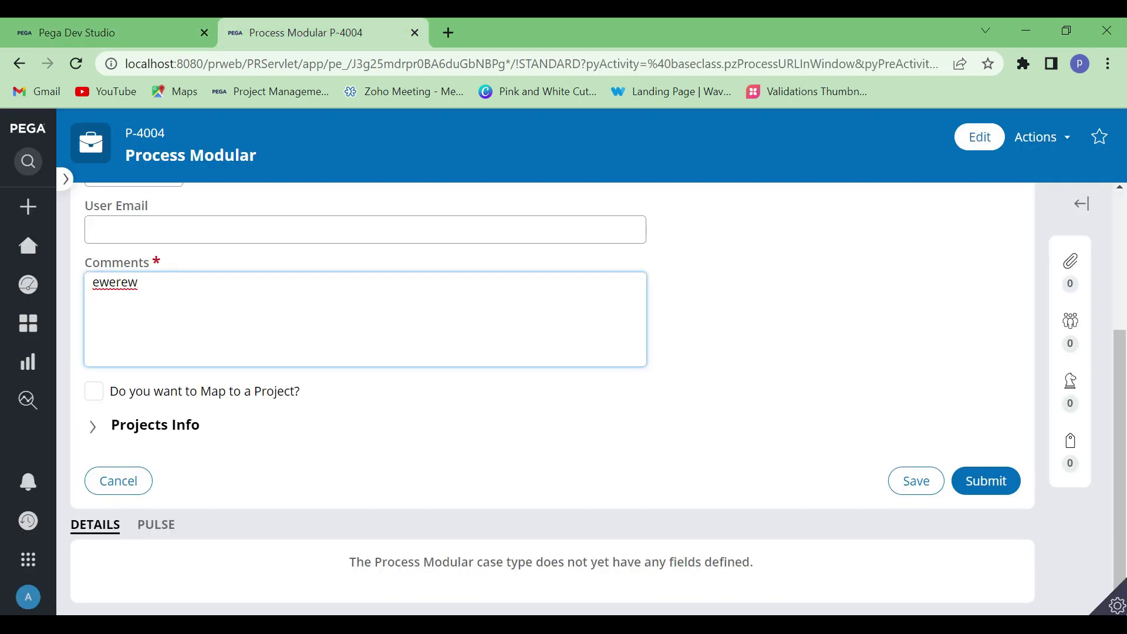
click(721, 624)
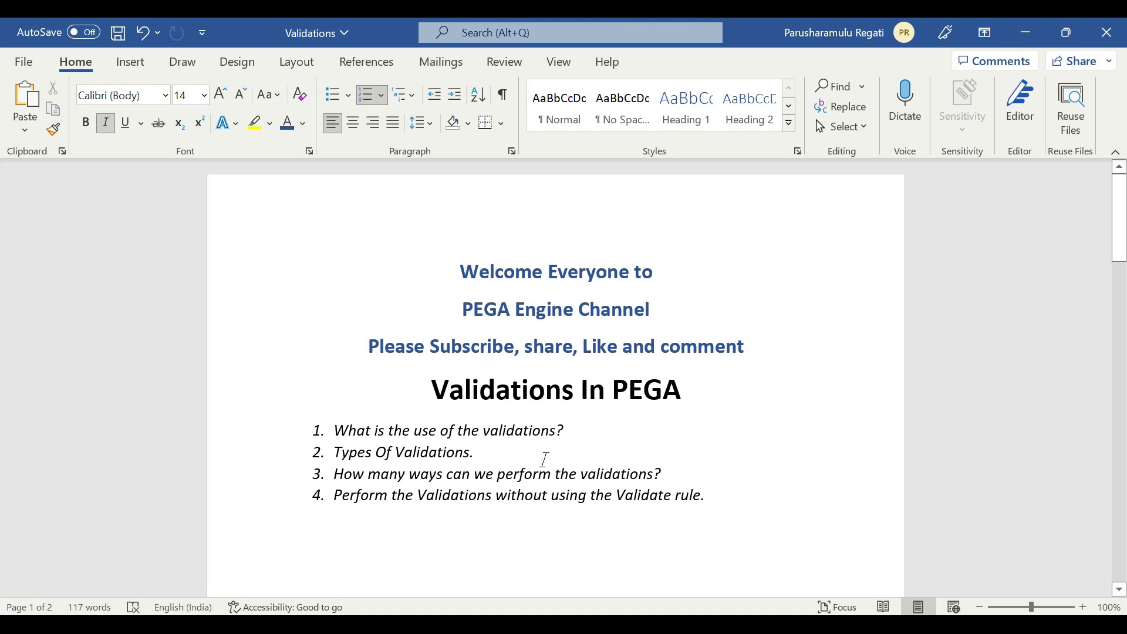
key(Return)
key(BackSpace)
text(a. U)
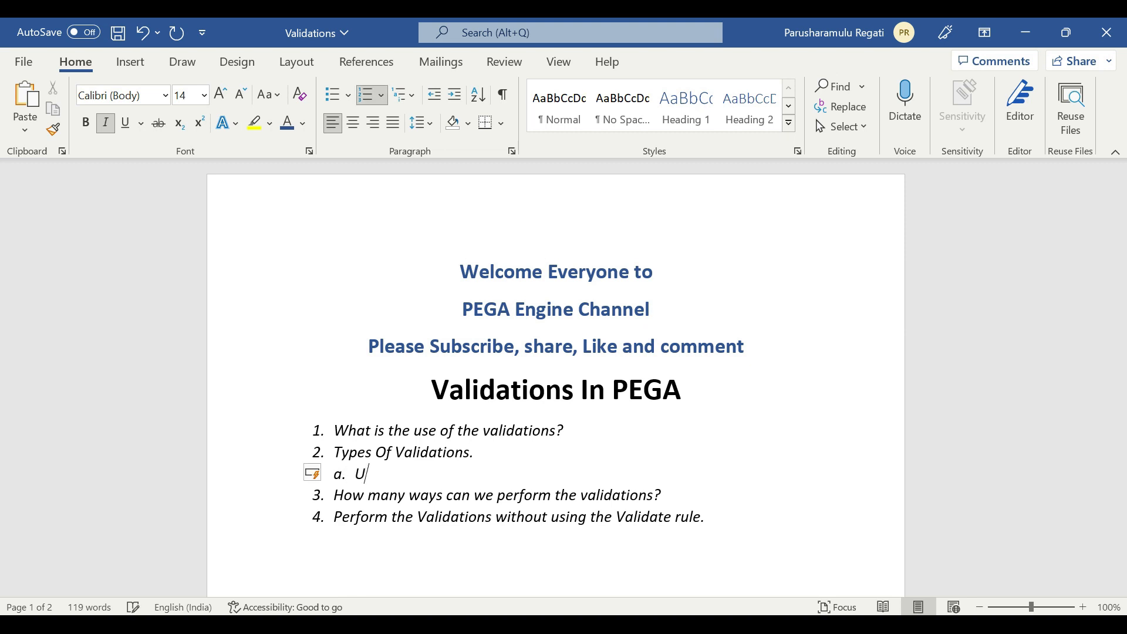
text(sing Validation in)
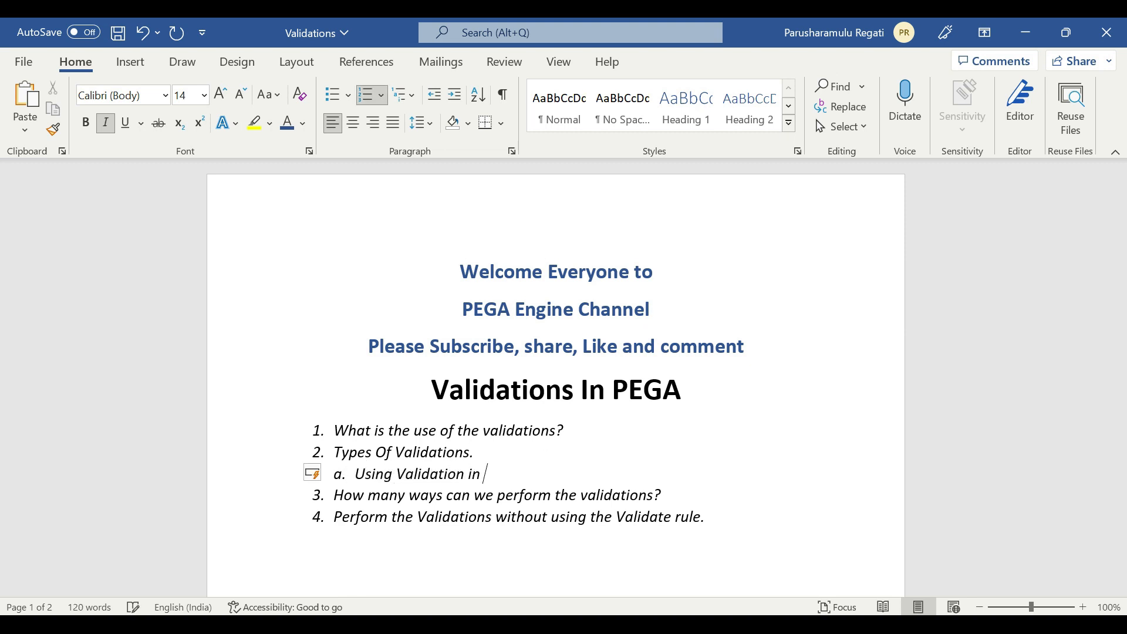
text( FlowAction)
key(Return)
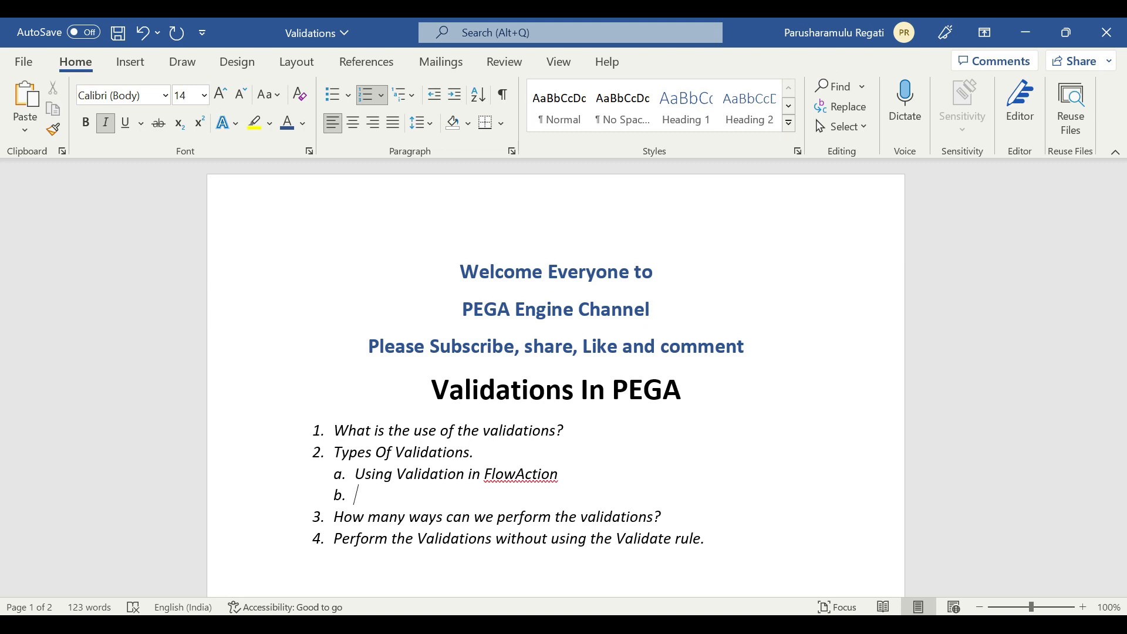
Add sub-item b, "By Using Obj-Validate Method in an Activity", below the FlowAction sub-item
text(By Obj-Validate Method)
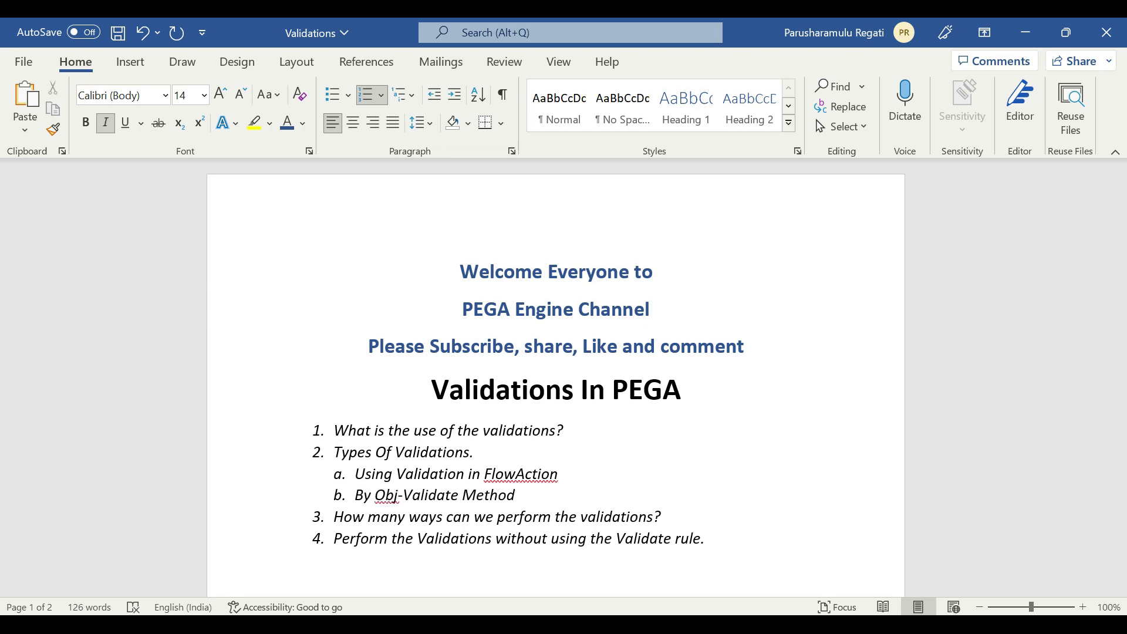
click(375, 495)
text(Usin)
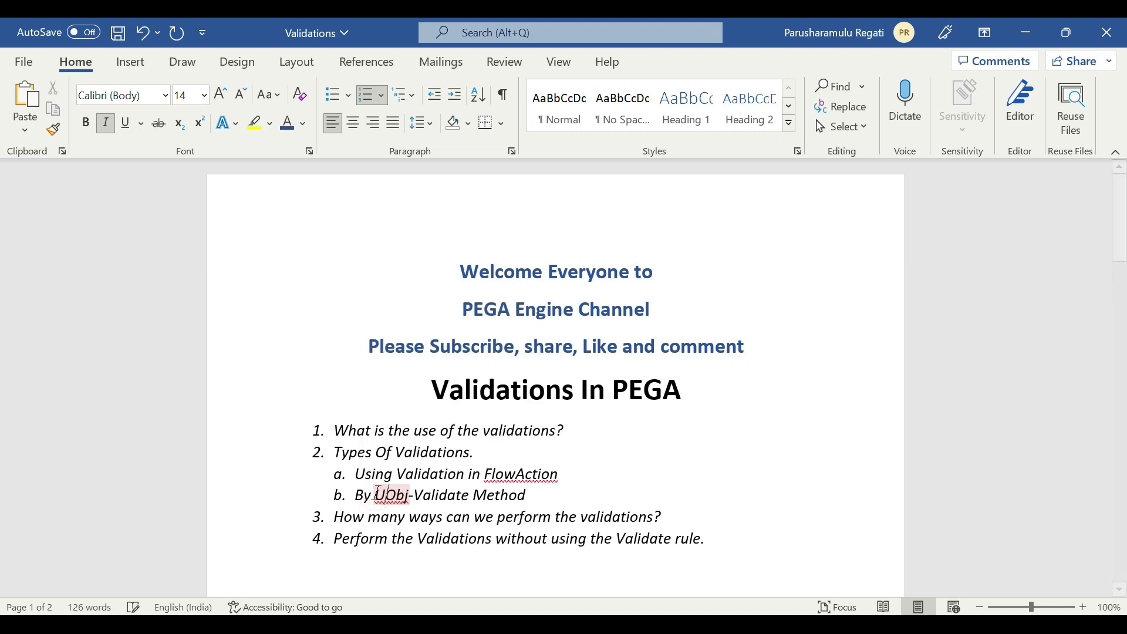
text(g)
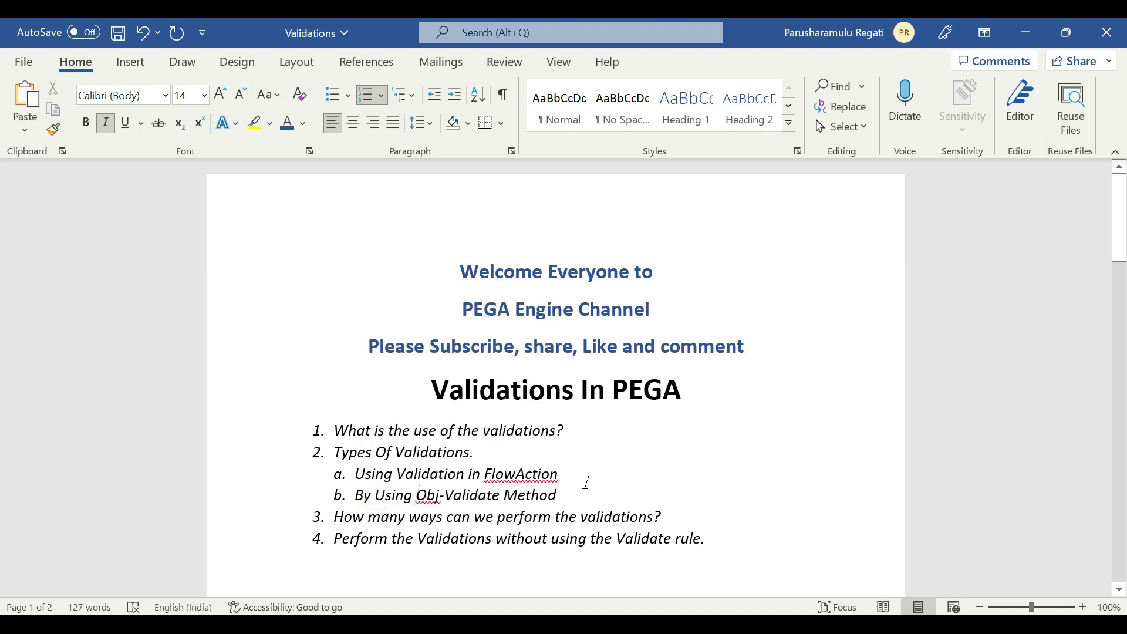
click(585, 493)
text(in)
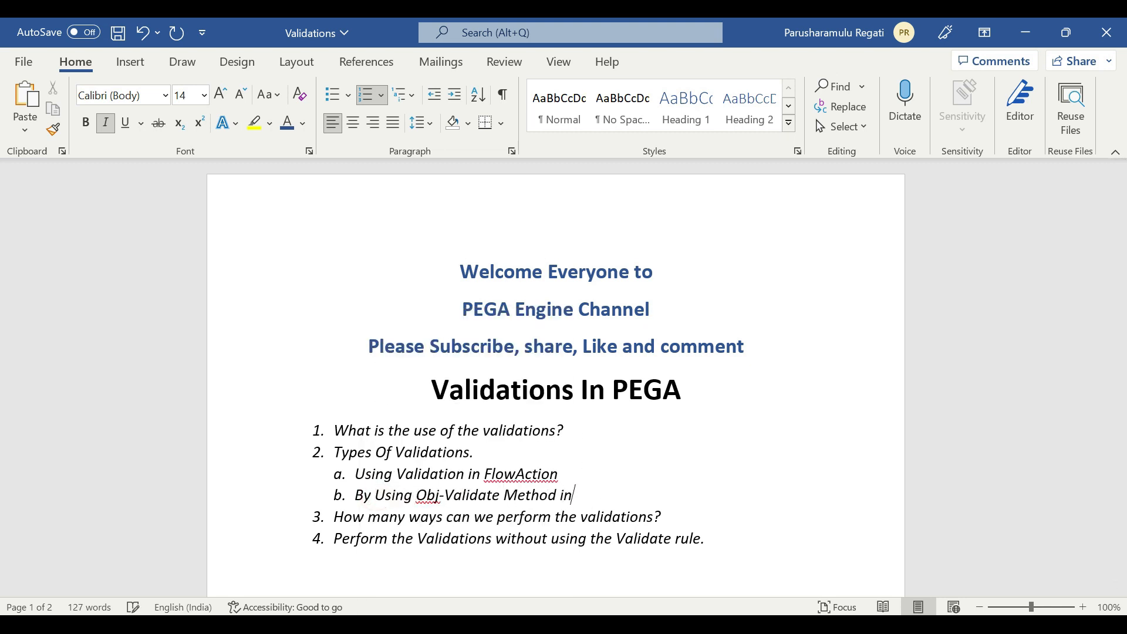
text( an Activity)
Return to the Process Modular case in the browser and open the Live UI inspector
click(1015, 34)
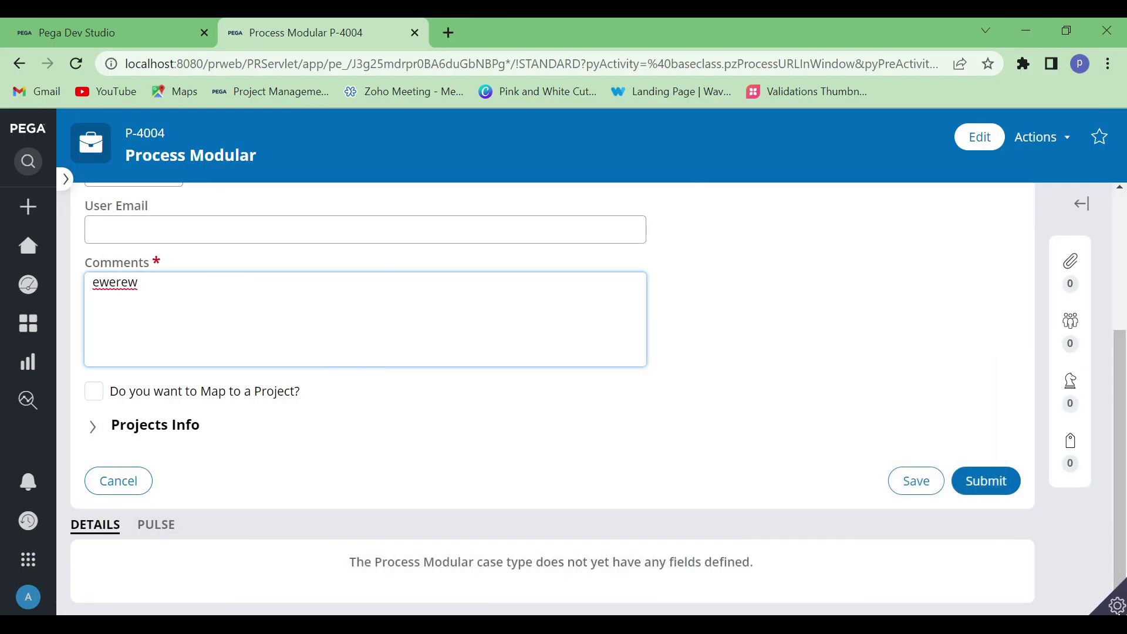
click(1117, 606)
click(961, 603)
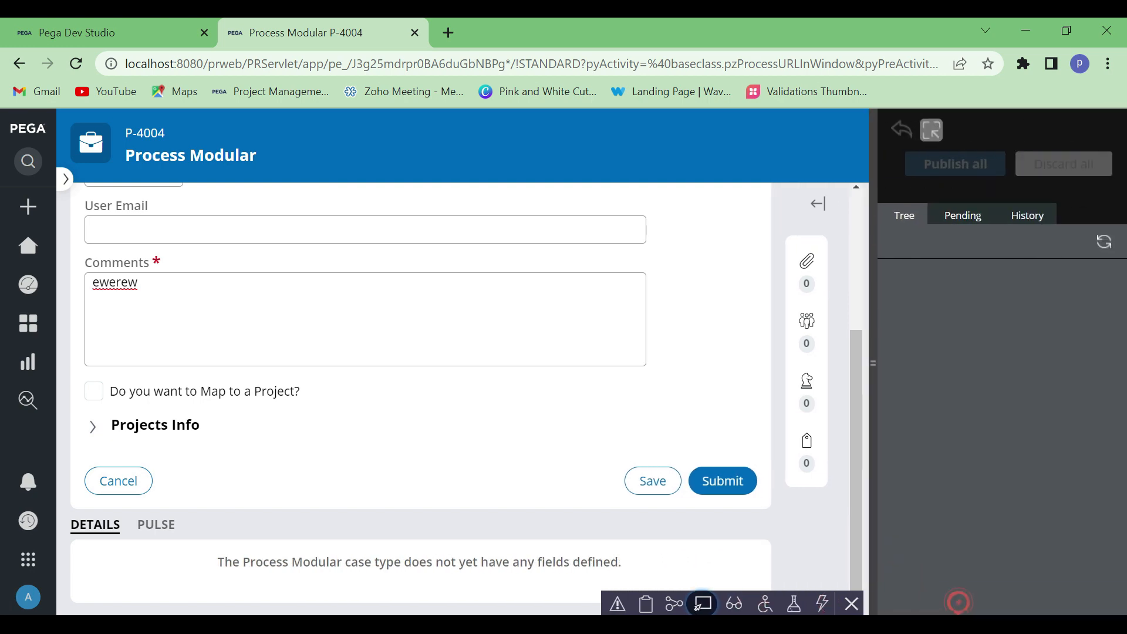
Inspect the Comments field, find its InitiateInformation flow action in the Live UI tree, open that rule, and close the inspector
click(176, 262)
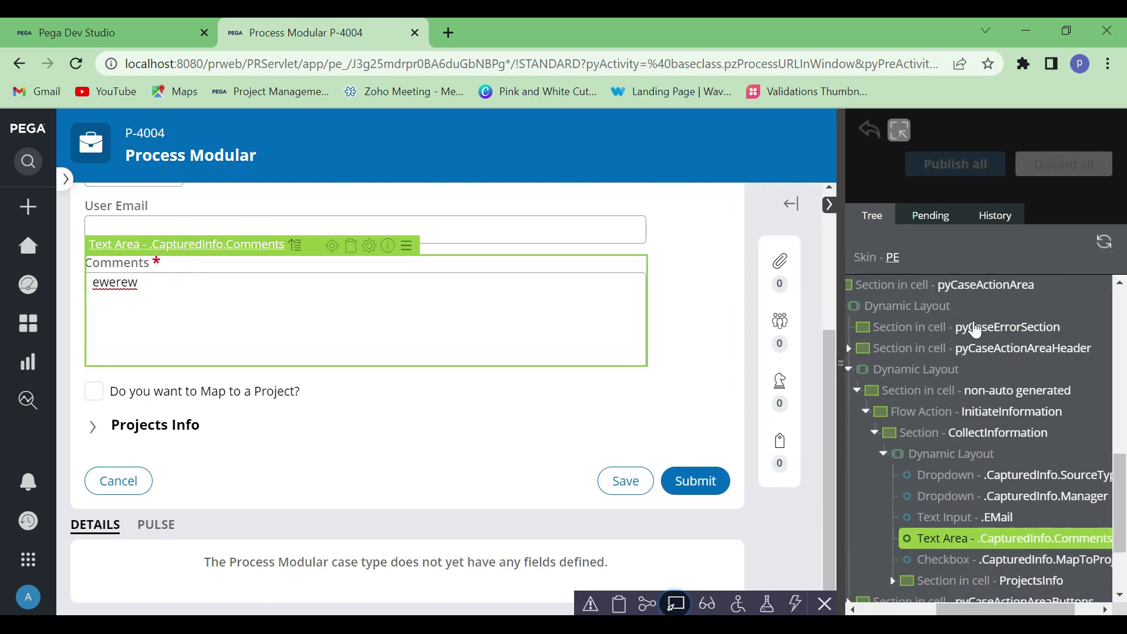
scroll(976, 352, down, 2)
drag(990, 610, 868, 611)
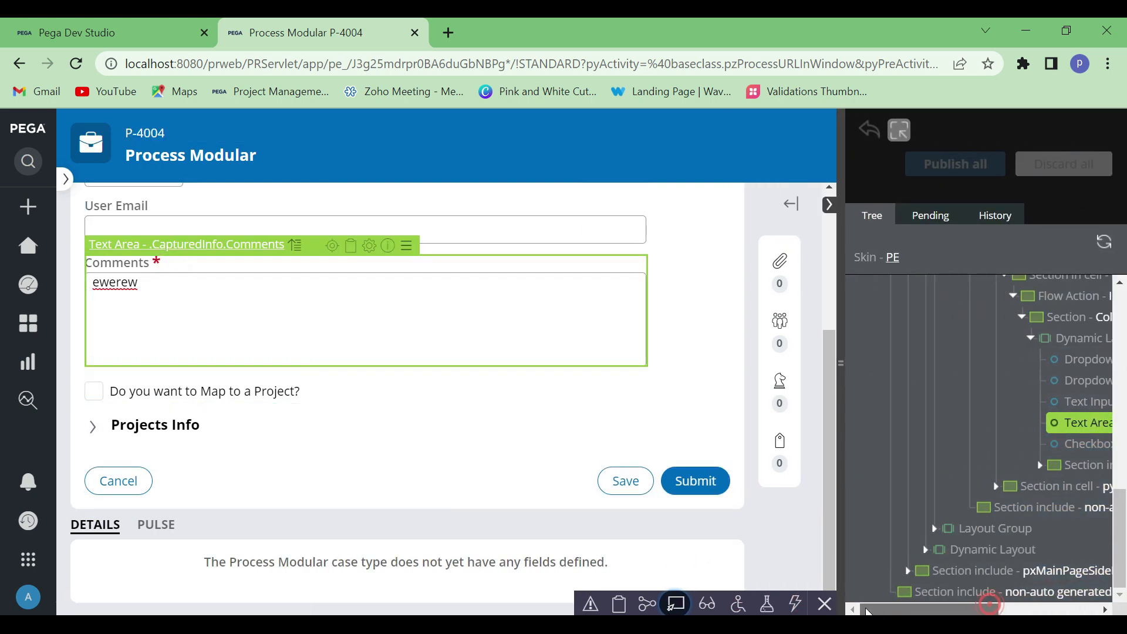
scroll(981, 464, up, 10)
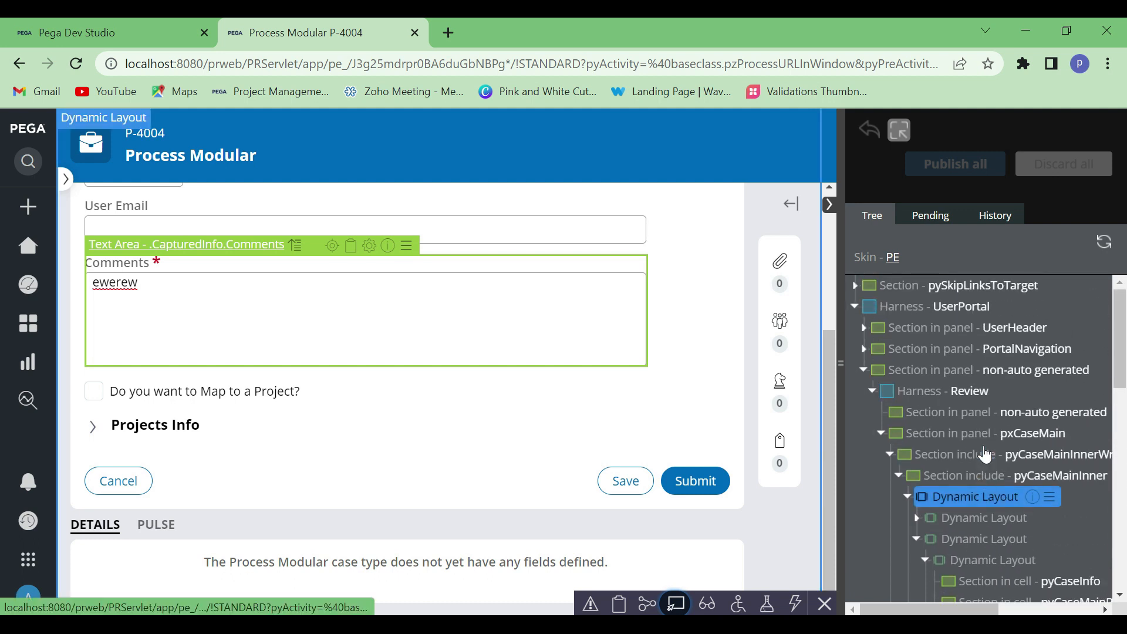
scroll(978, 447, down, 3)
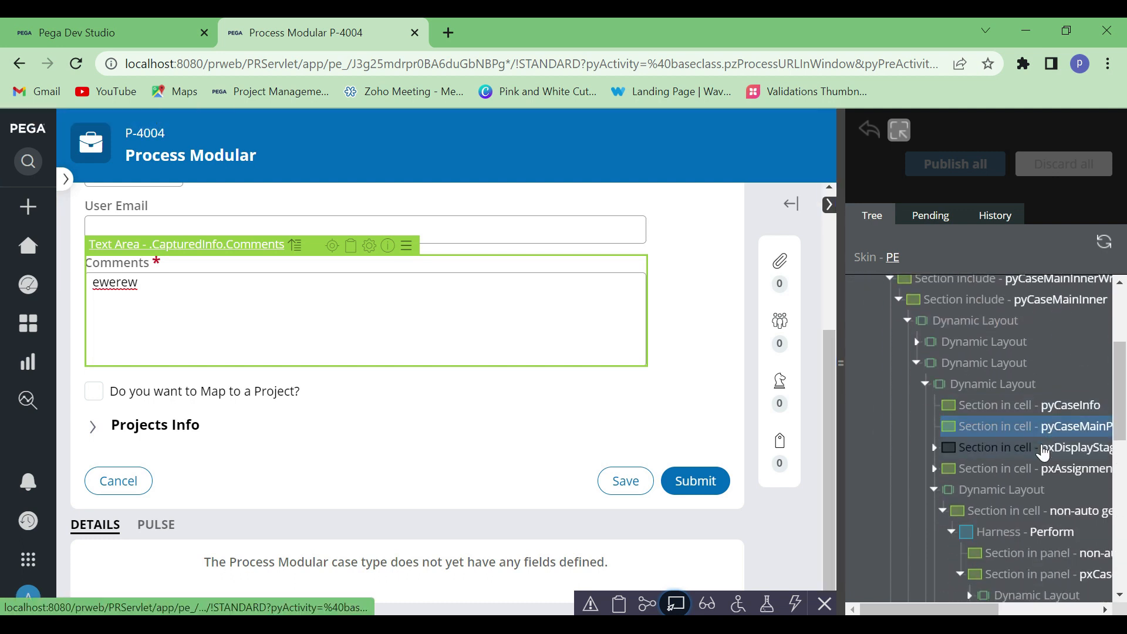
scroll(980, 536, down, 5)
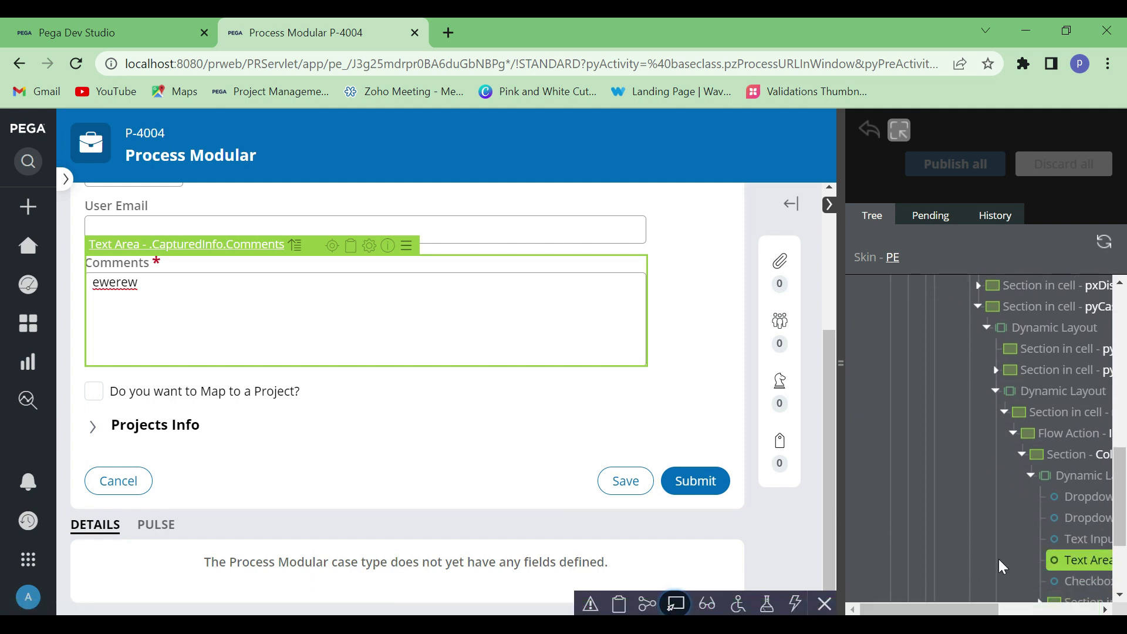
drag(963, 609, 1039, 609)
click(1082, 435)
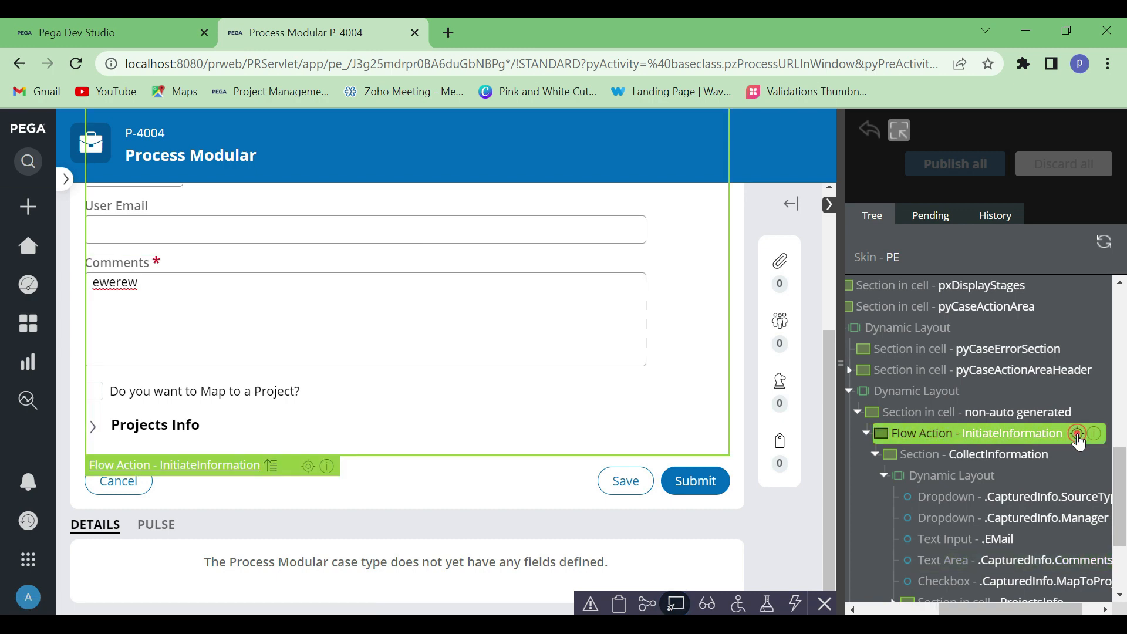
click(676, 604)
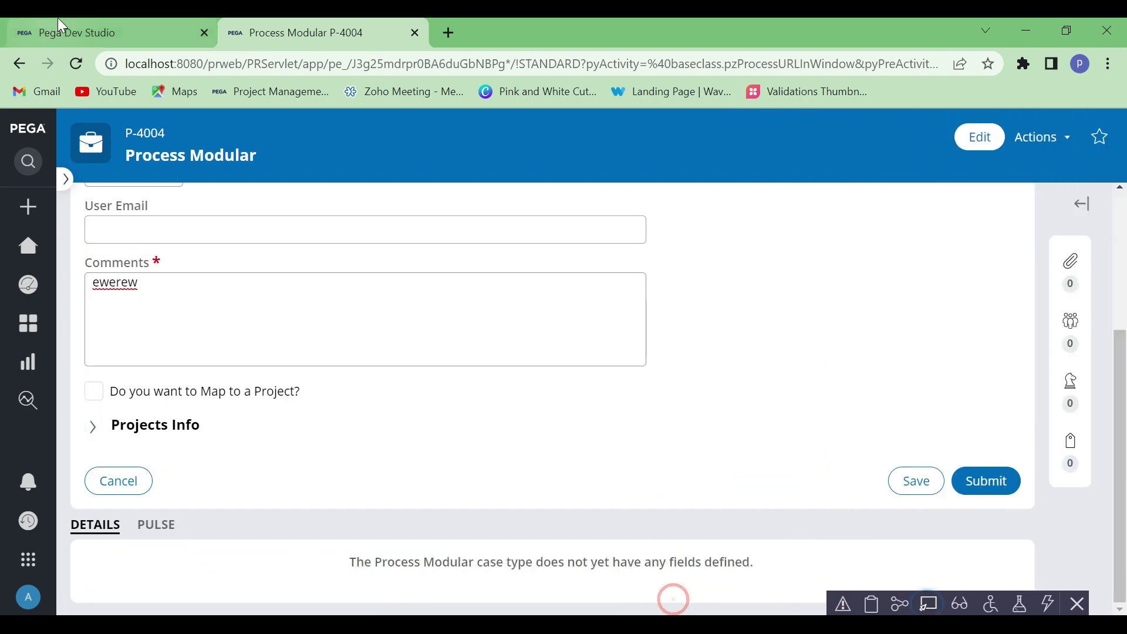
Switch to Dev Studio and examine the Validate rule referenced in the Initiate Information flow action's validation criteria
click(87, 30)
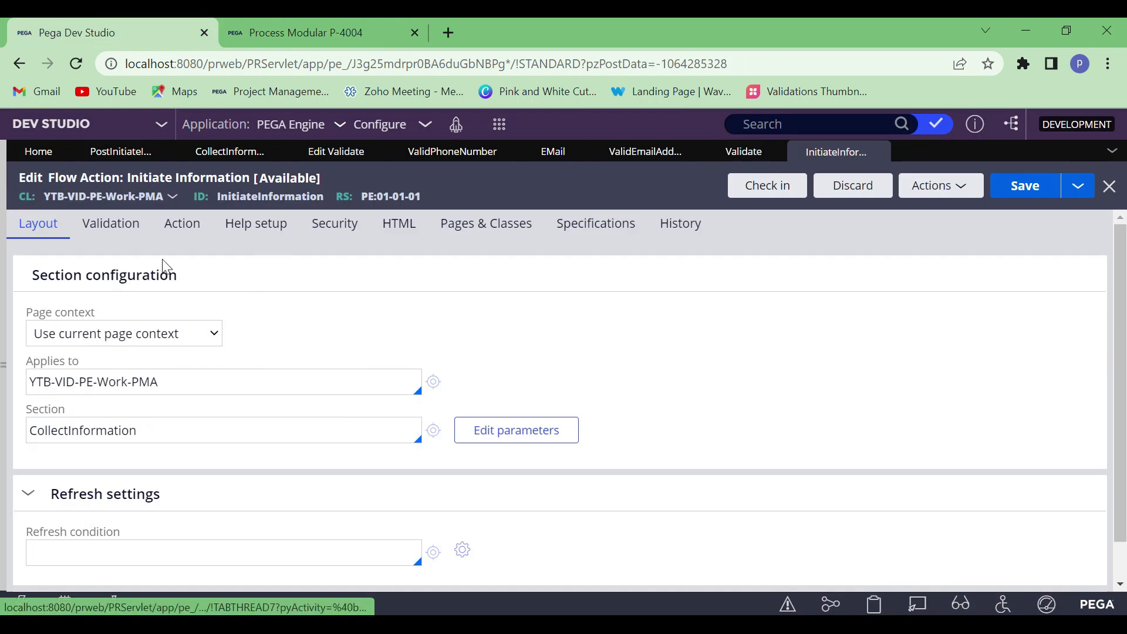
click(120, 231)
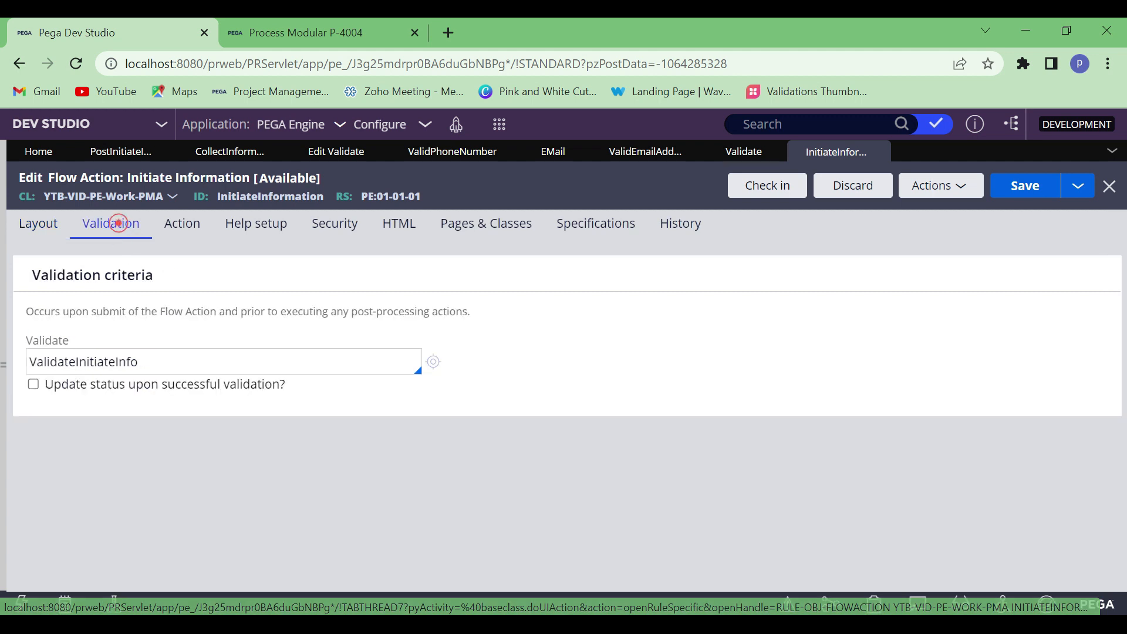
double_click(181, 360)
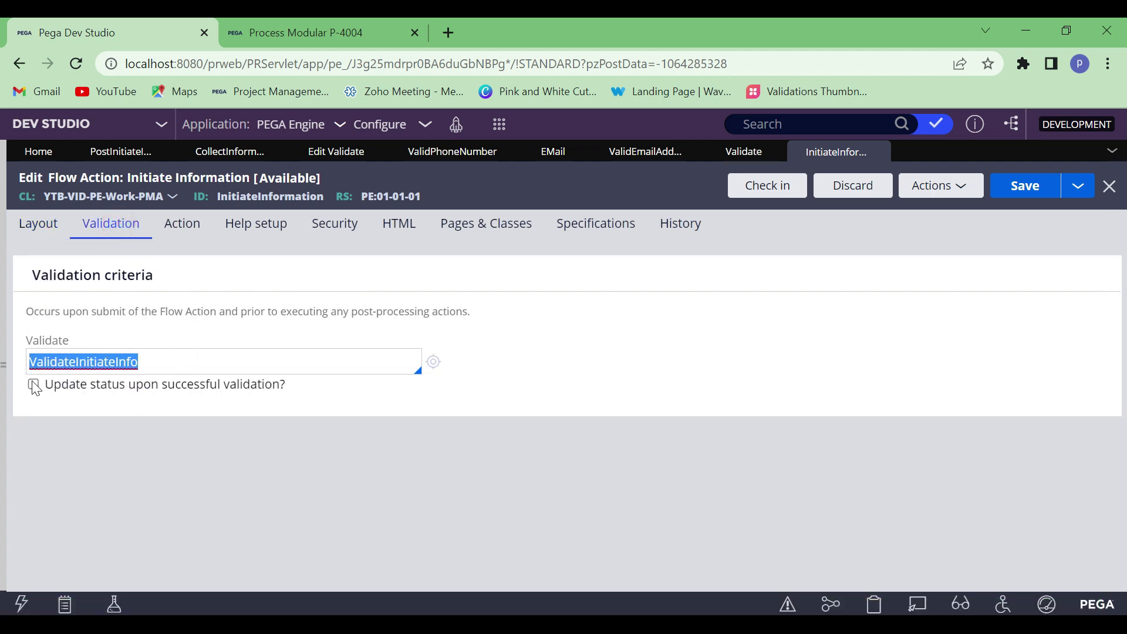
click(312, 361)
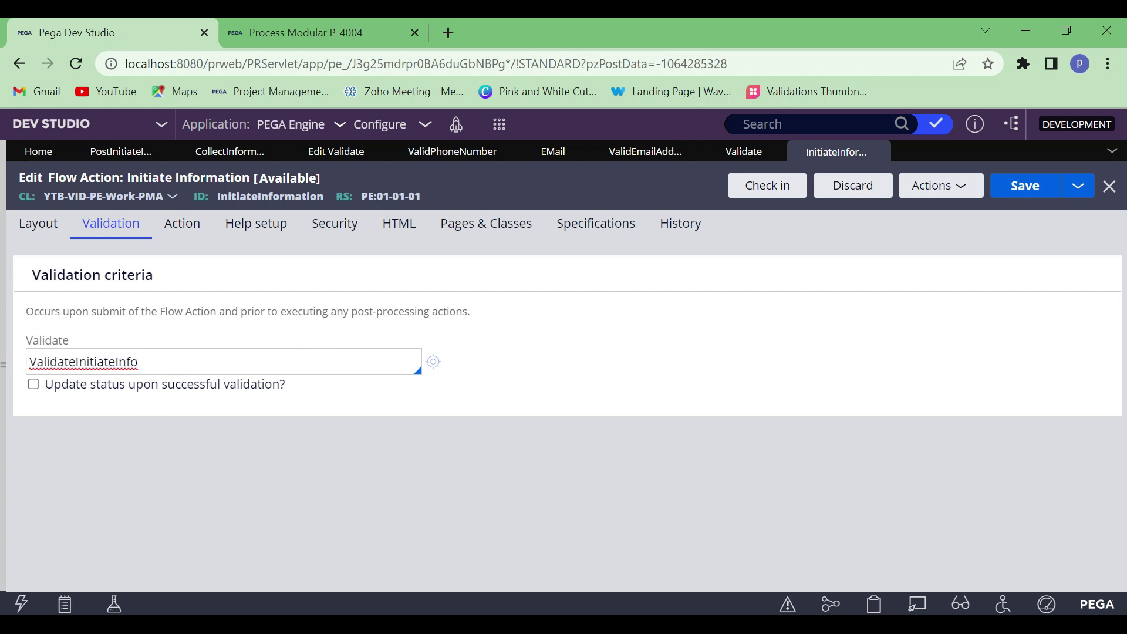
Return to the Process Modular case and review the fields of the Initiate Information form
click(276, 34)
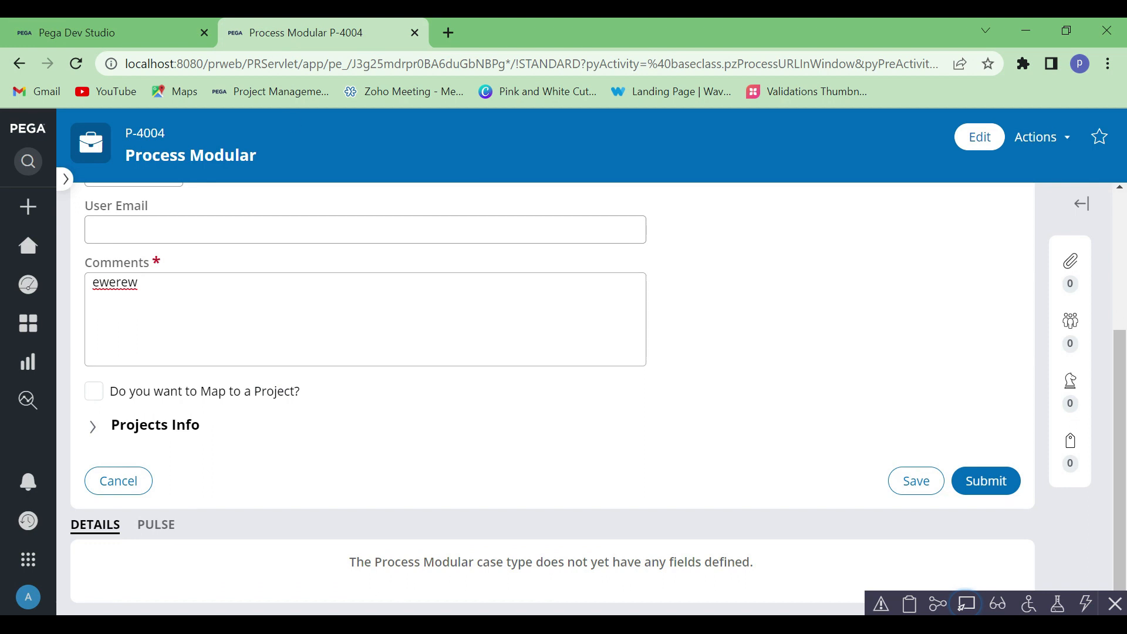
scroll(255, 330, up, 3)
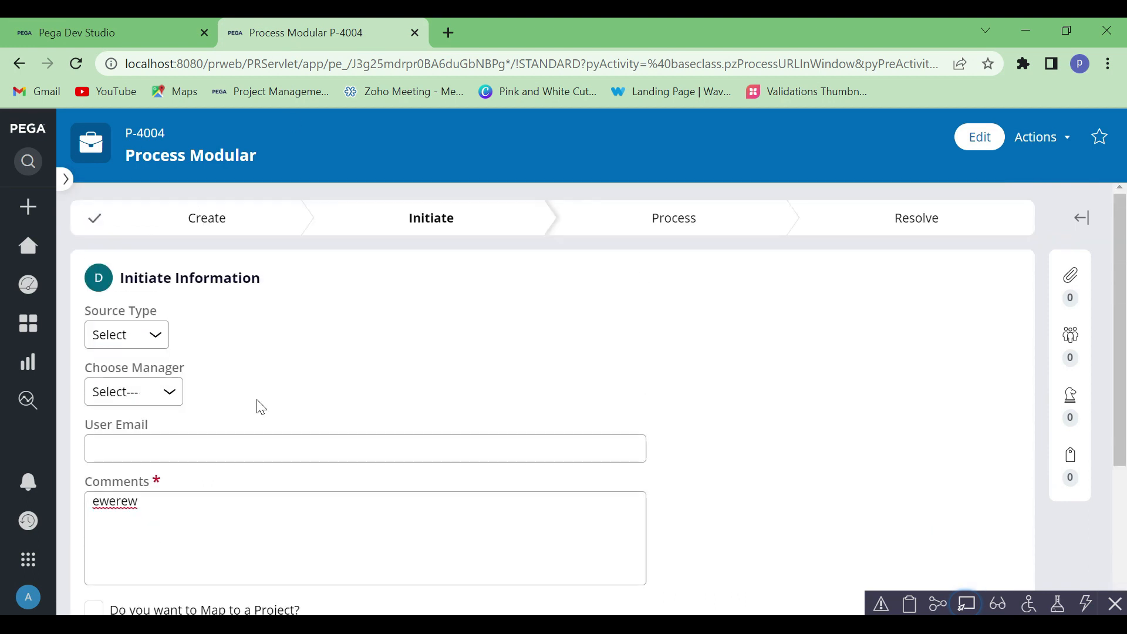
scroll(258, 423, down, 3)
scroll(184, 322, up, 2)
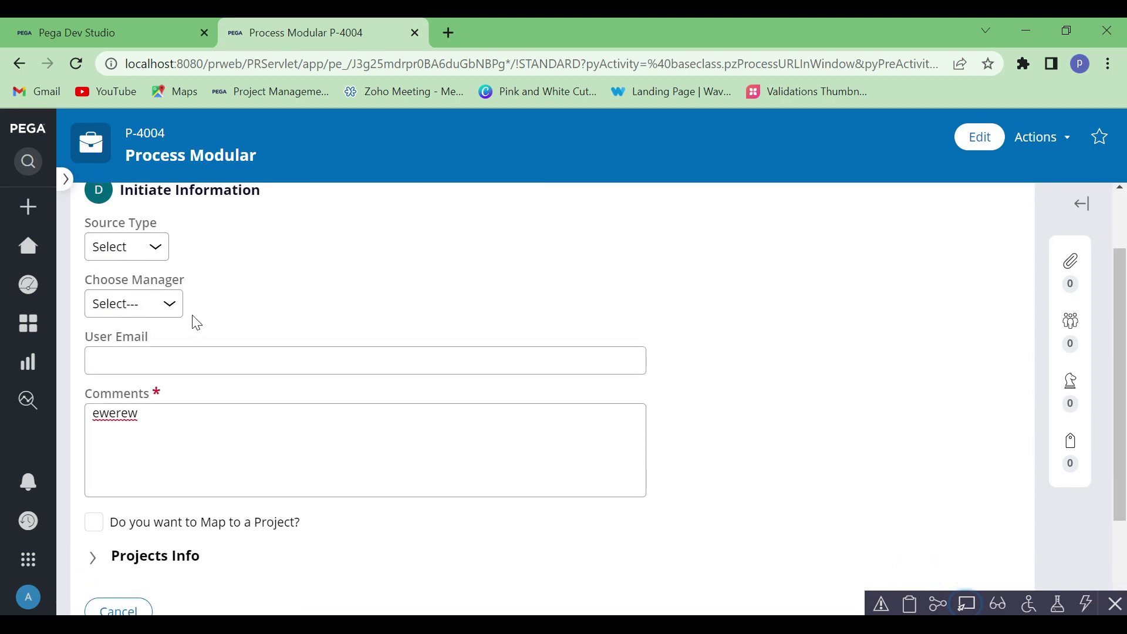
Close the case's developer toolbar, return to Dev Studio, and open the ValidateInitiateInfo rule from the flow action
click(1115, 605)
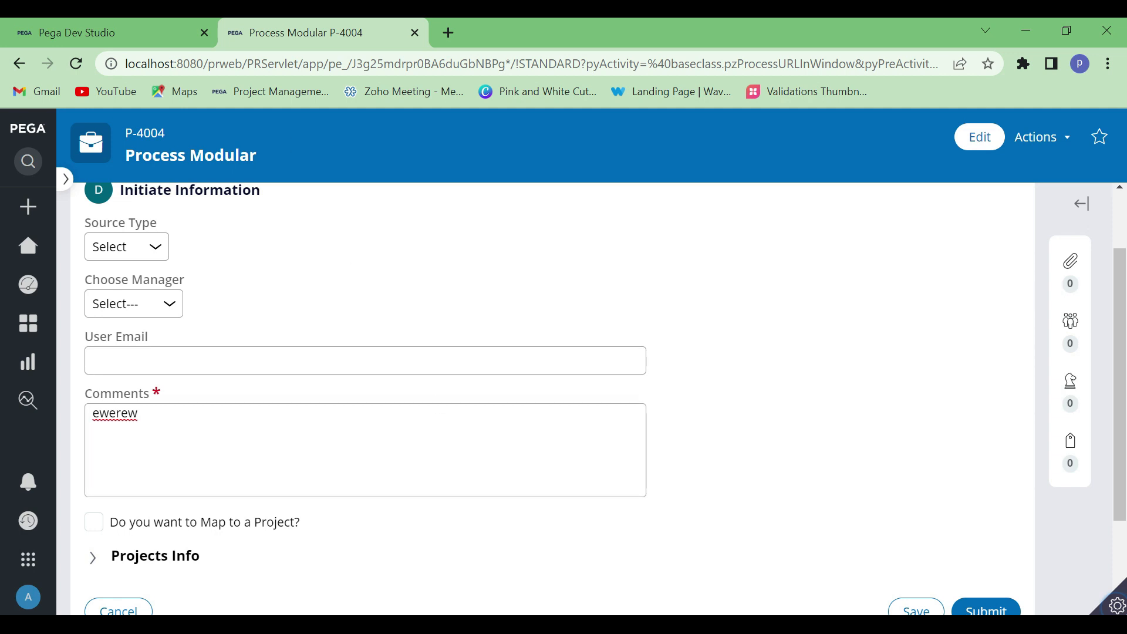
click(82, 30)
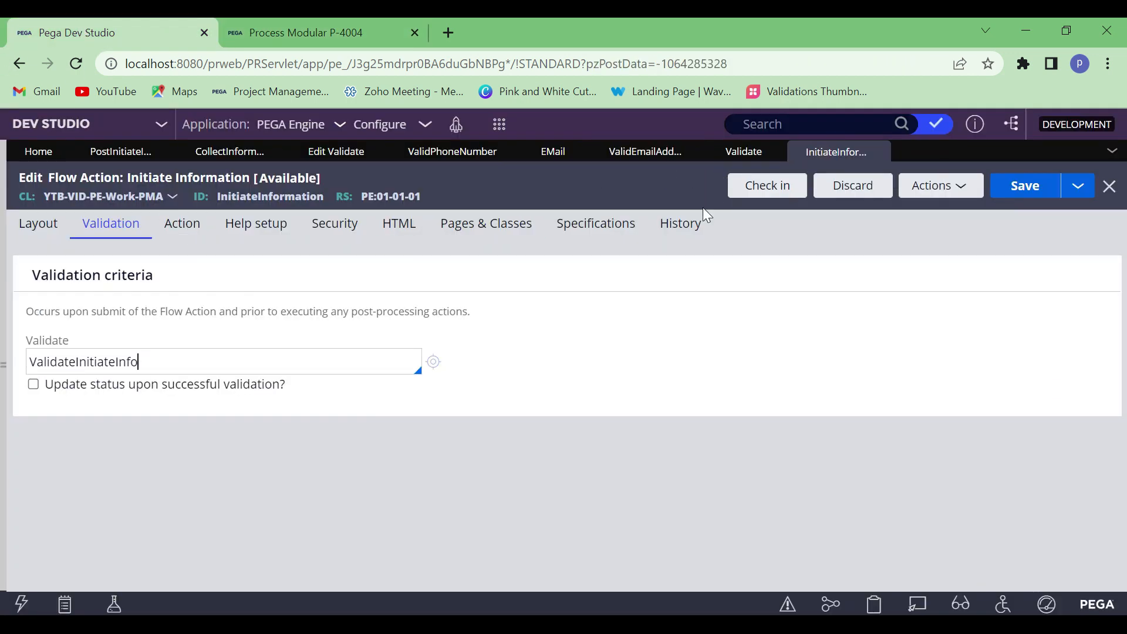
click(436, 362)
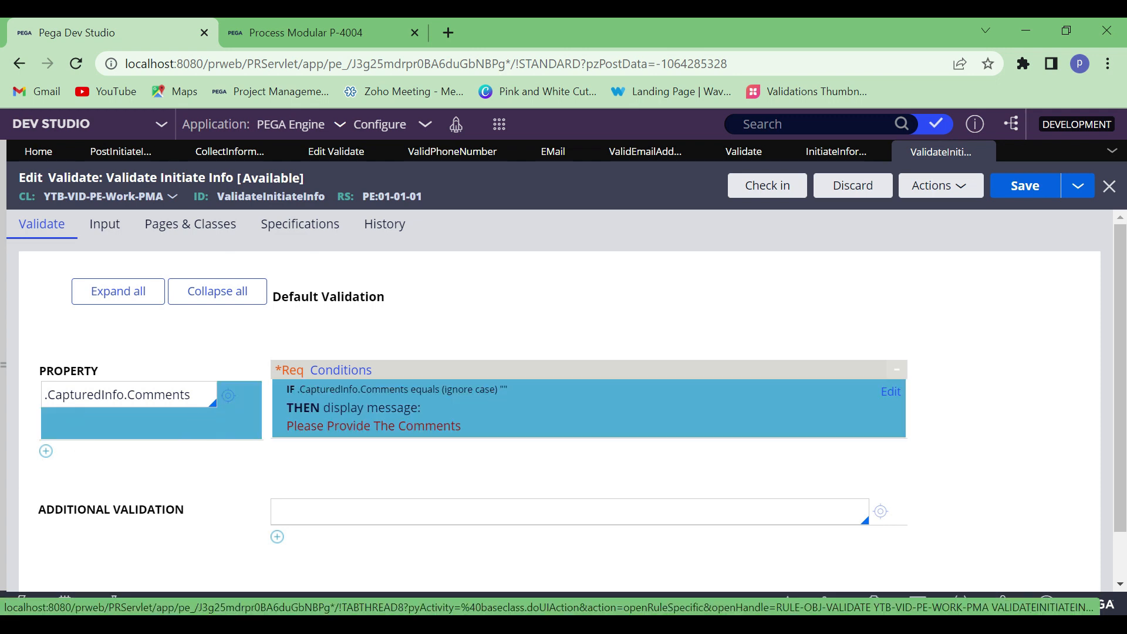
Add a second property row to the Validate rule and give its condition the function "[first String] [relation] [Second String]"
click(45, 451)
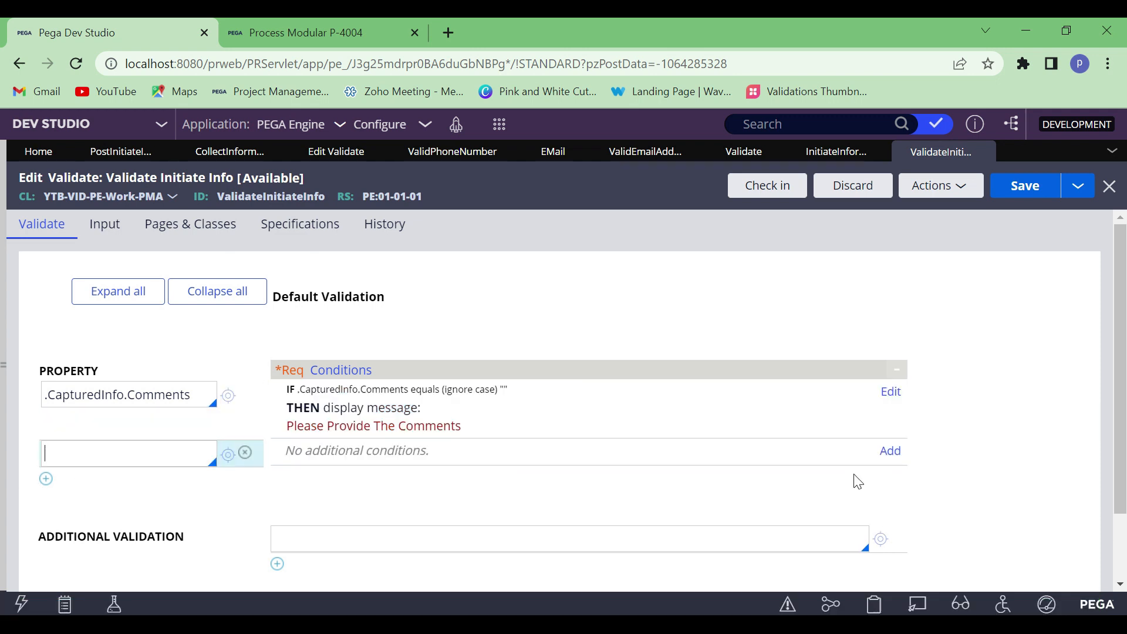
click(890, 451)
click(403, 311)
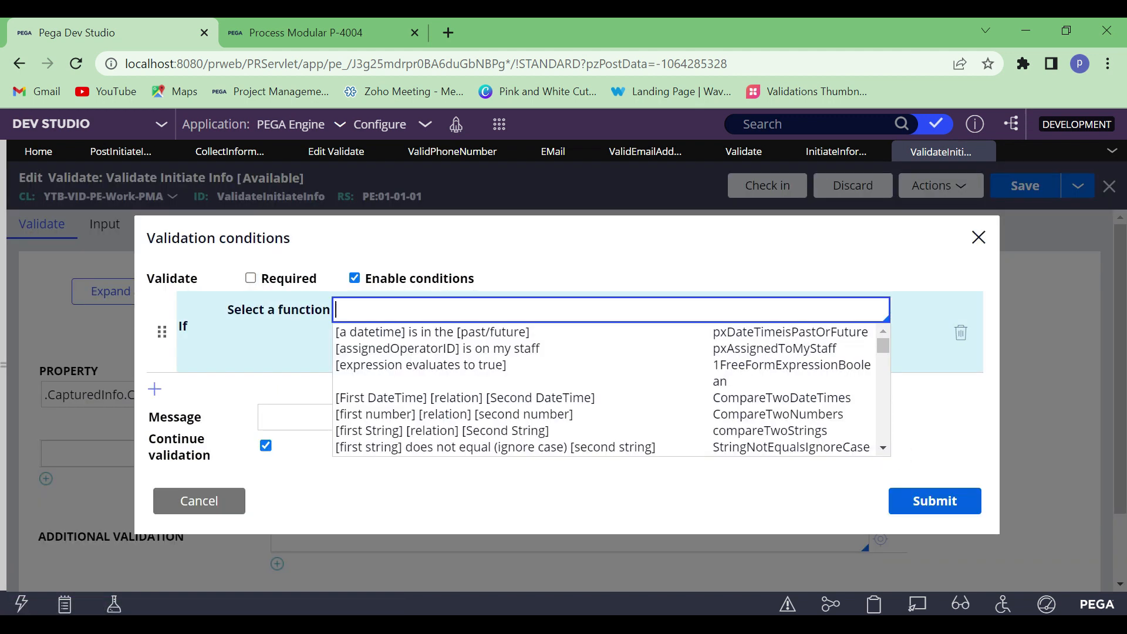
key(Down)
key(Down)
key(Down)
key(Down)
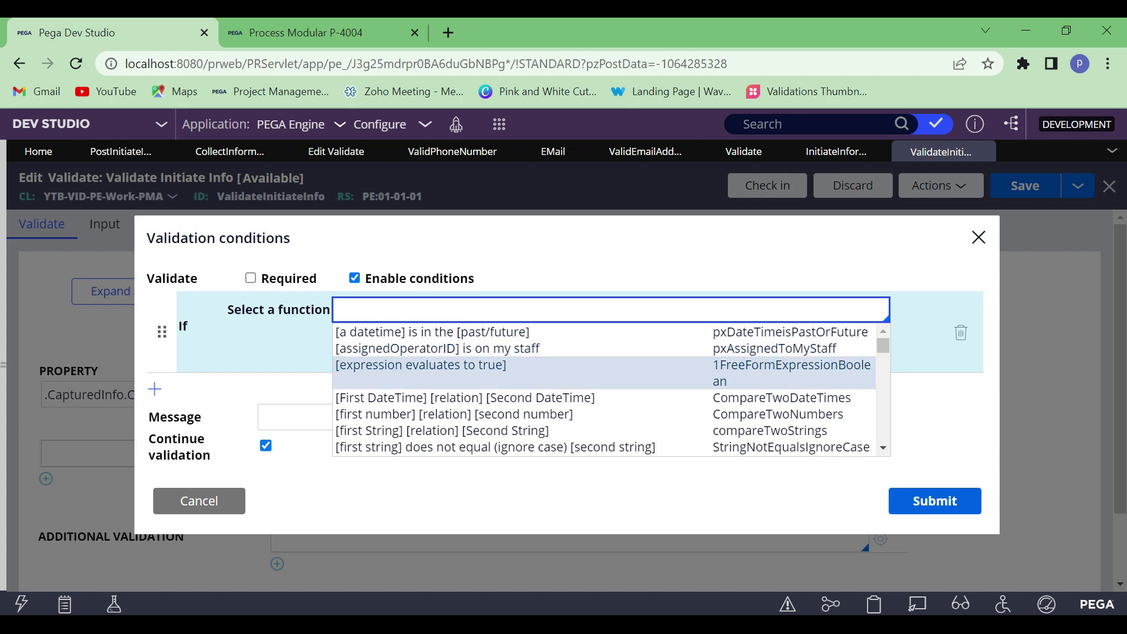
key(Down)
key(Down)
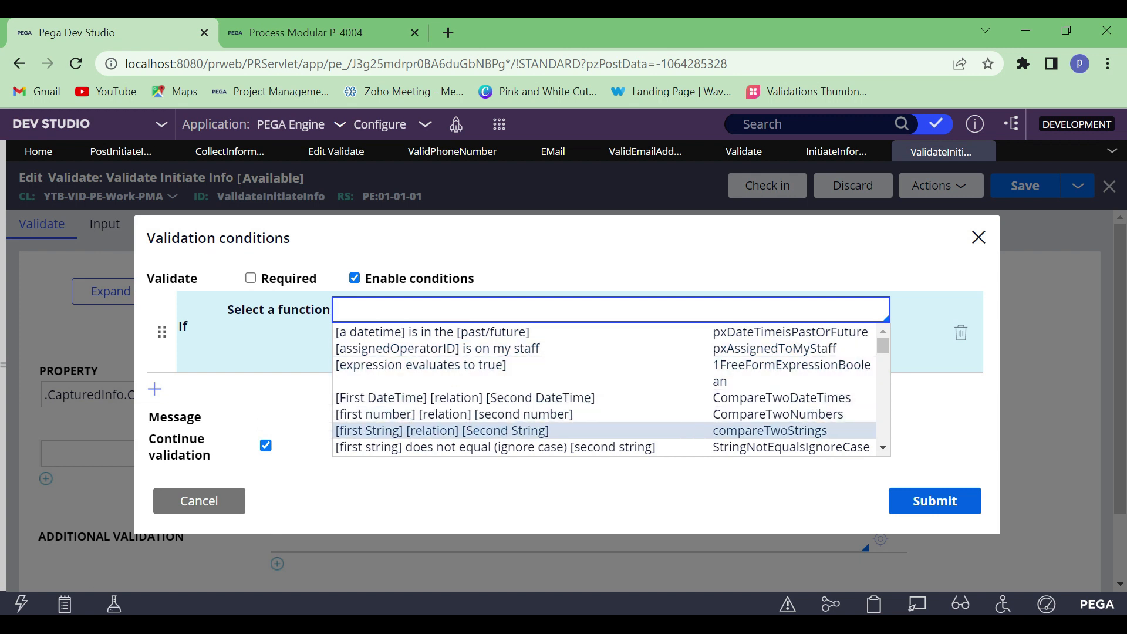
key(Return)
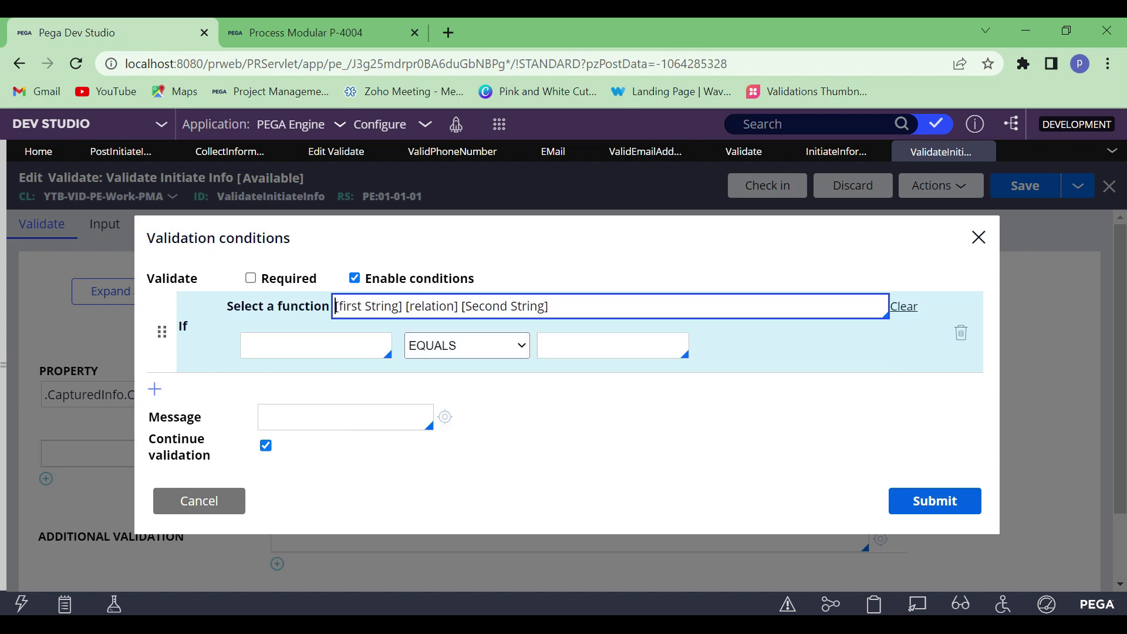
Define the condition as .Phone DOES NOT EQUAL "", submit it, and try to save the Validate rule
click(291, 345)
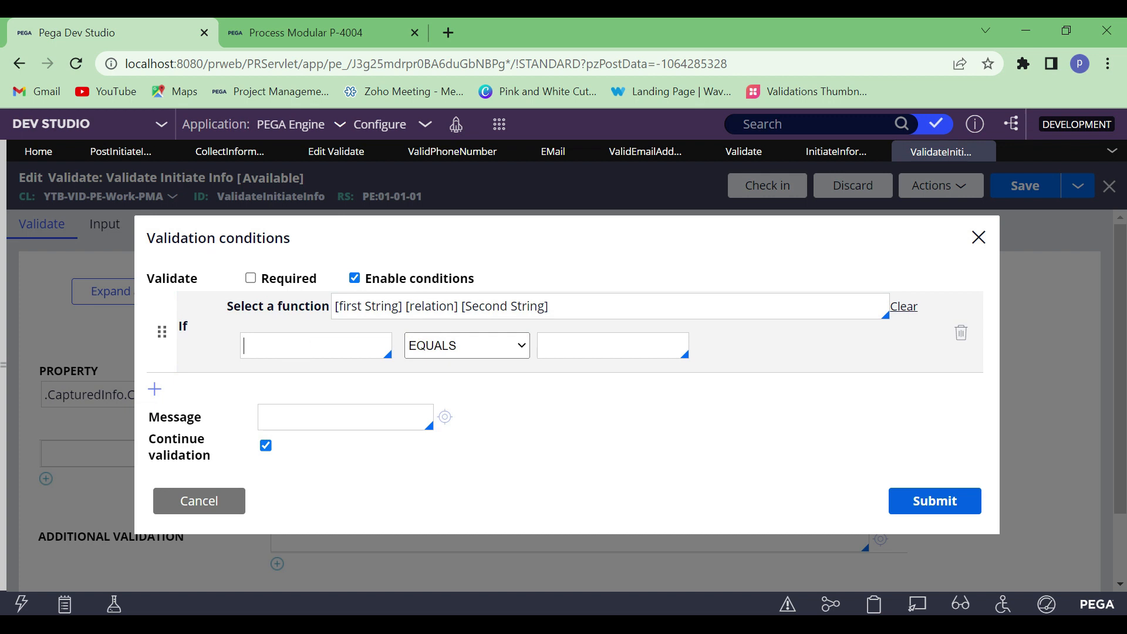
text(.)
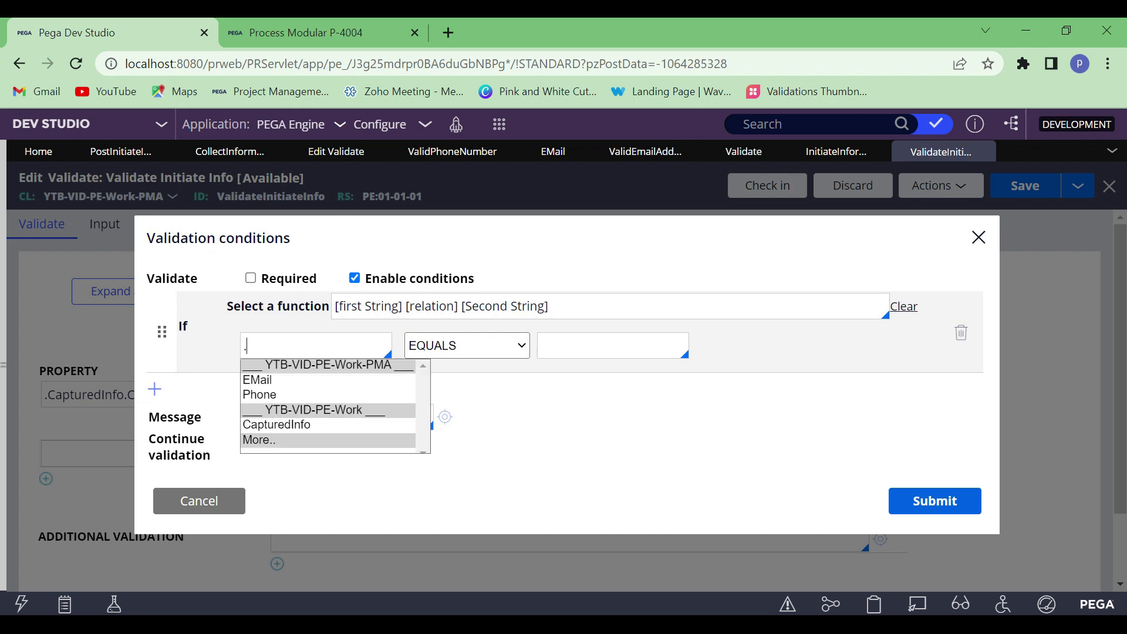
click(264, 394)
click(558, 344)
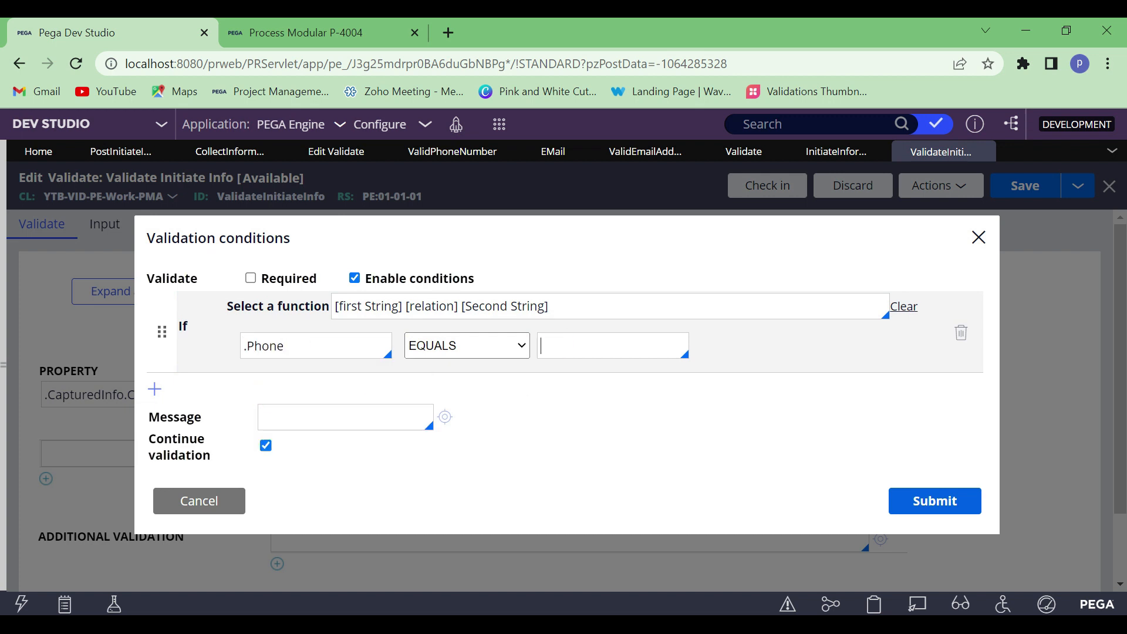
click(500, 339)
click(466, 381)
click(567, 344)
text("")
click(754, 441)
click(933, 501)
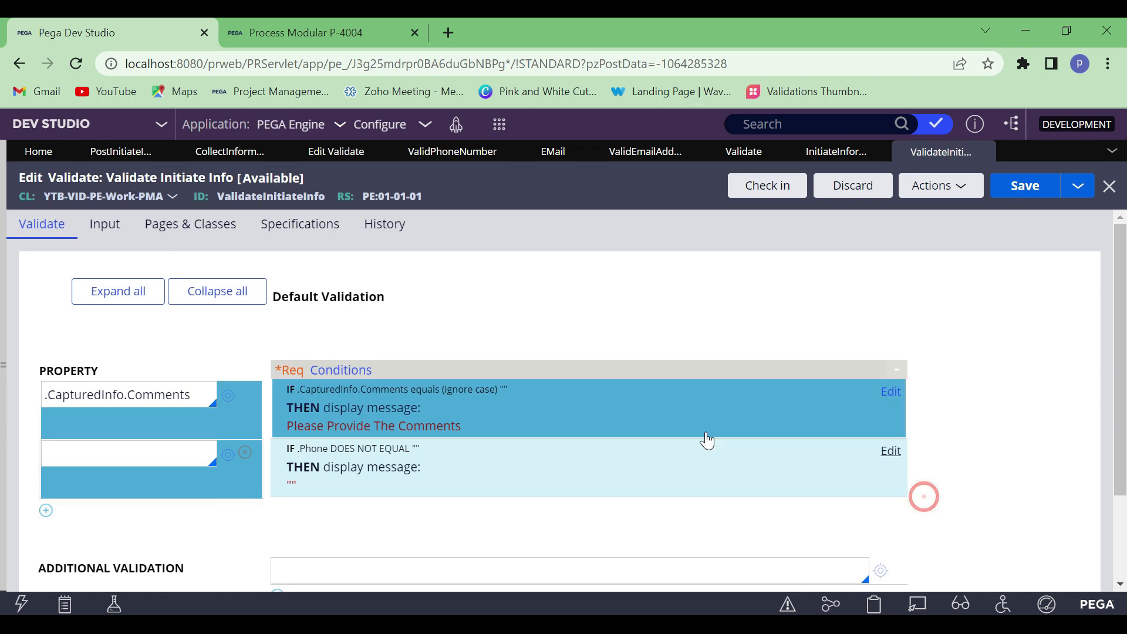
click(1037, 185)
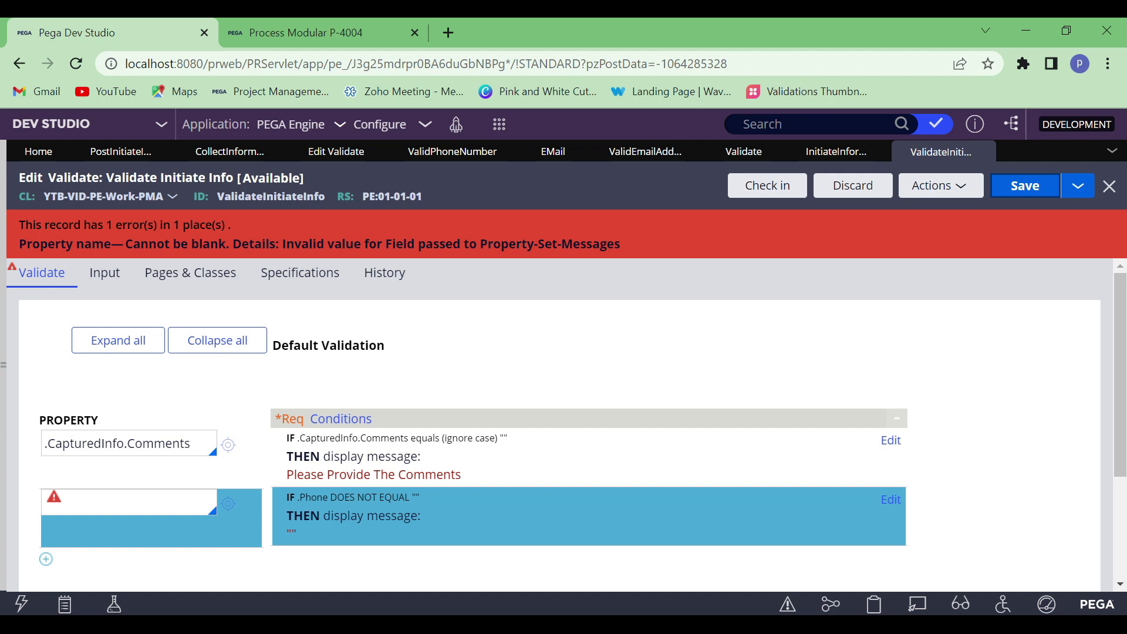
Add a third property row to the Validate rule and set its property to .CapturedInfo
scroll(146, 493, down, 2)
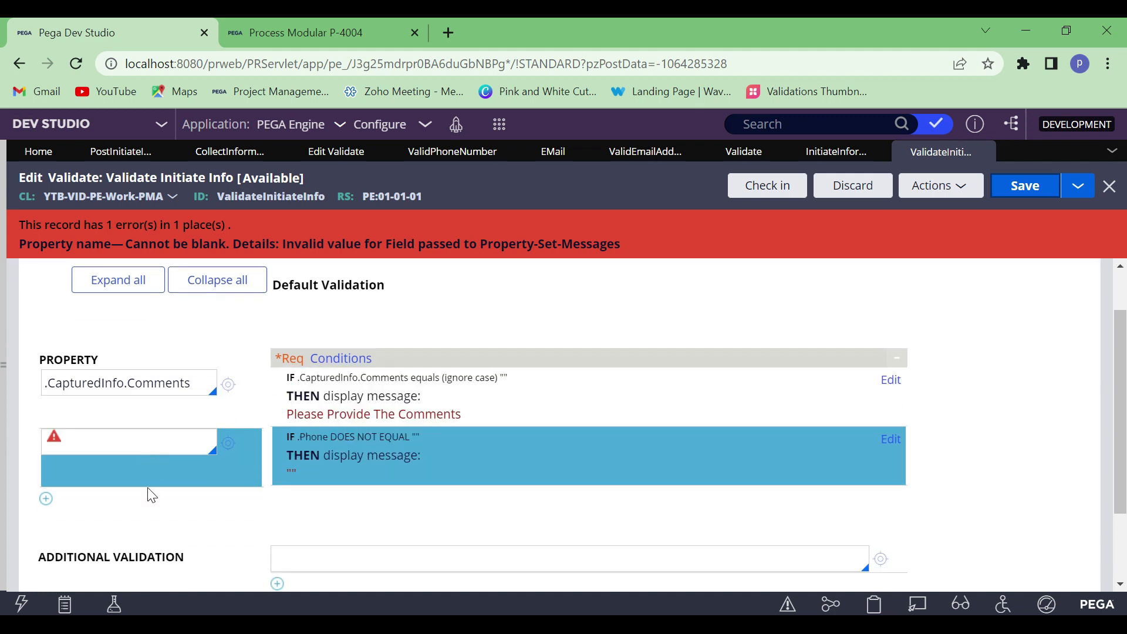
click(46, 471)
text(.)
click(81, 480)
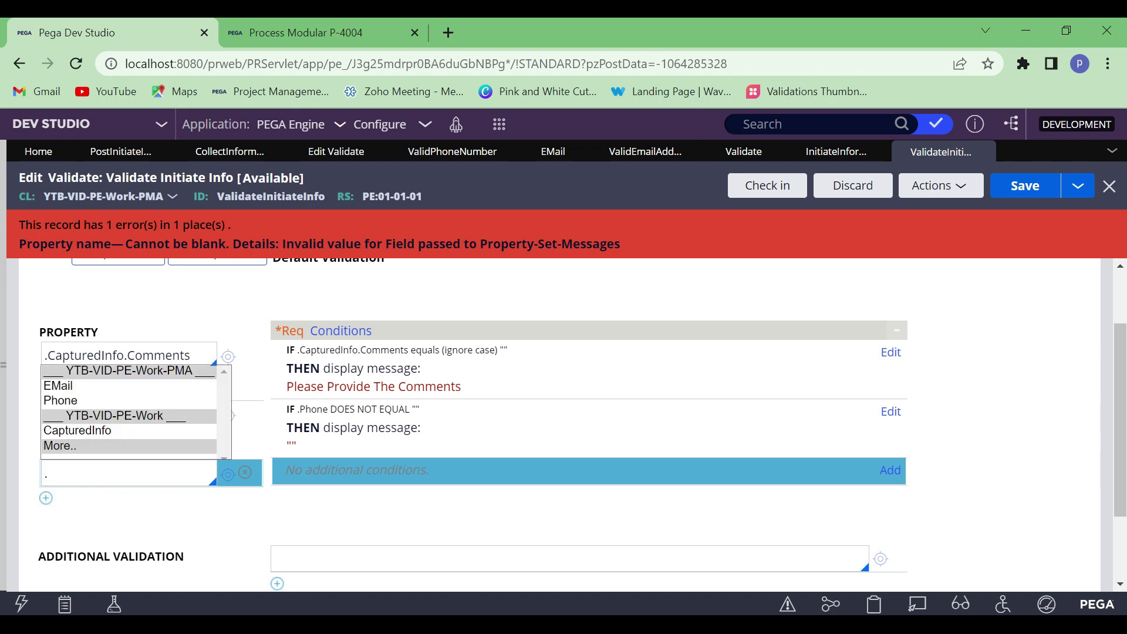
click(84, 478)
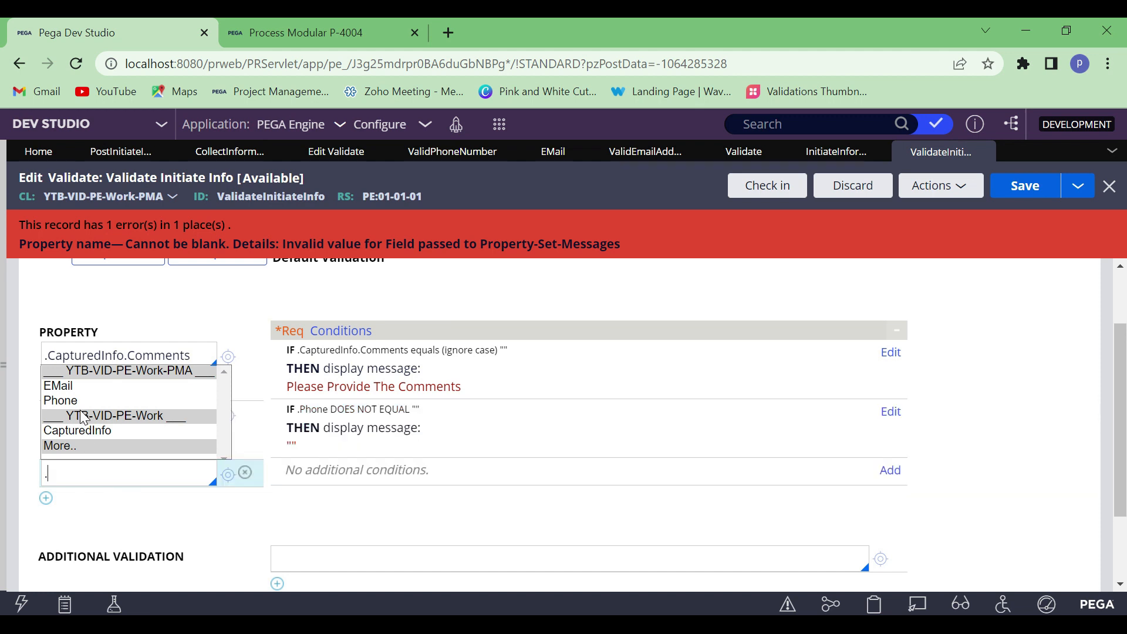
click(74, 434)
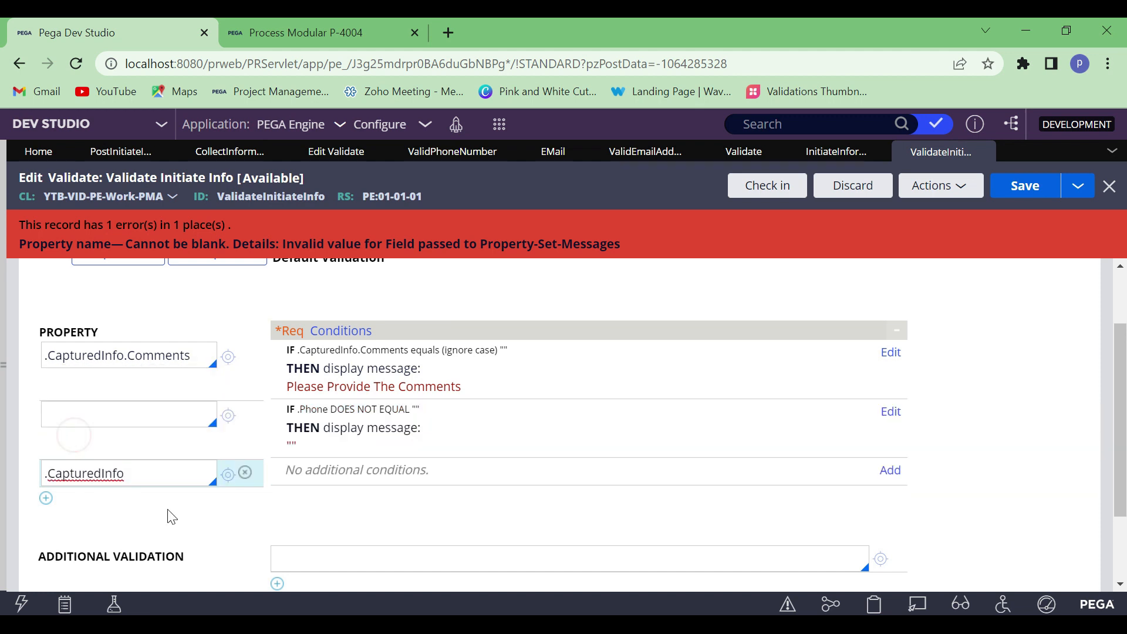
click(210, 498)
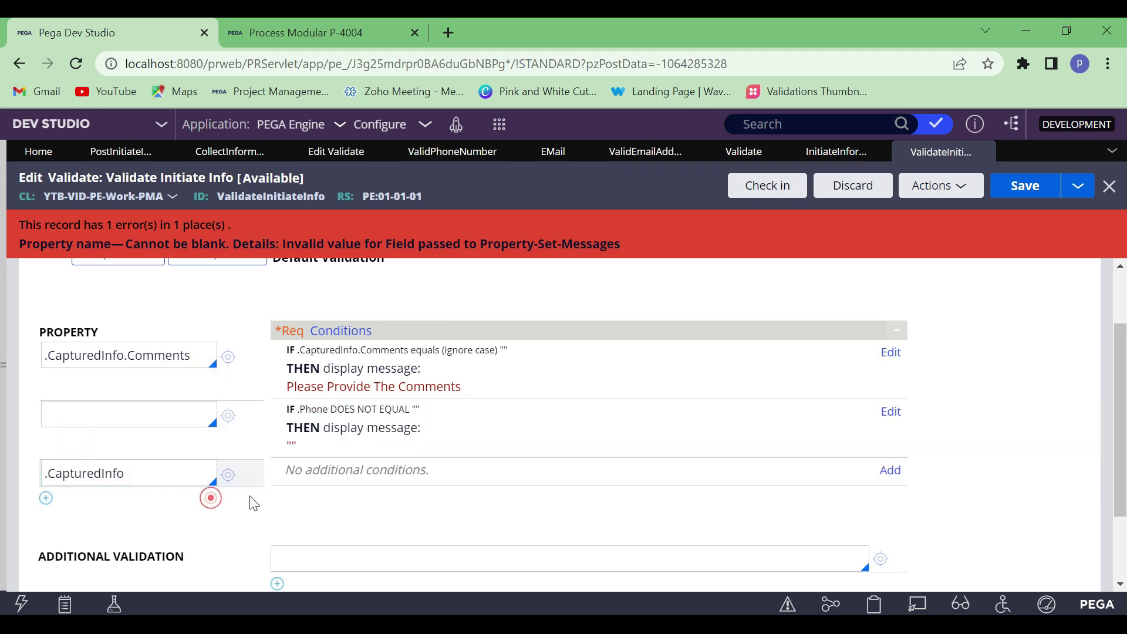
Add a condition to .CapturedInfo that calls the validate TestValidate, and open that rule's creation form
click(890, 470)
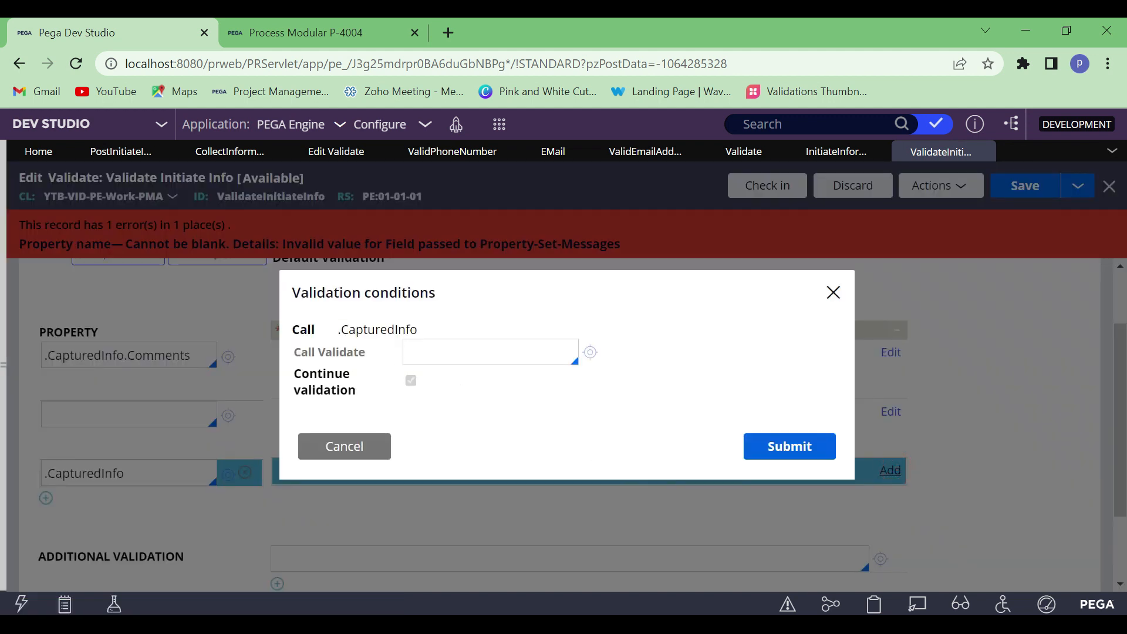
click(441, 359)
text(TestValidate)
click(590, 352)
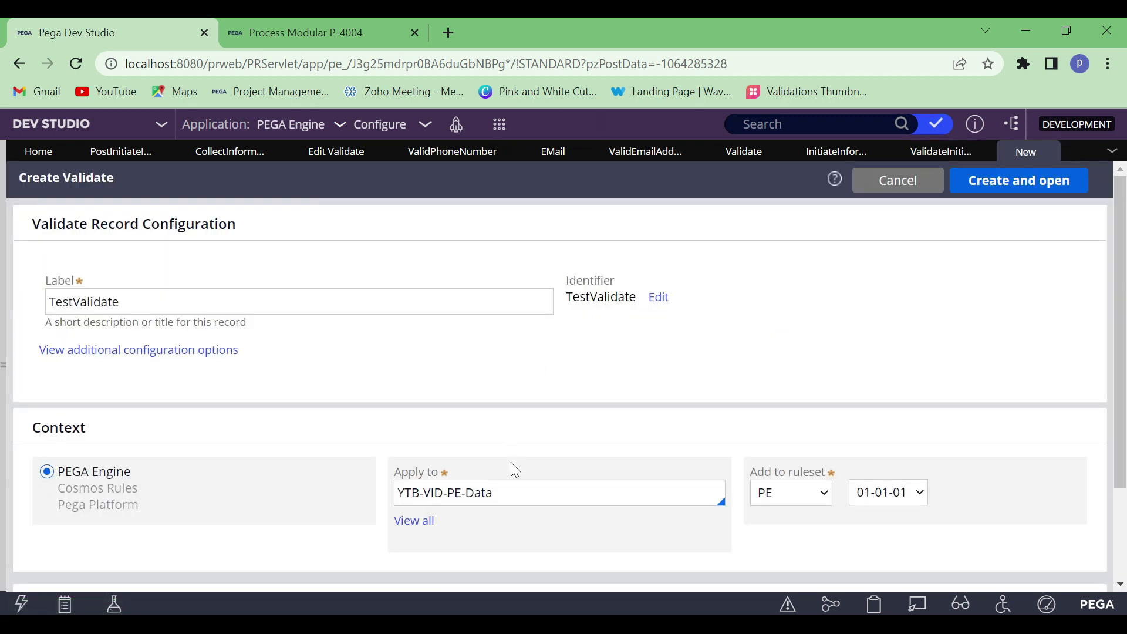
Examine the class in the Apply to field of the TestValidate creation form
click(512, 493)
double_click(512, 493)
drag(512, 493, 397, 493)
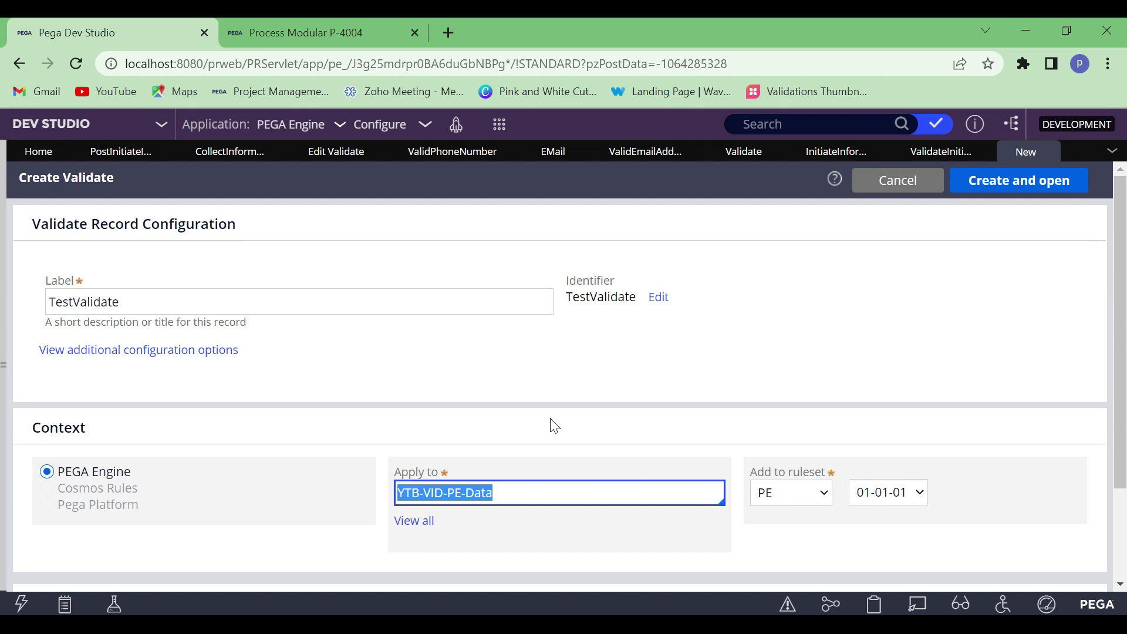
Cancel the TestValidate call condition and remove the .CapturedInfo property row from the ValidateInitiateInfo rule
click(919, 158)
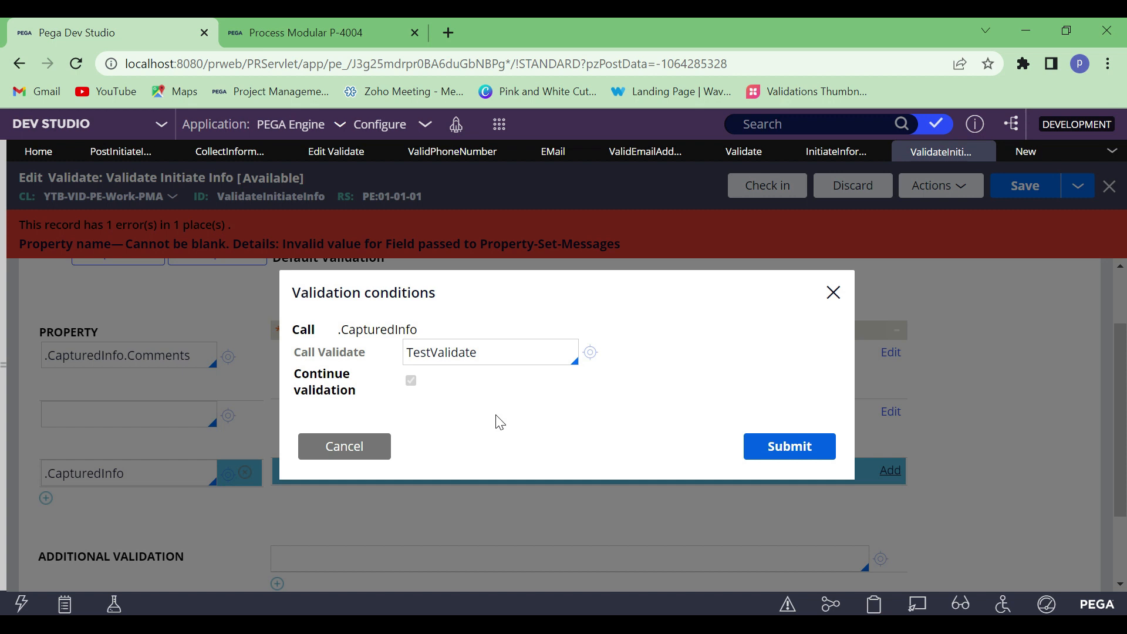
click(346, 446)
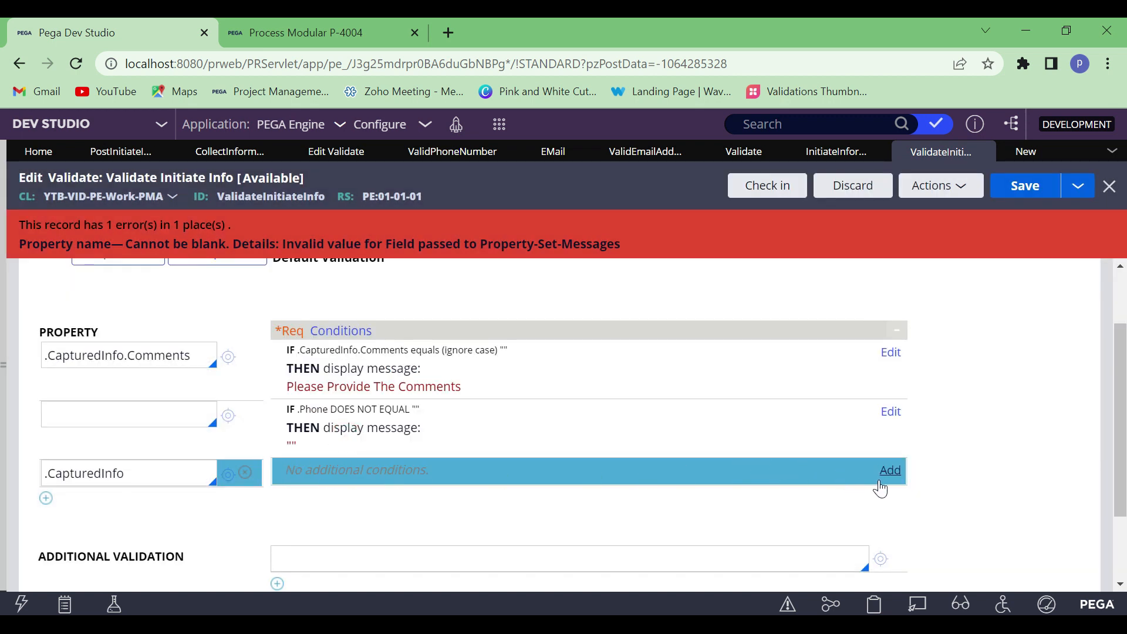
click(246, 472)
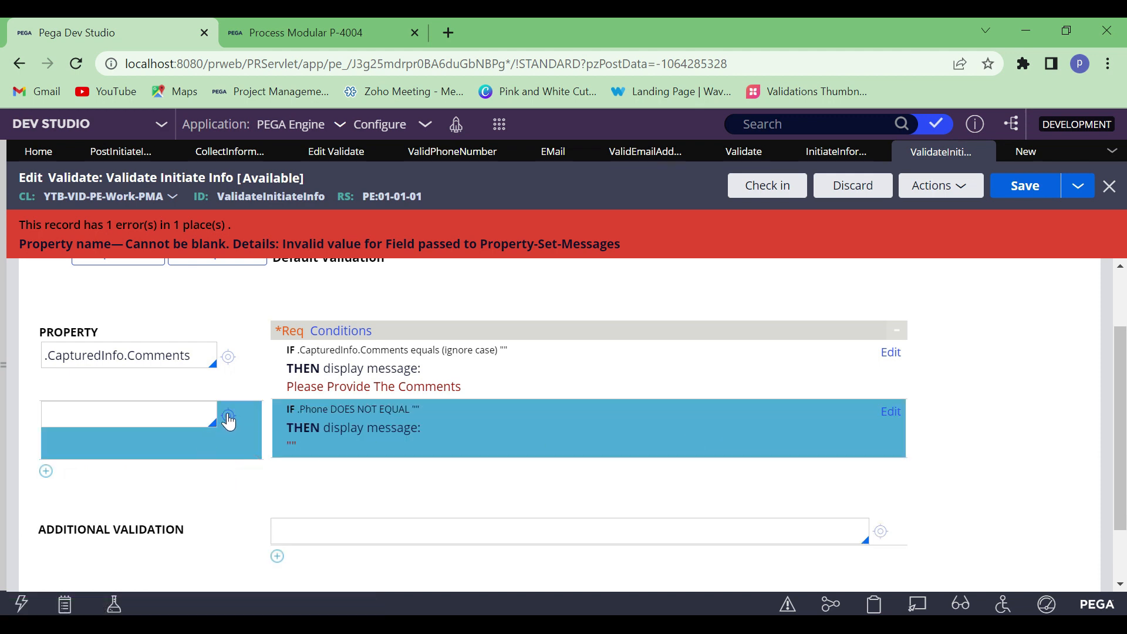
click(158, 415)
click(196, 357)
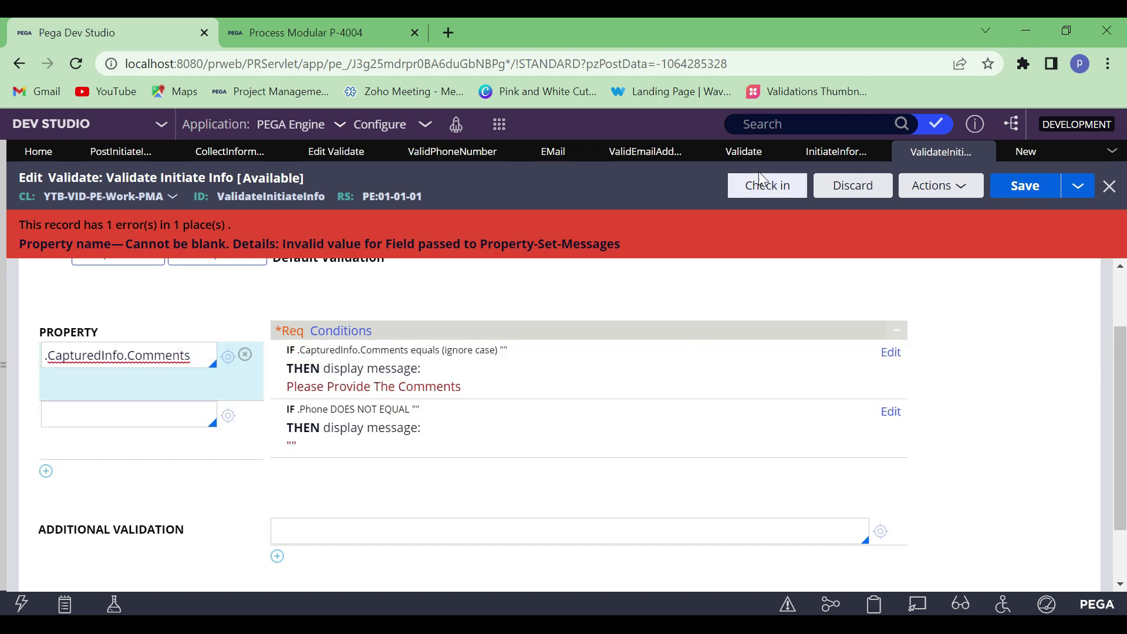
Return to the Collect Information section and close the User Email cell's properties without applying changes
click(229, 152)
scroll(334, 434, down, 2)
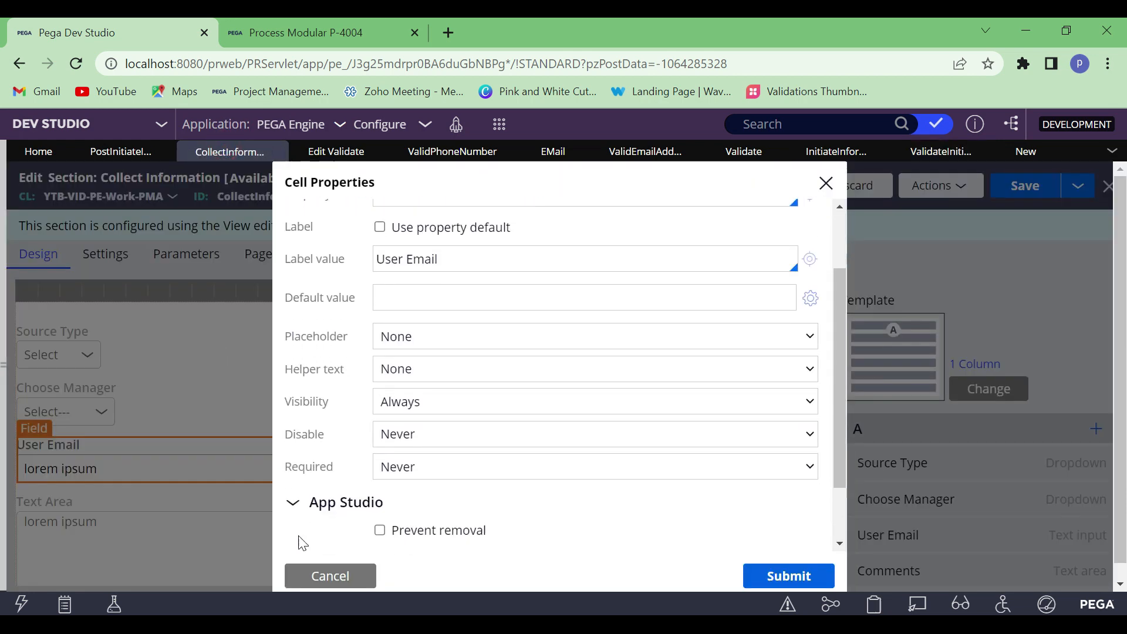
scroll(411, 411, down, 2)
click(329, 576)
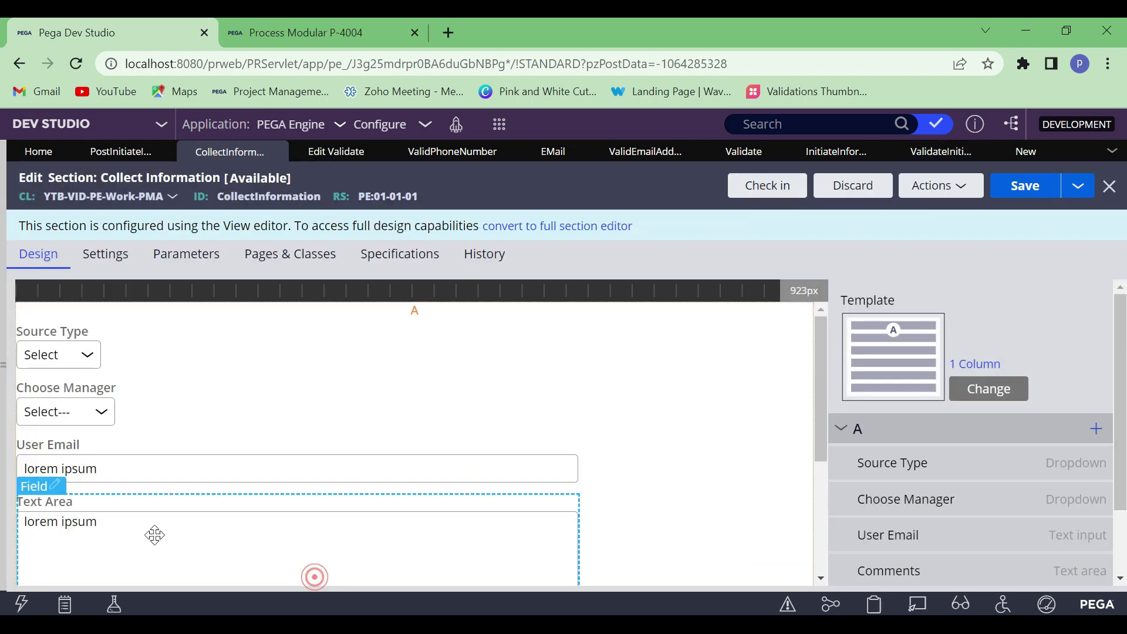
Make the Comments text area in the Collect Information section no longer required and save the section
click(56, 496)
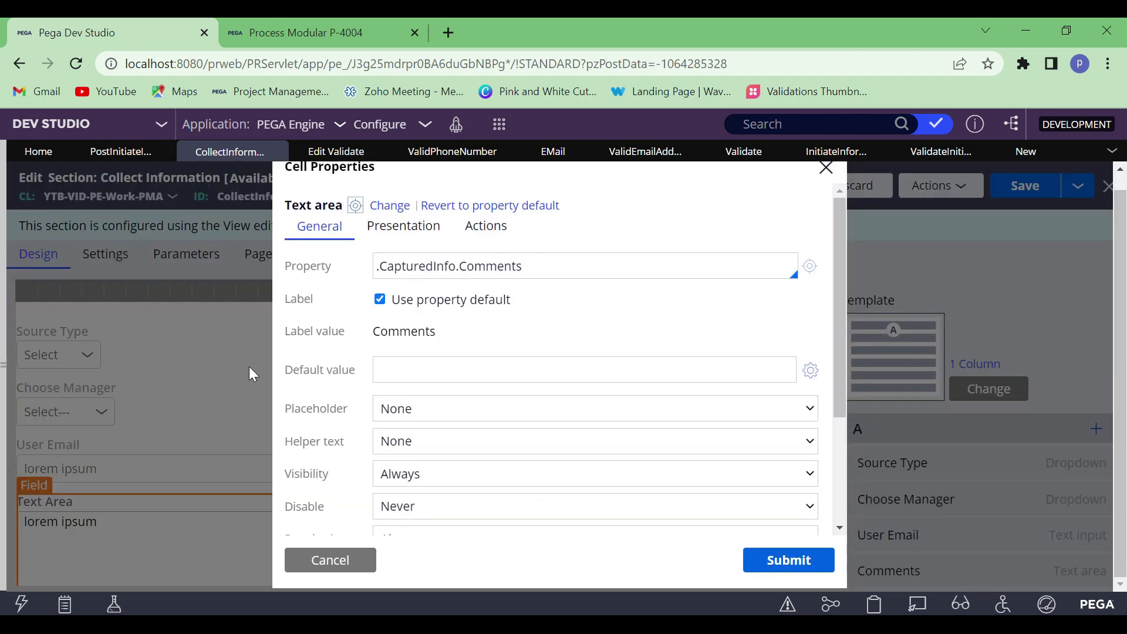
scroll(458, 411, down, 3)
click(423, 376)
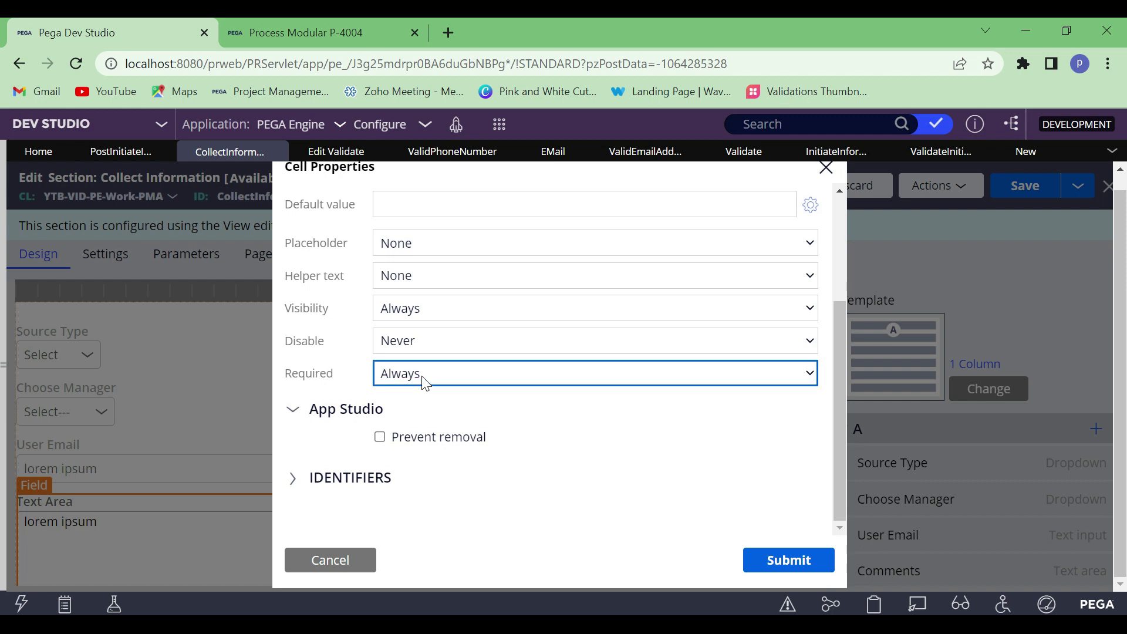
click(417, 394)
click(659, 499)
click(789, 560)
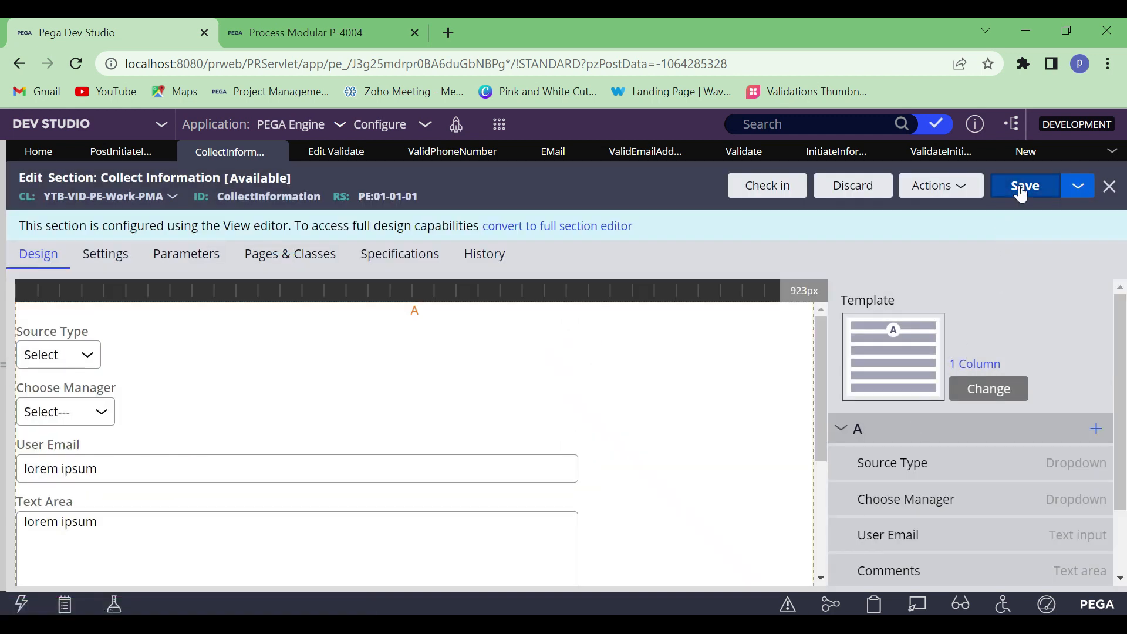
click(1022, 192)
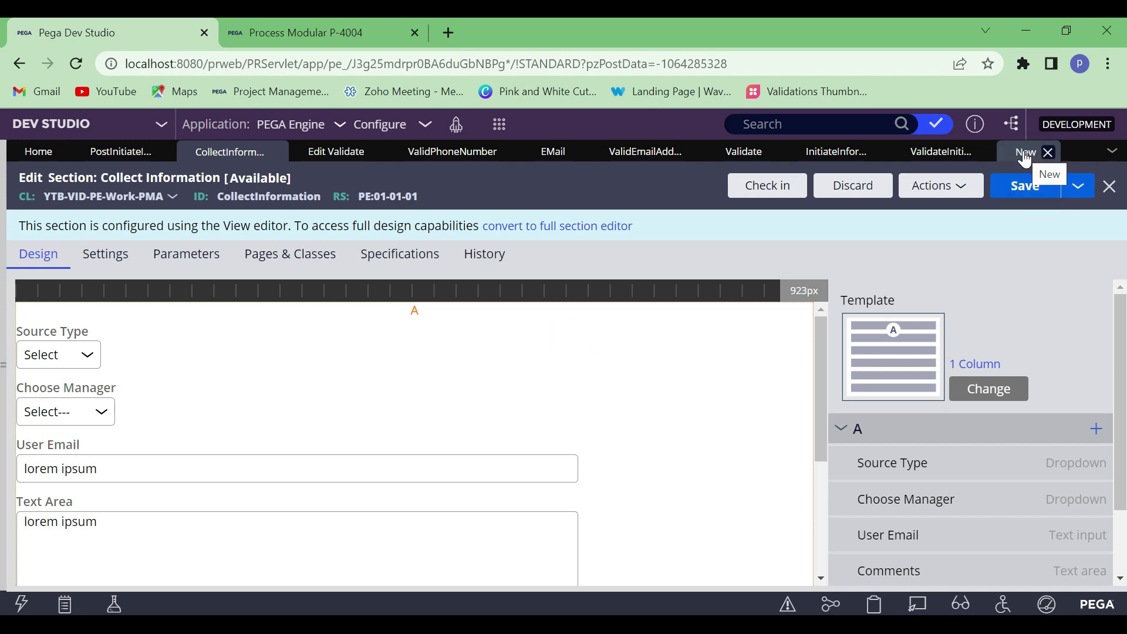
Clear ValidEmailAddress from the EMail property's Use validate setting, save it, and close both that rule and the unsaved TestValidate form
click(558, 161)
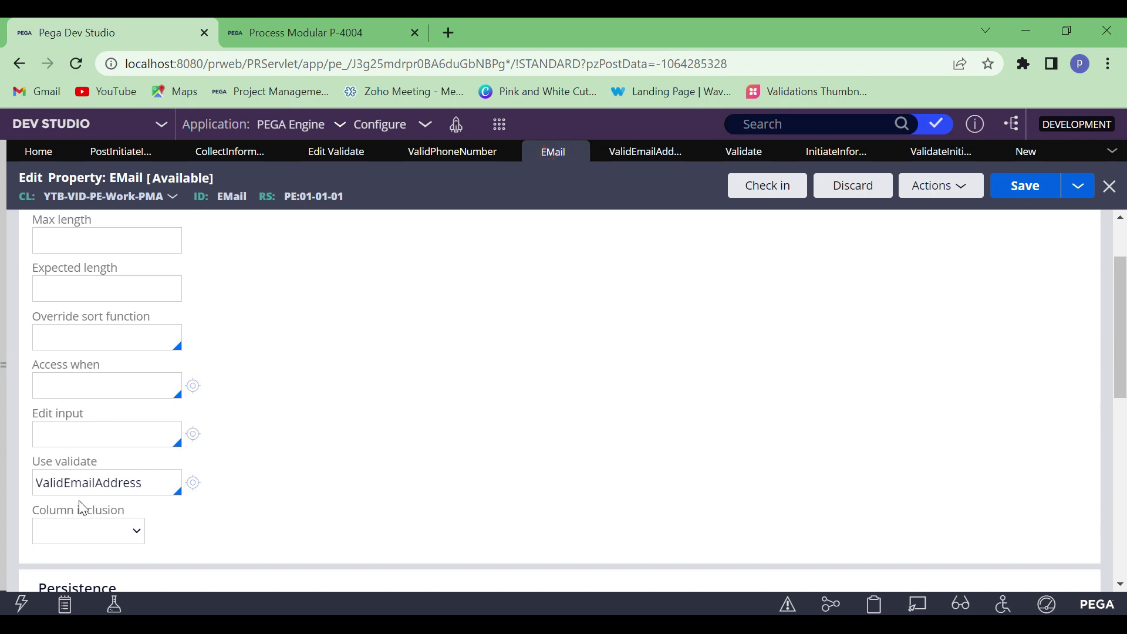
double_click(109, 483)
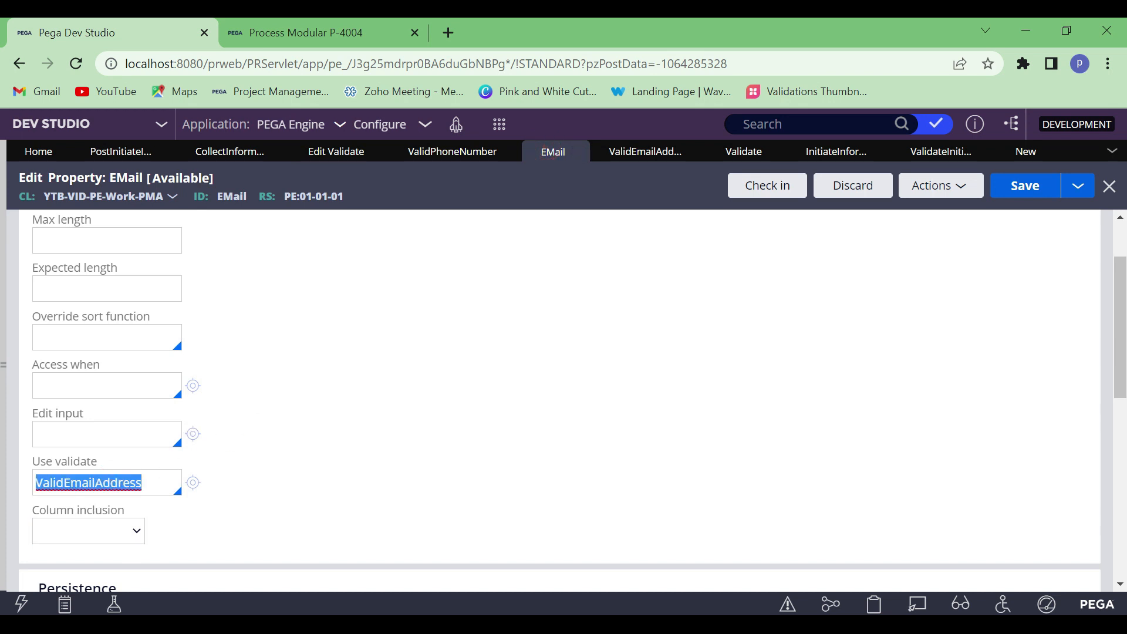
key(BackSpace)
click(1022, 195)
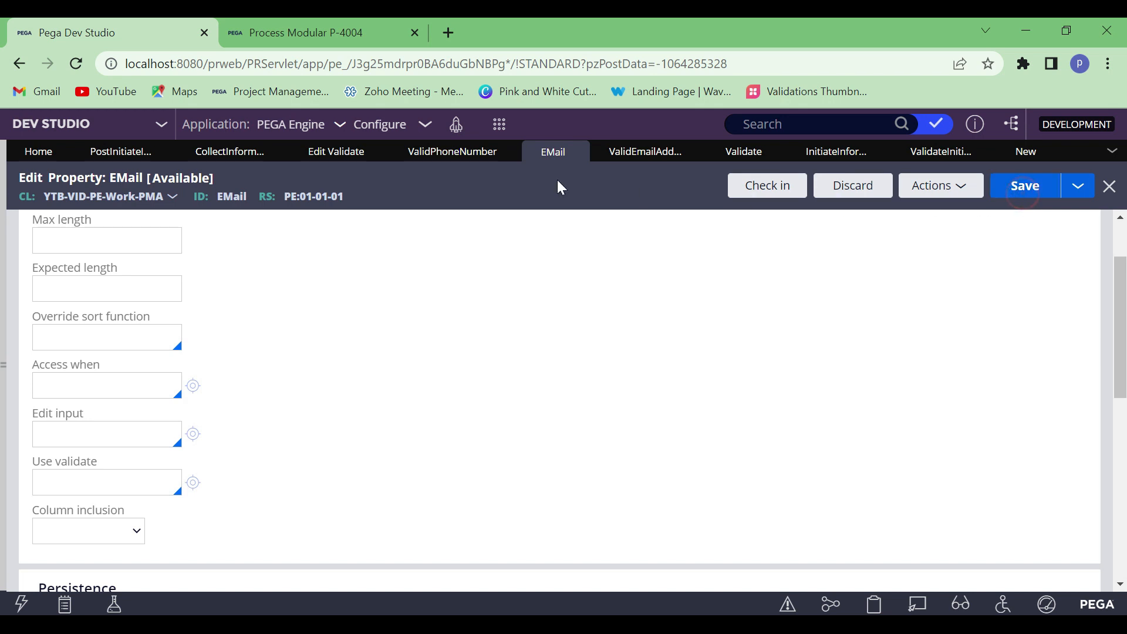
click(577, 152)
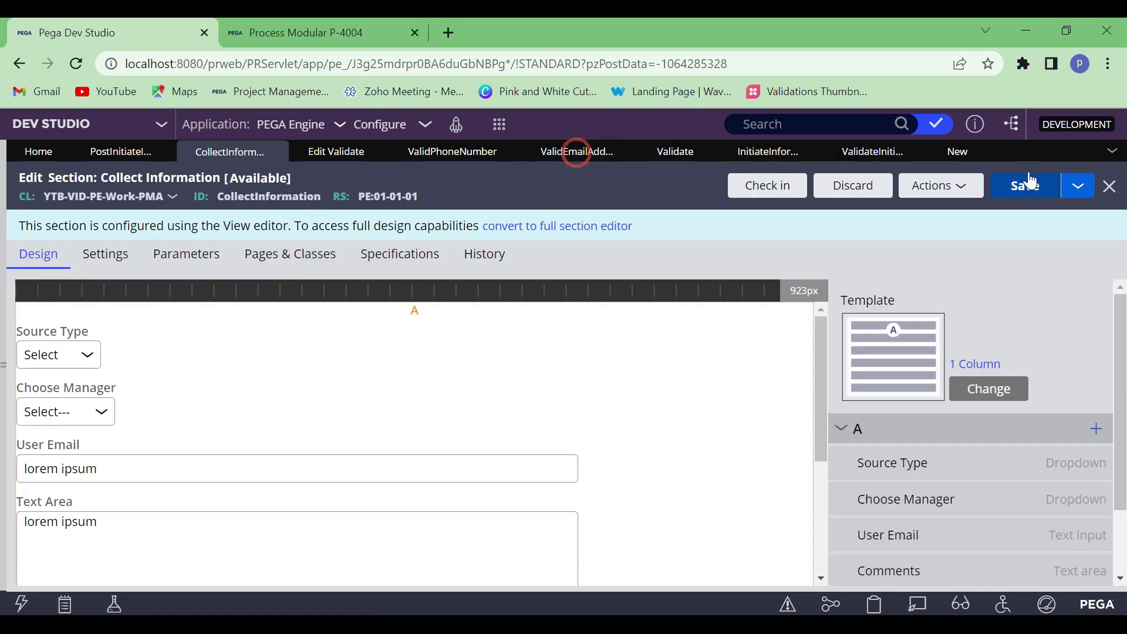
click(980, 153)
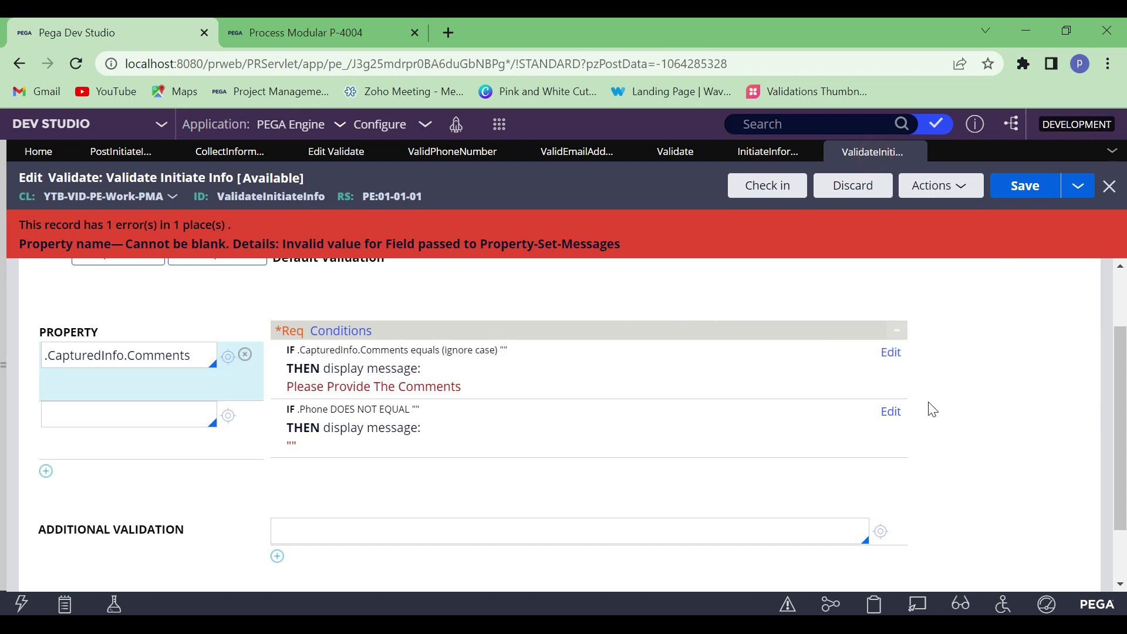
click(891, 413)
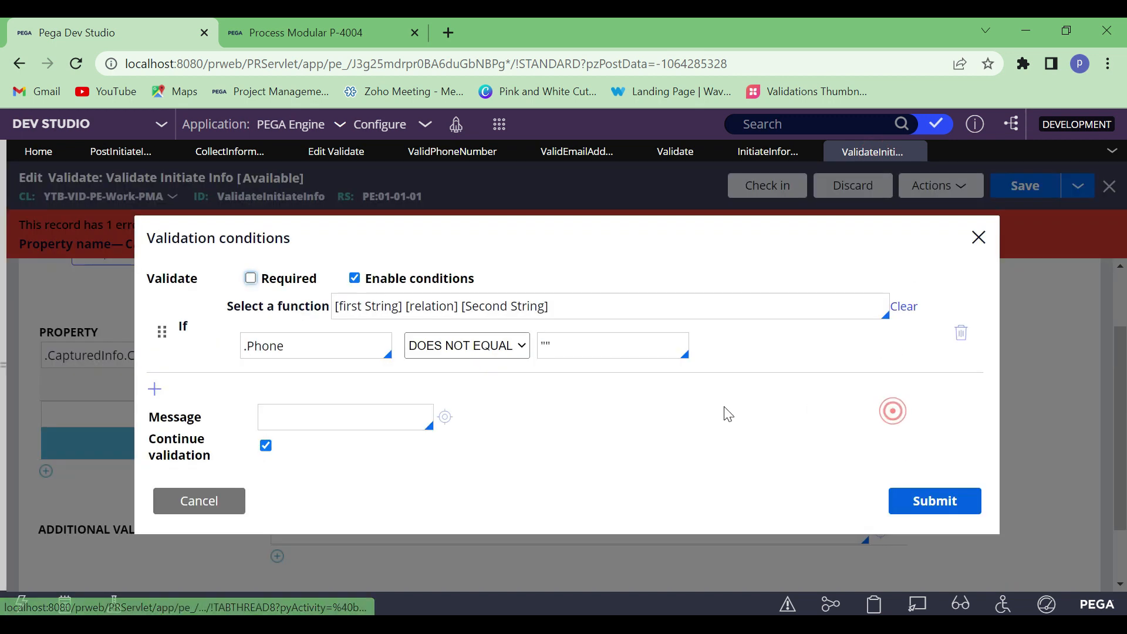
click(909, 305)
click(961, 330)
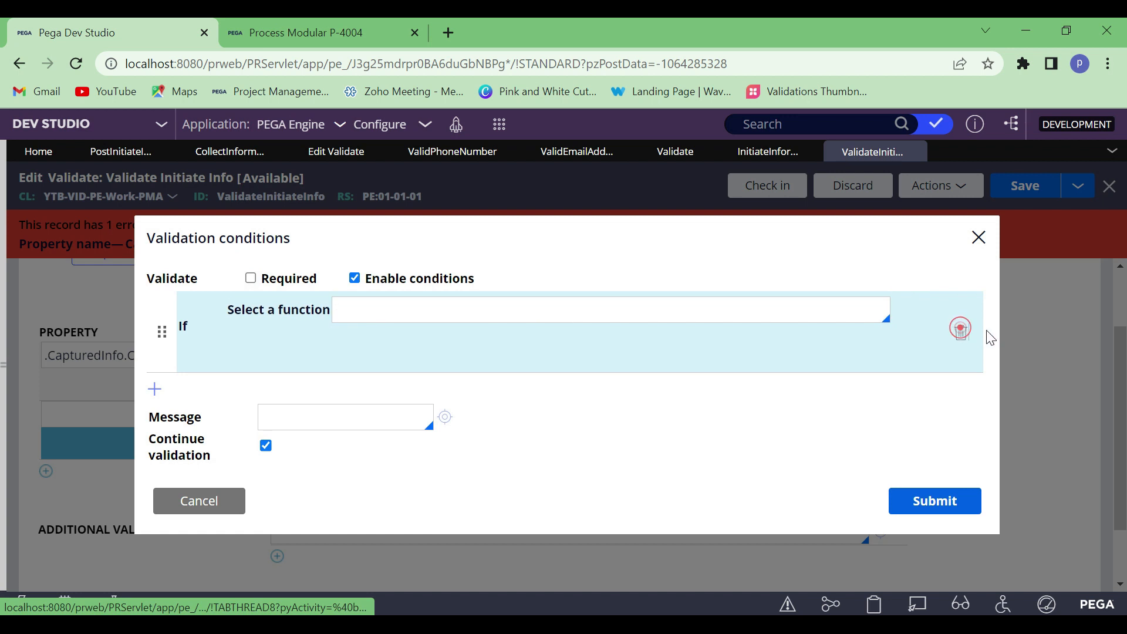
click(1026, 303)
click(914, 503)
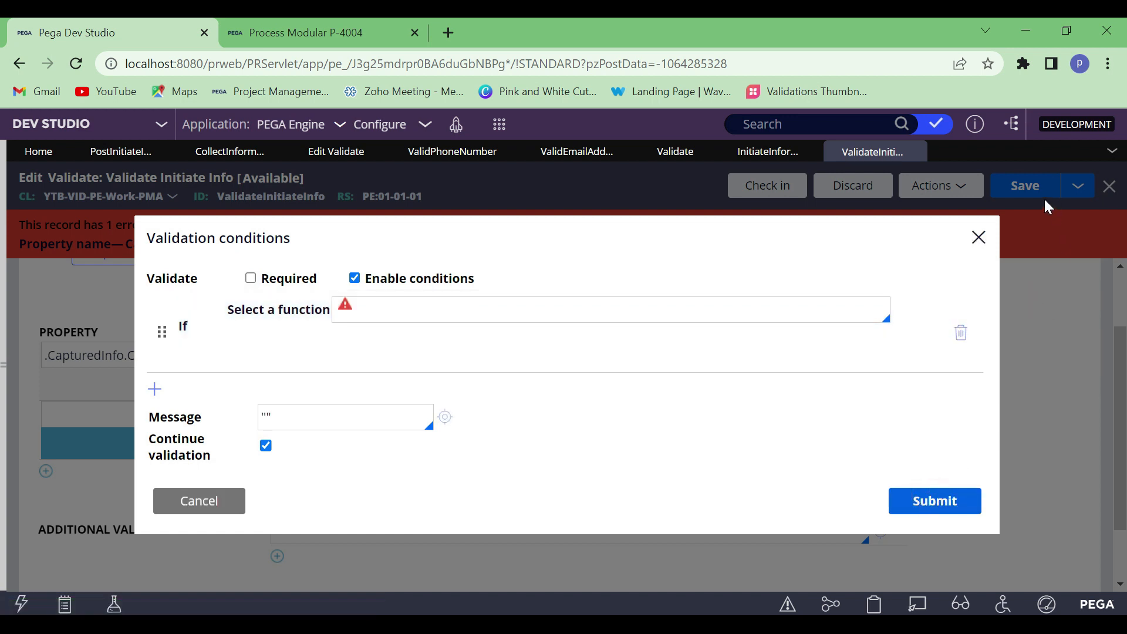
click(203, 502)
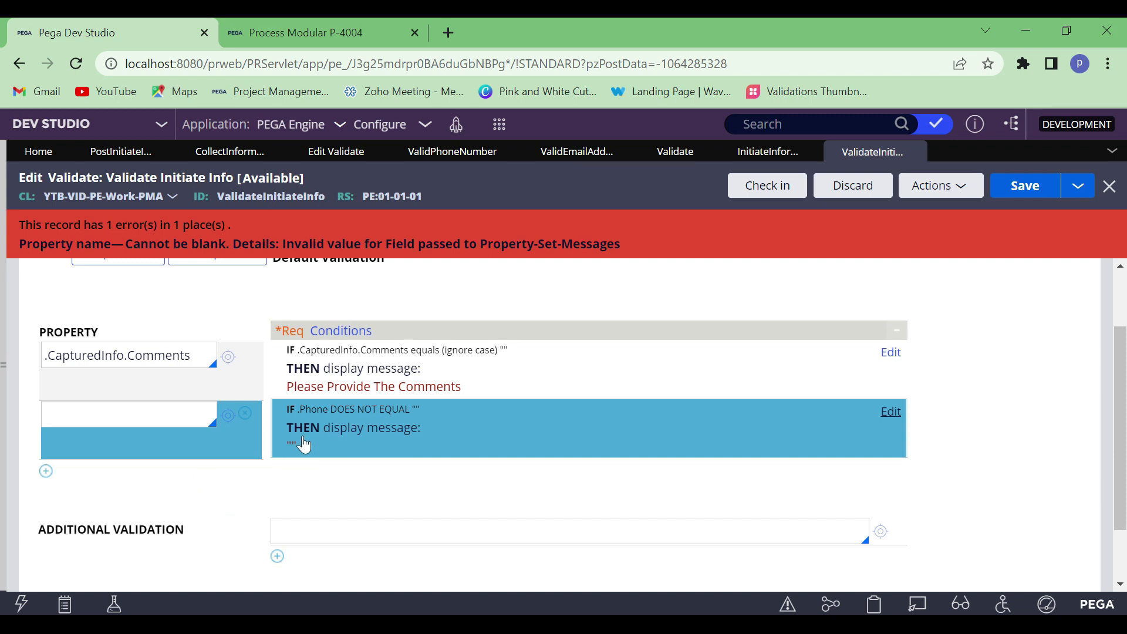
Delete the unnamed property row holding the .Phone condition and save the ValidateInitiateInfo rule
click(245, 414)
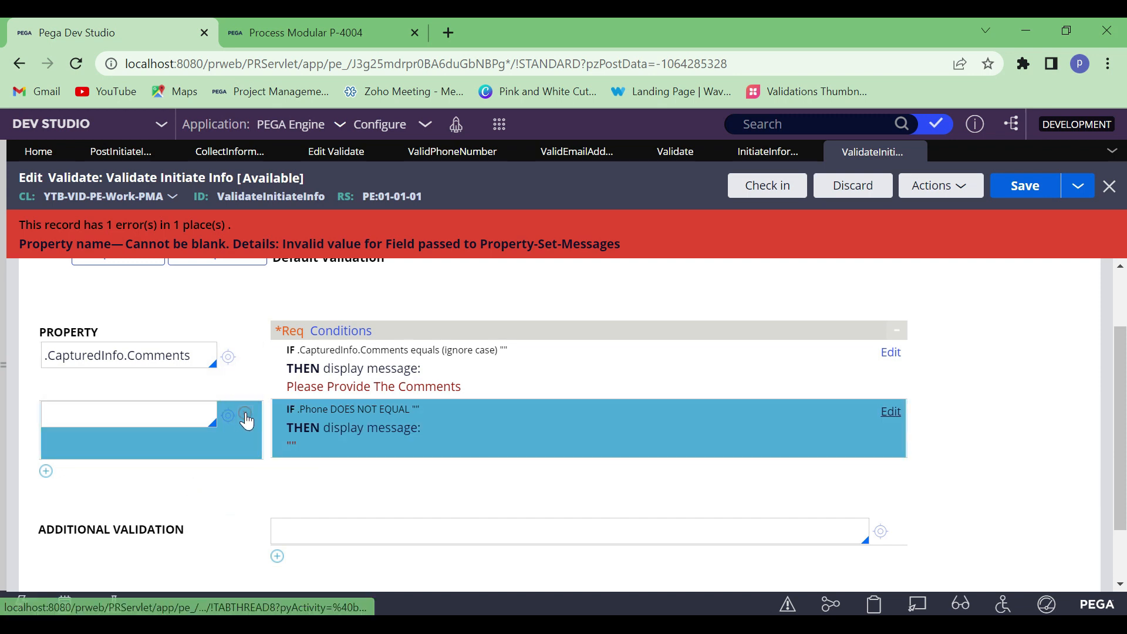
click(1024, 185)
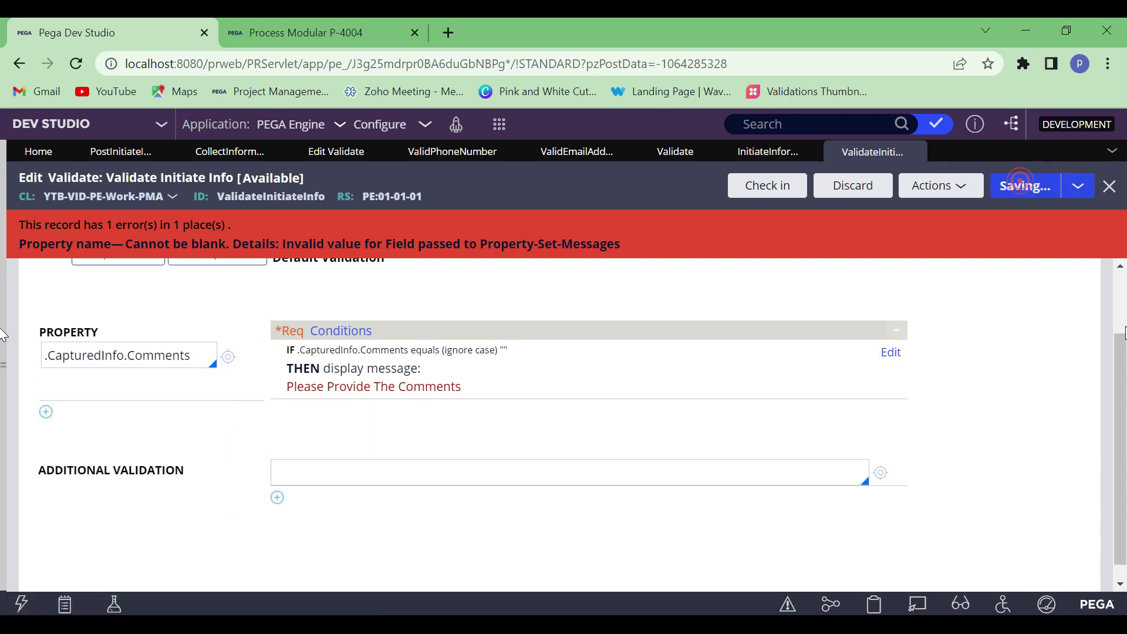
scroll(116, 380, up, 1)
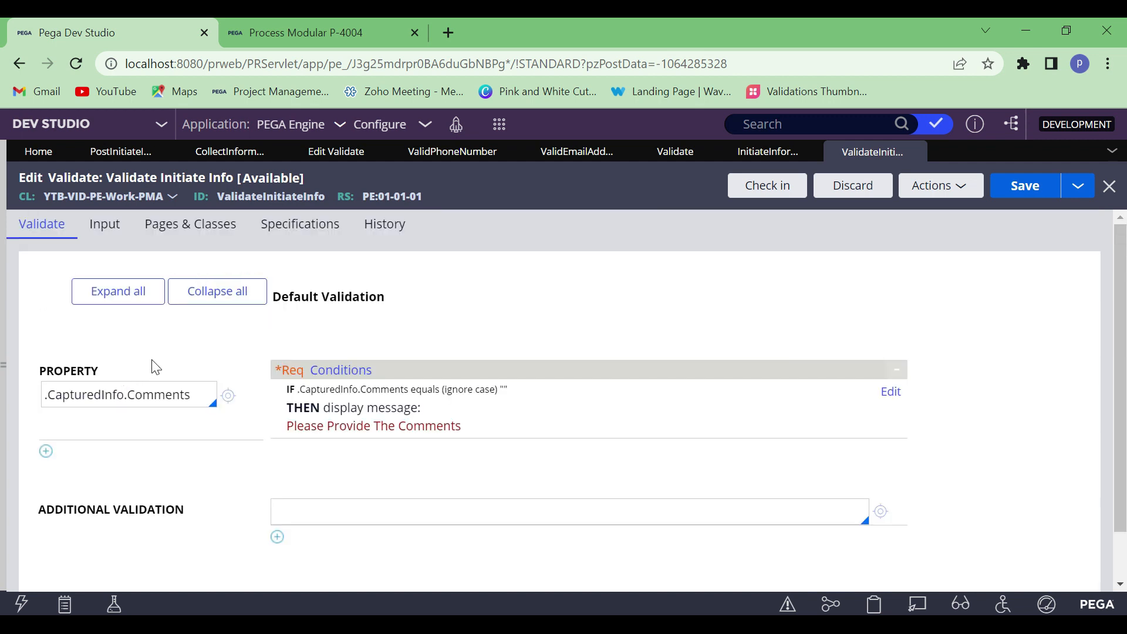
Open the .CapturedInfo.Comments validation conditions for editing and add a second condition row
double_click(176, 395)
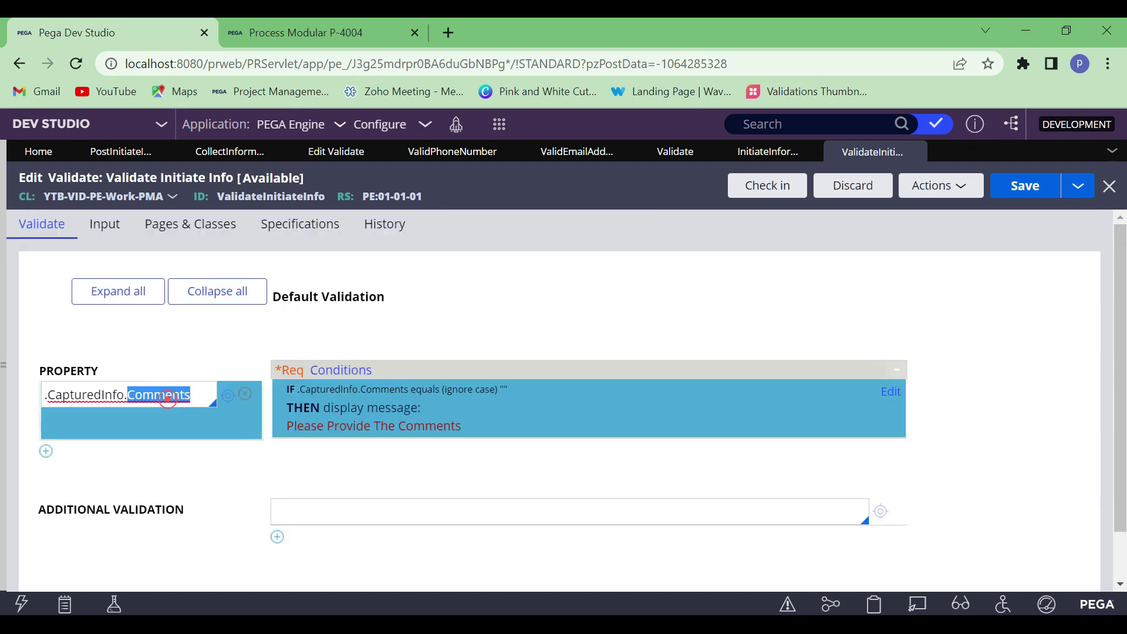
click(890, 393)
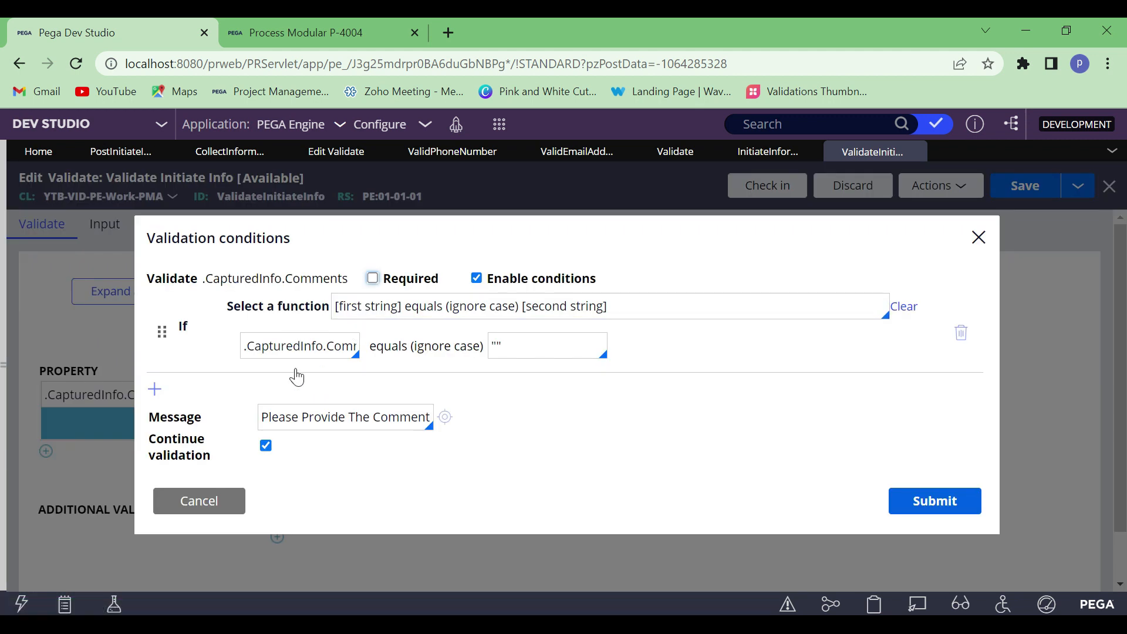
click(153, 388)
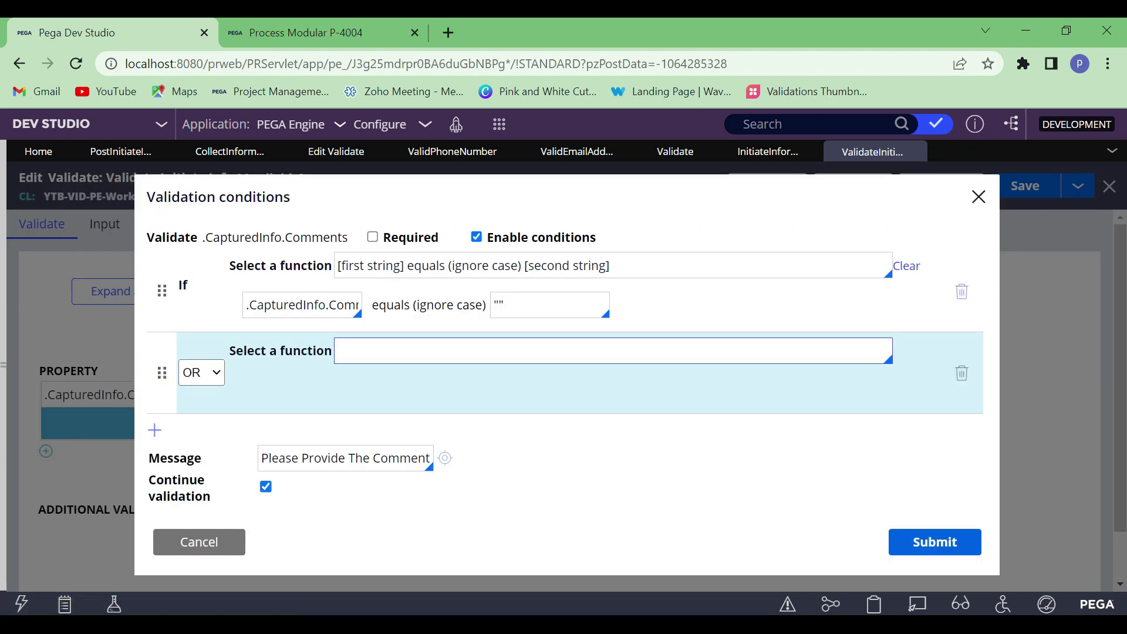
Examine the list of functions available for the second condition of .CapturedInfo.Comments
click(457, 350)
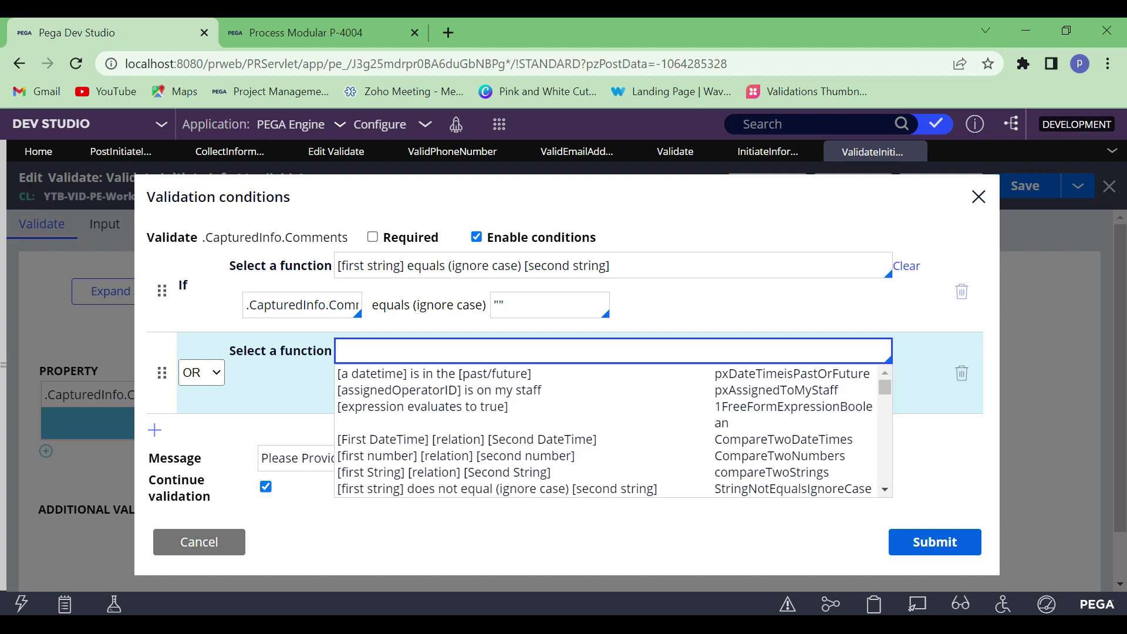
key(Down)
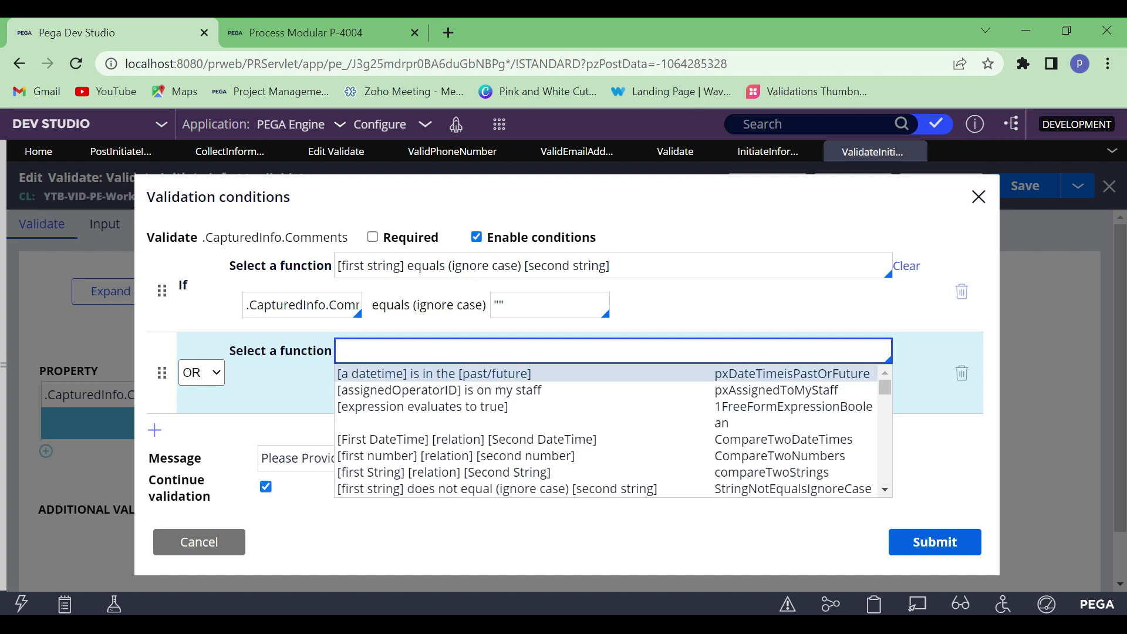
key(Down)
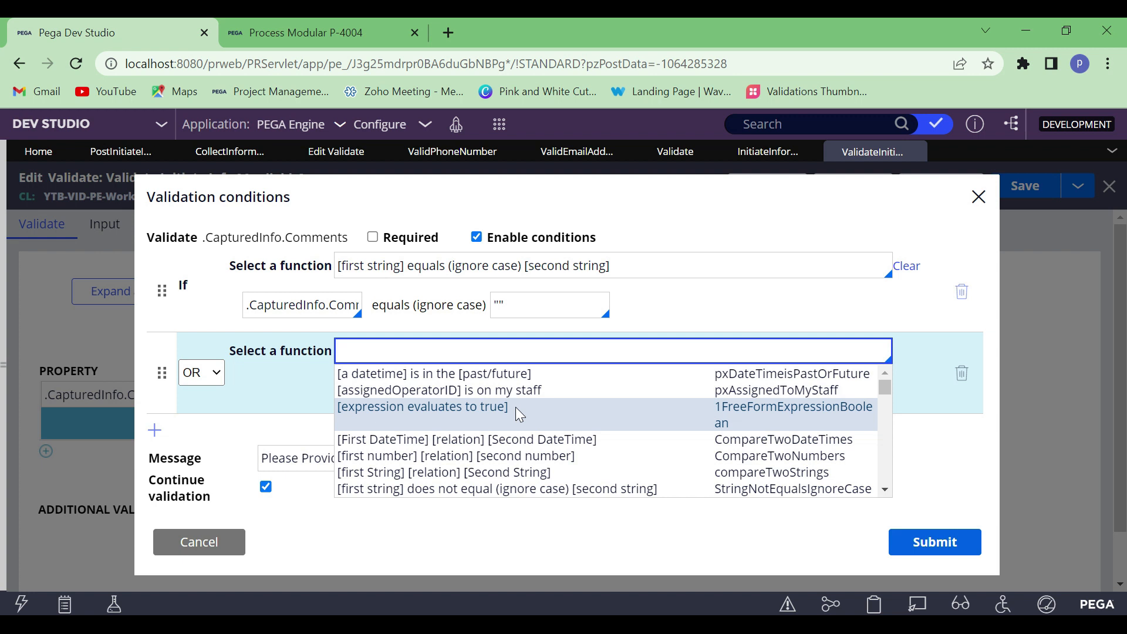
key(Down)
scroll(606, 438, down, 1)
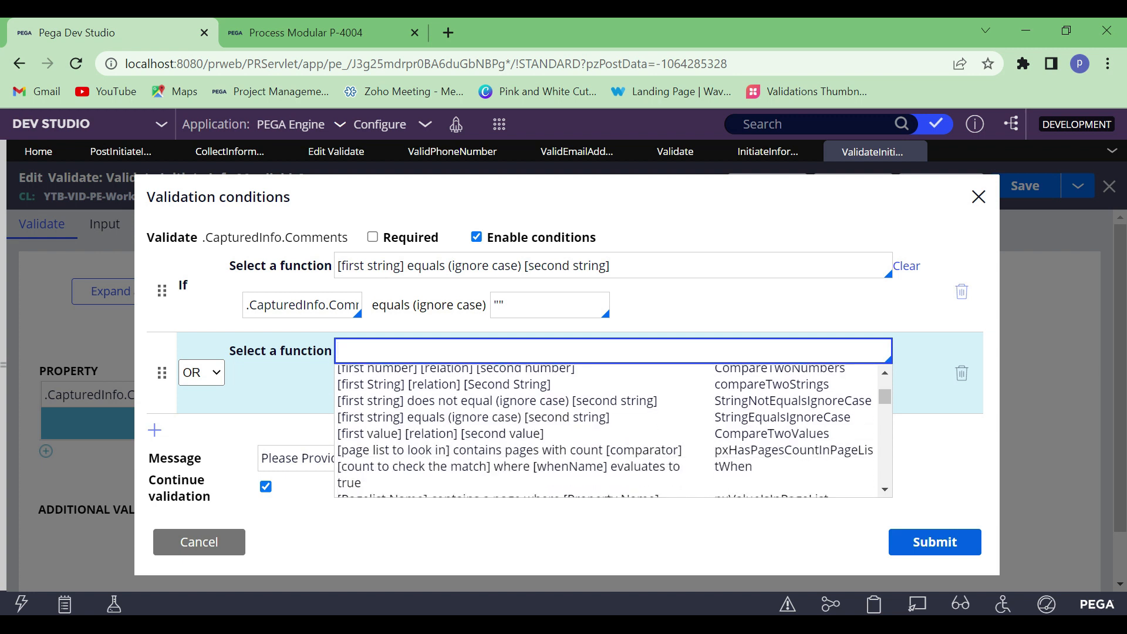
scroll(606, 418, down, 1)
scroll(468, 437, down, 1)
scroll(467, 440, up, 1)
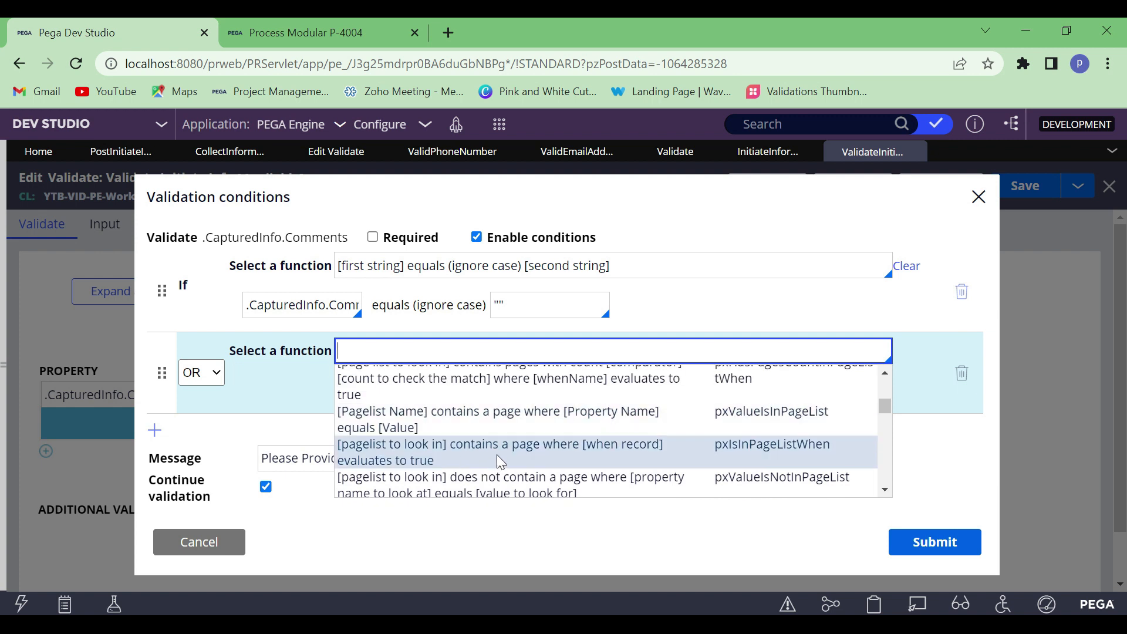
scroll(496, 454, down, 1)
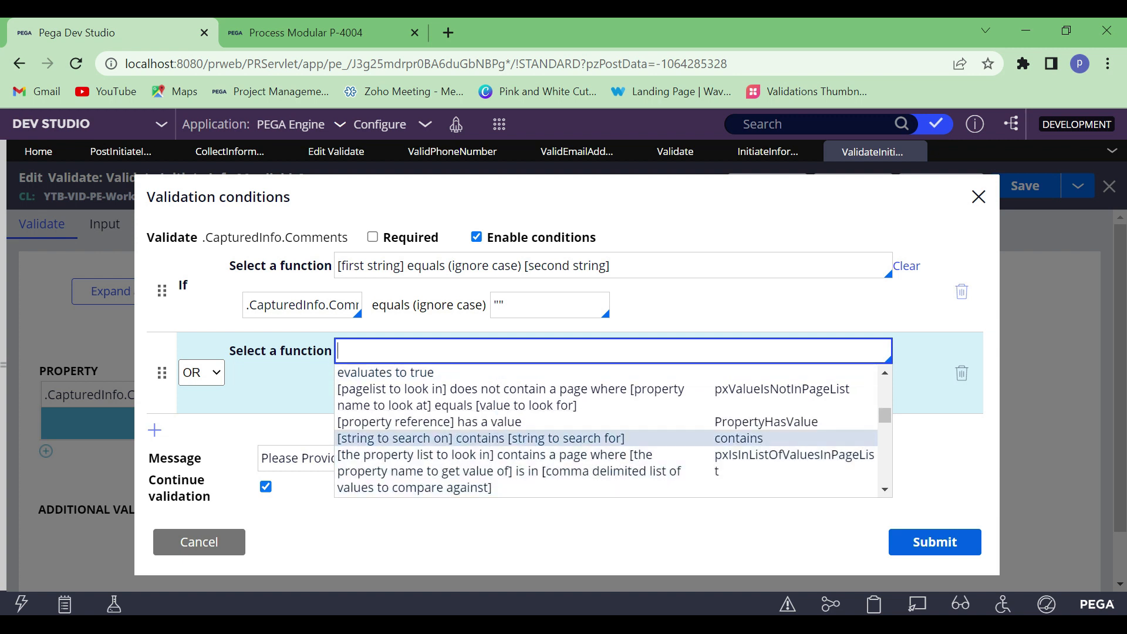
scroll(495, 411, down, 7)
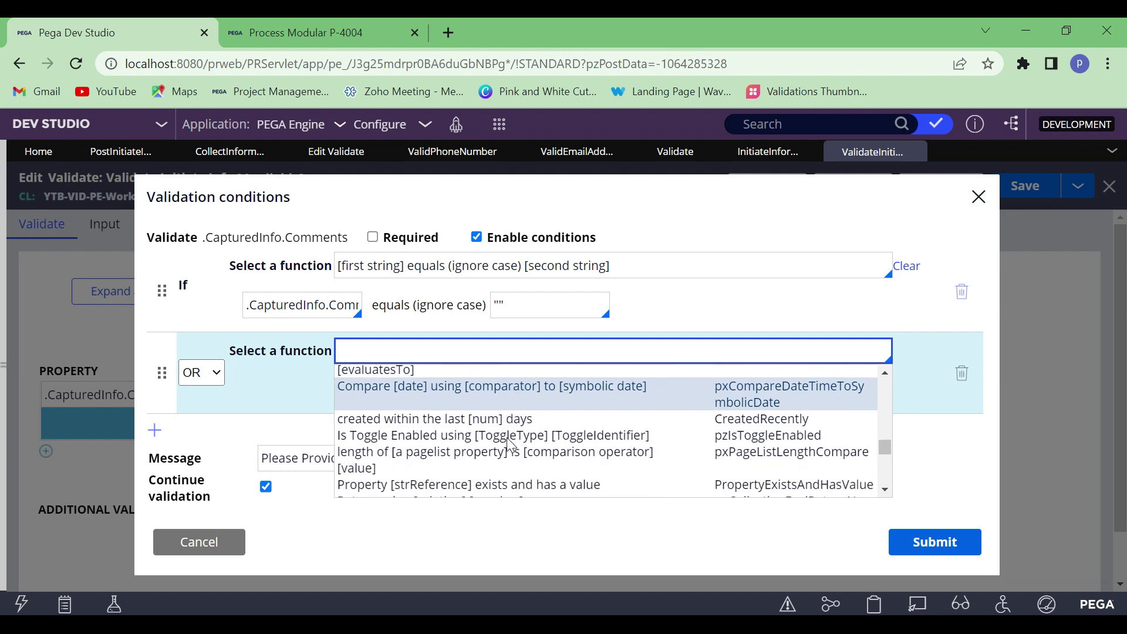
scroll(493, 411, down, 1)
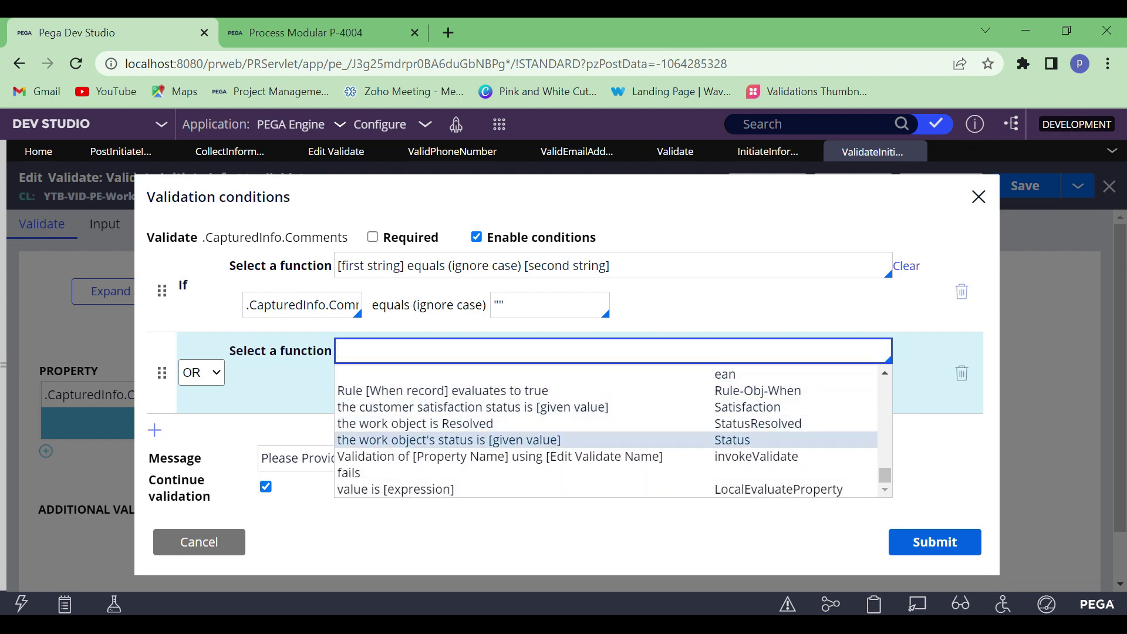
scroll(516, 470, up, 15)
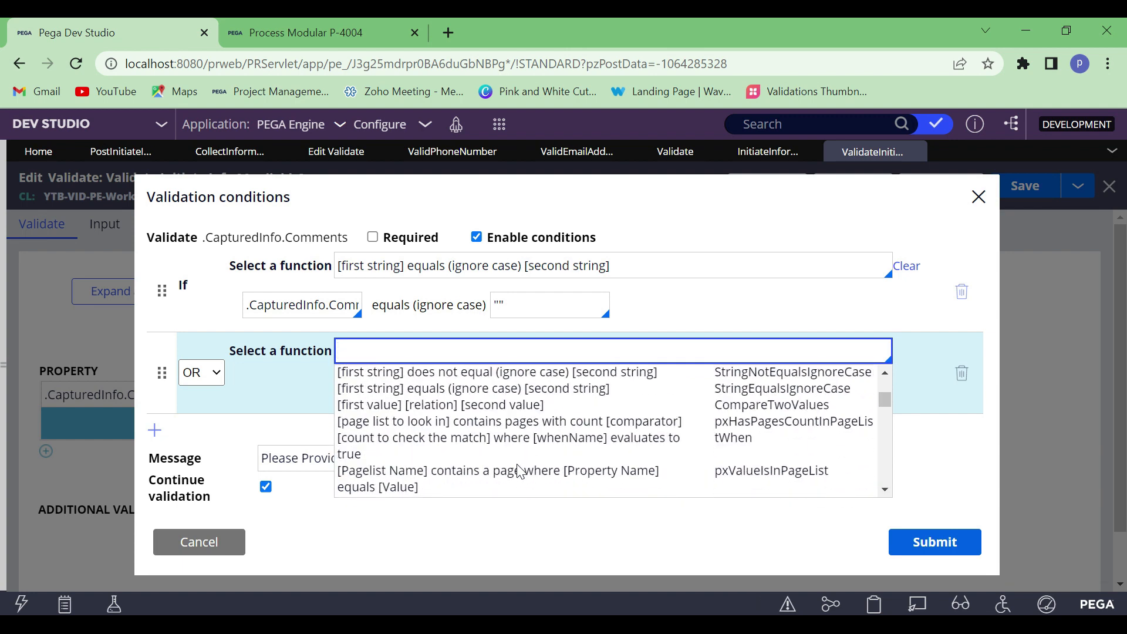
Close the function list and delete the empty second condition row for .CapturedInfo.Comments
scroll(520, 470, down, 3)
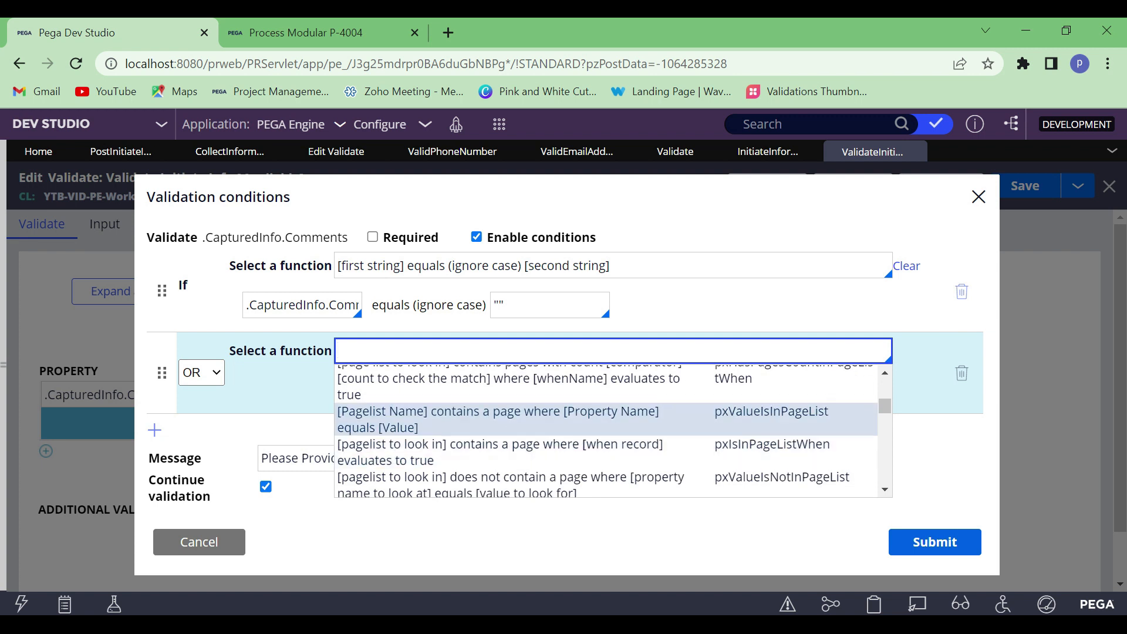
click(923, 316)
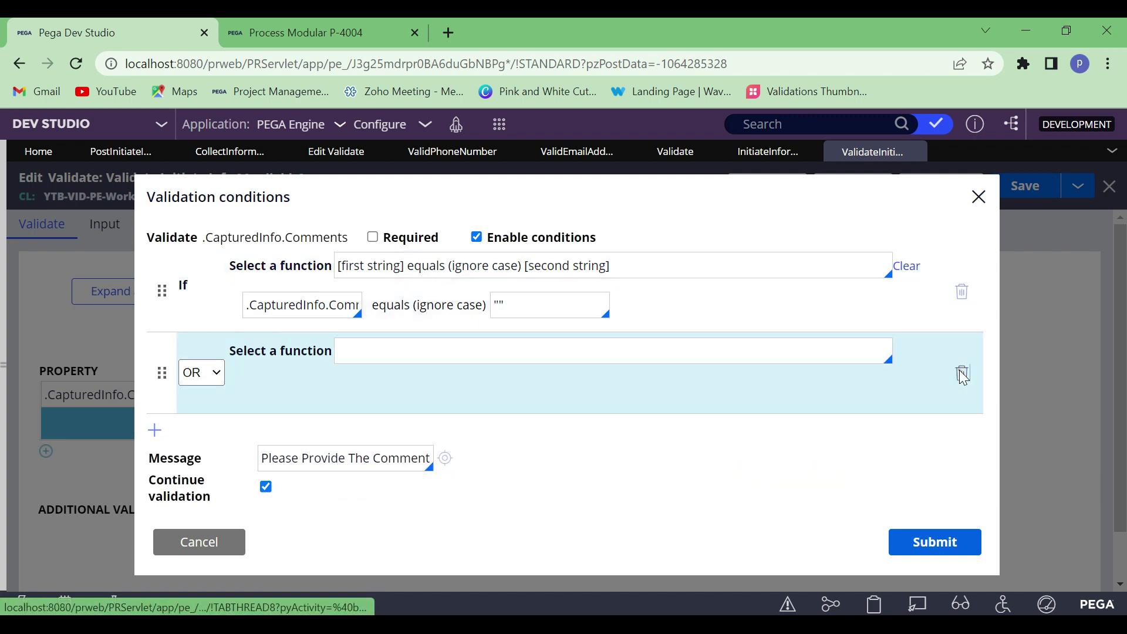
click(961, 374)
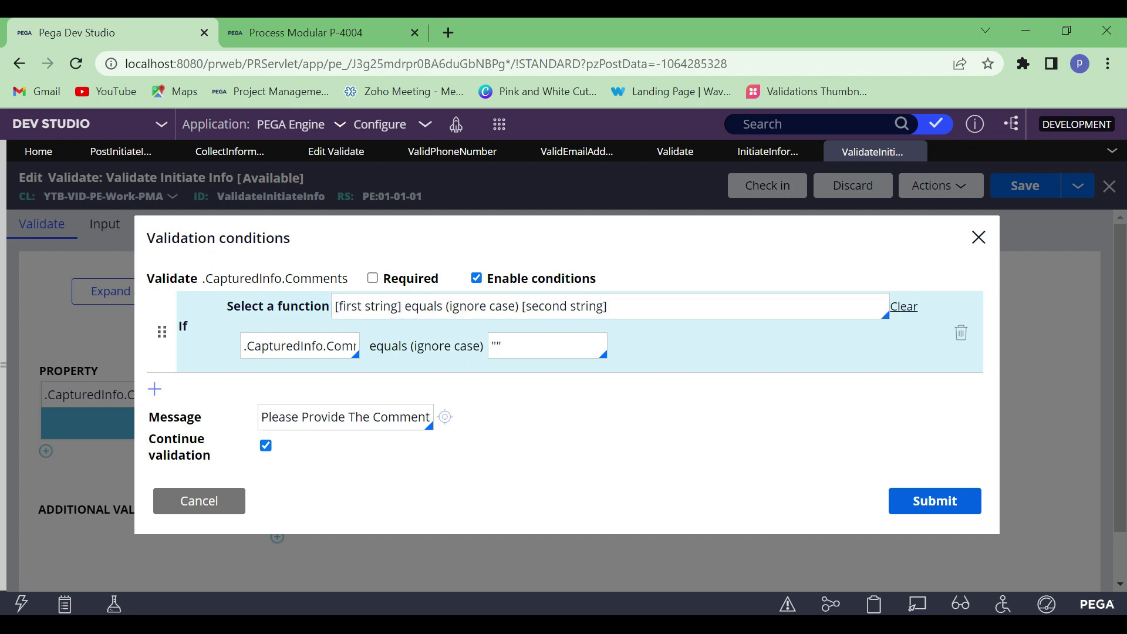
Enclose the validation message Please Provide The Comments in double quotation marks
click(345, 417)
click(261, 417)
text(")
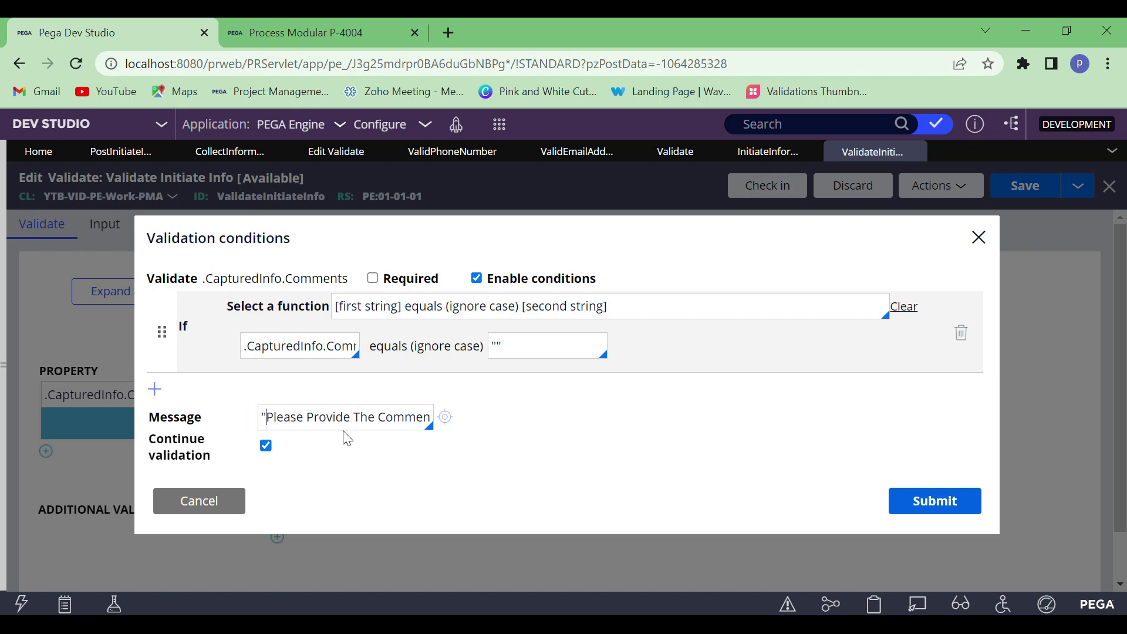
key(End)
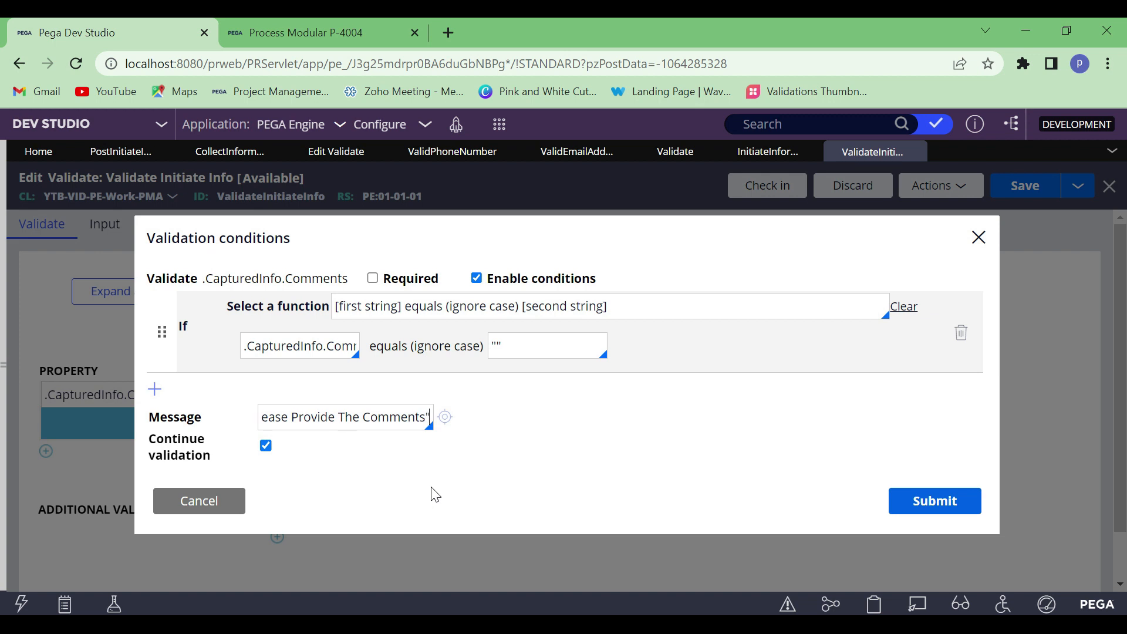
click(331, 346)
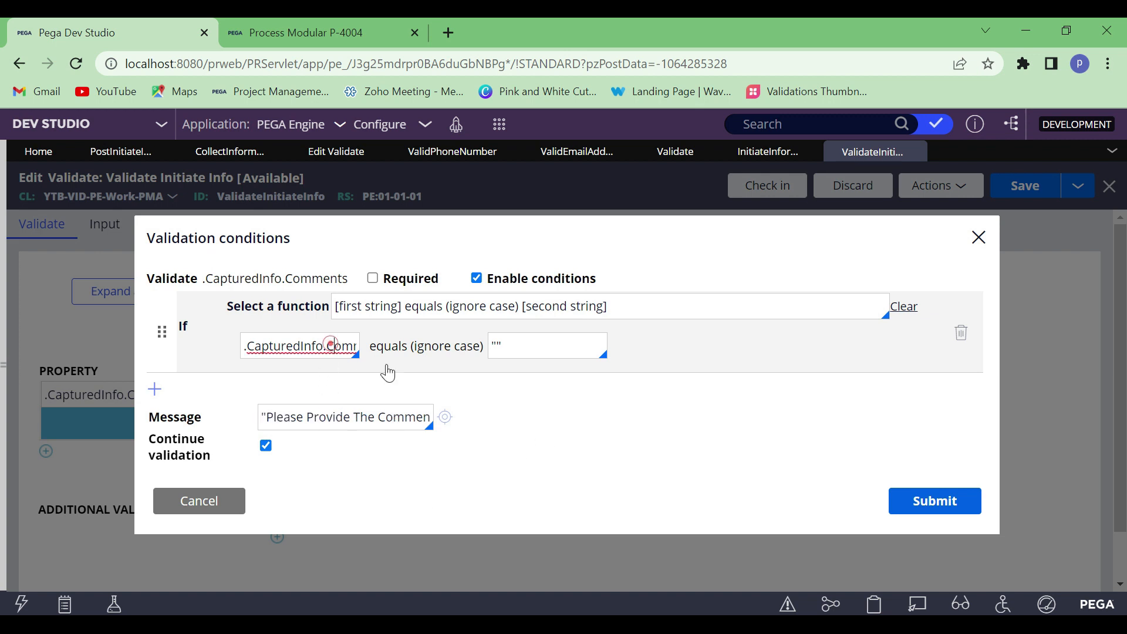
key(End)
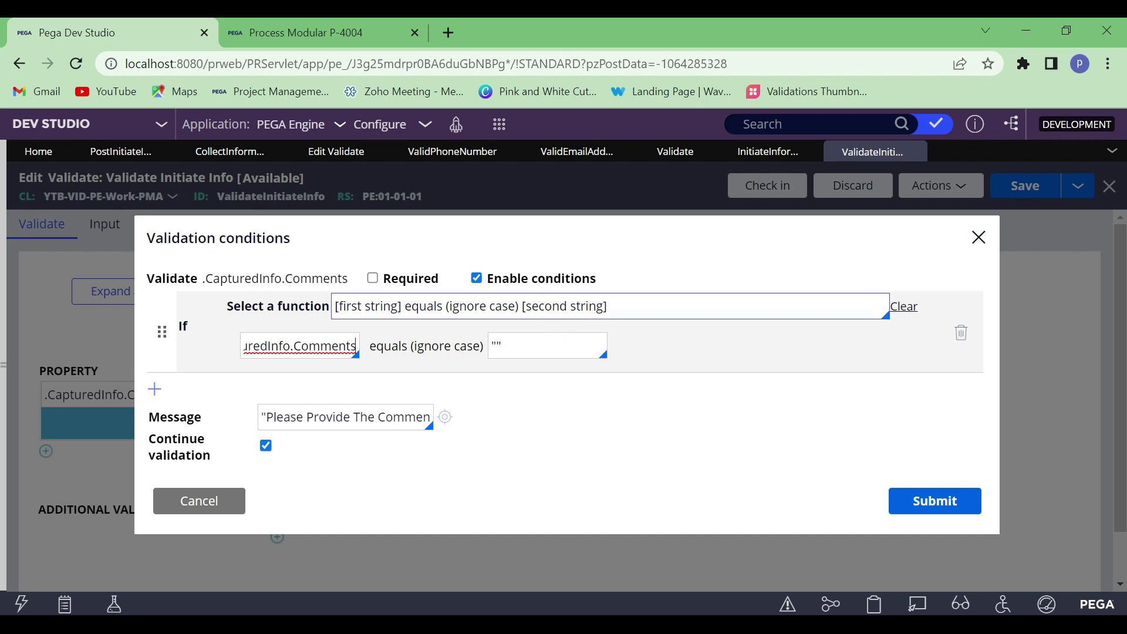
Mark .CapturedInfo.Comments as required in its validation conditions
click(374, 279)
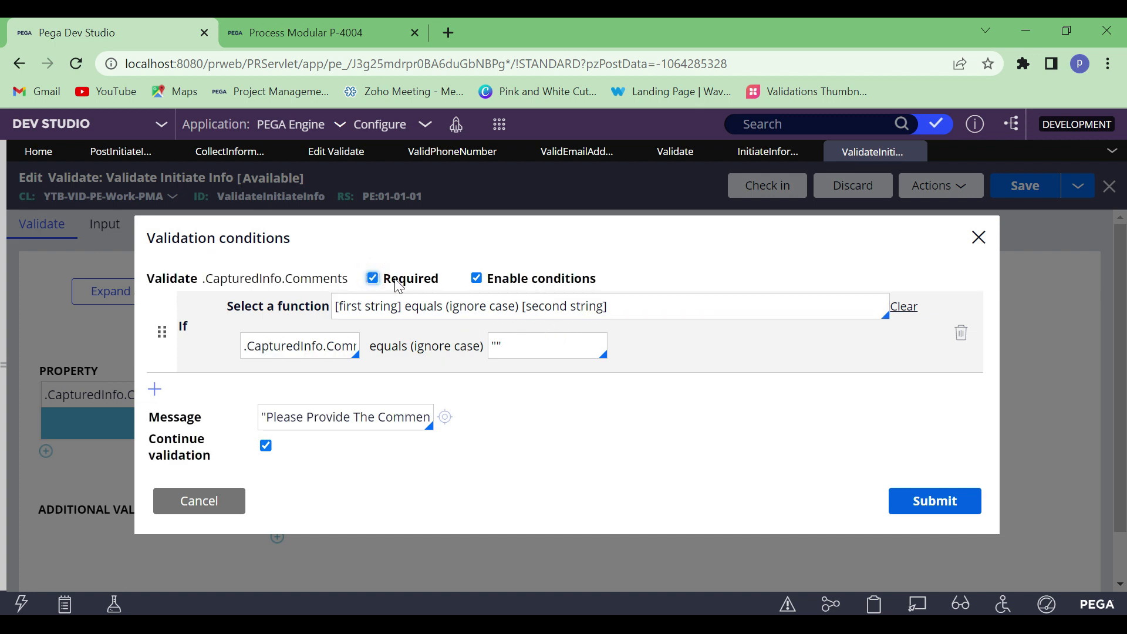
drag(449, 279, 383, 282)
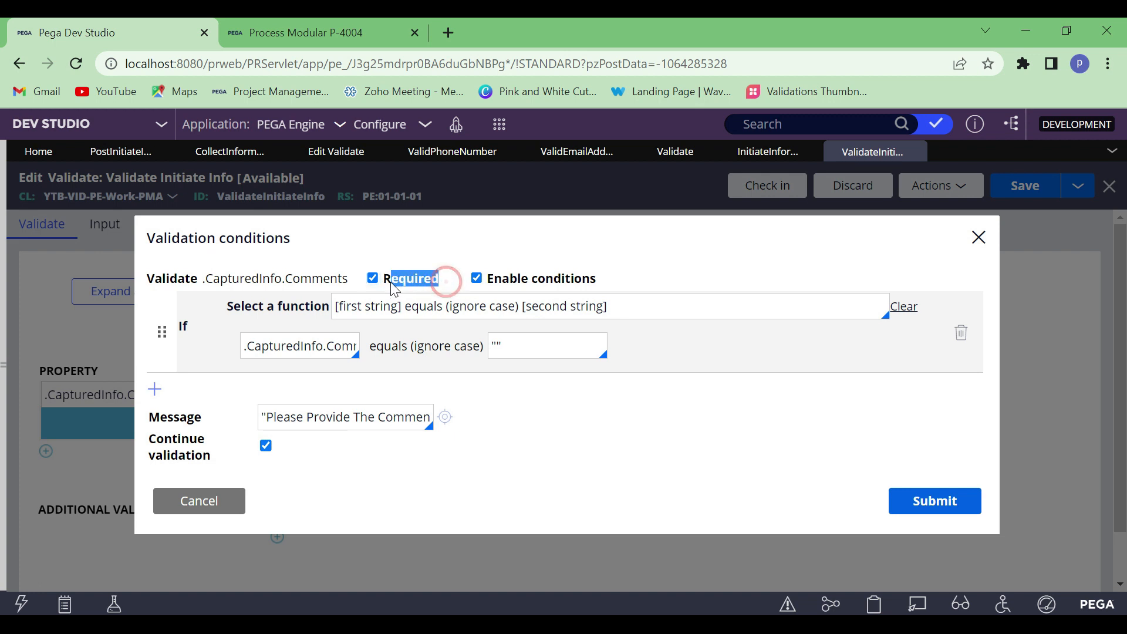
click(374, 280)
click(374, 280)
Set the comparison value of the equals (ignore case) condition to "PEGA Engine"
click(531, 346)
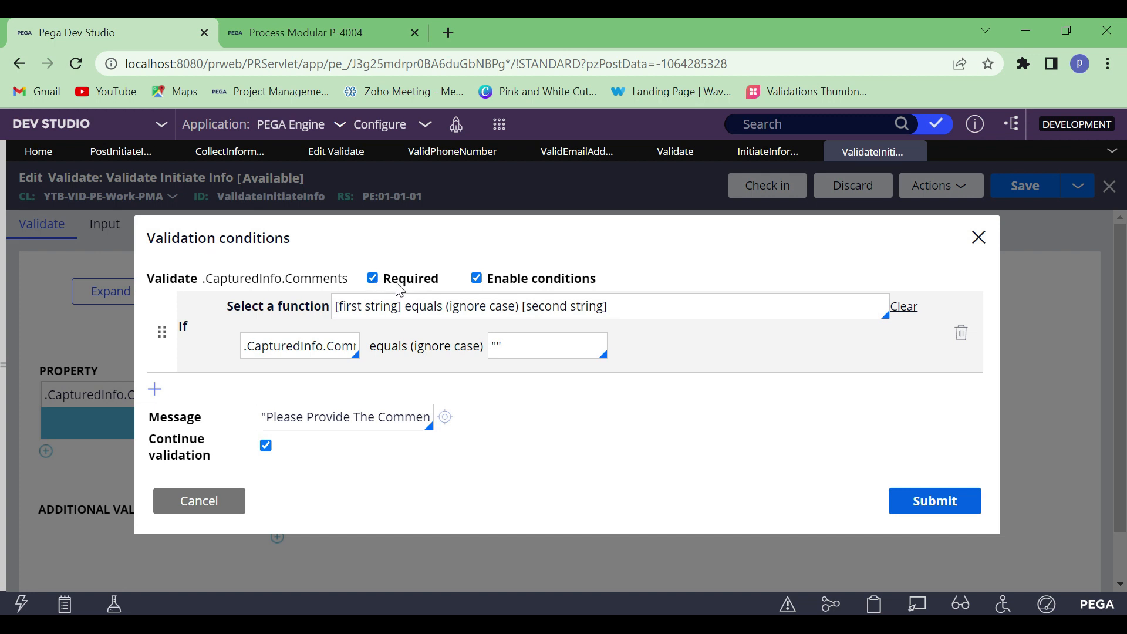
click(537, 352)
key(BackSpace)
key(BackSpace)
text("PEGA Engi)
key(Right)
key(Right)
key(Right)
key(Right)
key(Right)
key(Right)
key(Right)
key(Right)
key(Right)
key(Right)
key(Right)
key(Right)
key(Right)
key(Right)
key(Right)
key(Right)
key(Right)
key(Right)
Reword the validation message as "Please Provide Valid Comments", submit the conditions, and save the Validate Initiate Info rule
click(363, 416)
key(BackSpace)
key(BackSpace)
key(BackSpace)
key(BackSpace)
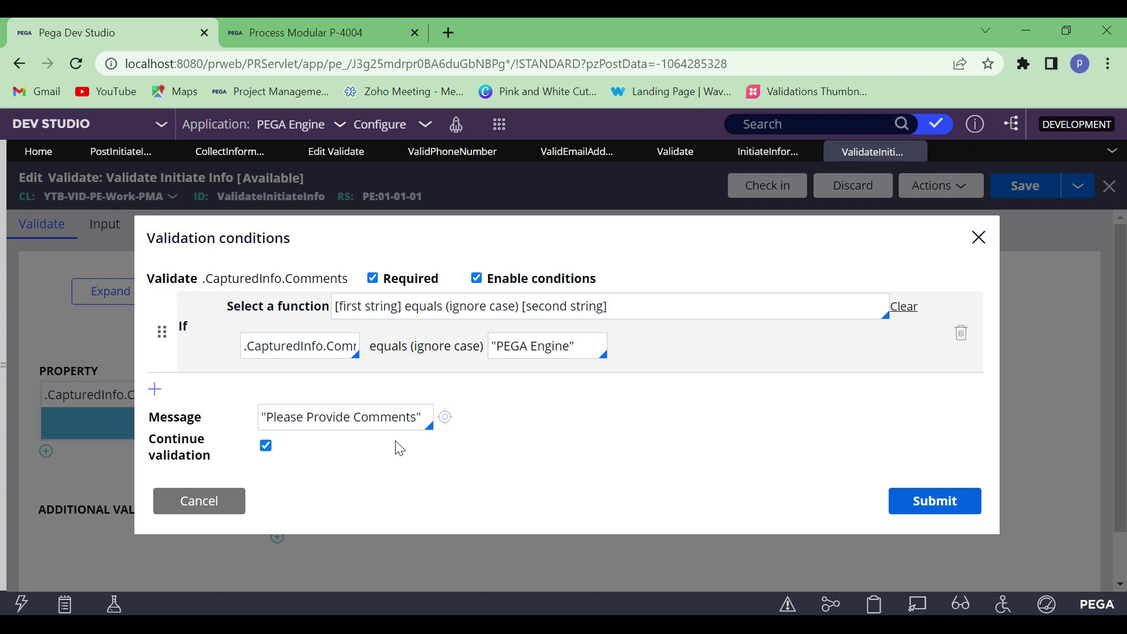
text(Vali)
text(d)
click(582, 419)
click(963, 506)
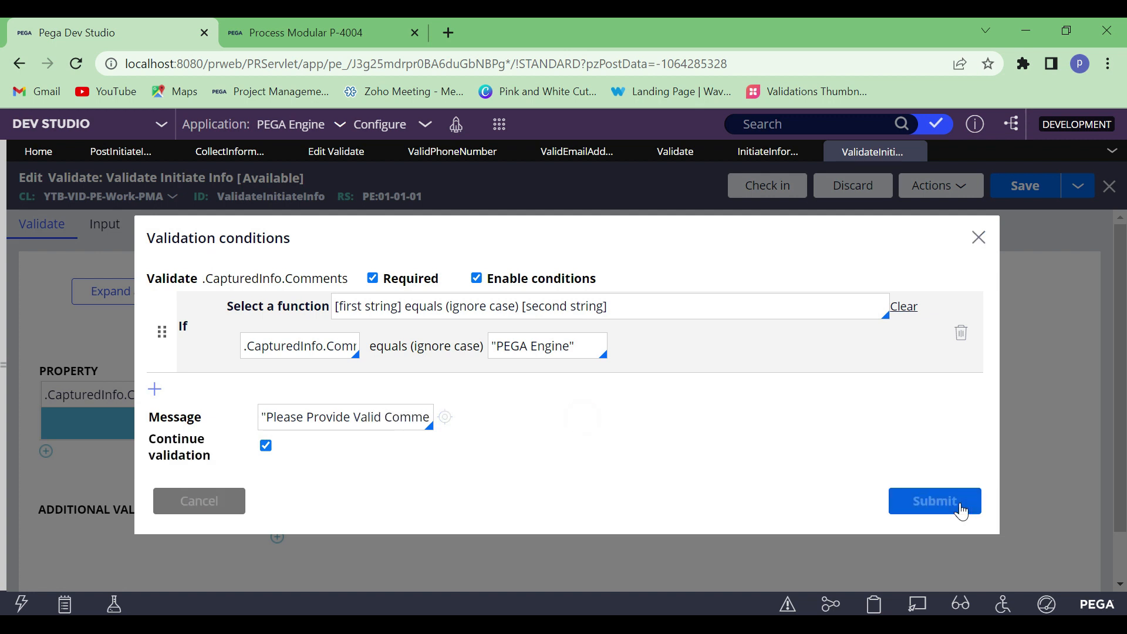
click(1033, 194)
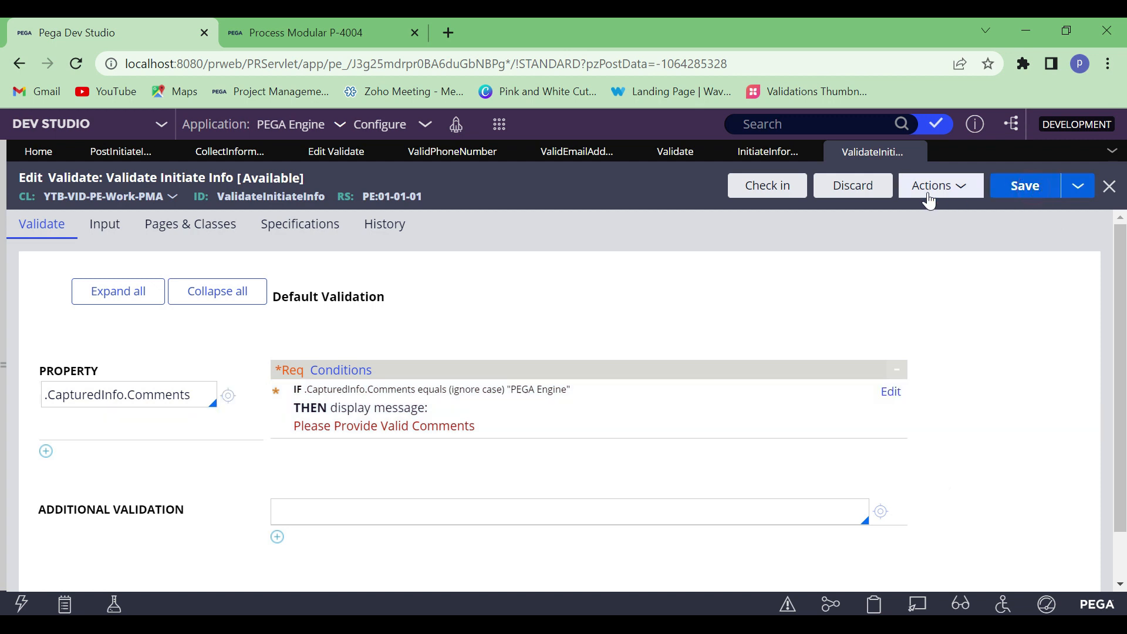
Switch to the open Process Modular case and refresh it, discarding its unsaved changes
click(273, 32)
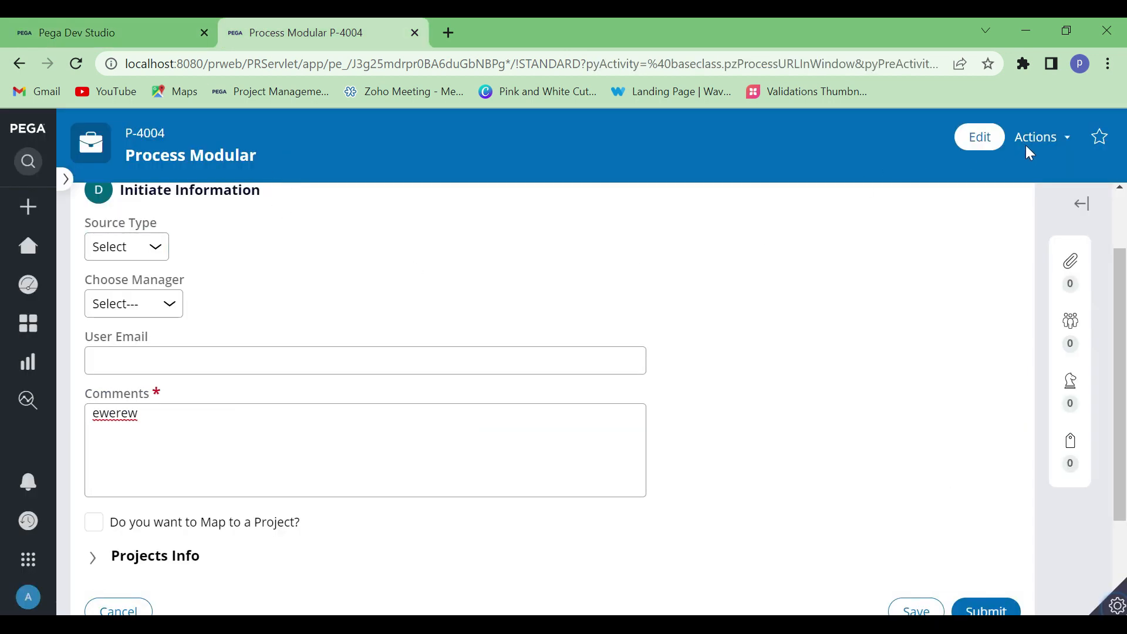
click(1049, 139)
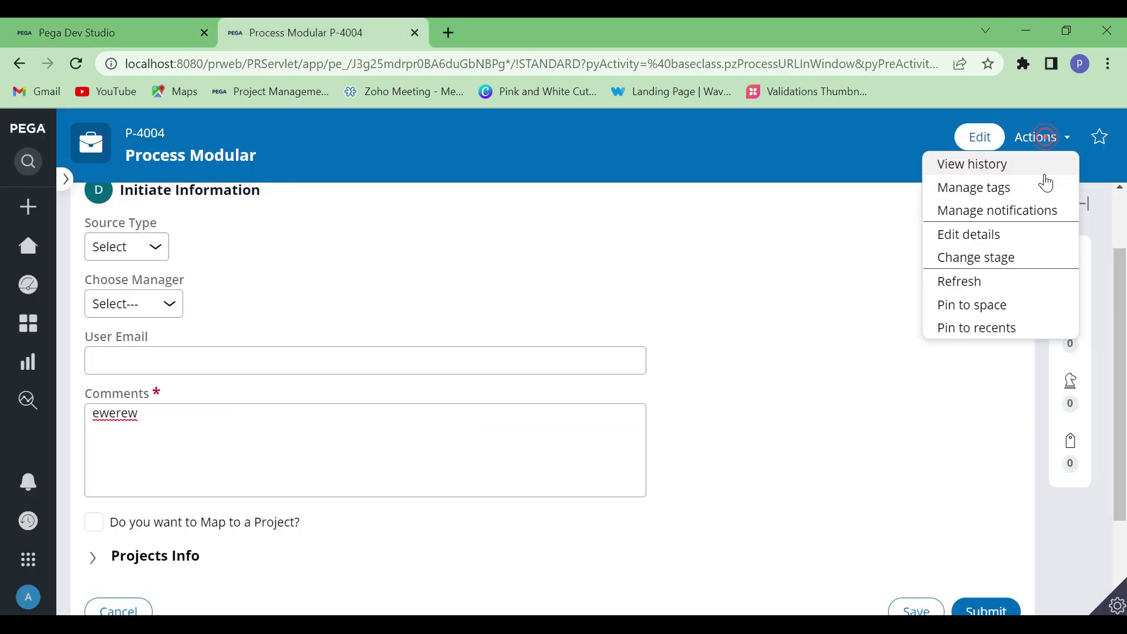
click(979, 287)
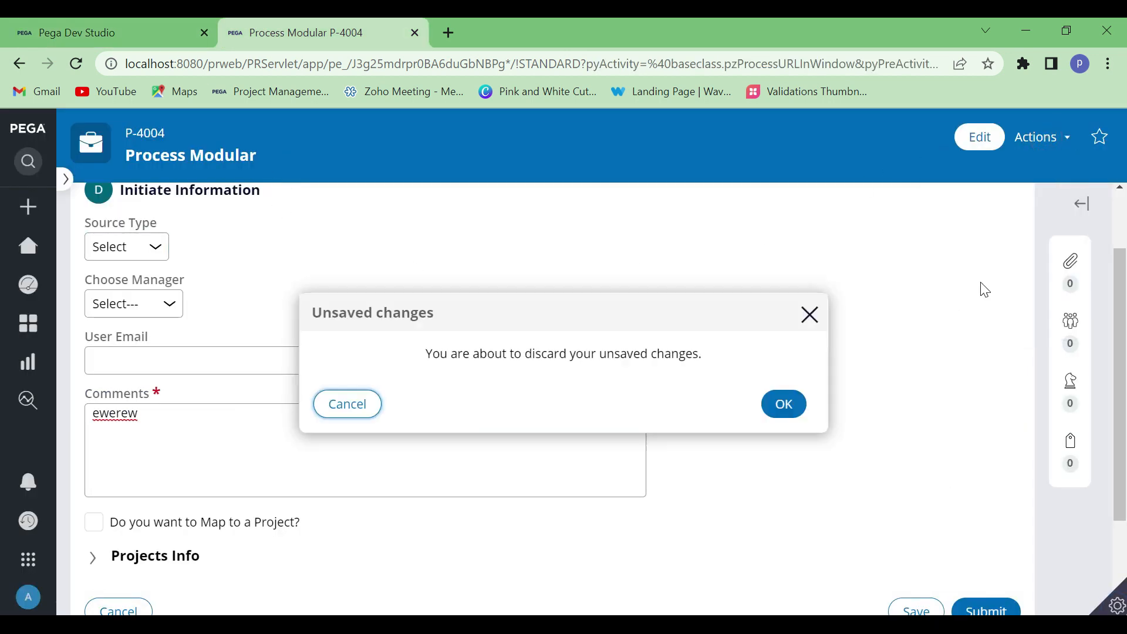
click(785, 405)
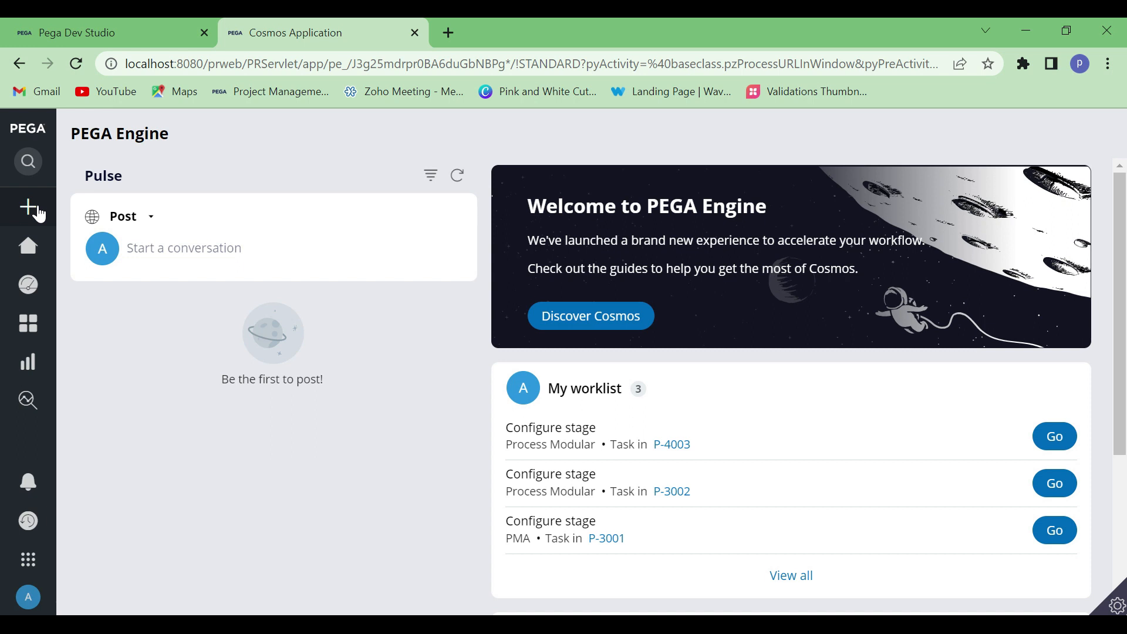
Create a new Process Modular case and open its Initiate_Flow assignment
click(91, 218)
click(93, 242)
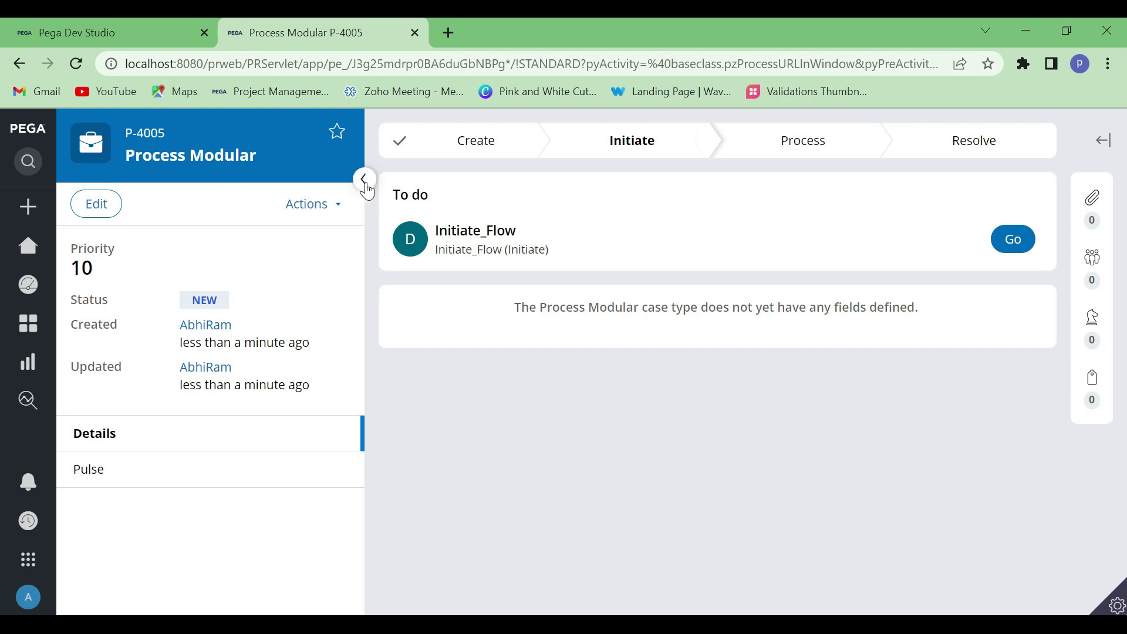
click(368, 189)
click(1024, 240)
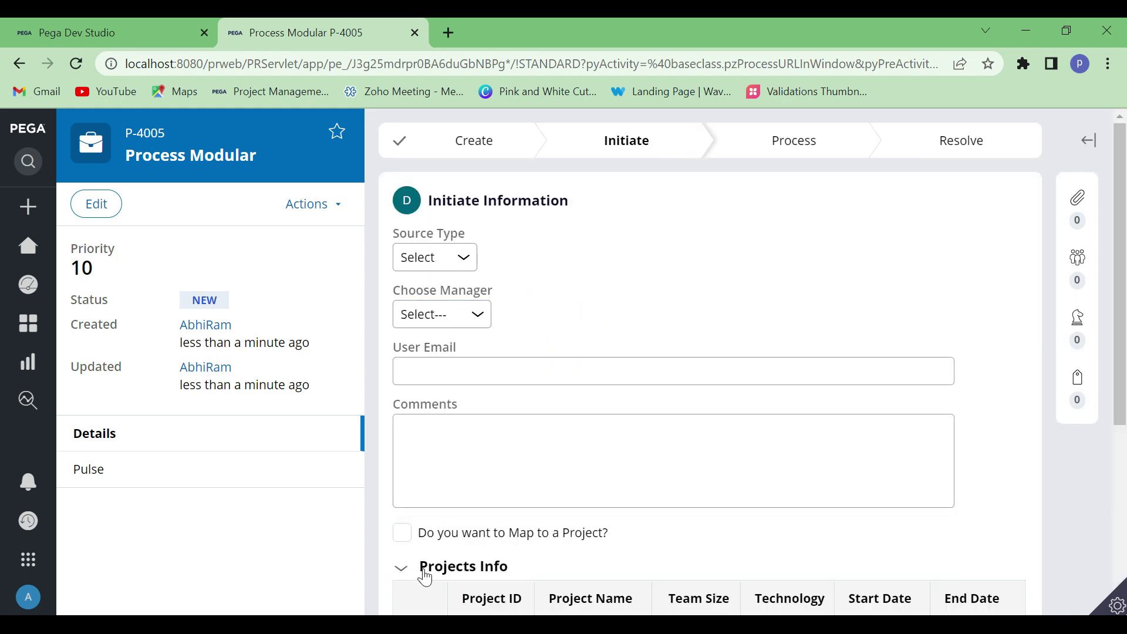
Collapse the Projects Info section and submit the Initiate Information form with Comments left blank
click(407, 575)
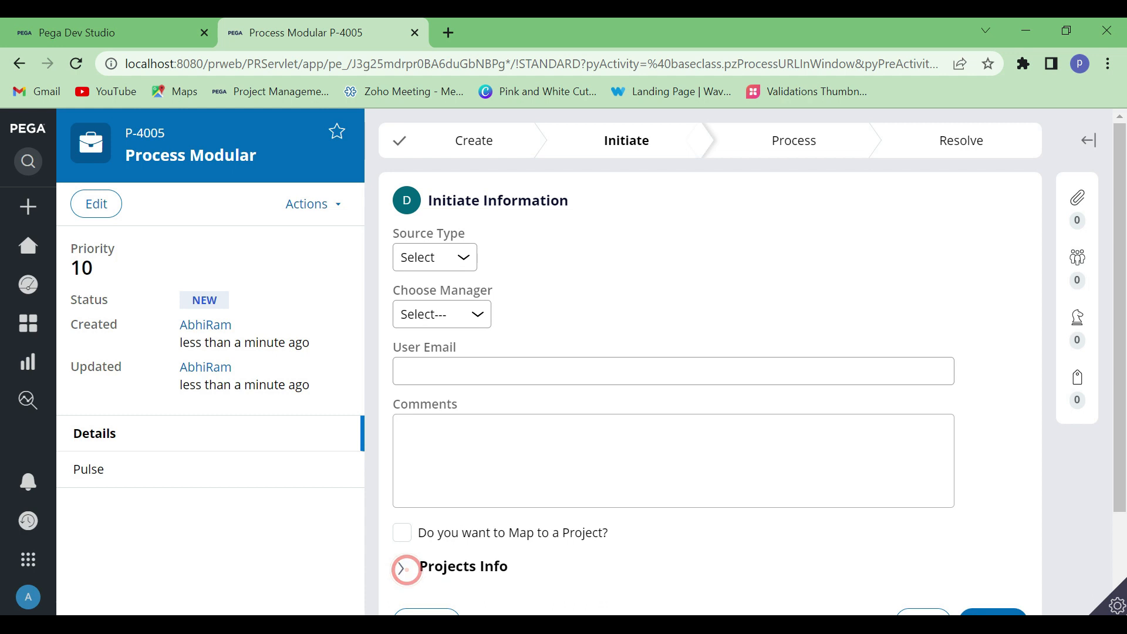
scroll(734, 493, down, 2)
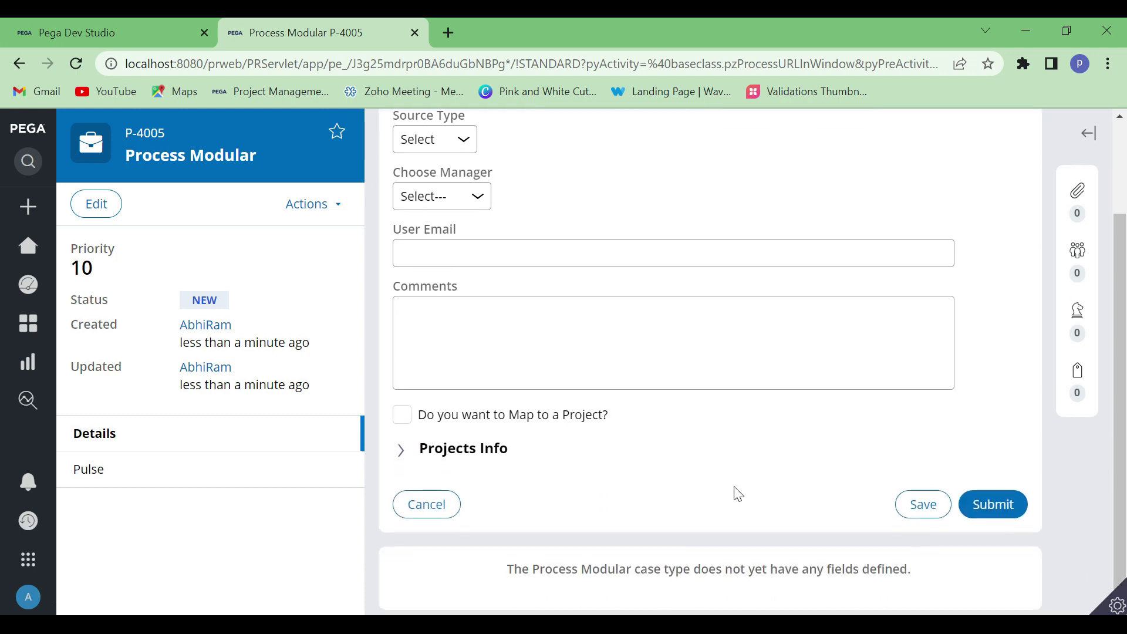
click(993, 506)
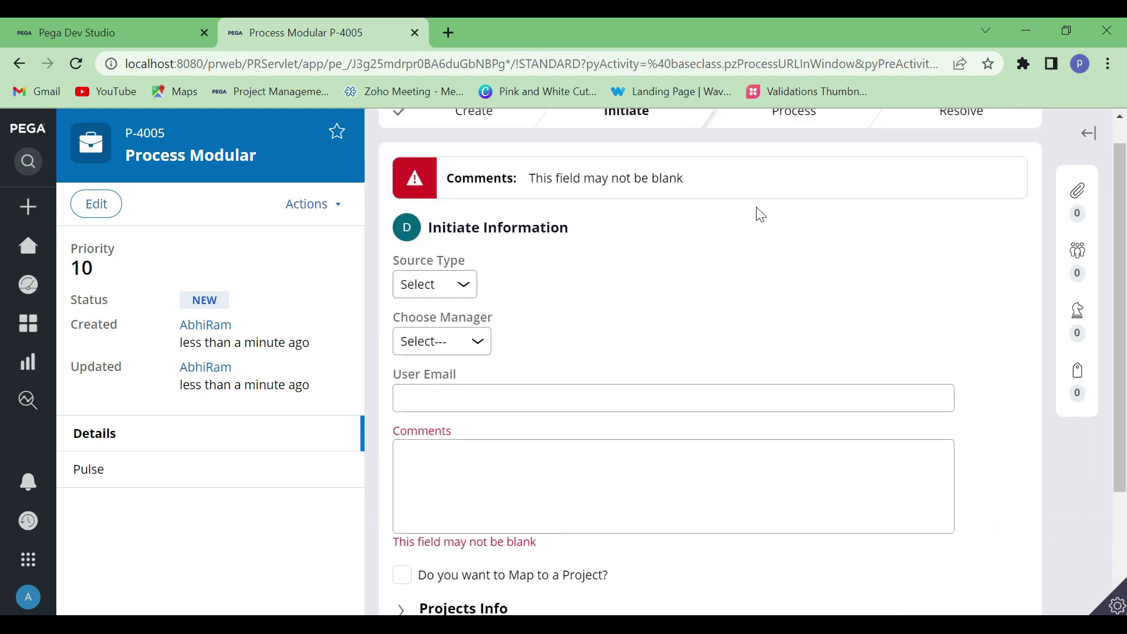
Examine the validation error for Comments in the form header and beneath the field
scroll(564, 379, up, 1)
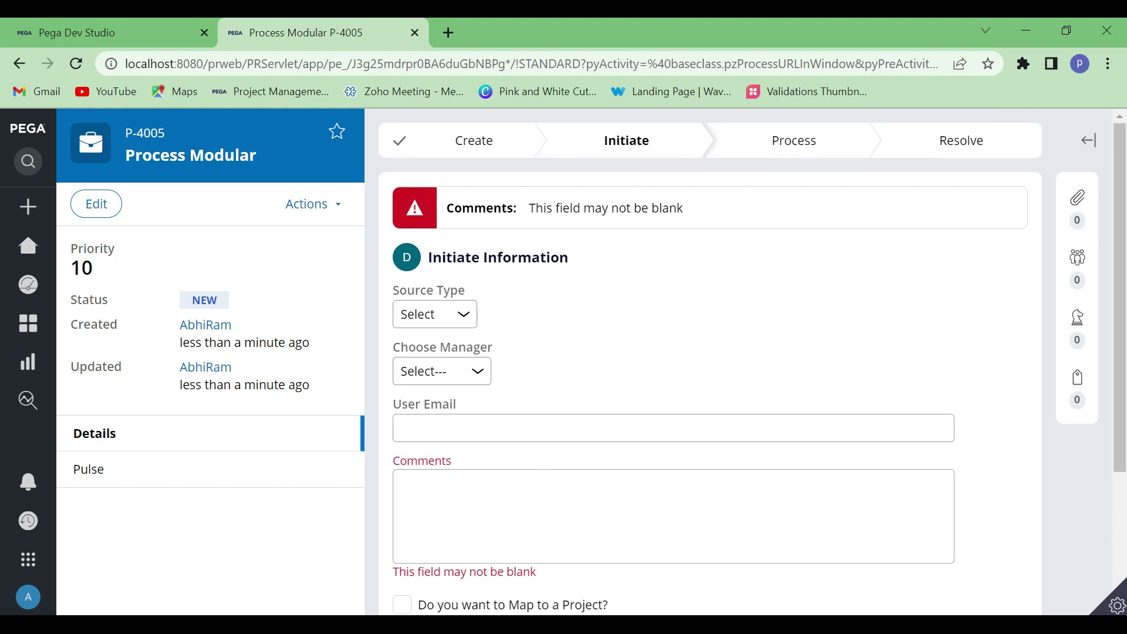
drag(561, 581, 401, 460)
click(647, 266)
drag(694, 209, 429, 227)
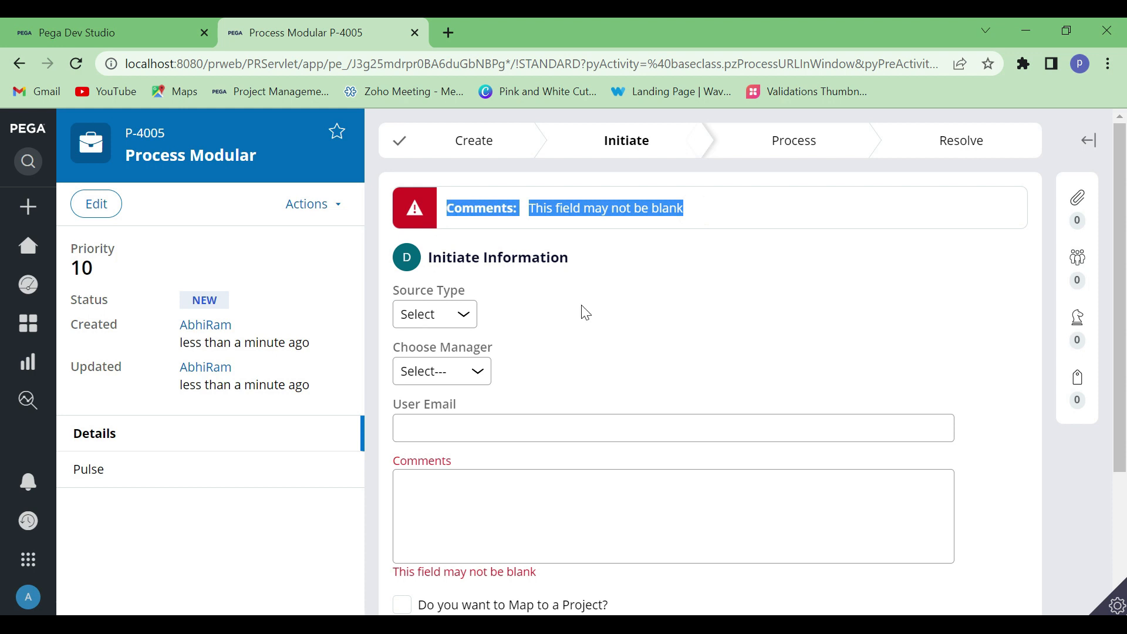
click(676, 259)
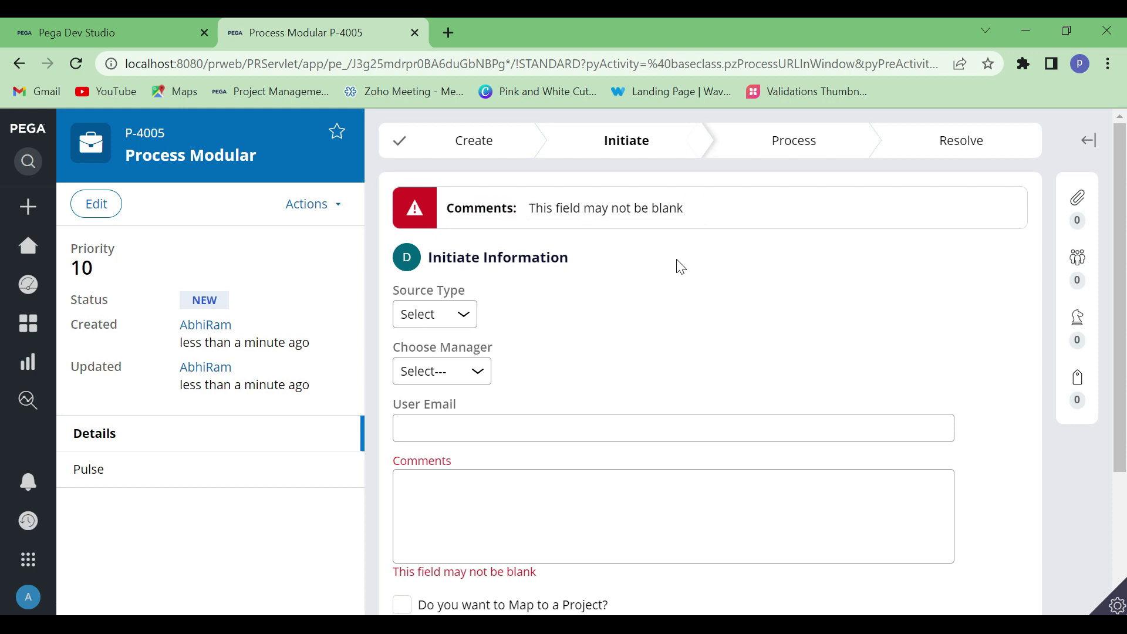
Switch to Dev Studio, open the .CapturedInfo.Comments conditions for editing, and compare the Required setting with the case form's error
click(96, 24)
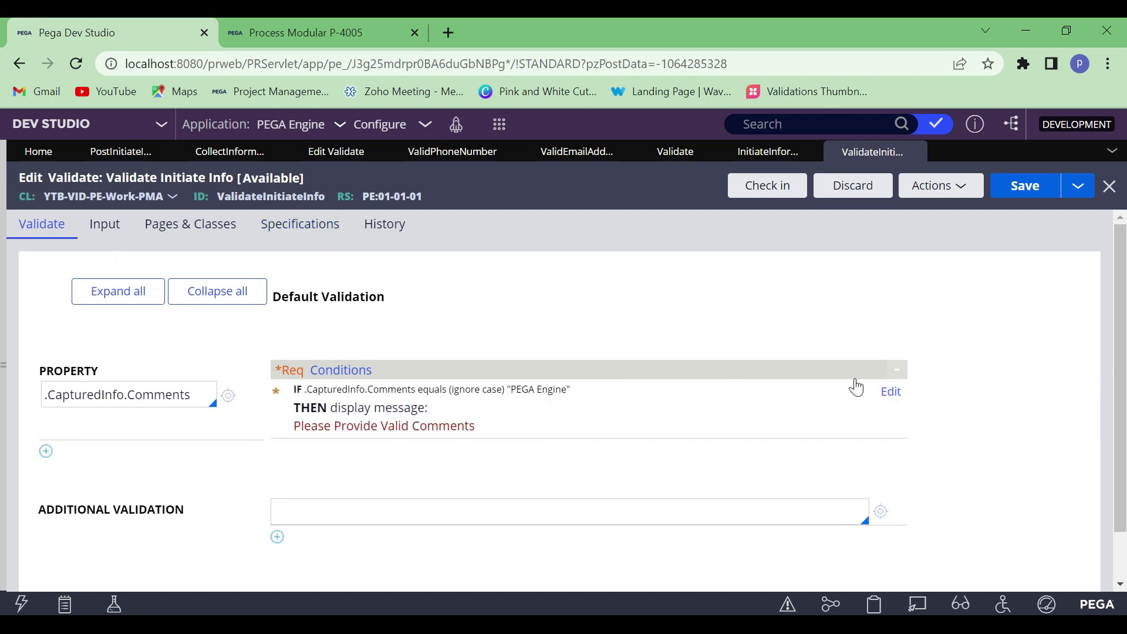
click(889, 392)
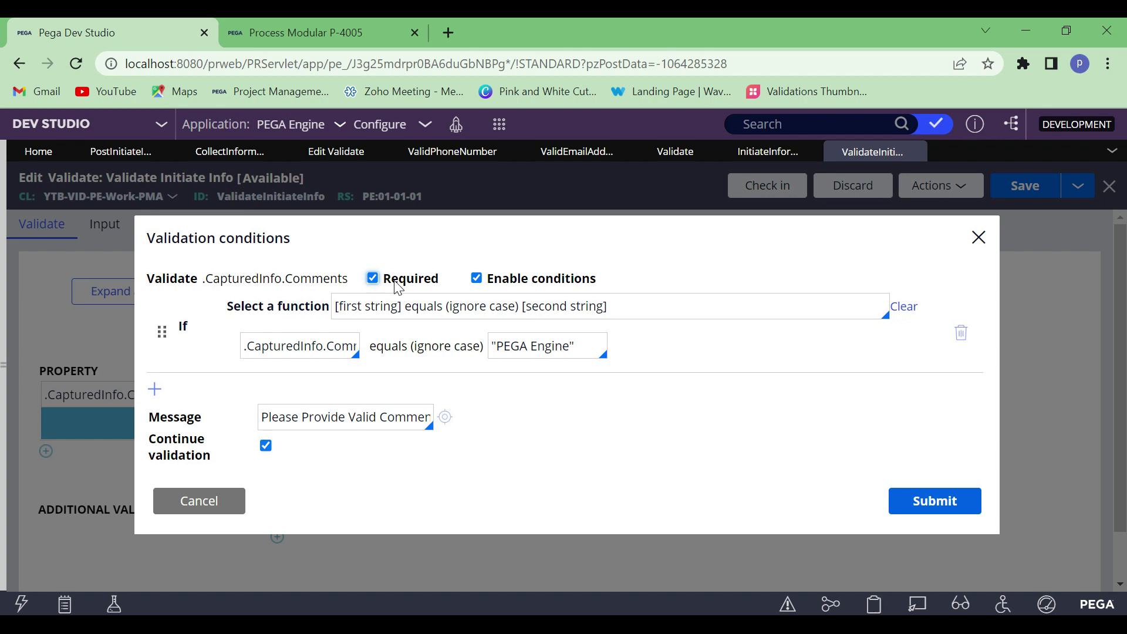
click(299, 24)
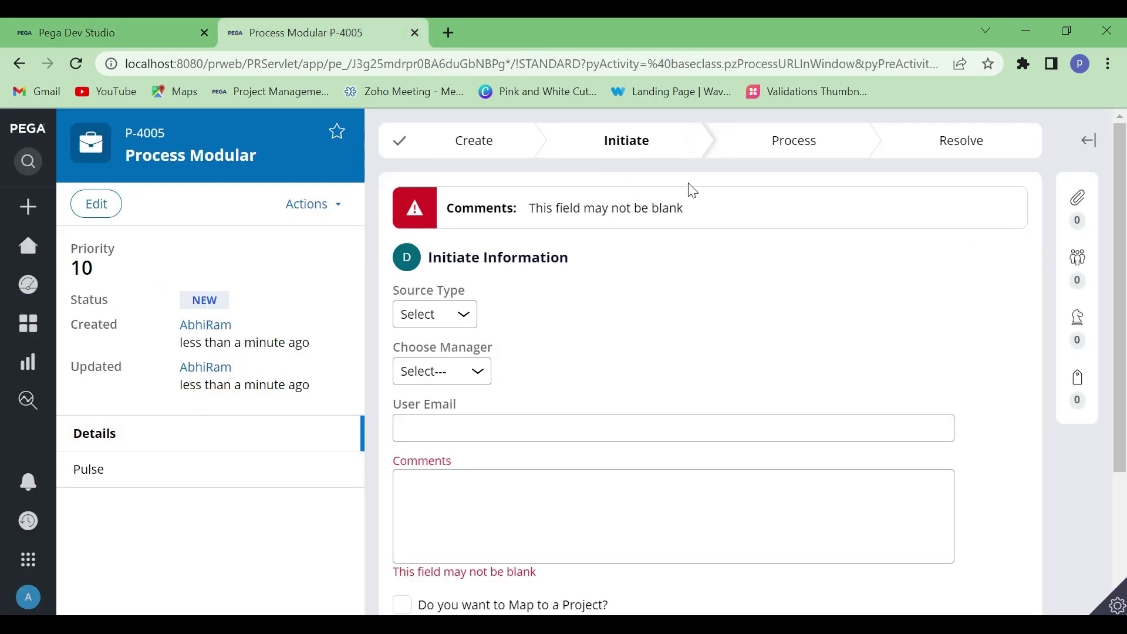
click(131, 26)
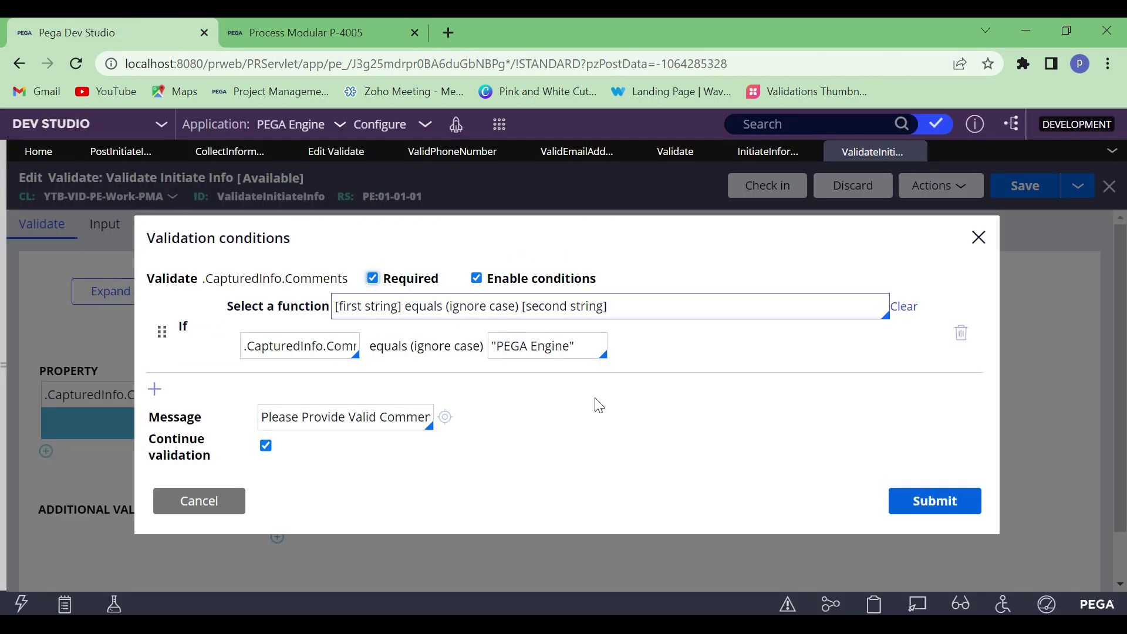
Enclose the message Please Provide Valid Comments in double quotation marks, submit the conditions, and save the rule
click(582, 346)
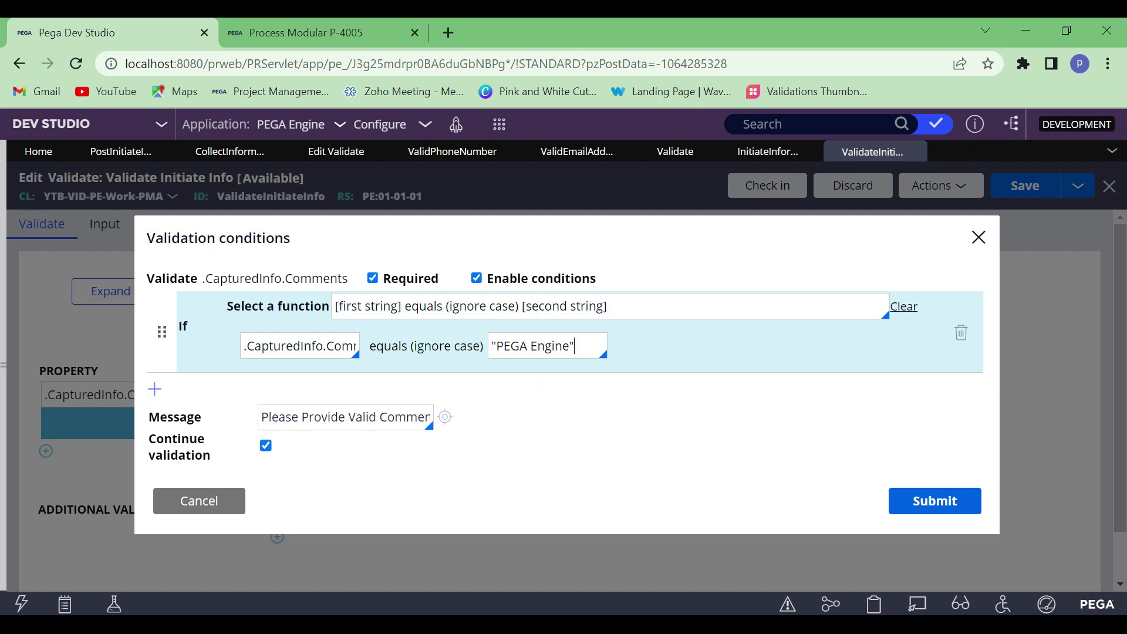
click(265, 417)
key(Right)
key(Right)
key(Right)
key(Right)
key(Right)
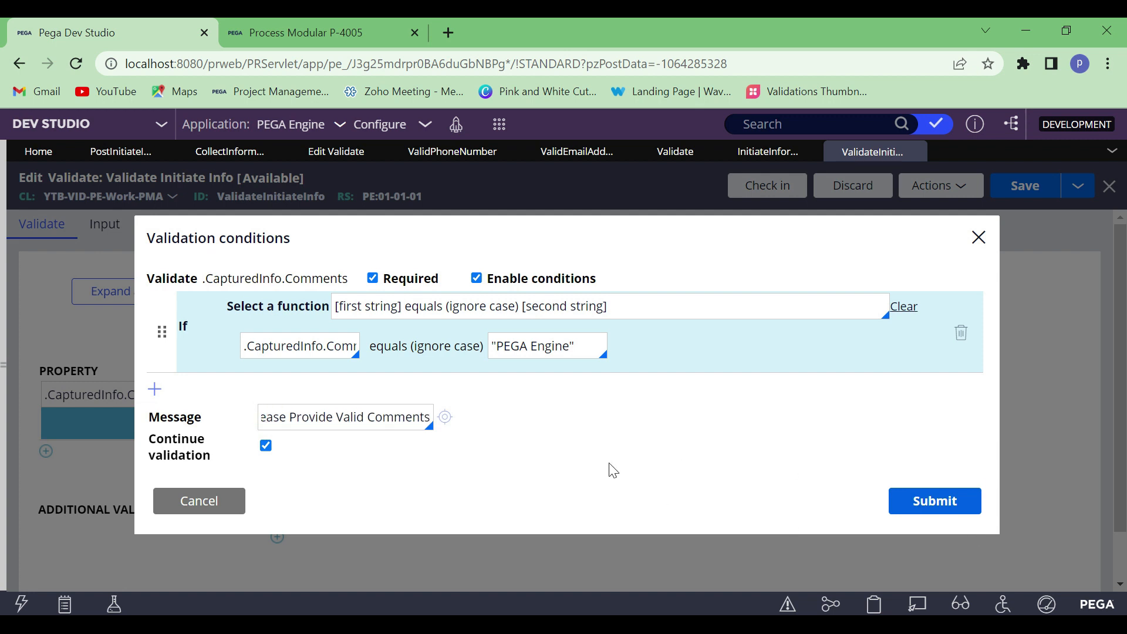
text(")
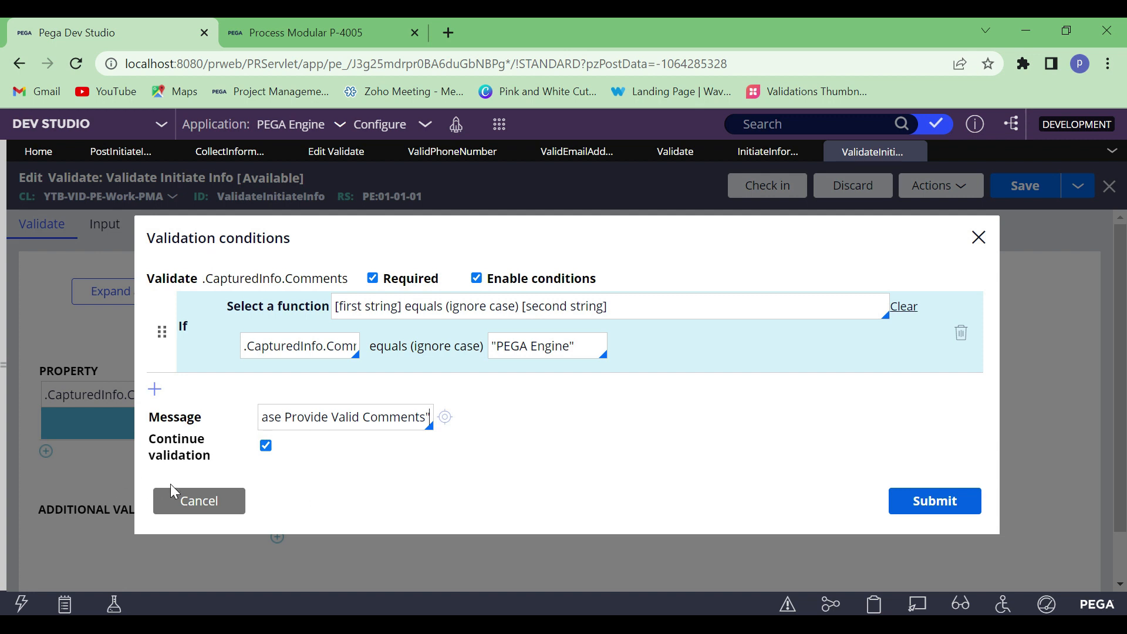
key(Home)
text(")
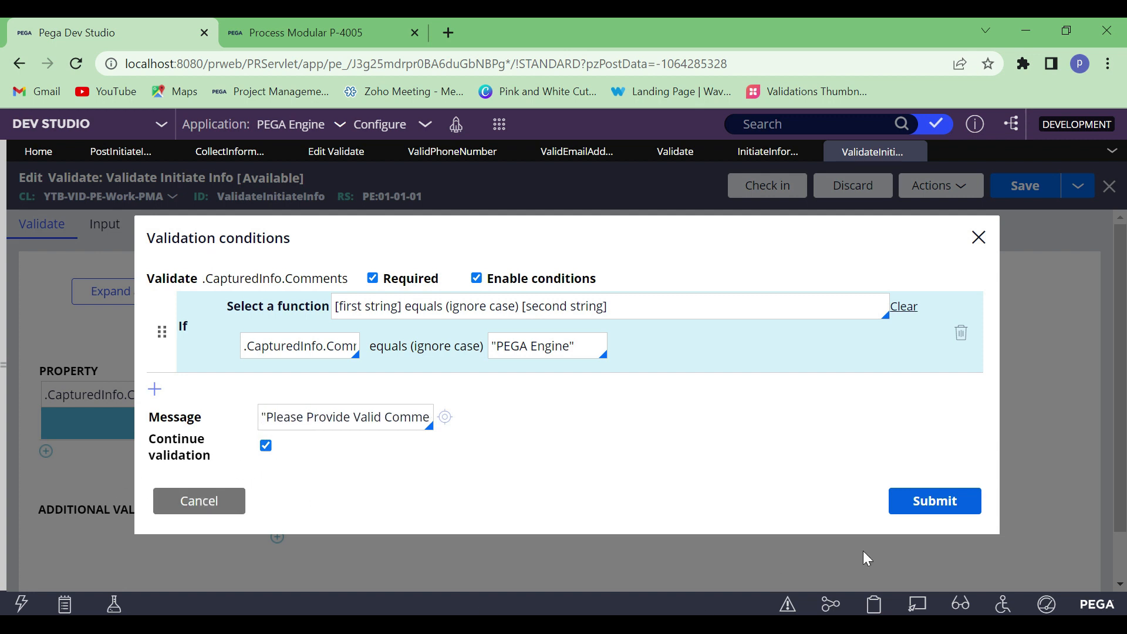
click(963, 503)
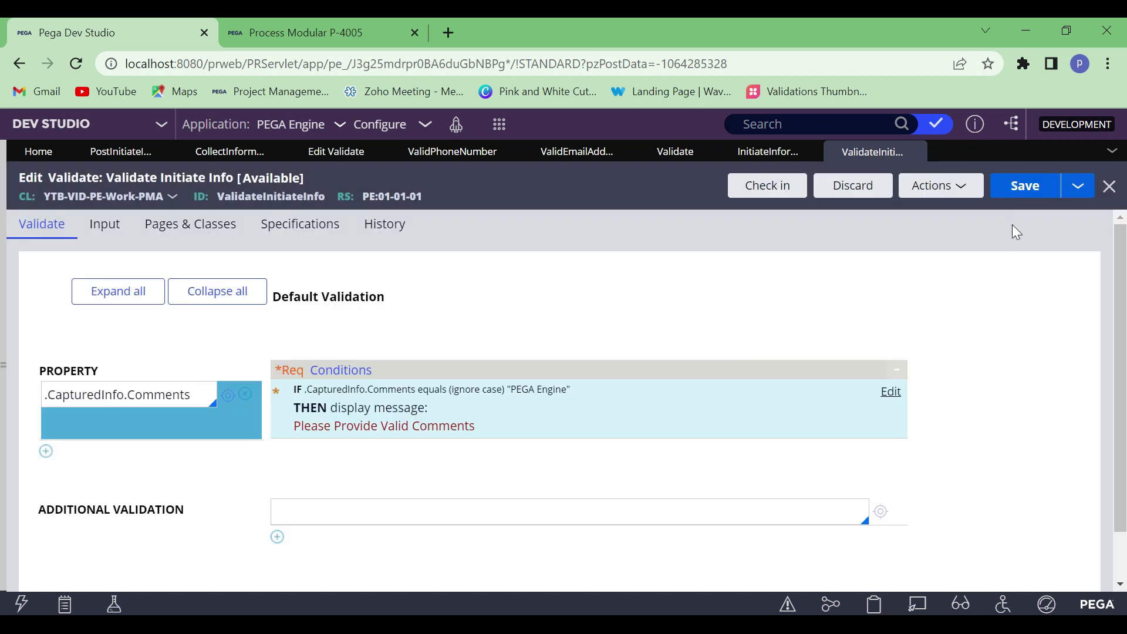
click(1023, 189)
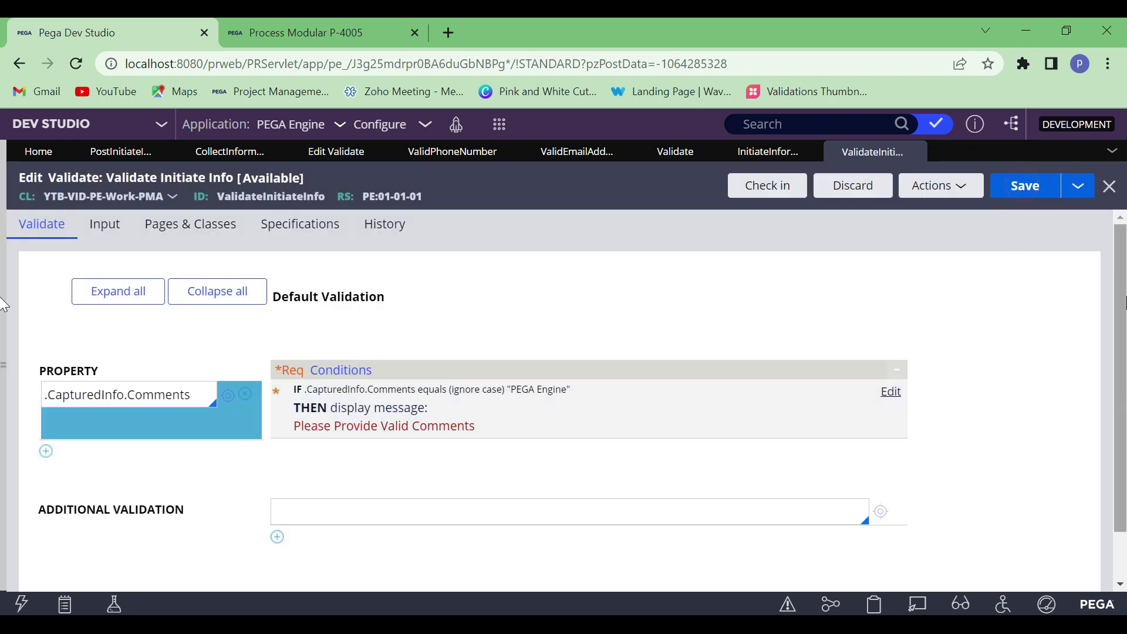
Switch to the Process Modular case, enter PEGA Engine in Comments, and submit the Initiate Information form
click(276, 21)
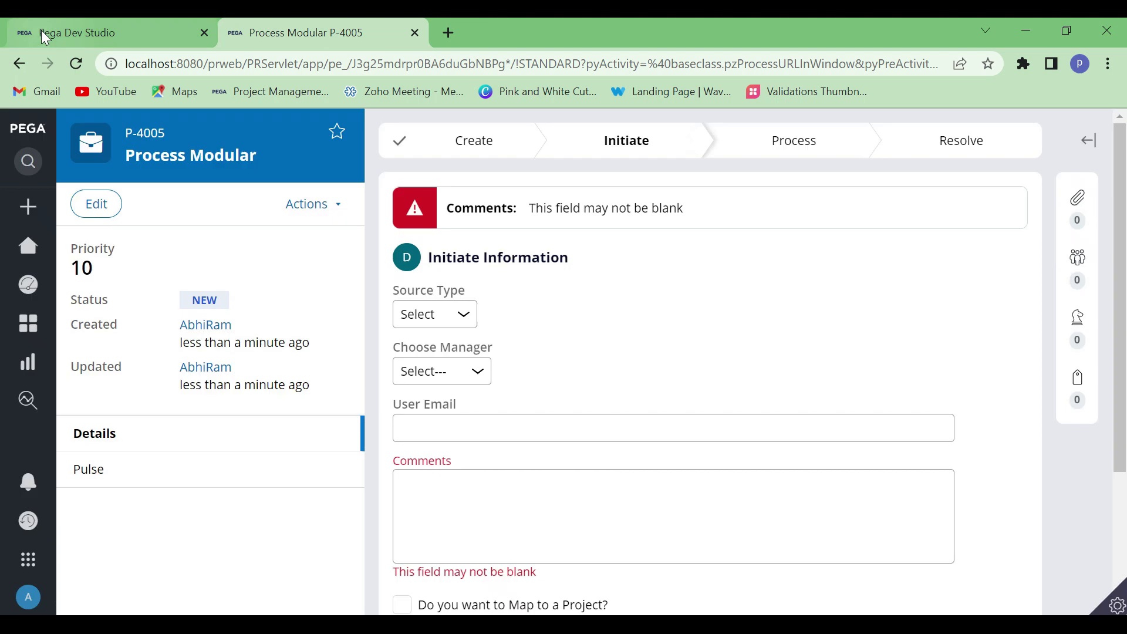
mouse_move(365, 181)
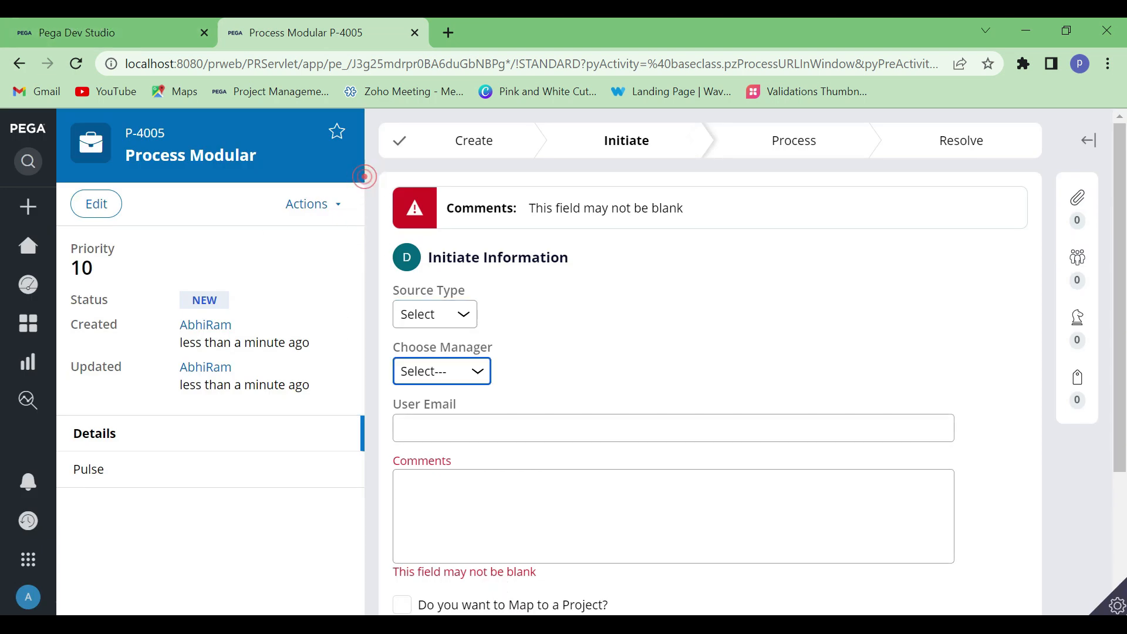
click(486, 505)
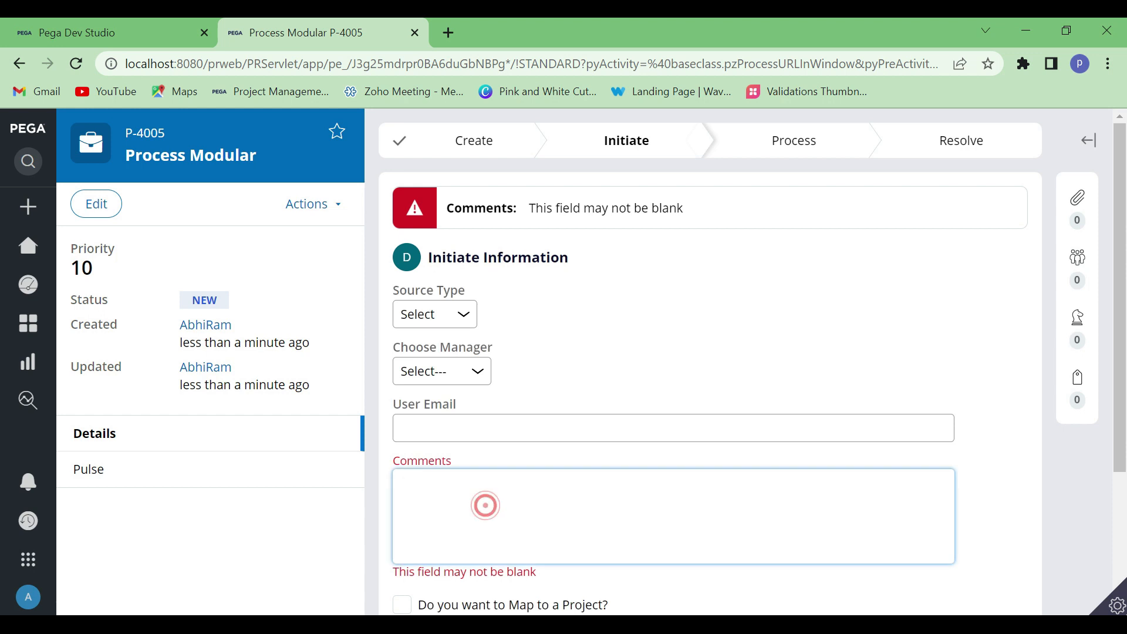
text(PEGA Engine)
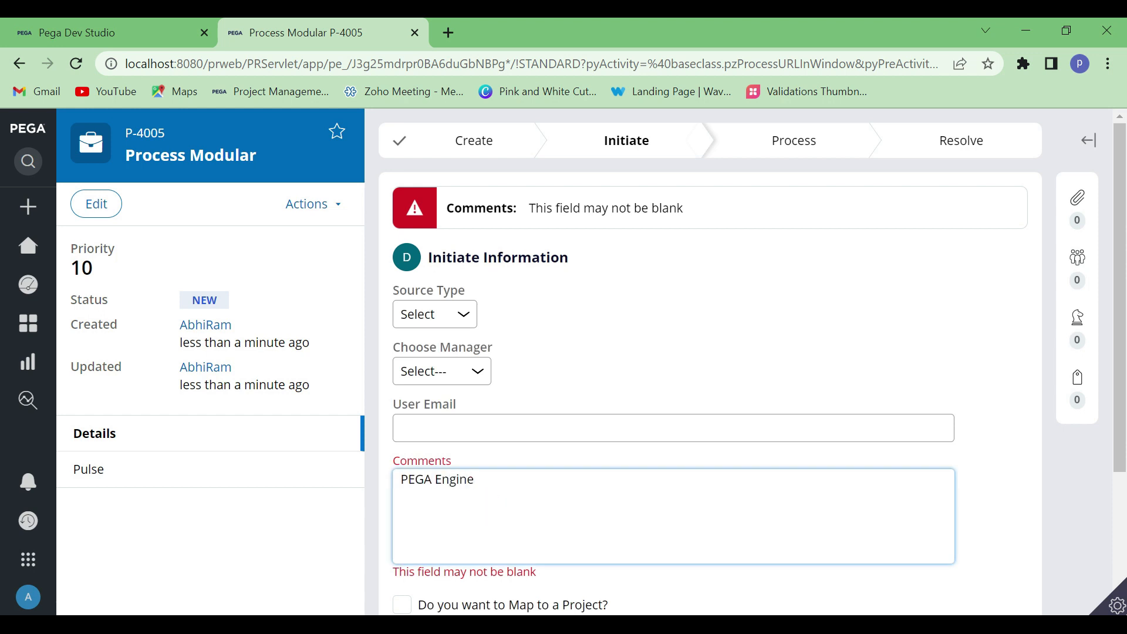
scroll(693, 381, down, 3)
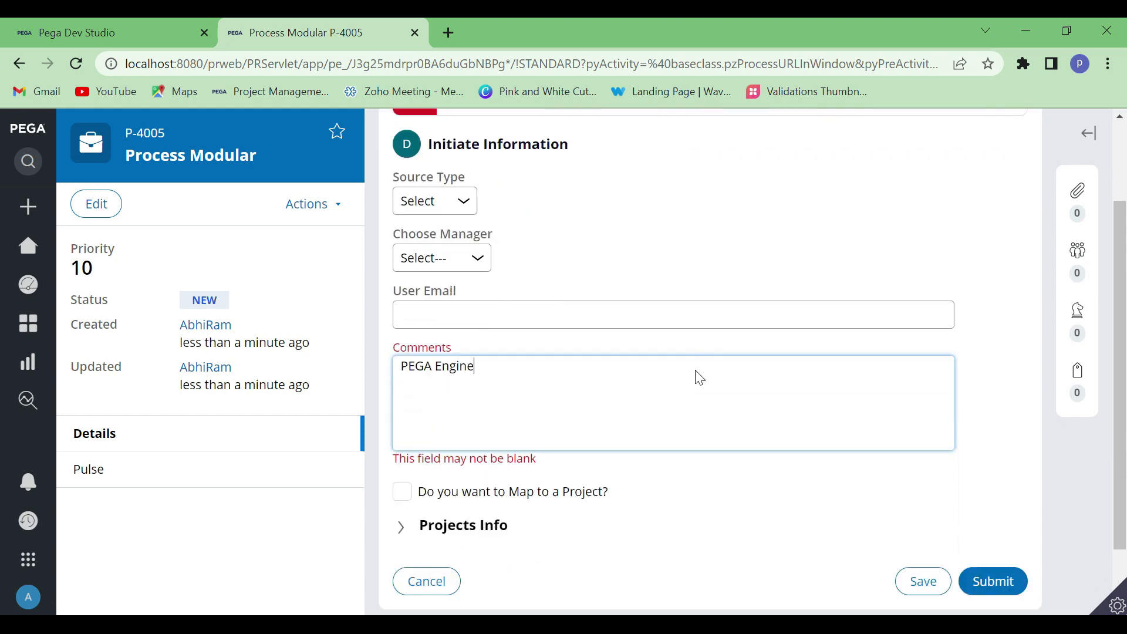
click(996, 507)
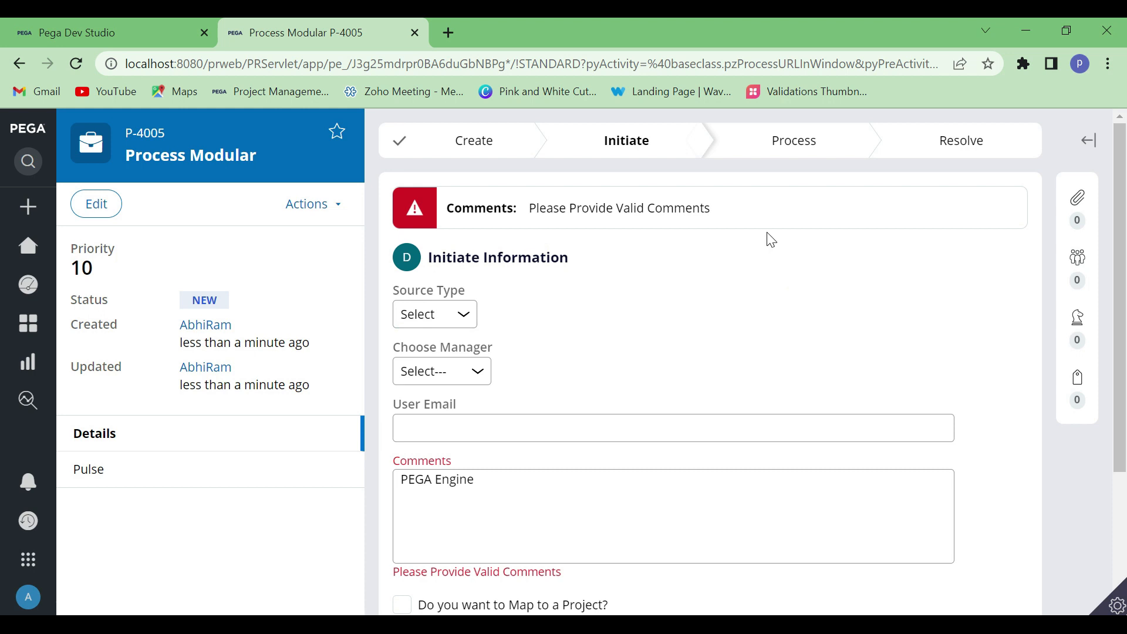
Compare the Comments error in the case header with the message configured in the Validate rule in Dev Studio
drag(721, 212, 529, 209)
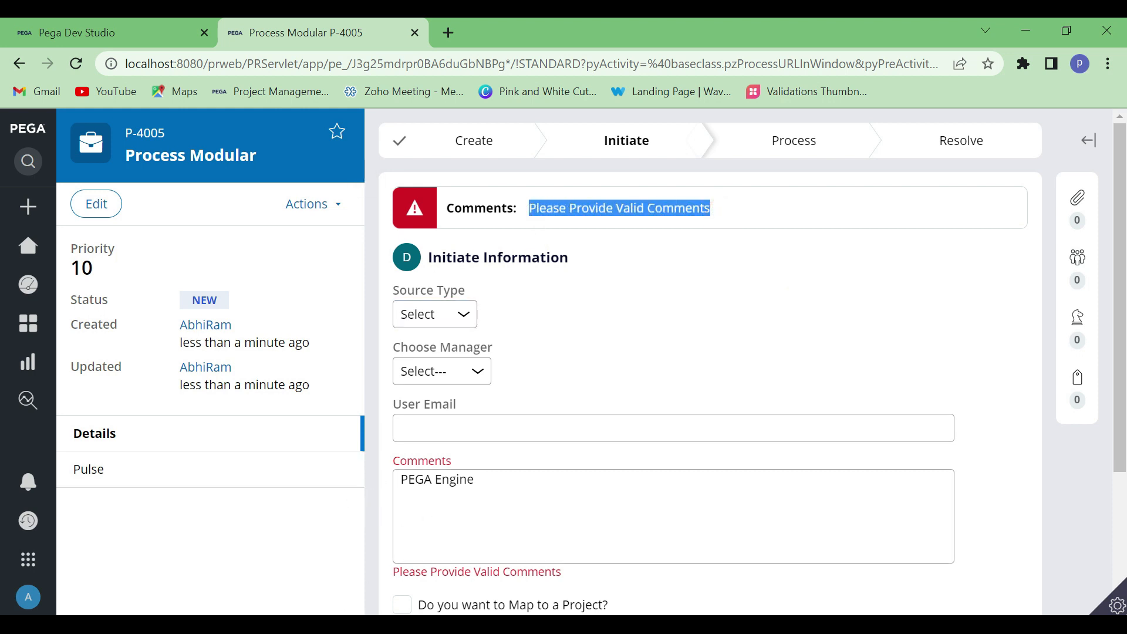
click(106, 33)
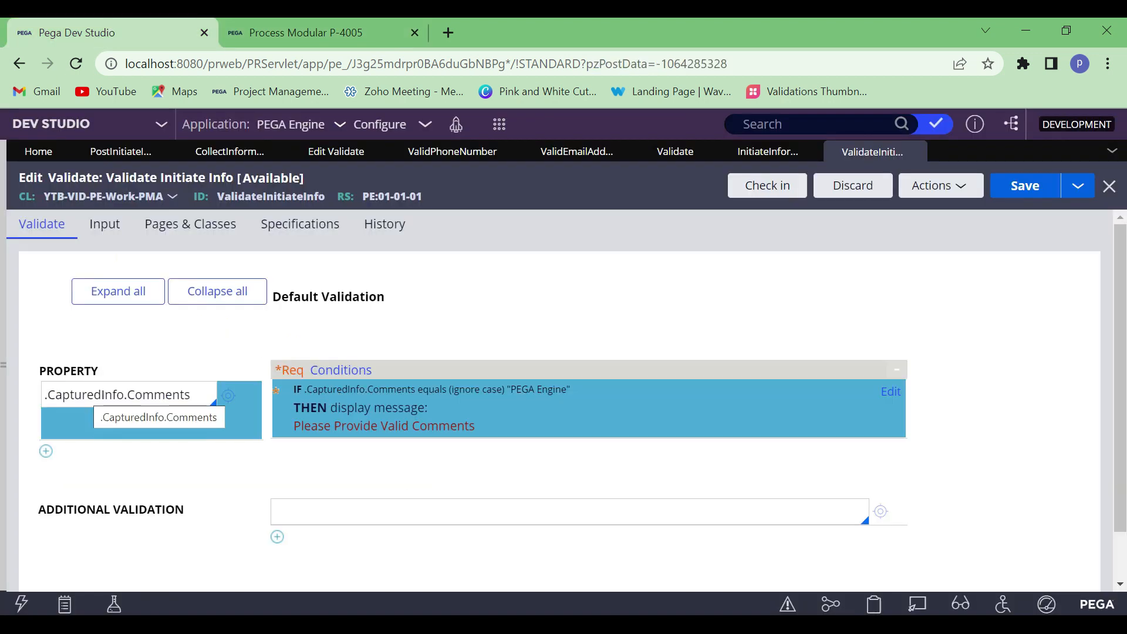
click(296, 23)
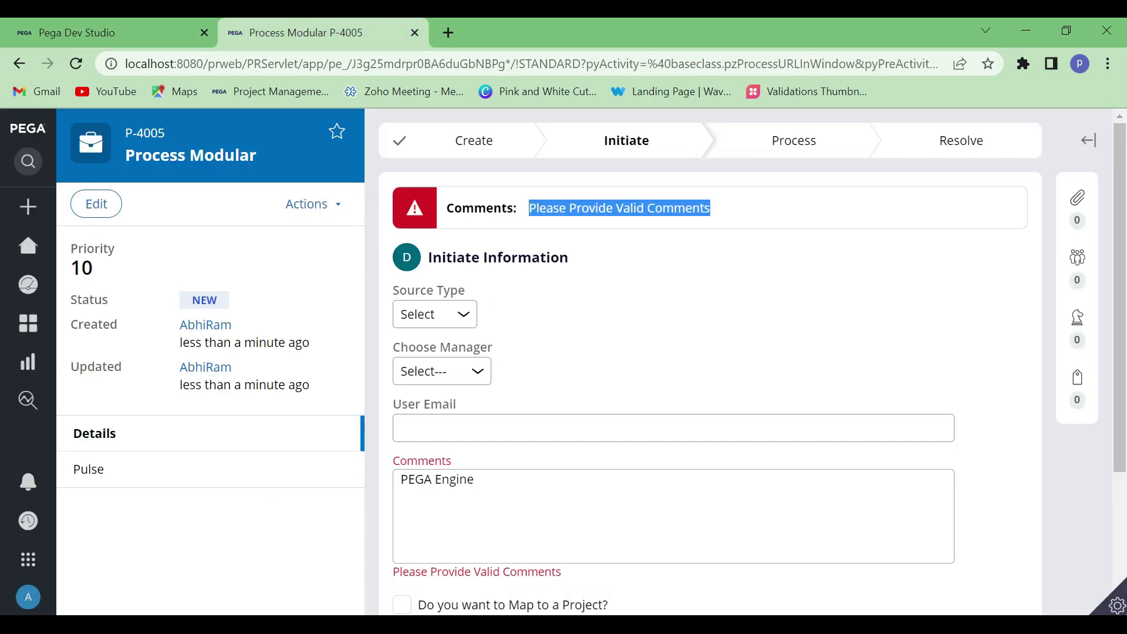
click(178, 27)
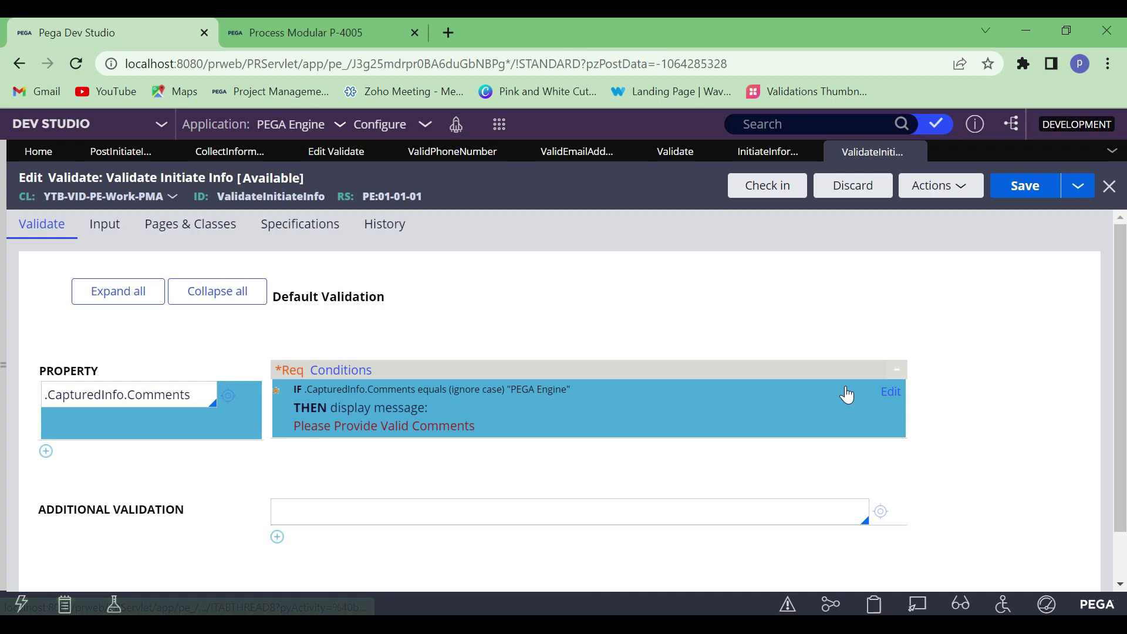
Open the .CapturedInfo.Comments conditions, review the compared property, the comparison value and the message, and close them without changes
click(891, 391)
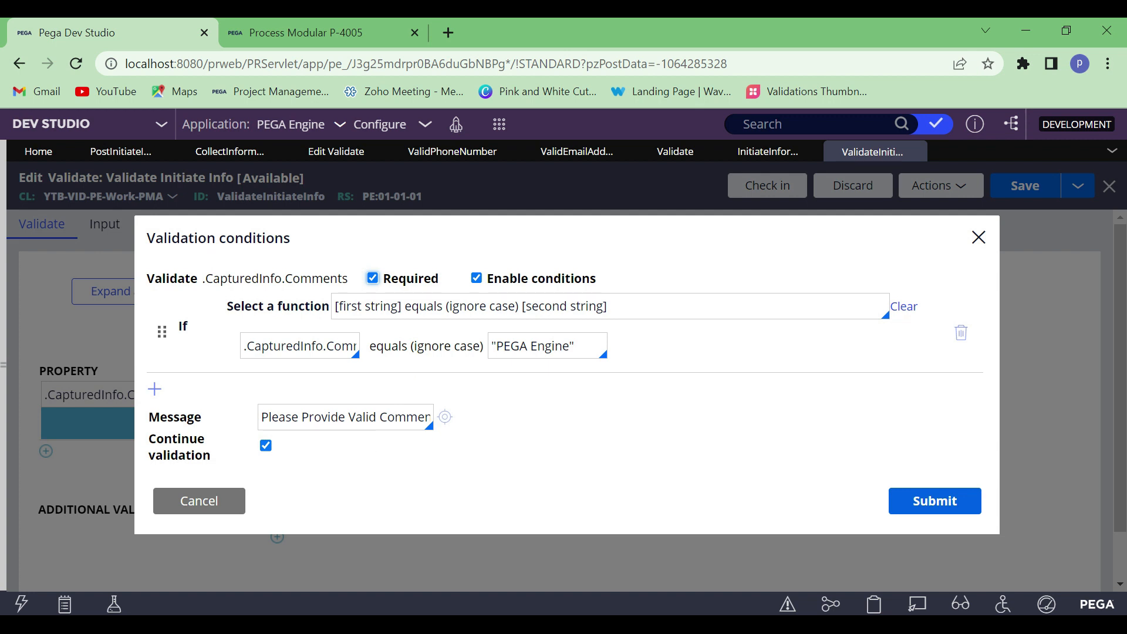
click(379, 418)
click(578, 345)
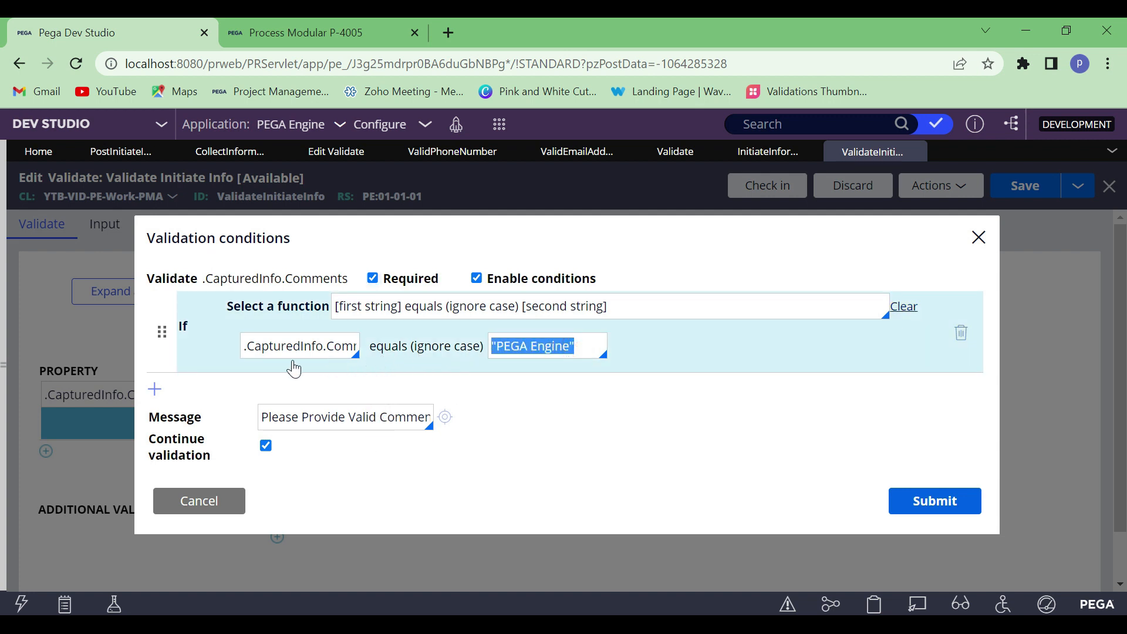
click(274, 346)
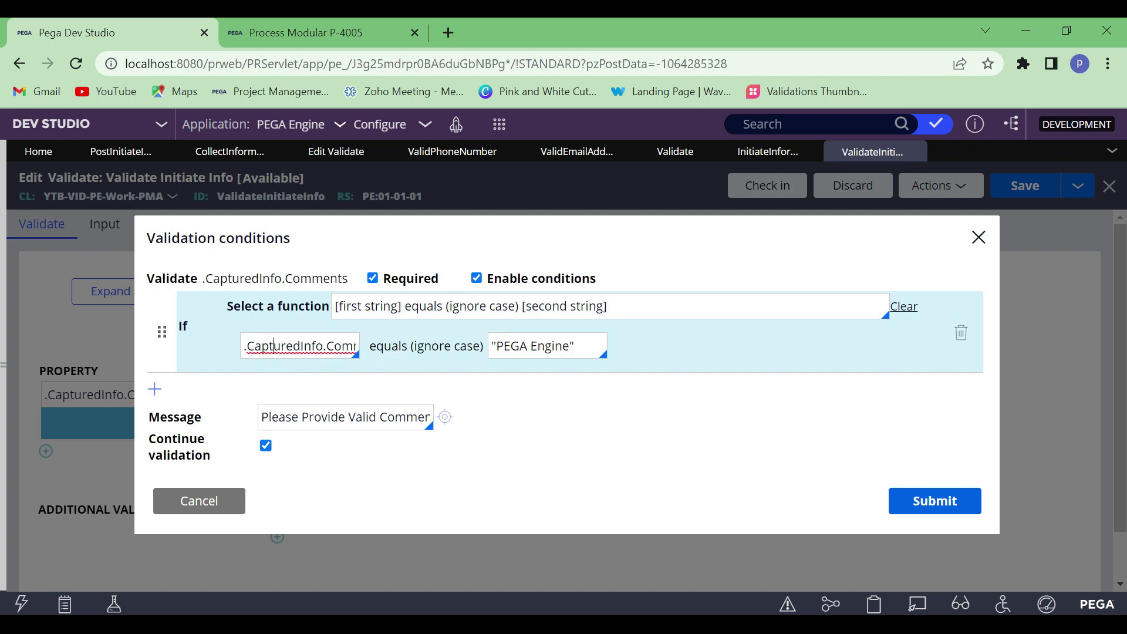
click(348, 417)
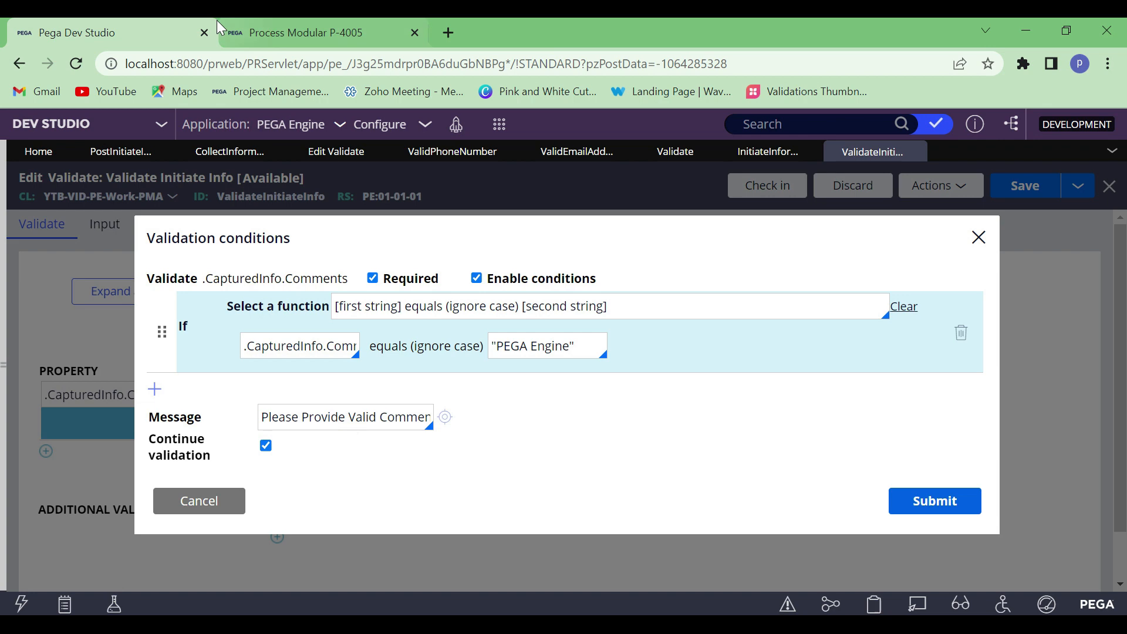
click(211, 505)
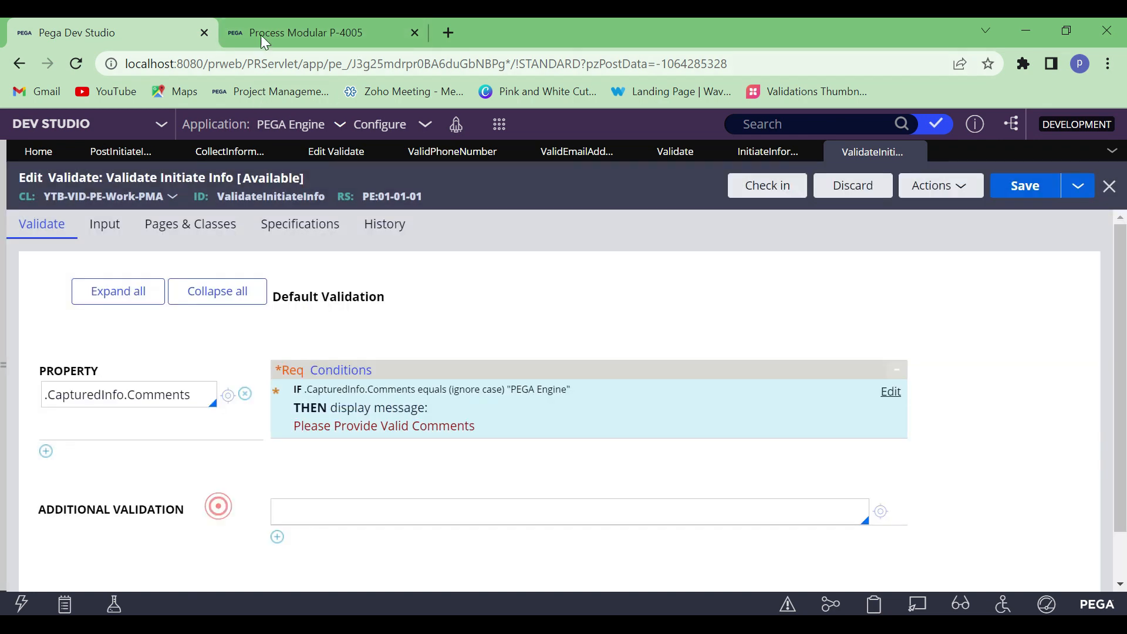
Switch to the Process Modular case, change Comments to PEGA Engine1234, and submit the form
click(282, 33)
click(504, 493)
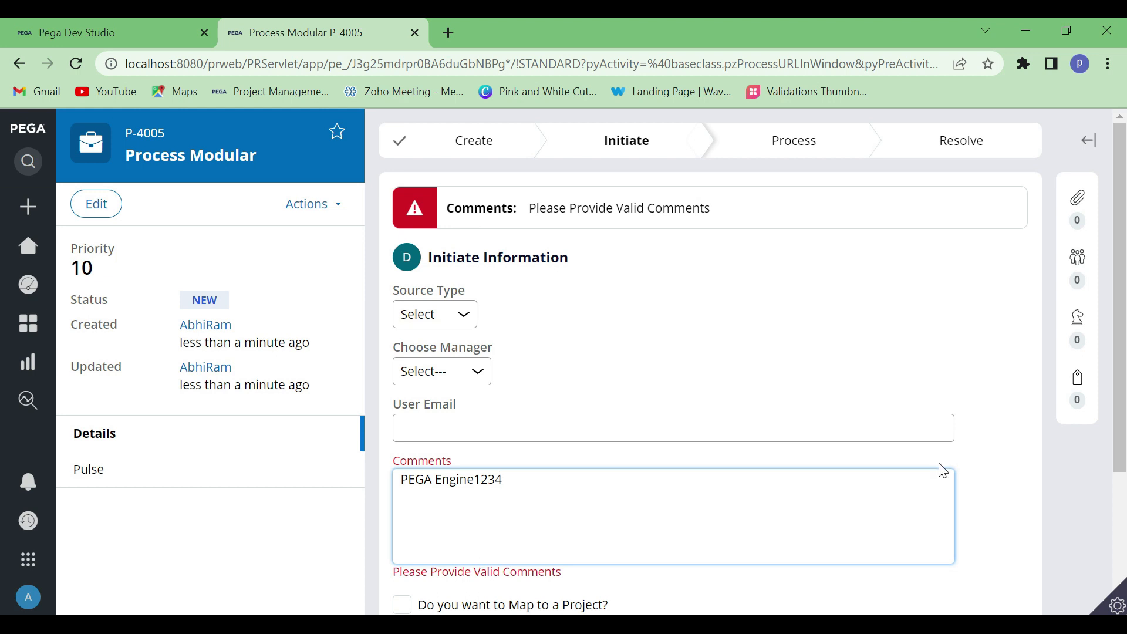
click(1010, 446)
scroll(963, 445, down, 3)
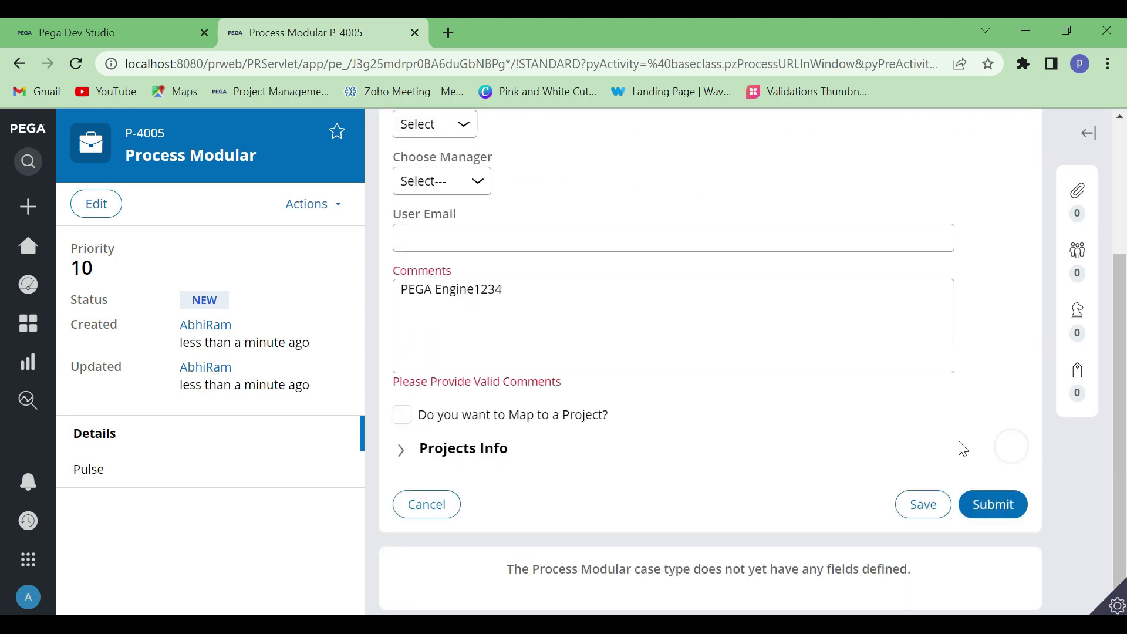
click(1006, 505)
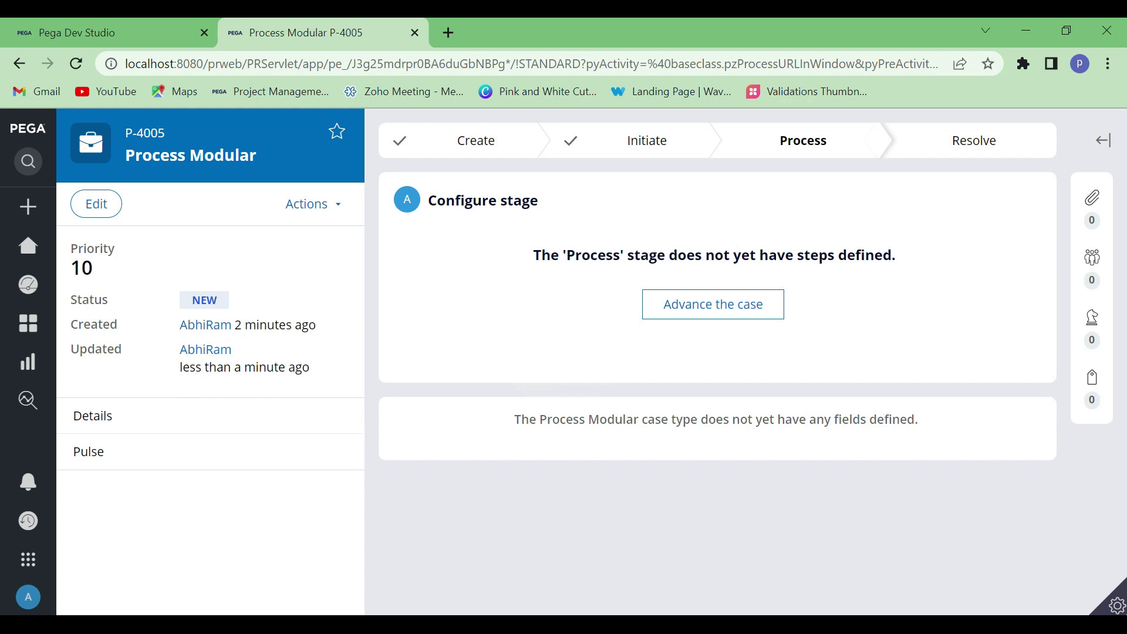
Return to Dev Studio, open the .CapturedInfo.Comments conditions for editing, and review the comparison value and message
click(94, 32)
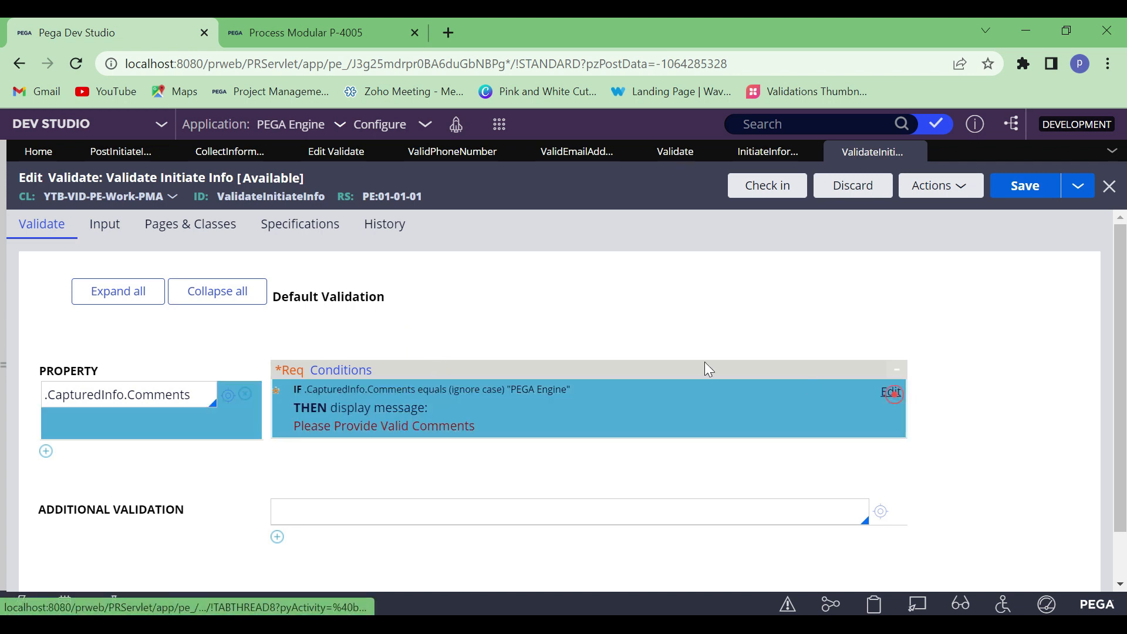
click(890, 392)
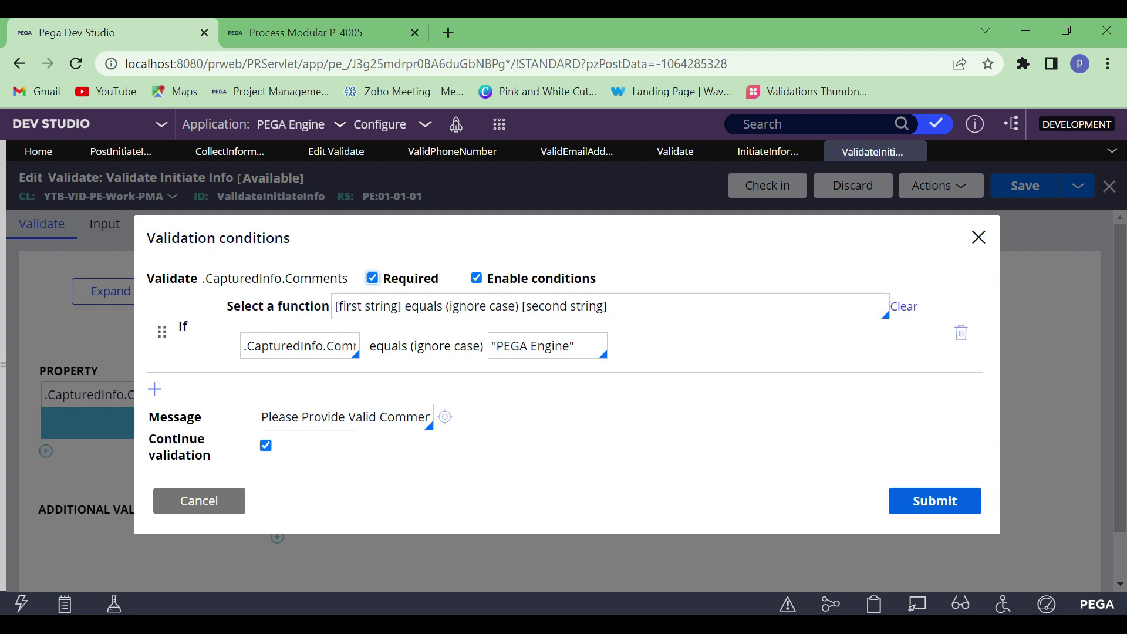
click(589, 346)
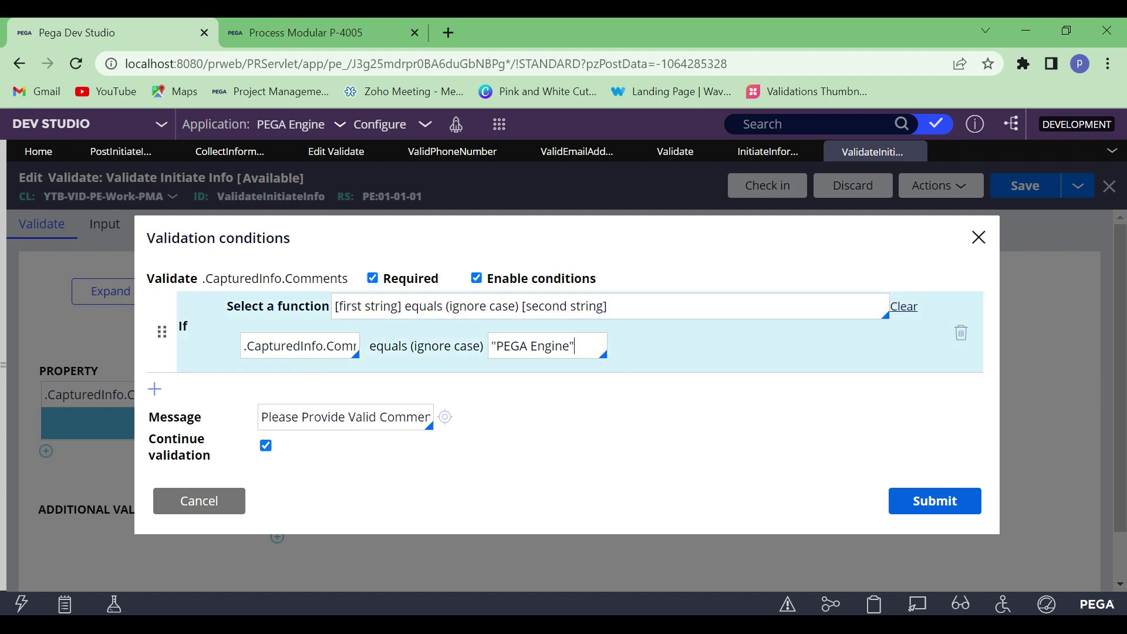
drag(569, 346, 503, 346)
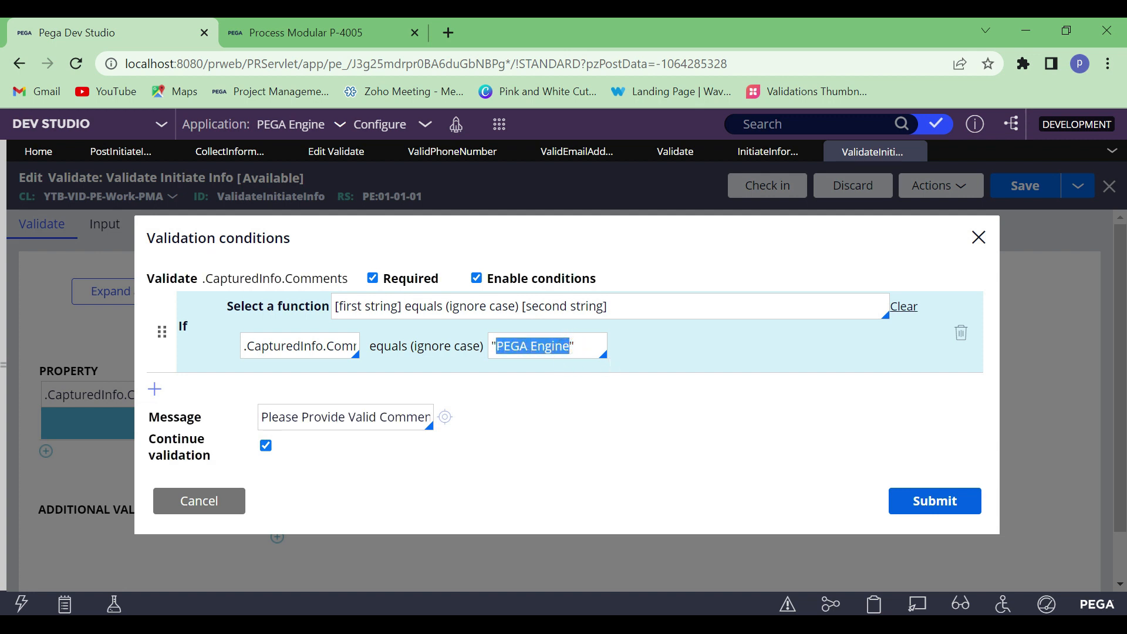
click(567, 346)
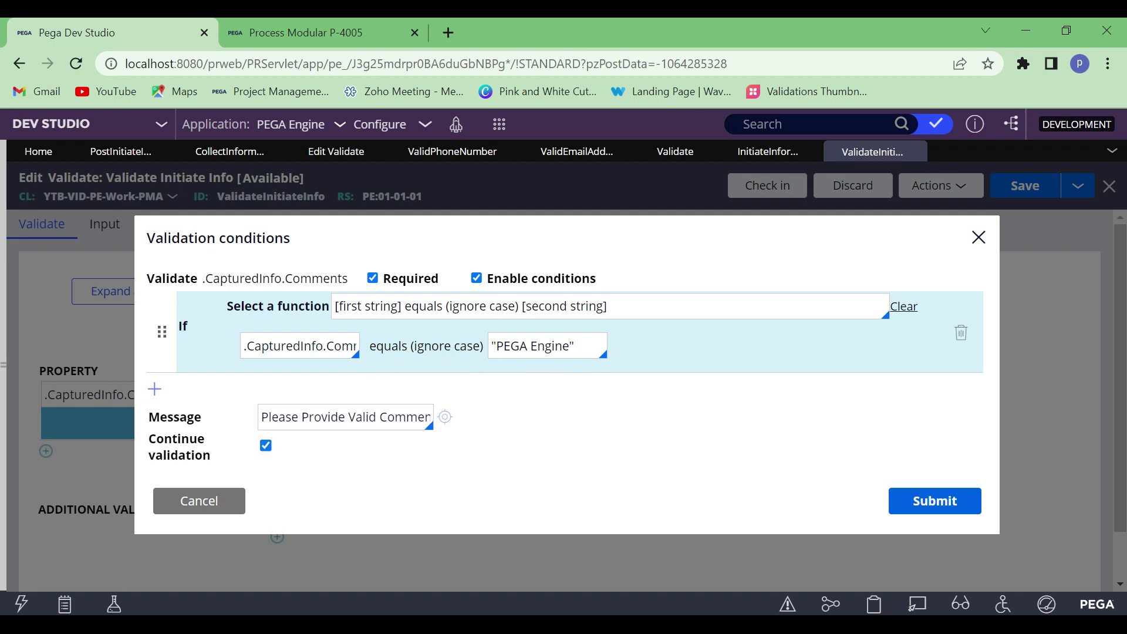
click(302, 419)
Add a second validation condition row for .CapturedInfo.Comments and join it to the first with AND
click(155, 390)
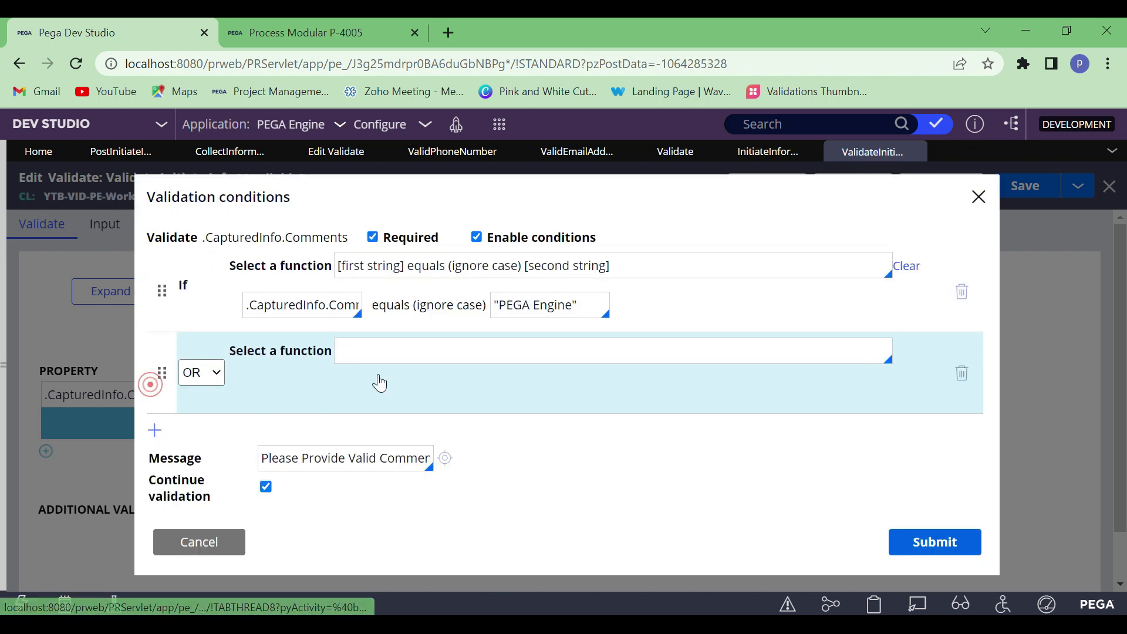
click(213, 374)
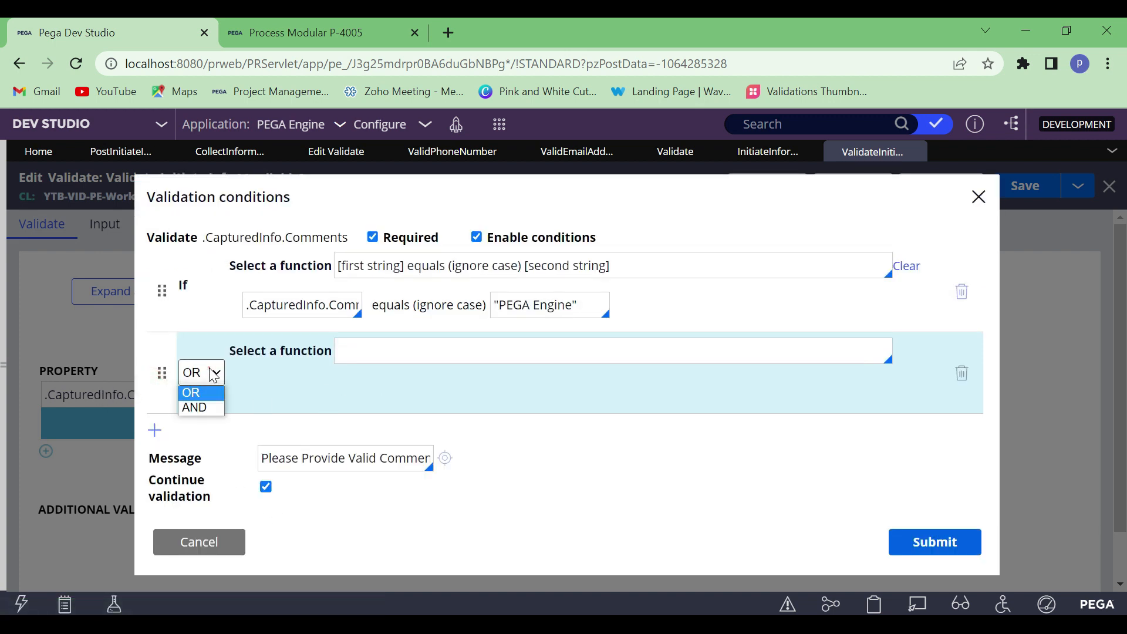
click(199, 408)
Assign the function [first String] [relation] [Second String] to the AND condition, start its first operand with a period, and examine the relation options
click(376, 353)
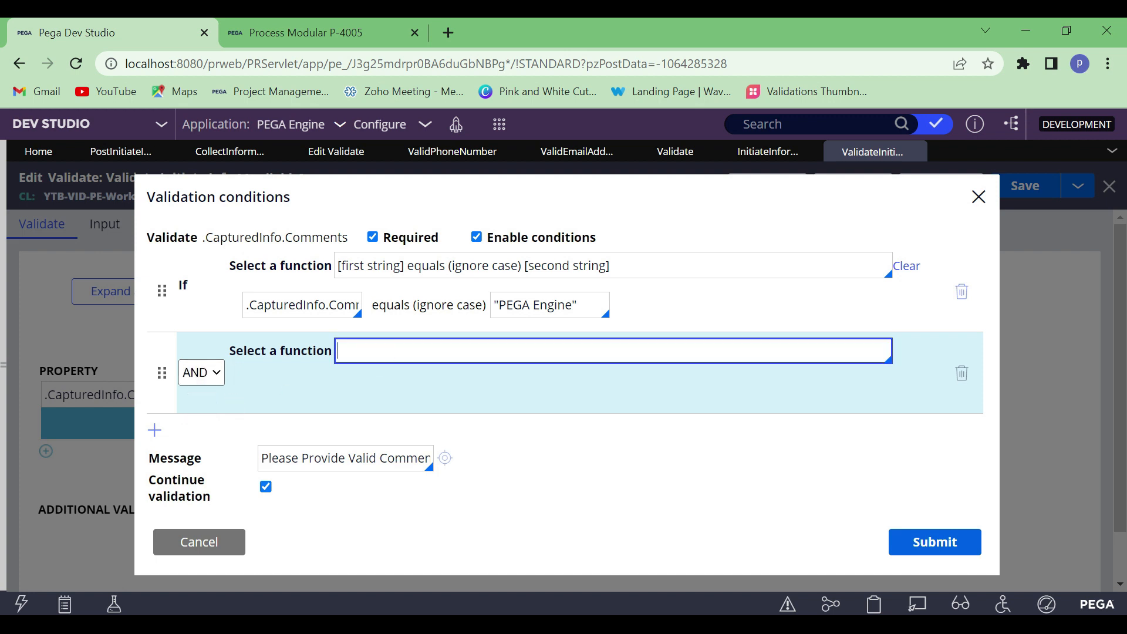
key(Down)
key(Down)
key(Down)
key(Down)
key(Down)
key(Down)
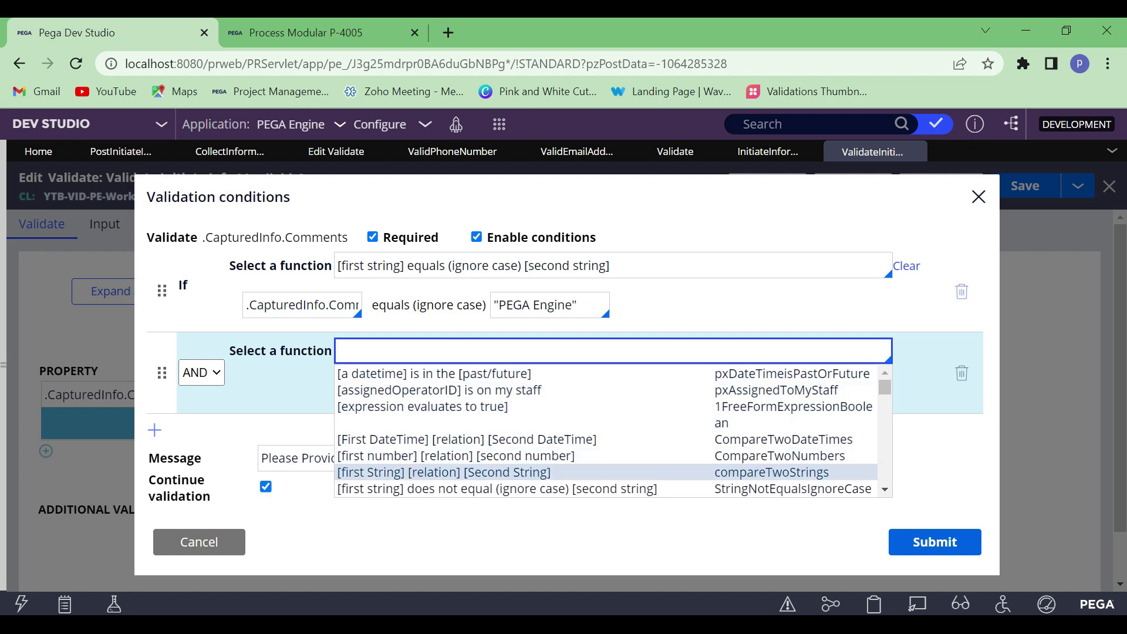
key(Return)
click(374, 382)
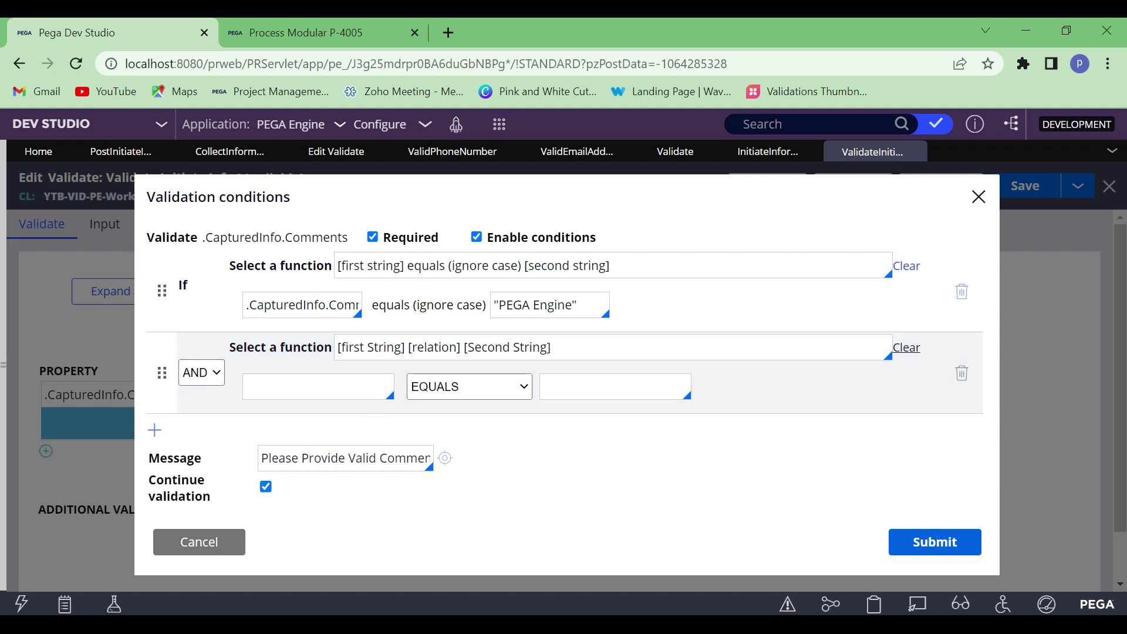
text(.)
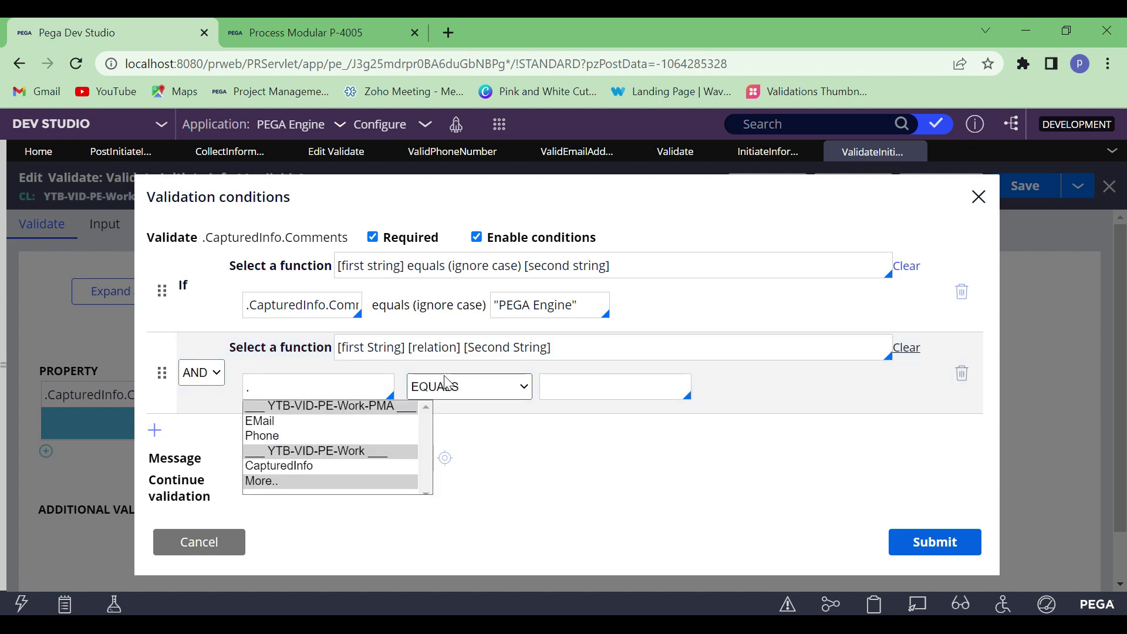
click(468, 387)
click(470, 387)
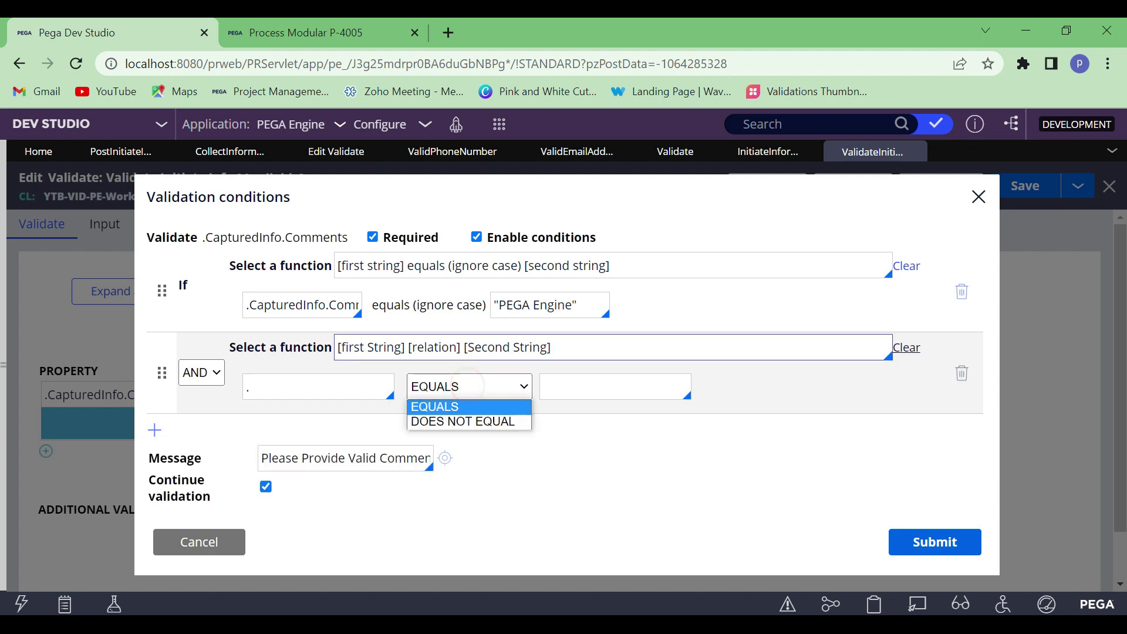
Replace the AND condition's function with [string to search on] contains [string to search for]
click(584, 343)
key(ctrl+a)
key(BackSpace)
key(Down)
key(Down)
key(Down)
key(Down)
key(Down)
key(Down)
key(Down)
key(Down)
key(Down)
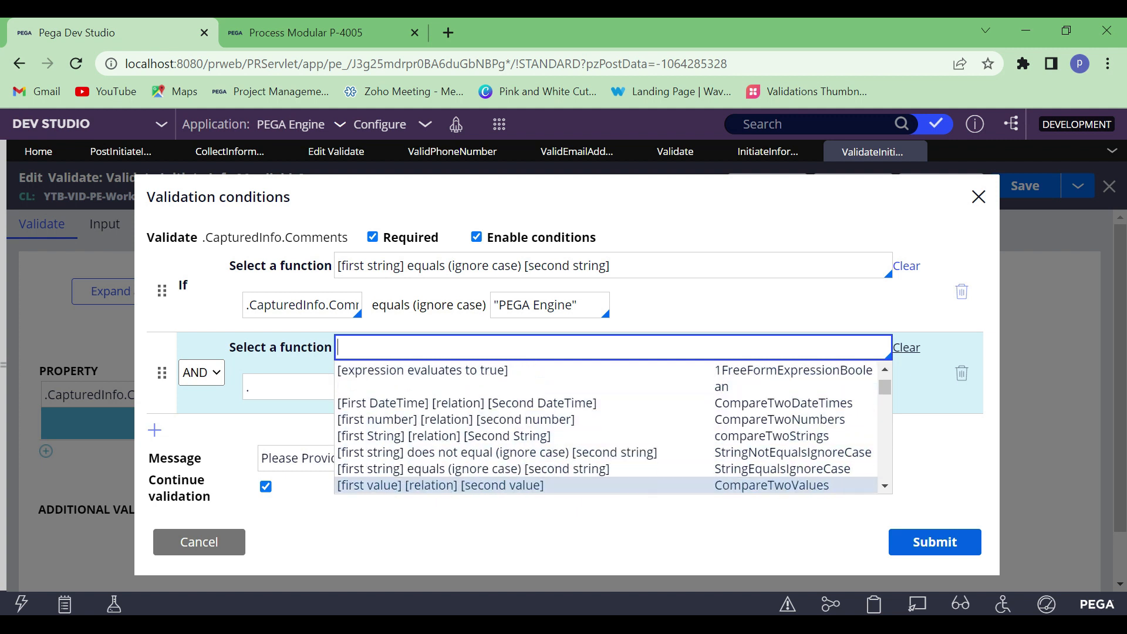
key(Down)
key(Down)
key(Down)
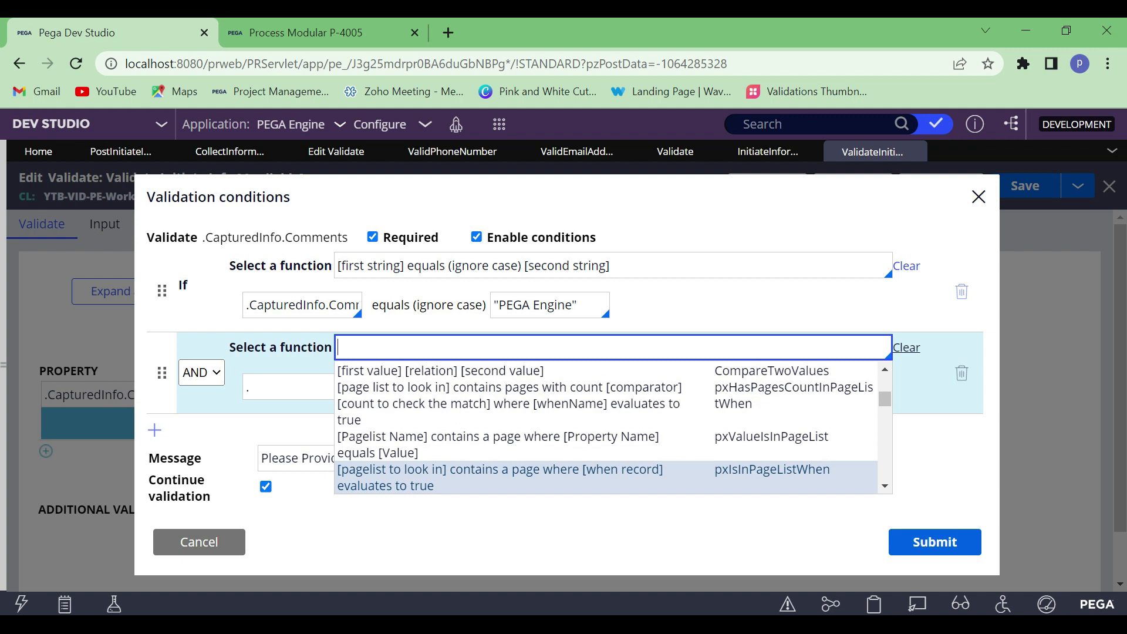
key(Up)
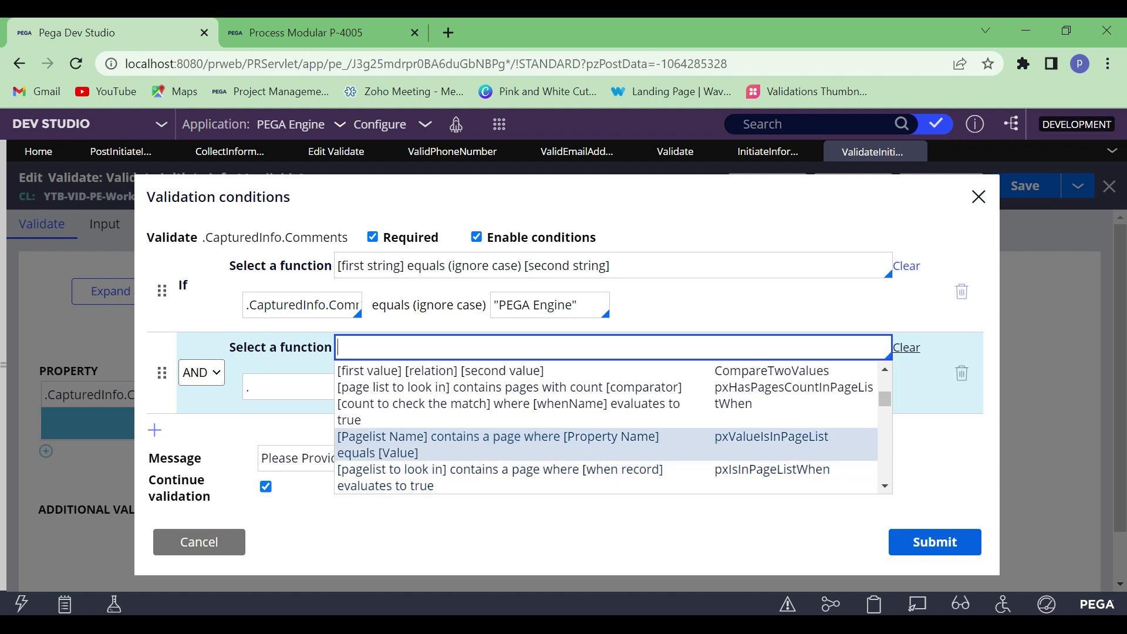
key(Down)
key(Down)
key(Down)
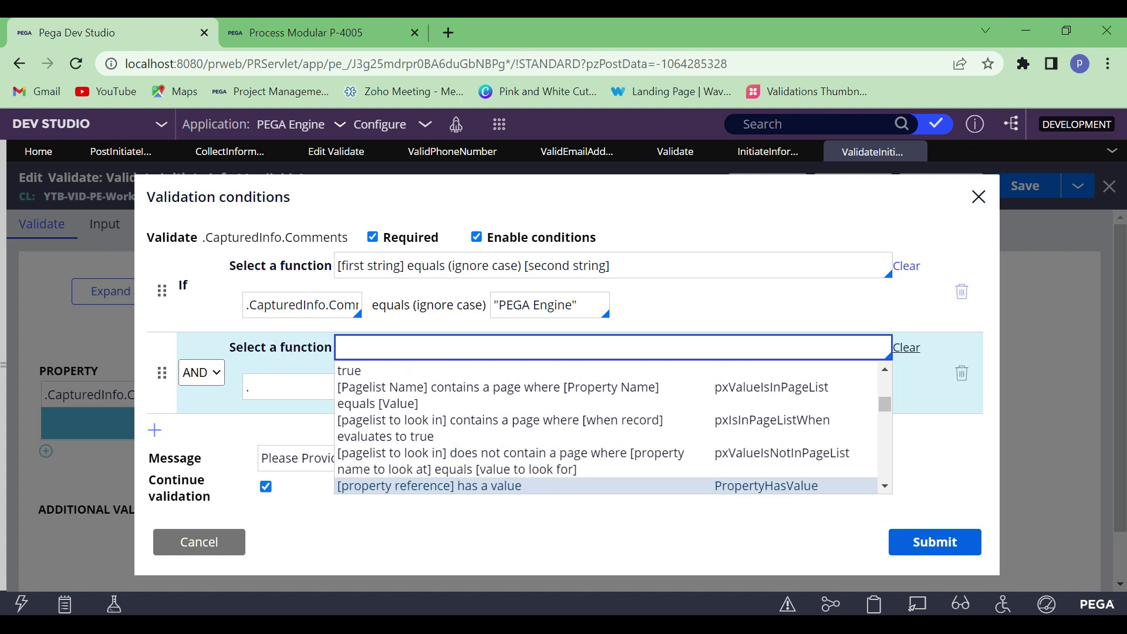
key(Down)
key(Down)
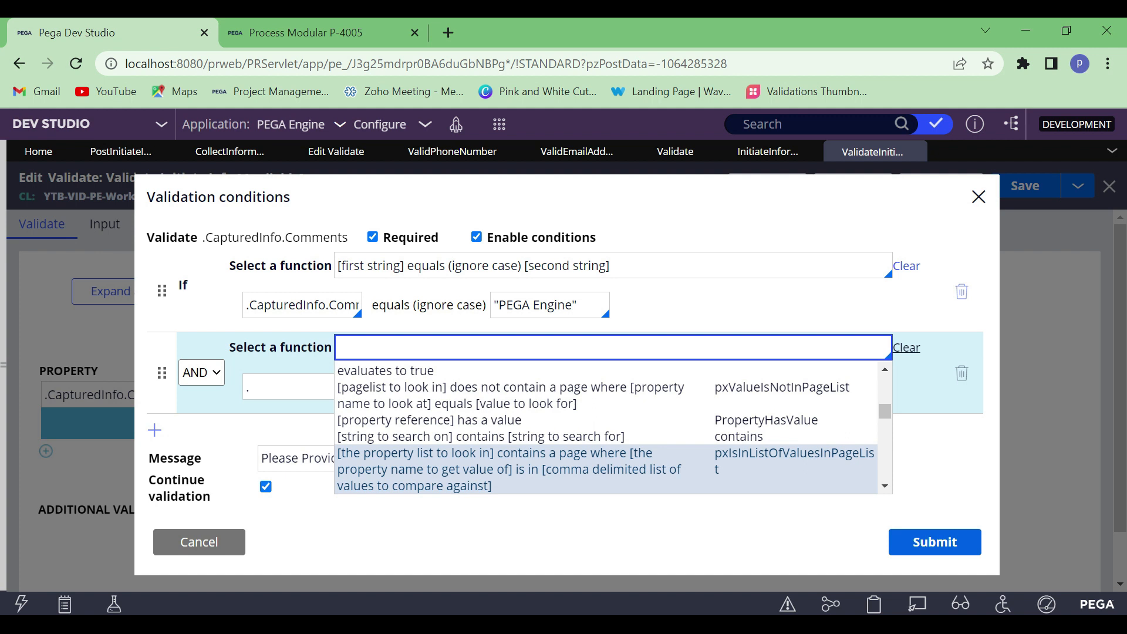
key(Up)
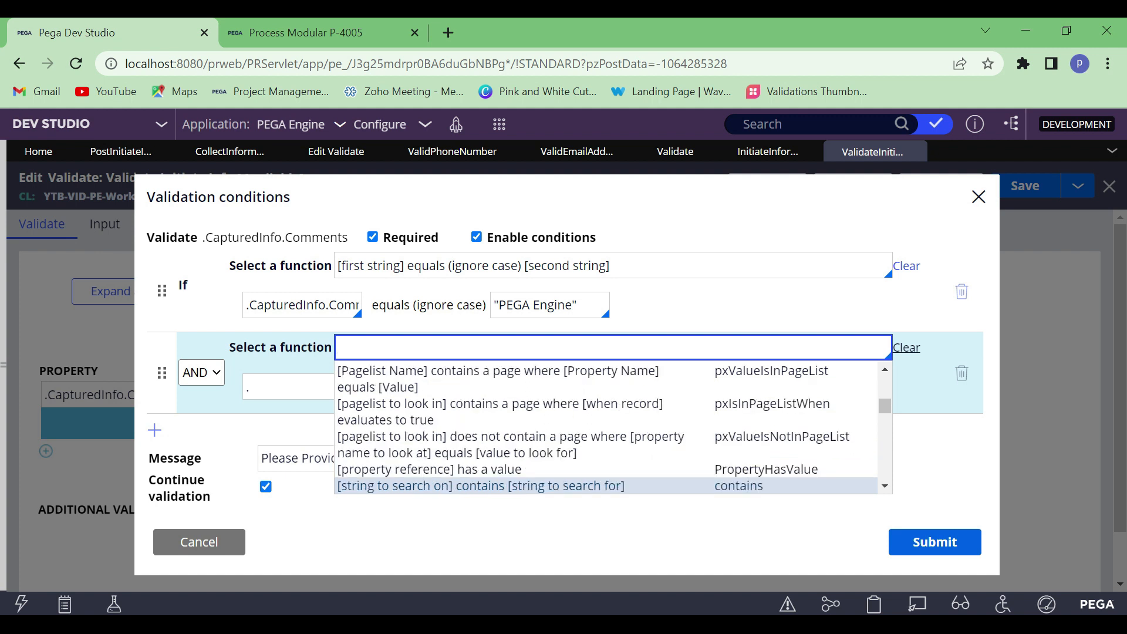
key(Return)
click(309, 384)
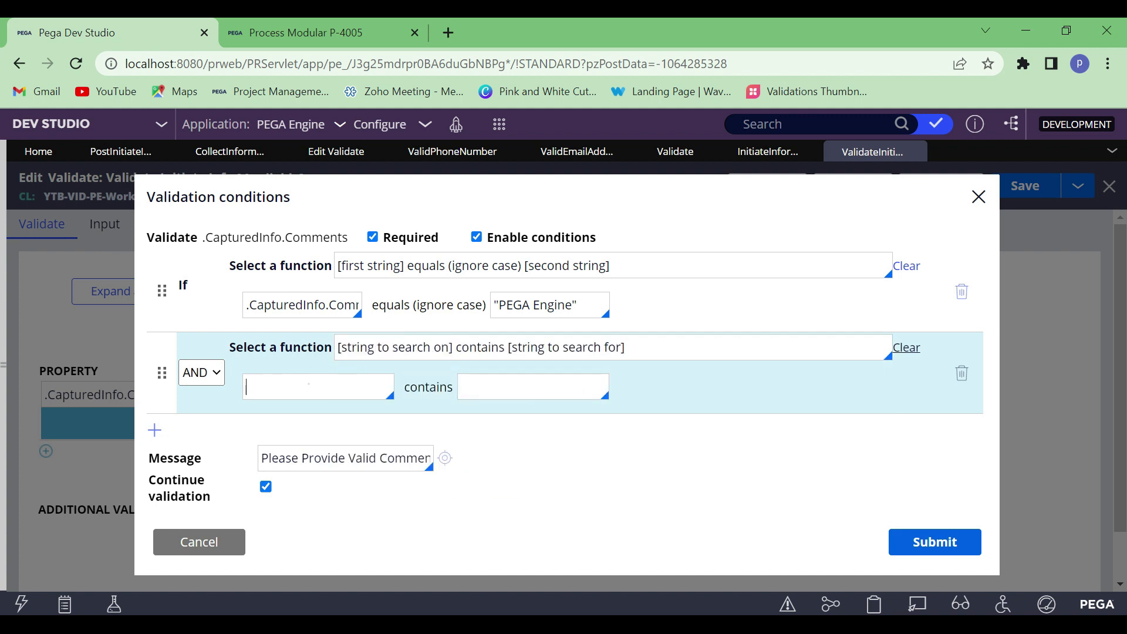
text(.)
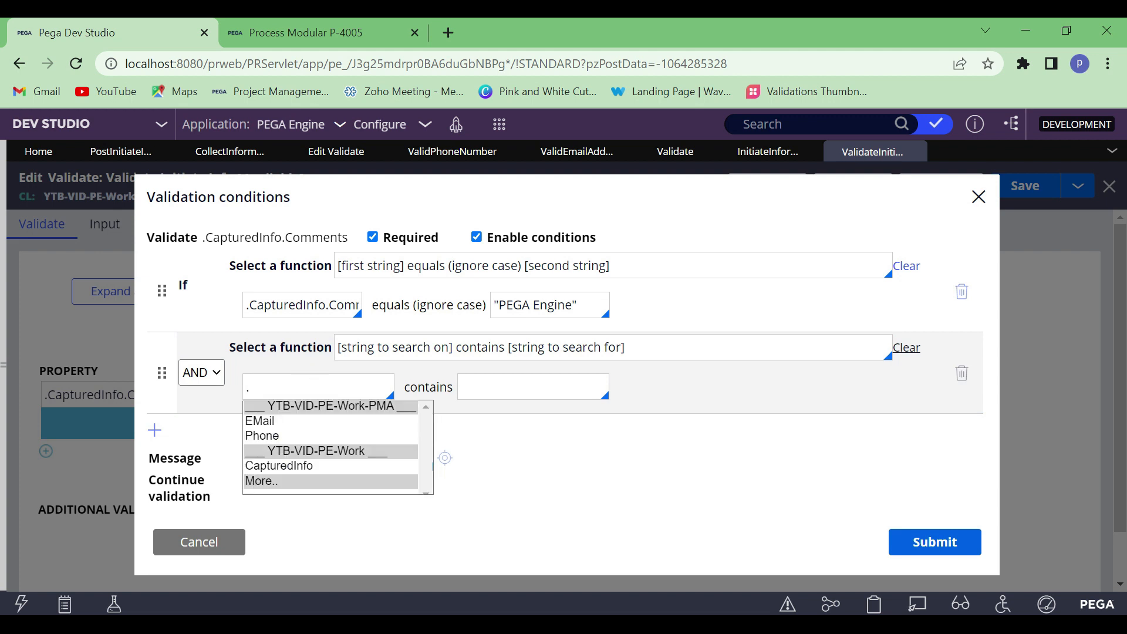
click(269, 422)
click(493, 395)
text("")
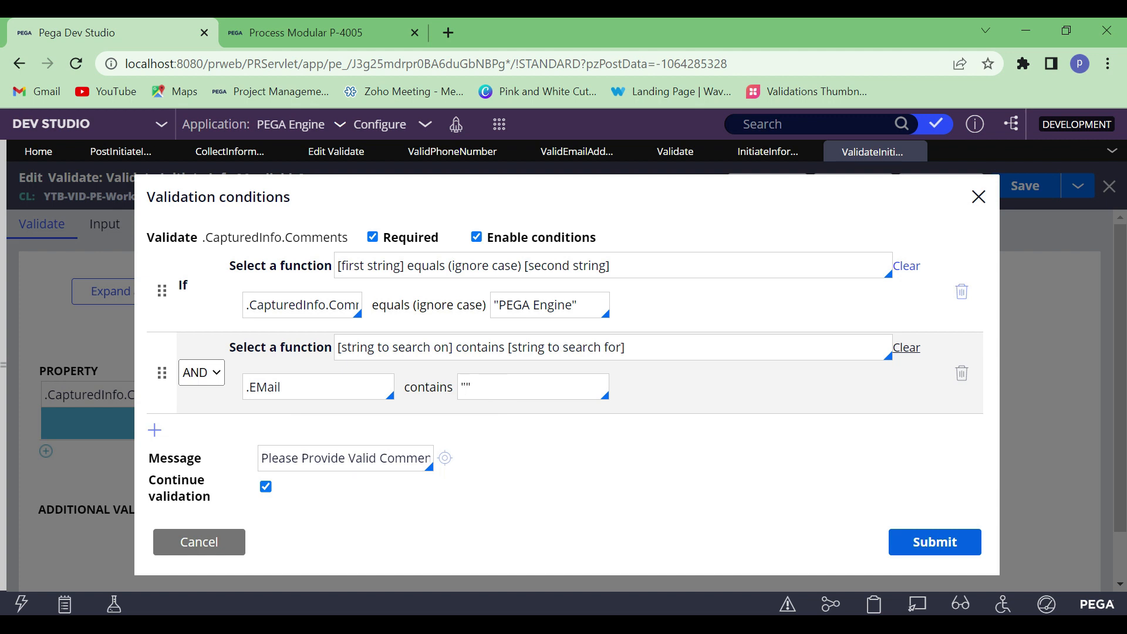
text(@gmail.com)
Change the validation message to "Please Provide Valid Inputs" and submit the validation conditions
click(533, 459)
click(377, 457)
double_click(405, 458)
key(BackSpace)
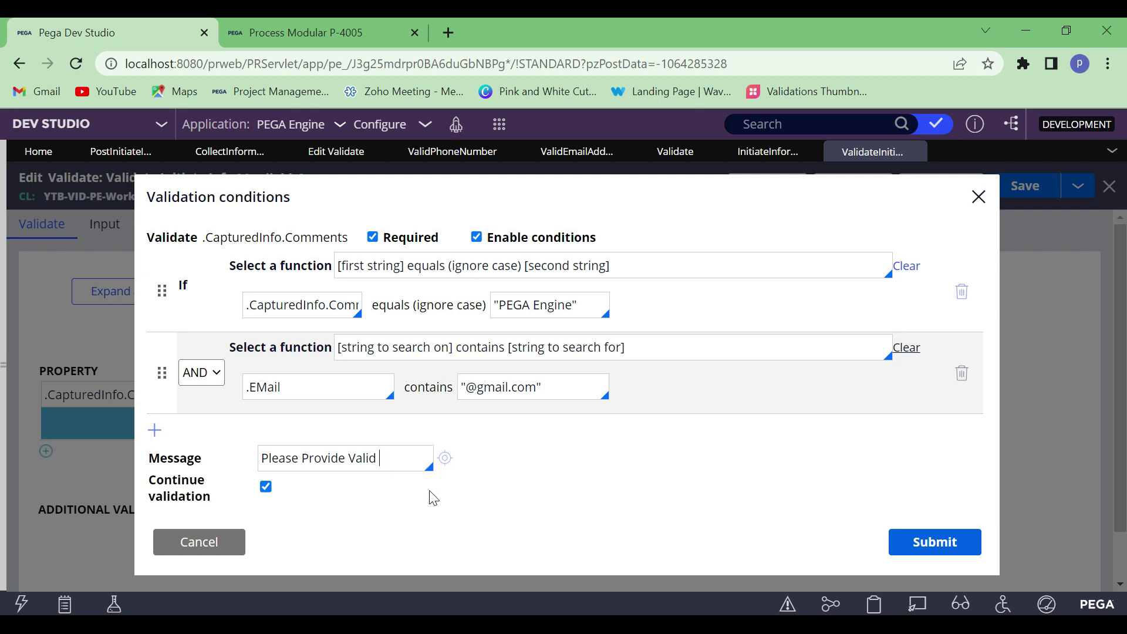
text(Inputs)
click(643, 506)
click(895, 541)
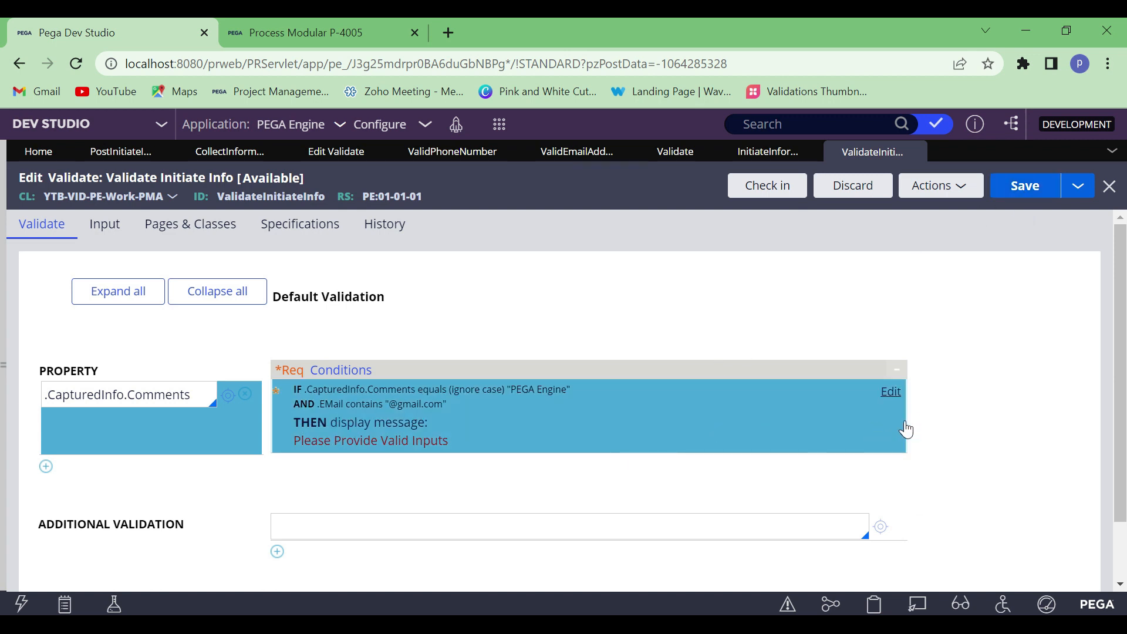
Review the saved .CapturedInfo.Comments conditions and the validated property, including the AND condition's .EMail operand and its comparison value
click(895, 398)
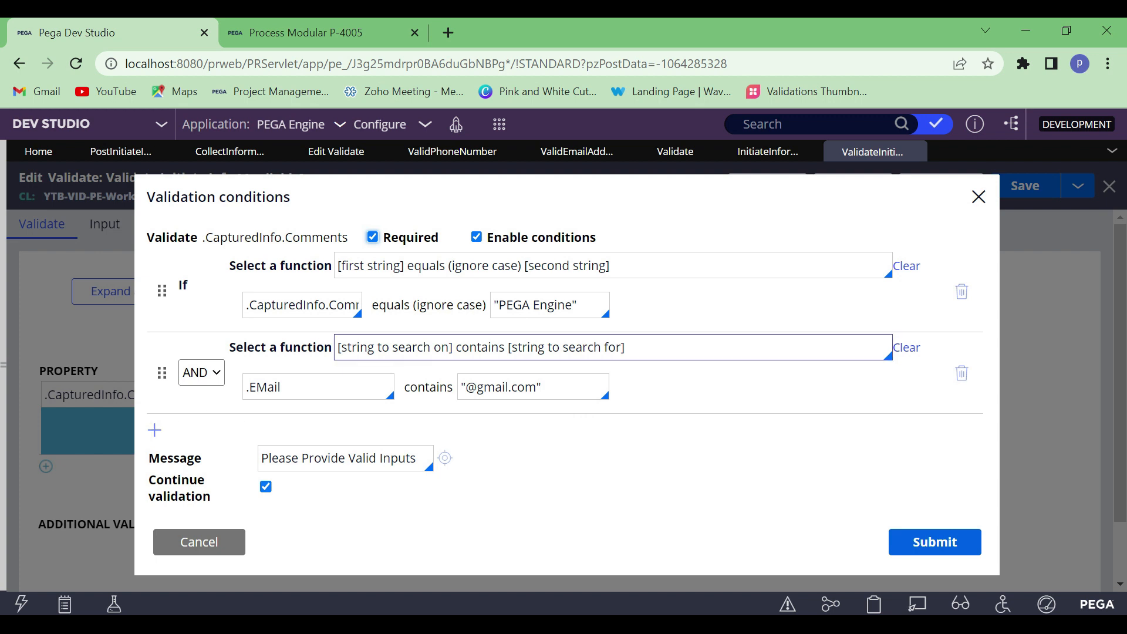
click(192, 541)
double_click(158, 394)
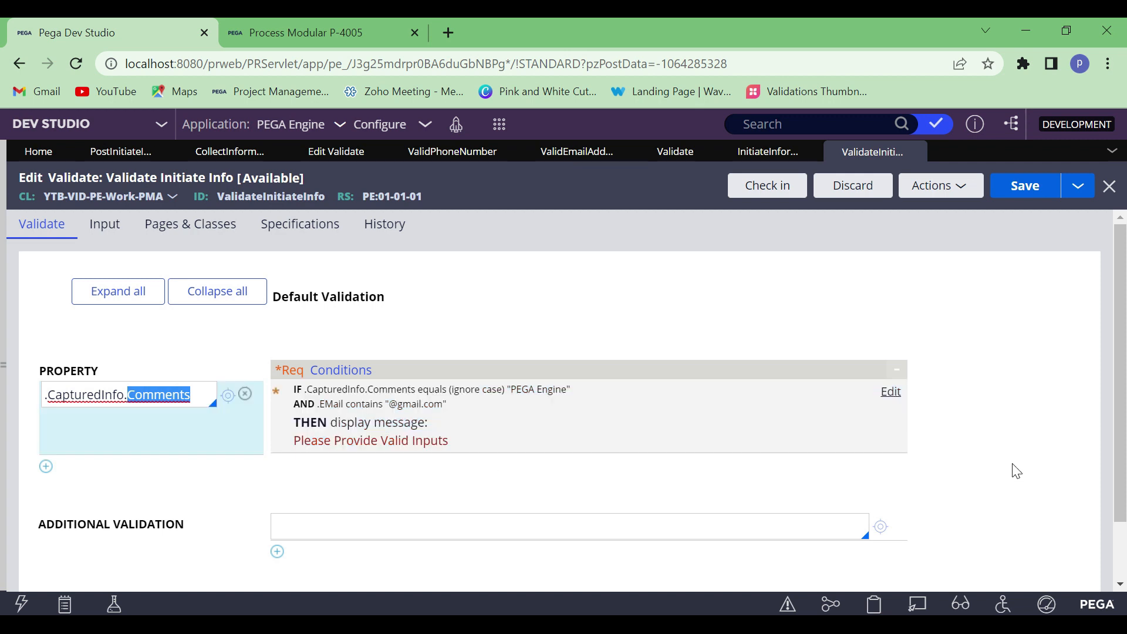
click(889, 393)
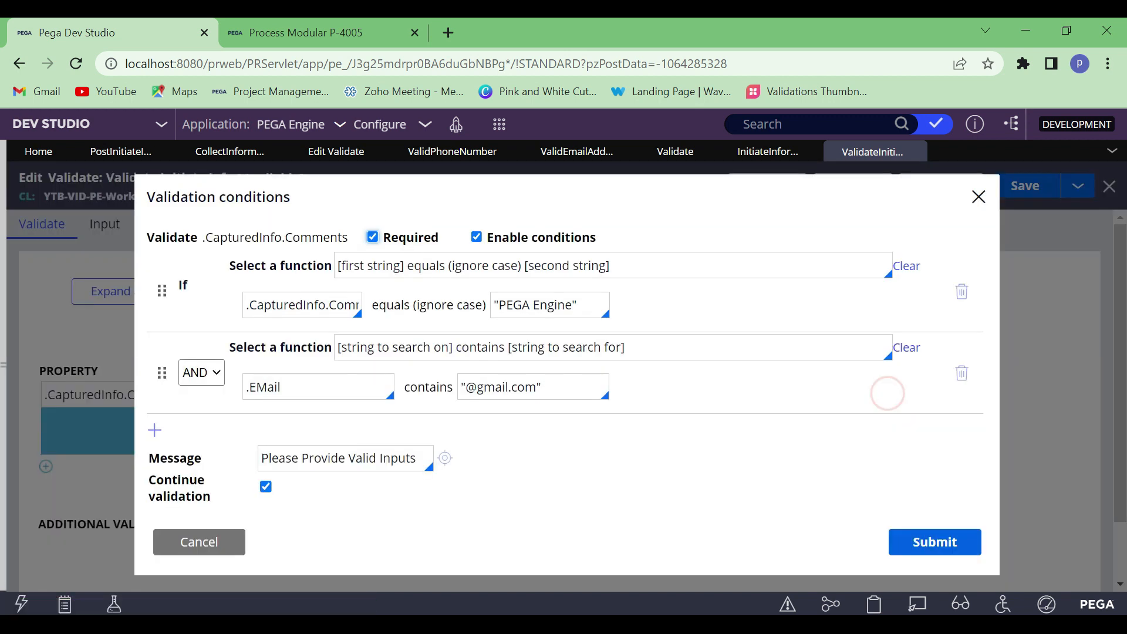
double_click(265, 387)
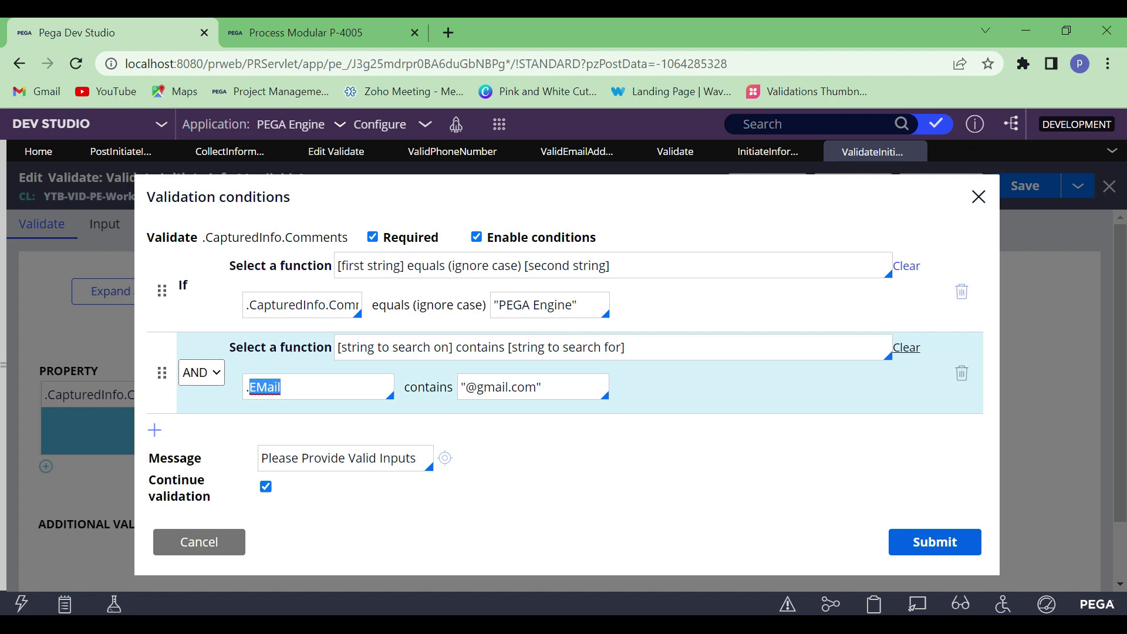
click(536, 385)
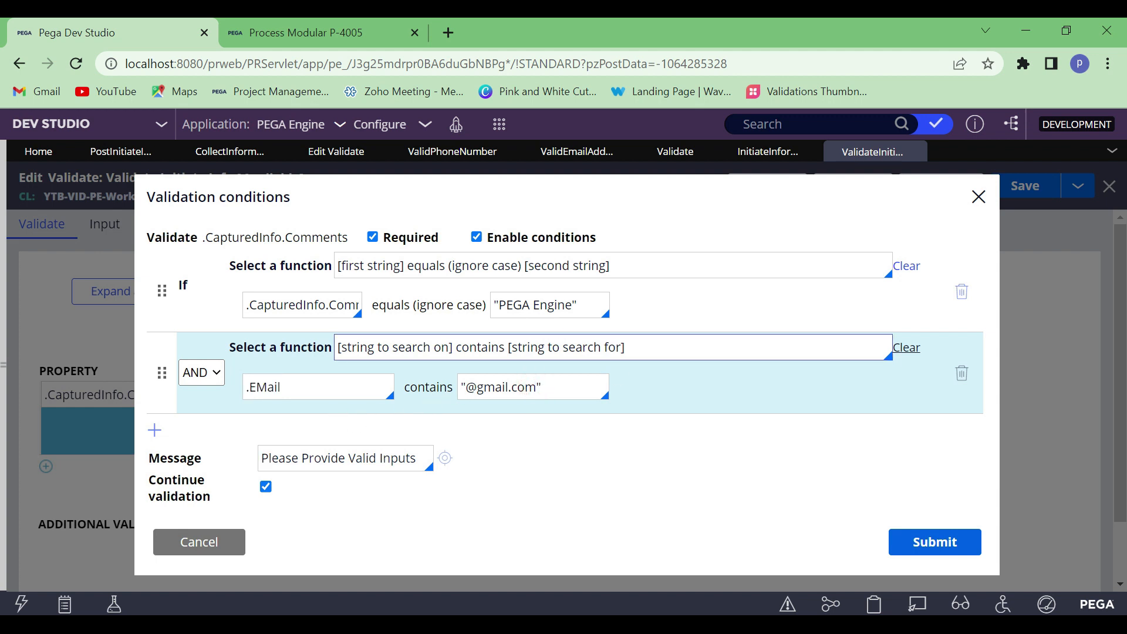
Clear the AND condition's function and examine the available functions down to value is [expression], without choosing one
click(670, 353)
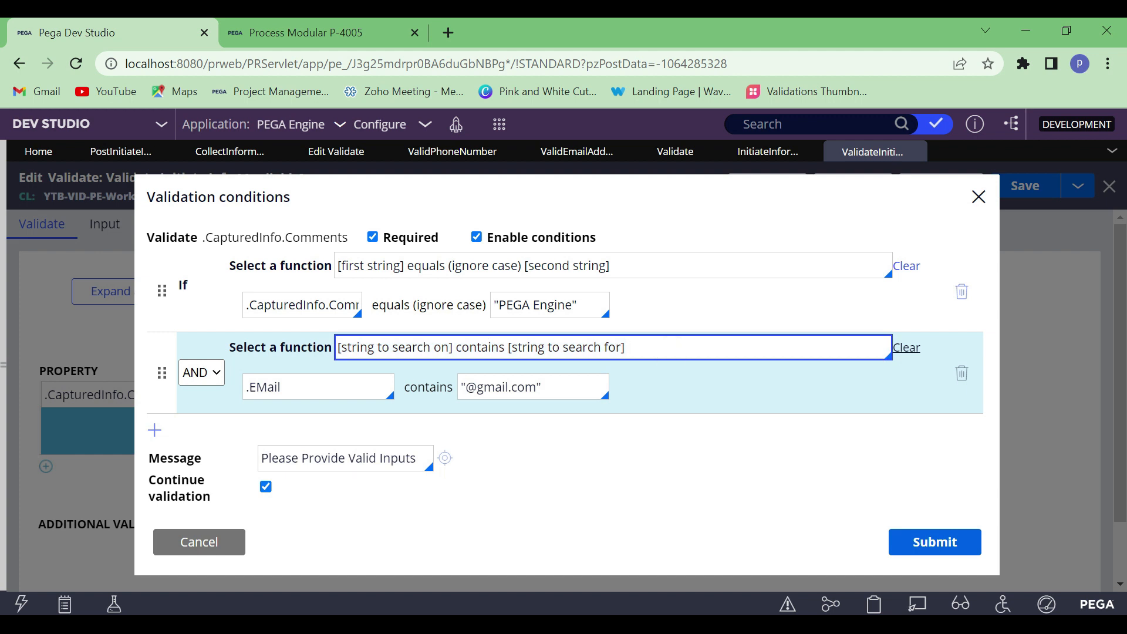
key(ctrl+a)
key(BackSpace)
key(Down)
key(Down)
key(Down)
key(Down)
key(Down)
key(Down)
key(Down)
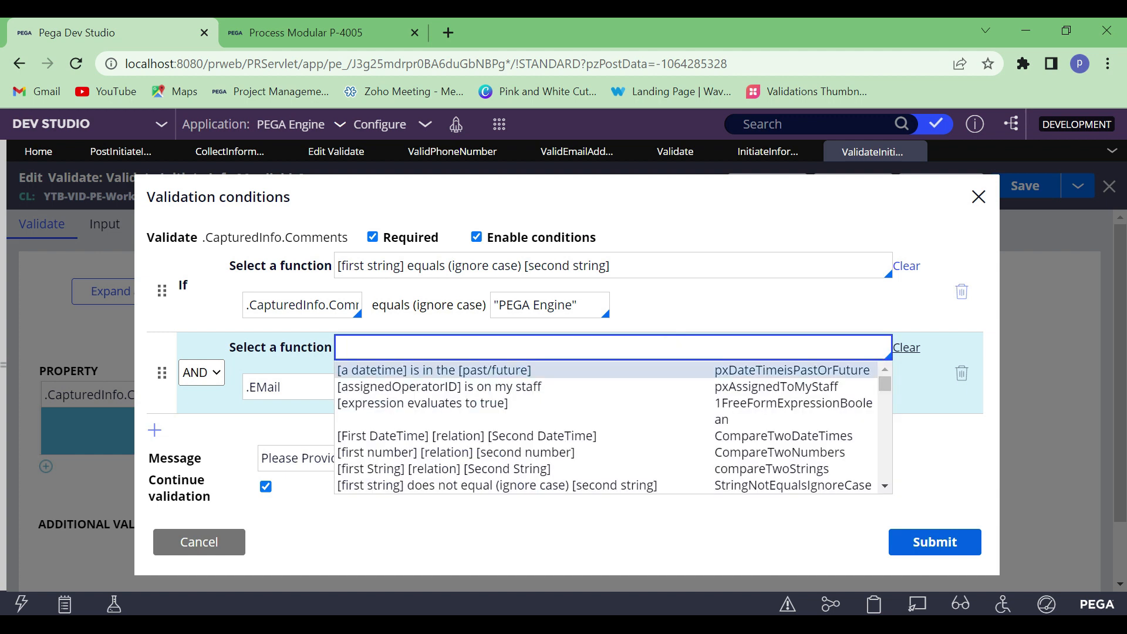
key(Down)
key(Down)
key(Down)
key(Down)
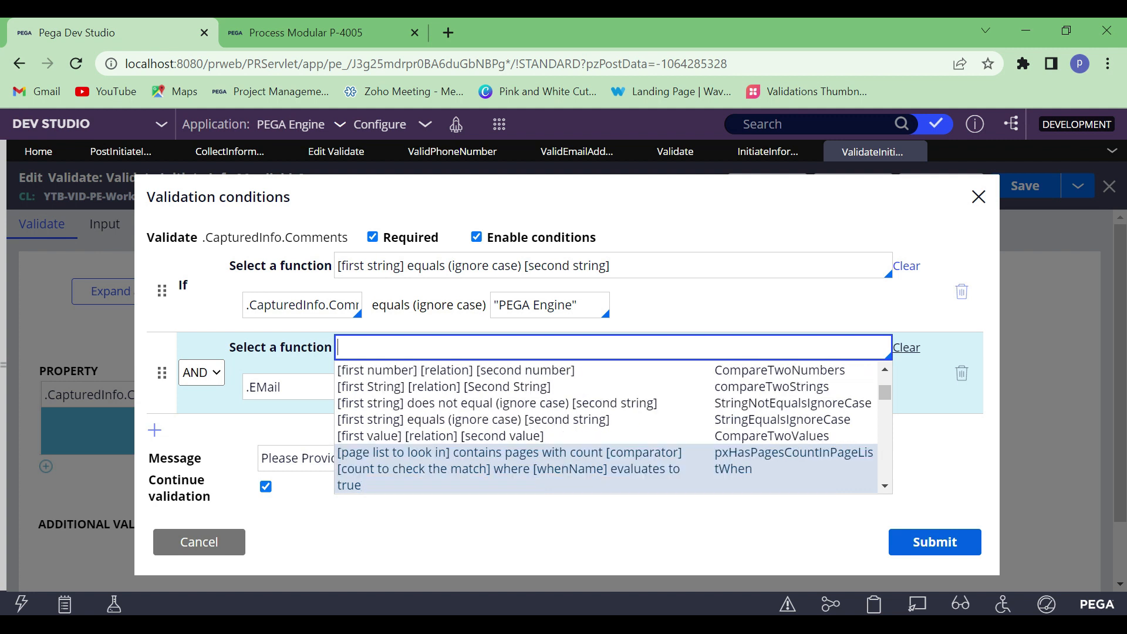
key(Down)
key(Down)
key(Down)
key(Down)
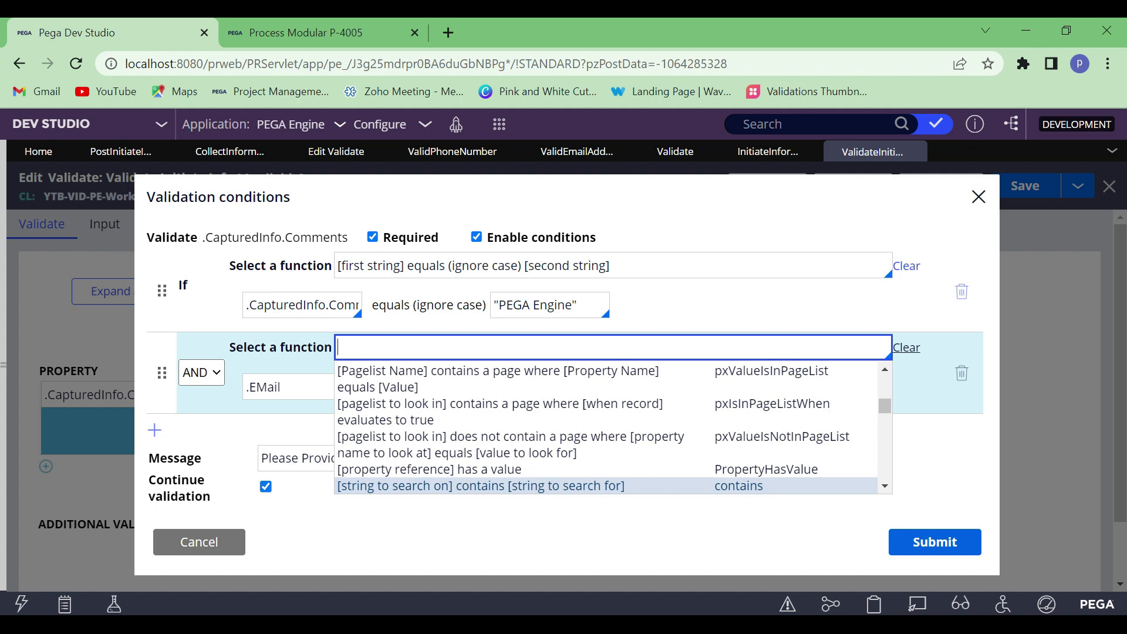
key(Down)
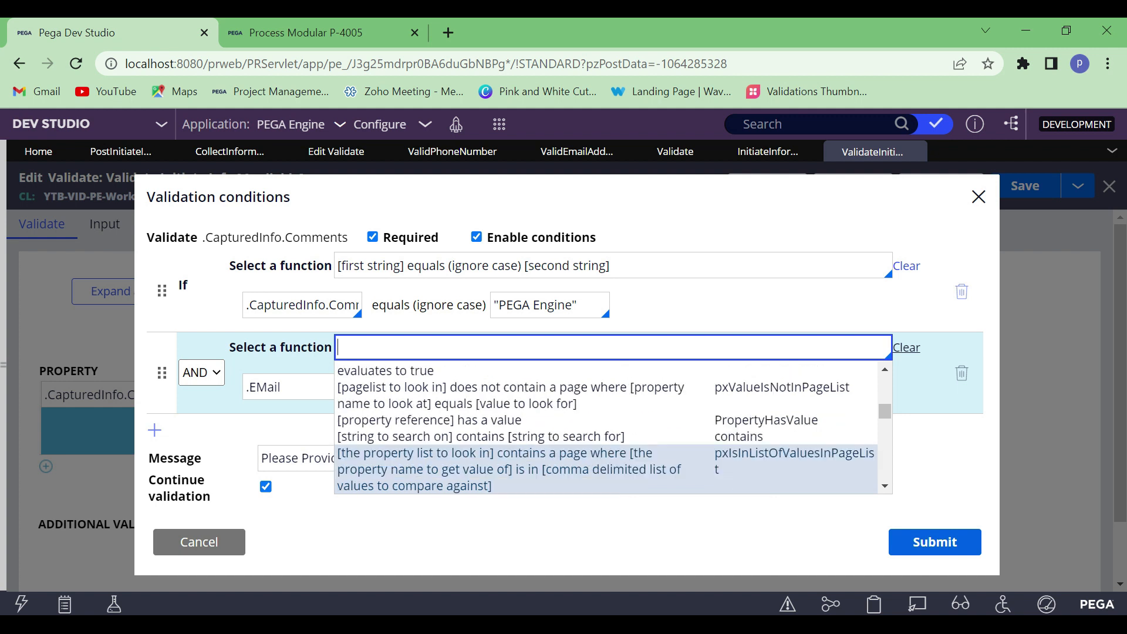
key(Down)
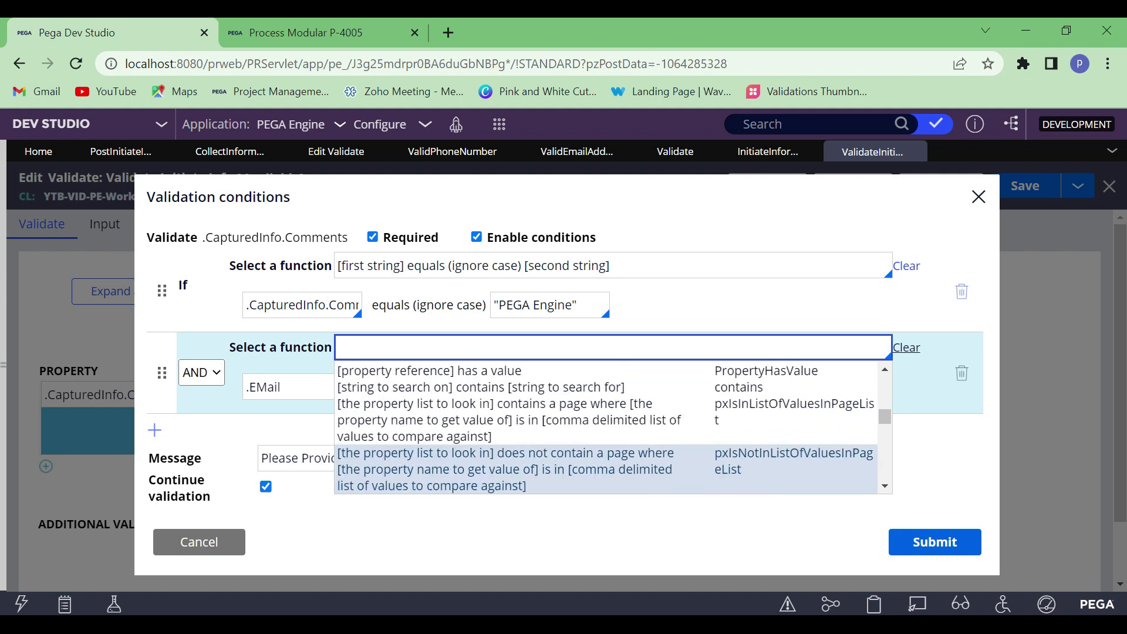
key(Down)
key(Down)
key(Down)
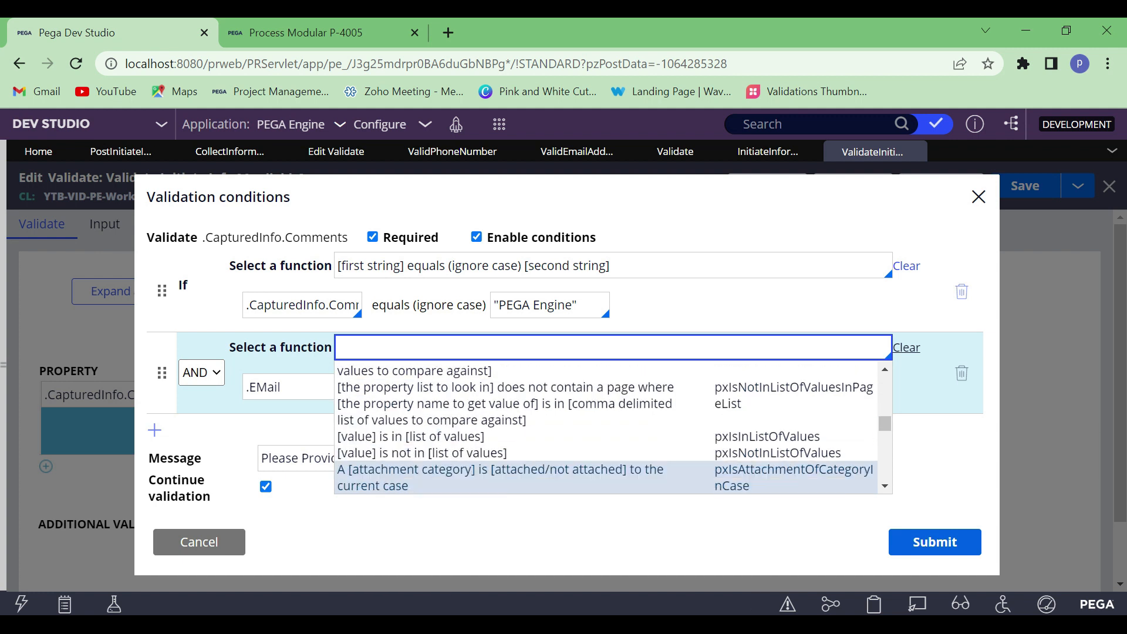
key(Down)
key(Down)
key(Down)
key(Down)
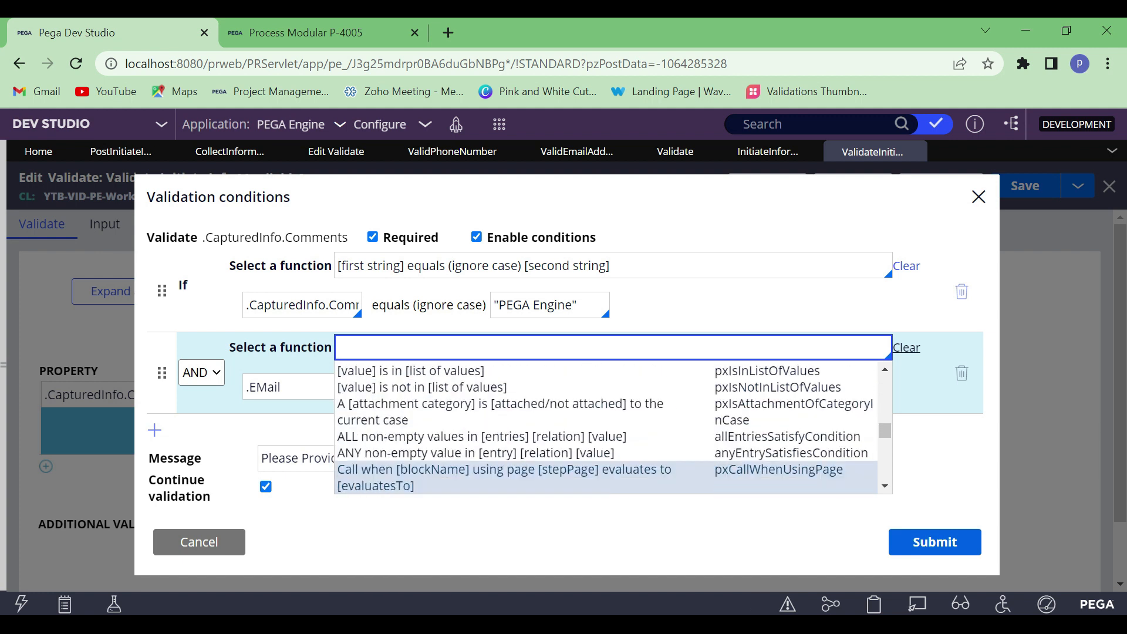
key(Down)
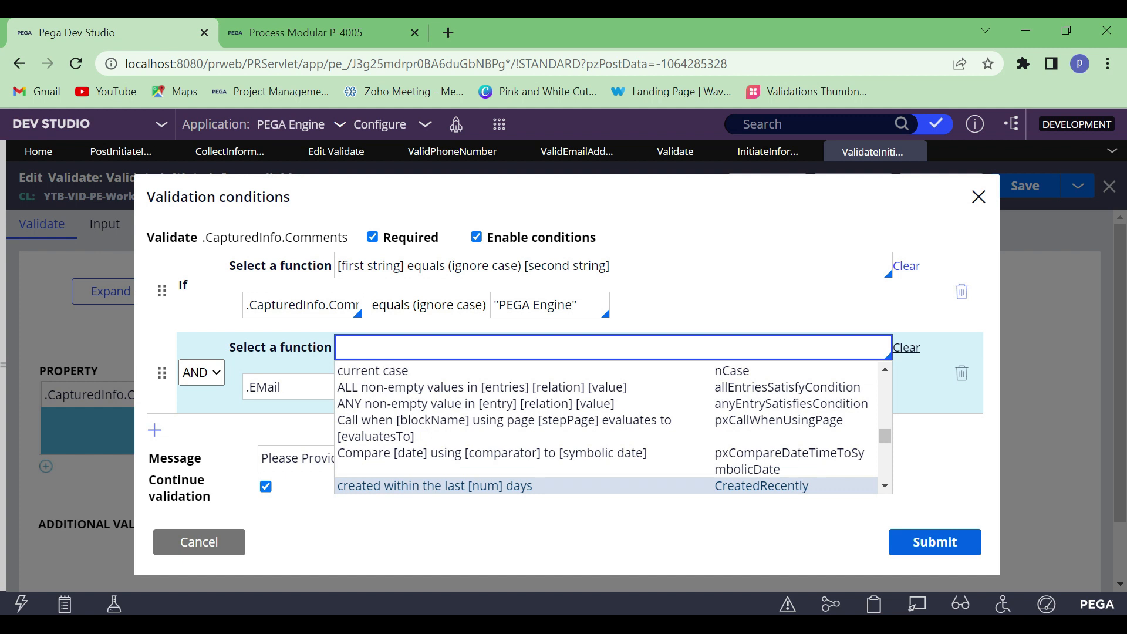
key(Down)
key(Down)
key(Down)
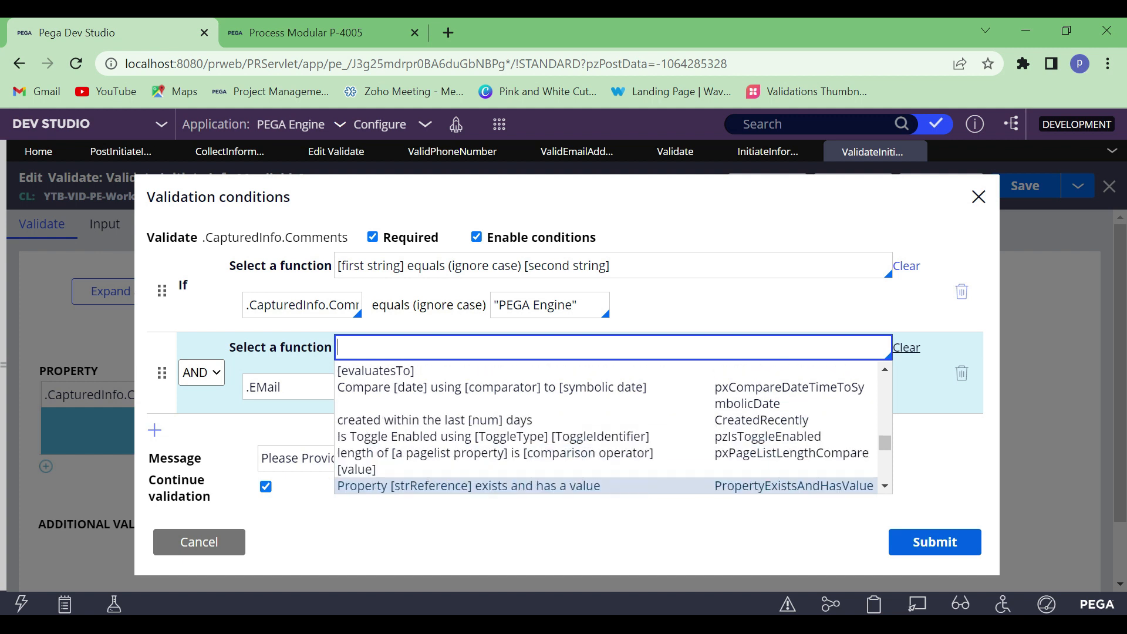
key(Down)
key(Down)
key(Down)
key(Down)
key(Down)
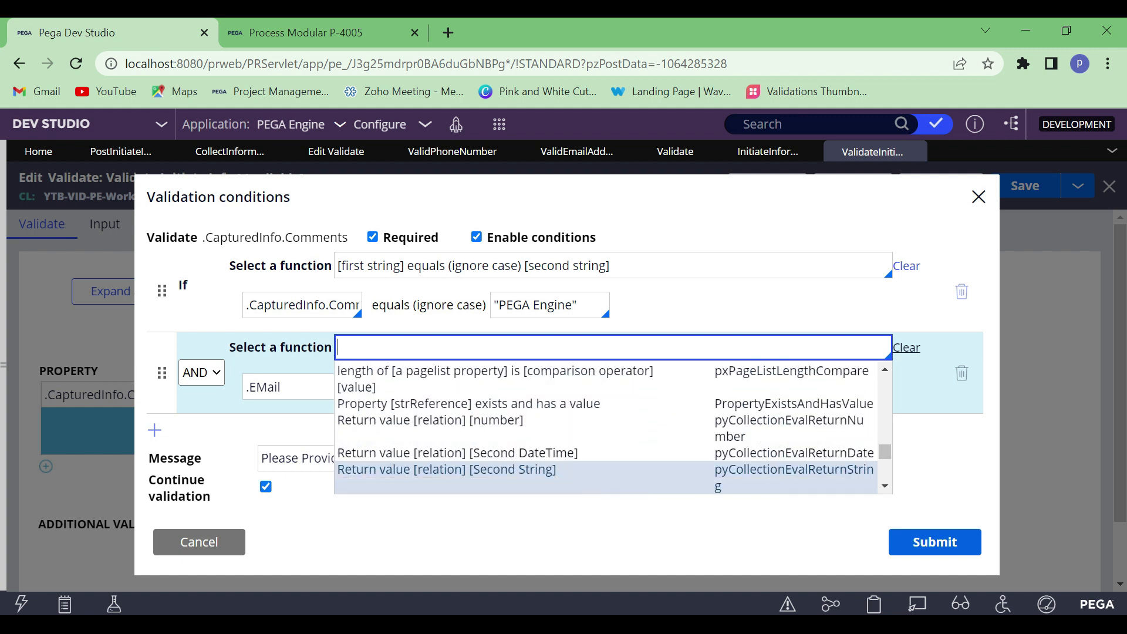
key(Down)
key(Down)
key(Down)
key(Down)
key(Down)
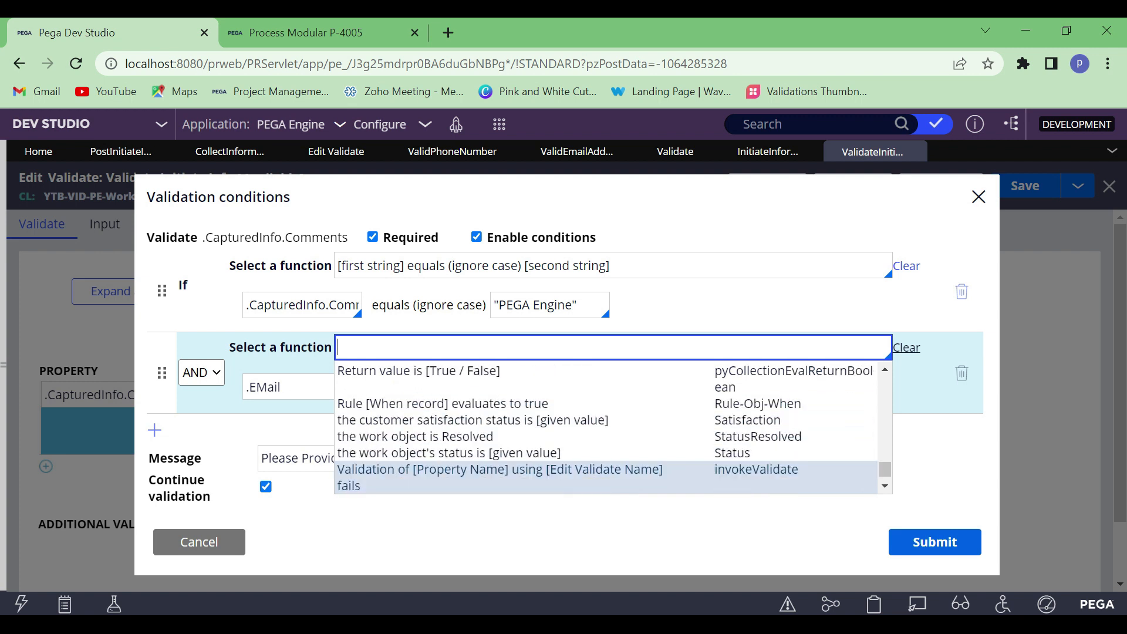
key(Down)
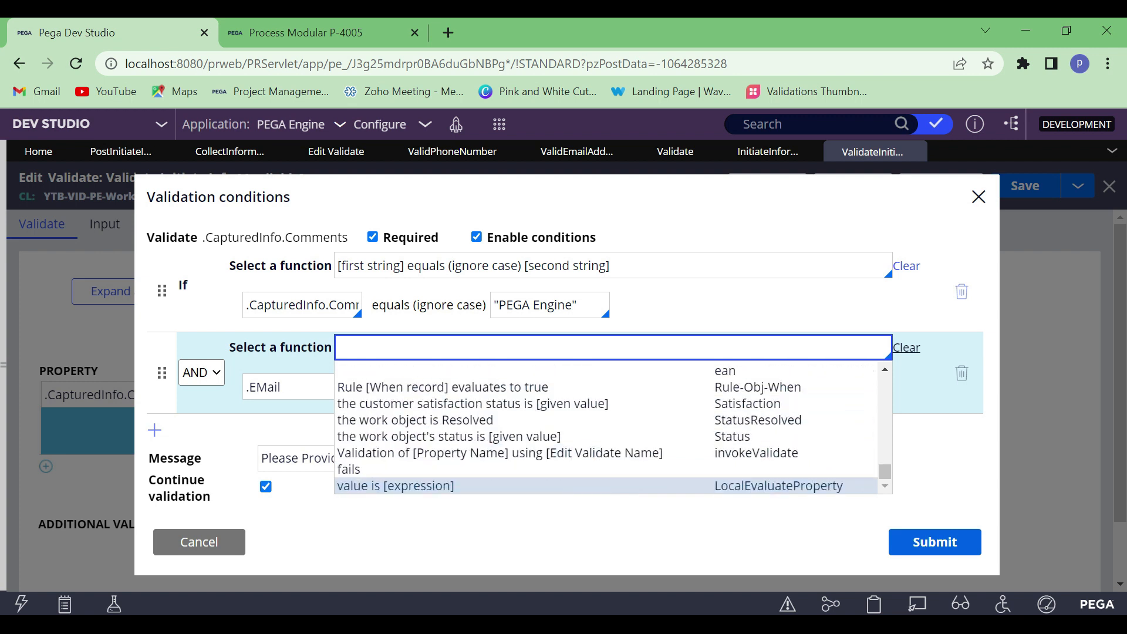
click(514, 530)
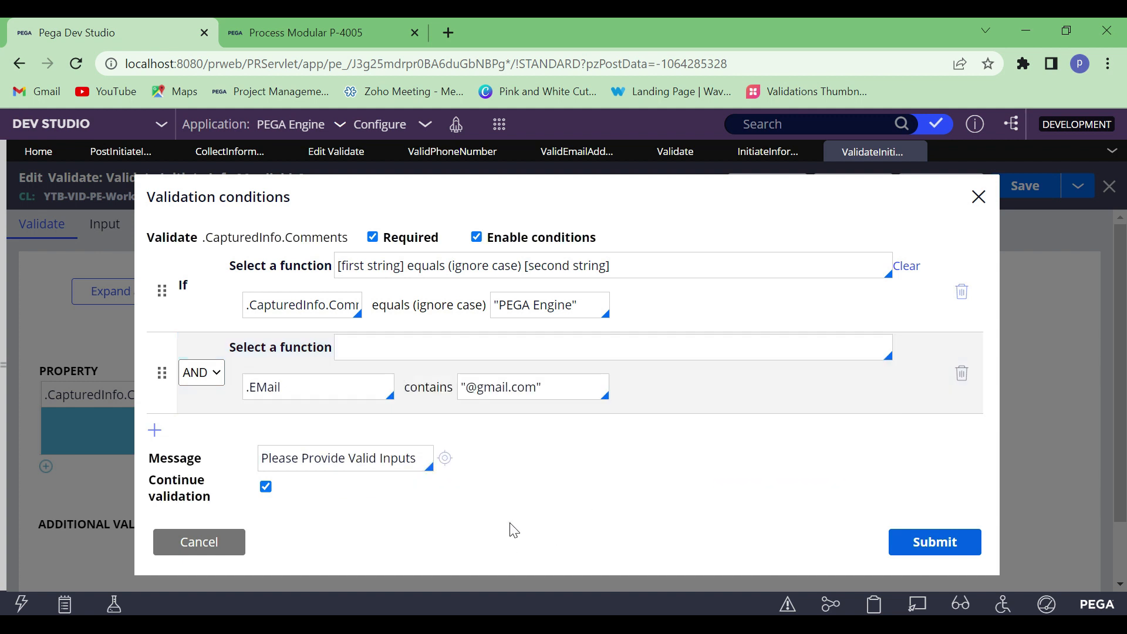
Set the AND condition's function to [string to search on] contains [string to search for]
click(442, 343)
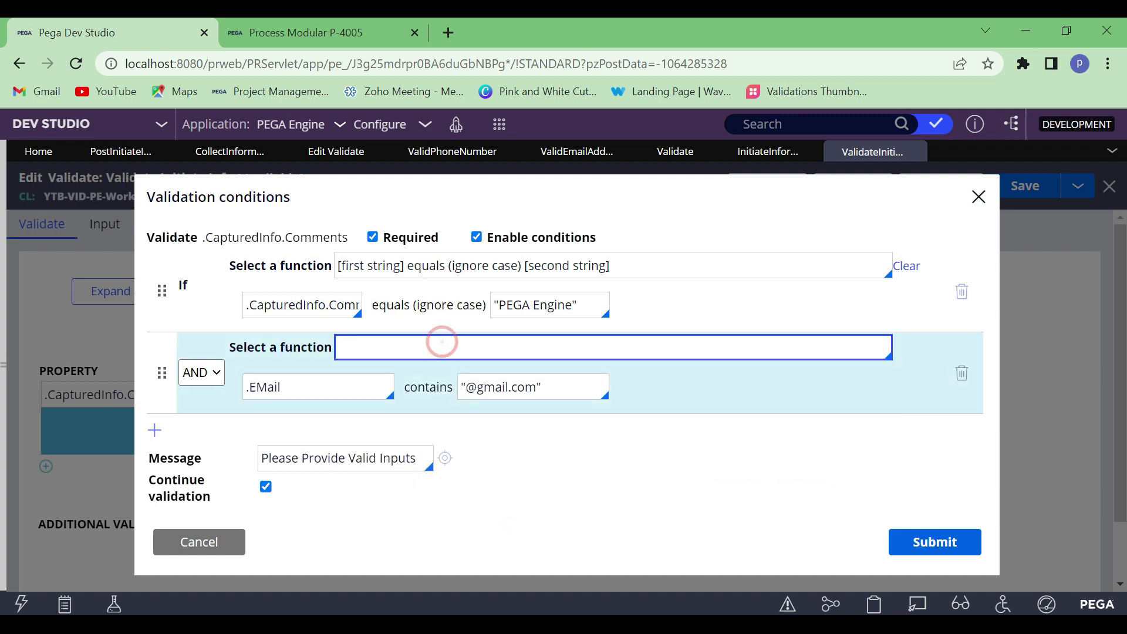
key(Down)
key(Down)
key(Down)
key(Down)
key(Down)
key(Down)
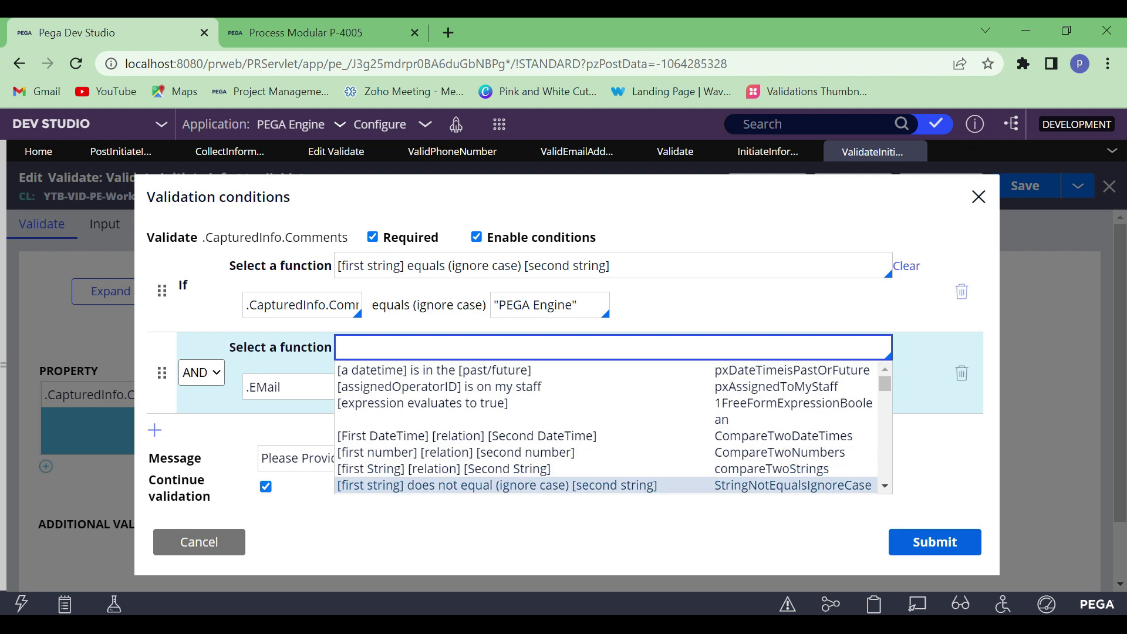
key(Down)
key(Down)
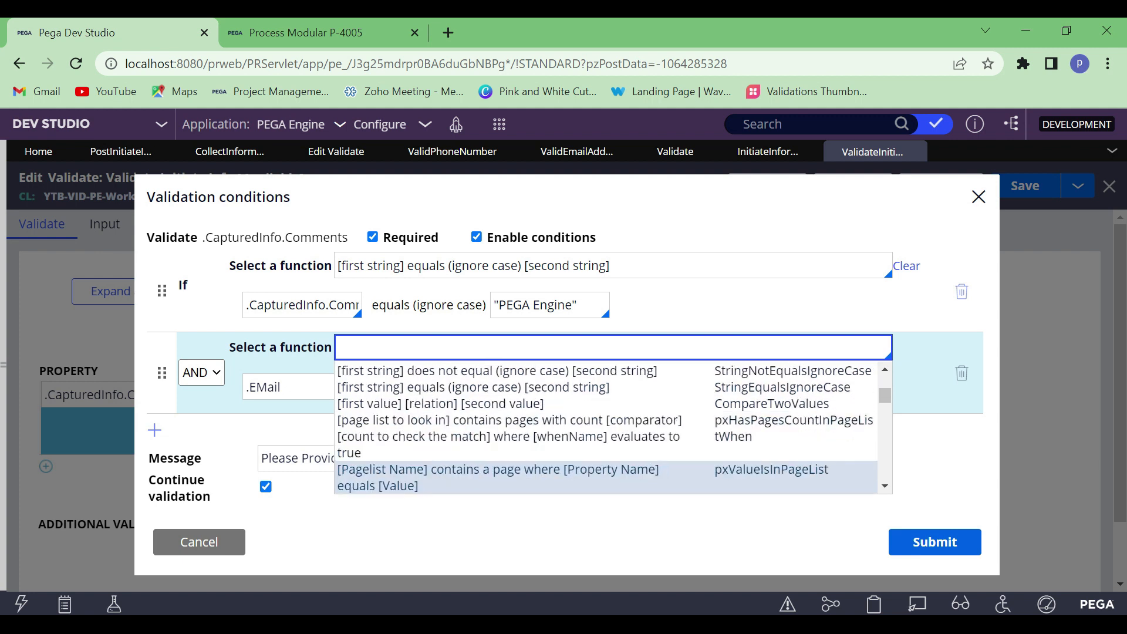
key(Down)
key(Down)
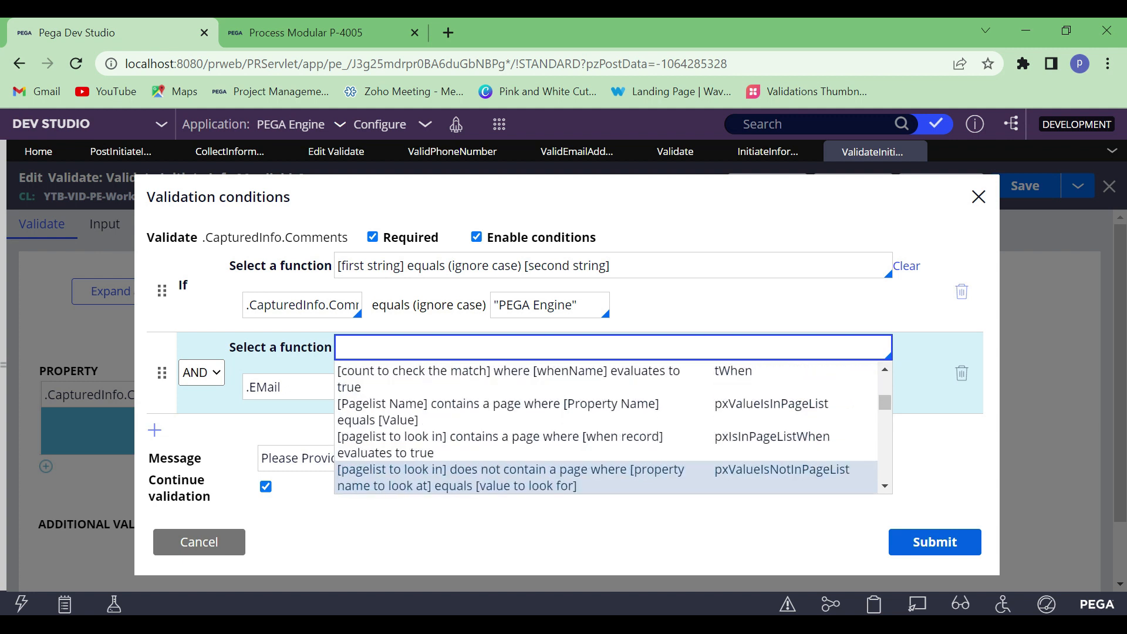
key(Down)
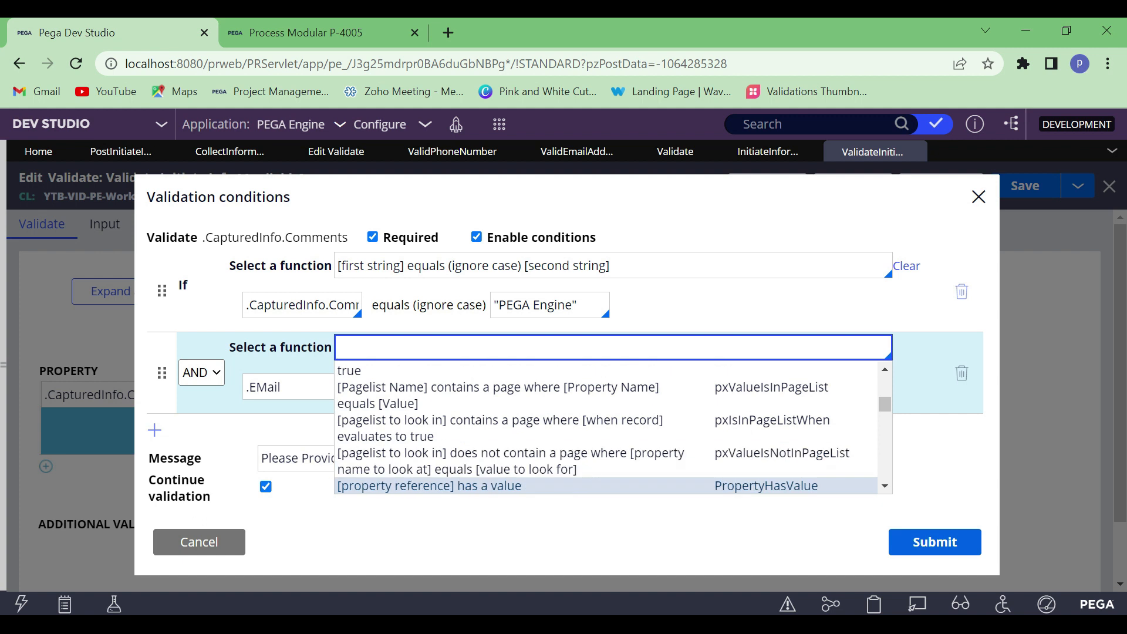
key(Down)
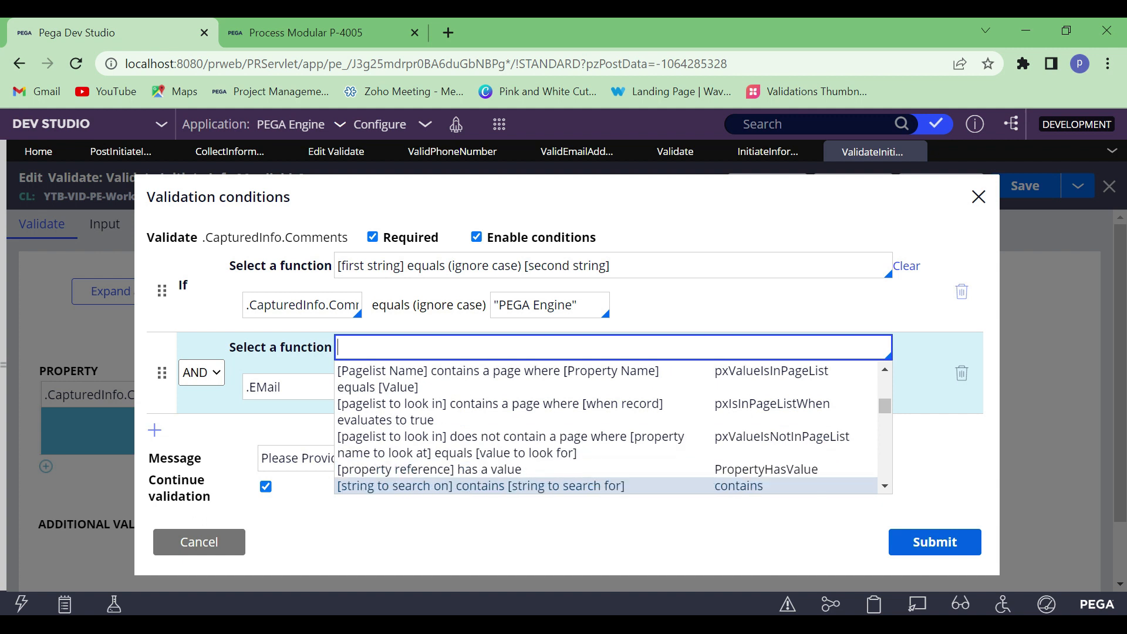
key(Return)
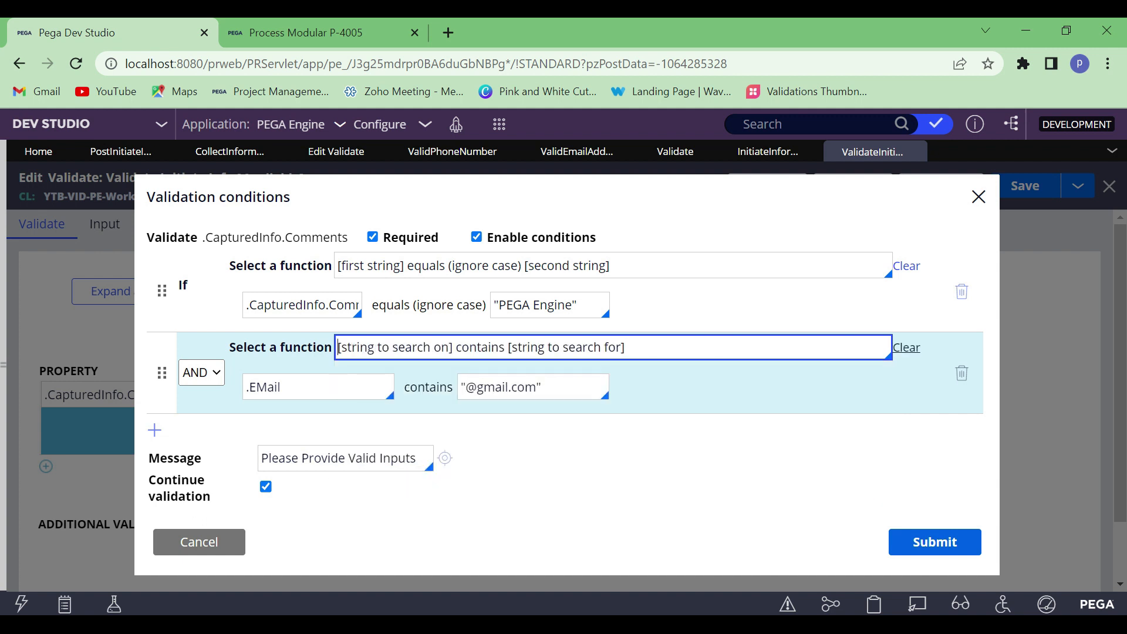
Set the AND condition's comparison value for .EMail to "_", submit the validation conditions and save the Validate Initiate Info rule
click(537, 388)
key(BackSpace)
key(BackSpace)
key(BackSpace)
key(BackSpace)
key(BackSpace)
key(BackSpace)
key(BackSpace)
key(BackSpace)
key(BackSpace)
key(BackSpace)
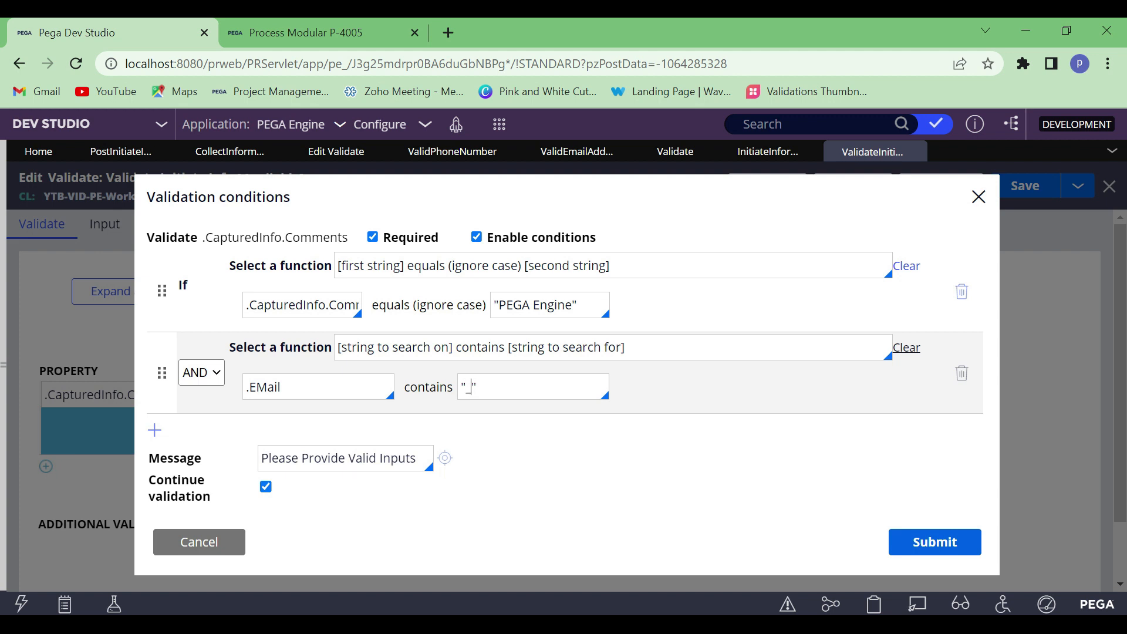
click(922, 543)
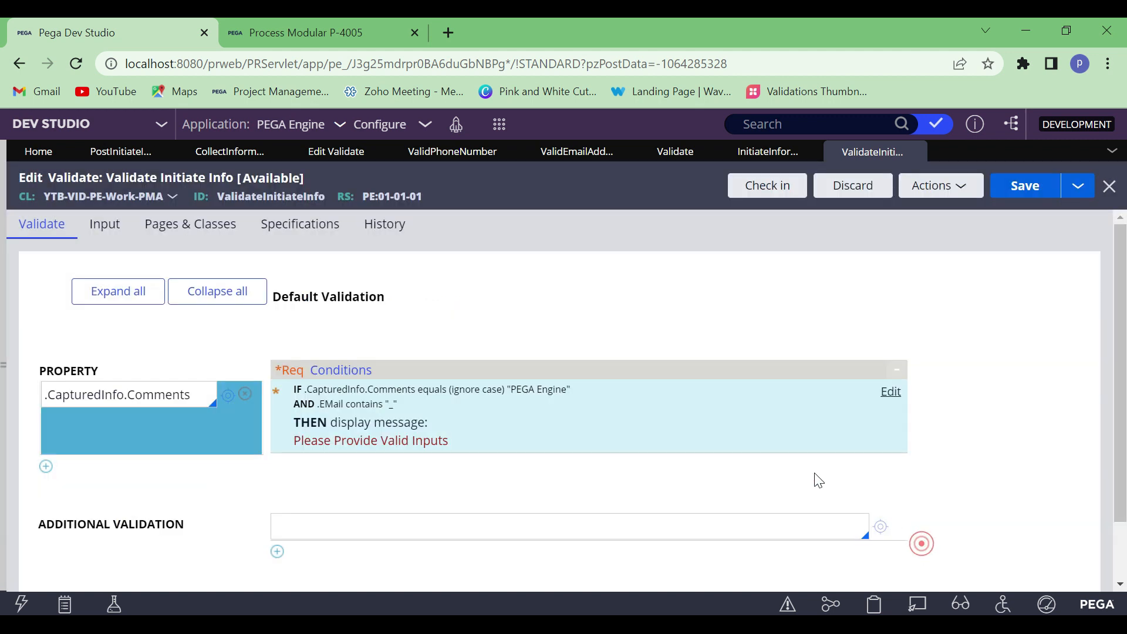
click(1025, 187)
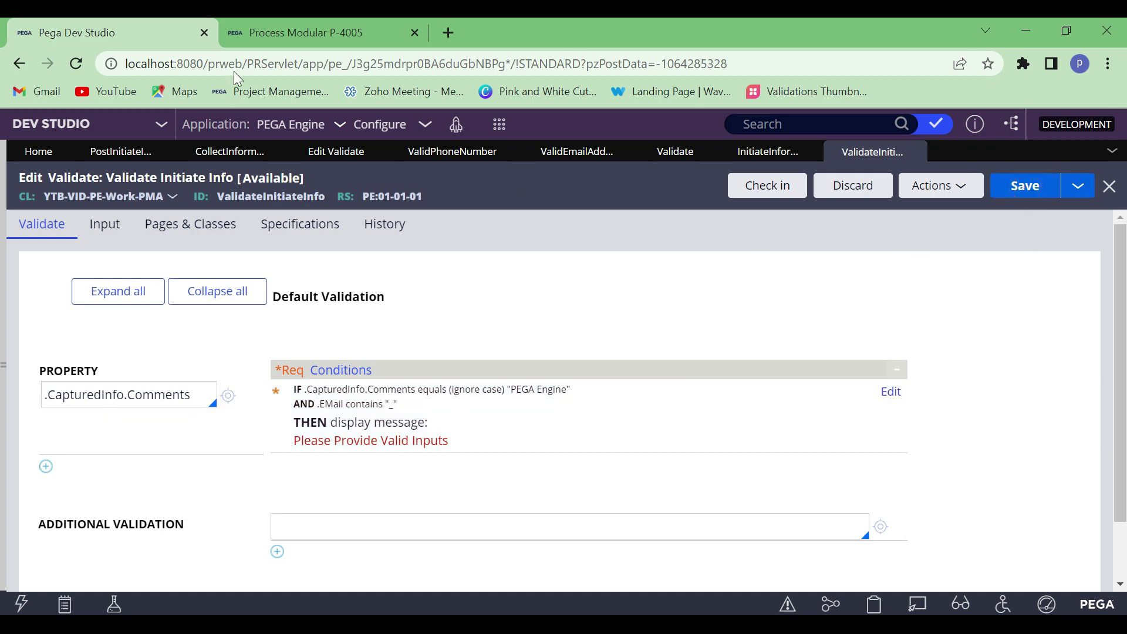
Create a new Process Modular case in the user portal, open its Initiate_Flow assignment and collapse Projects Info
click(299, 23)
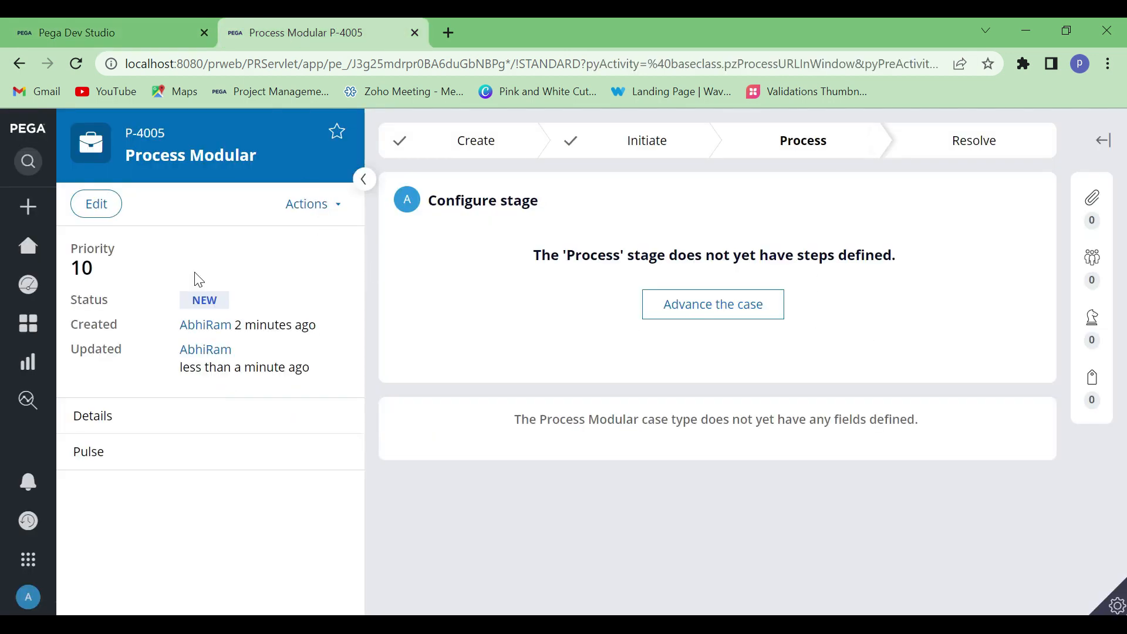
click(62, 217)
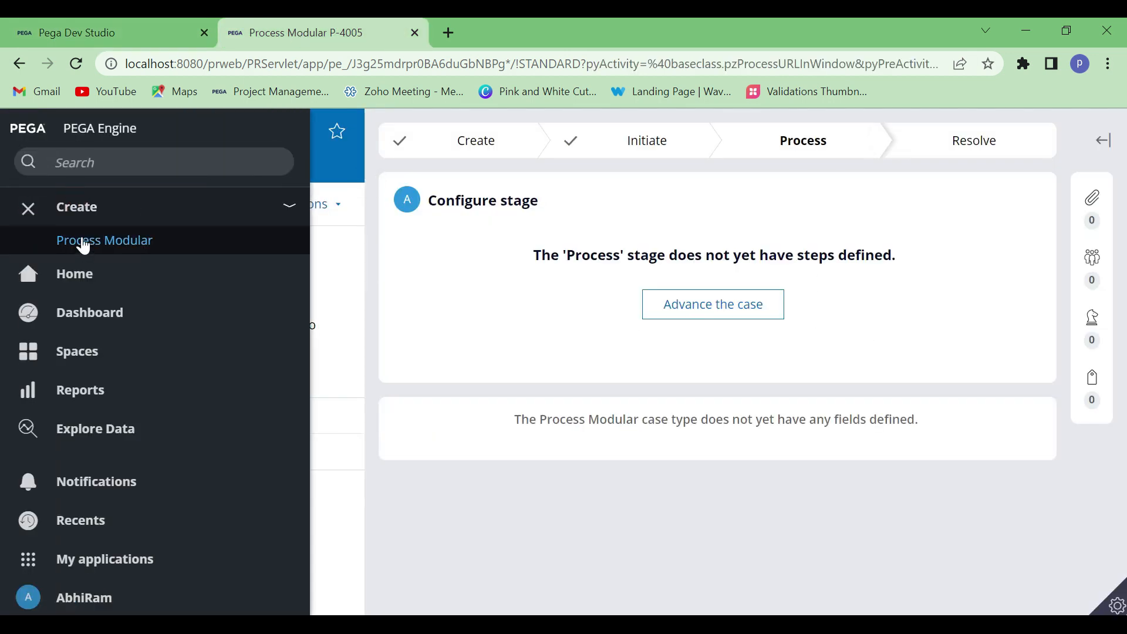
click(83, 245)
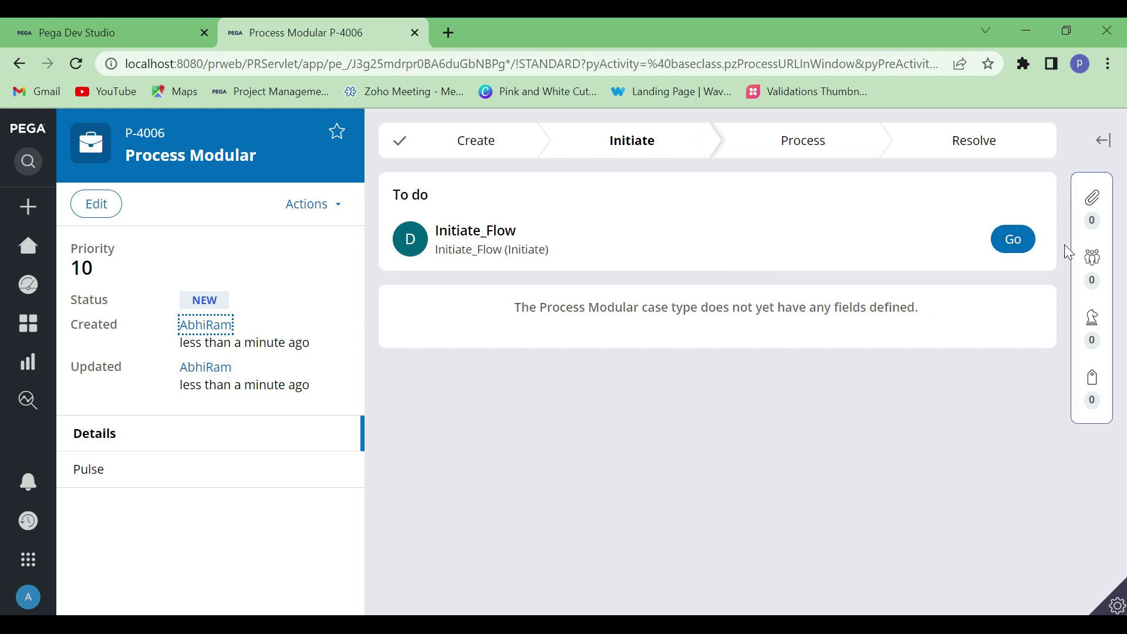
click(1008, 245)
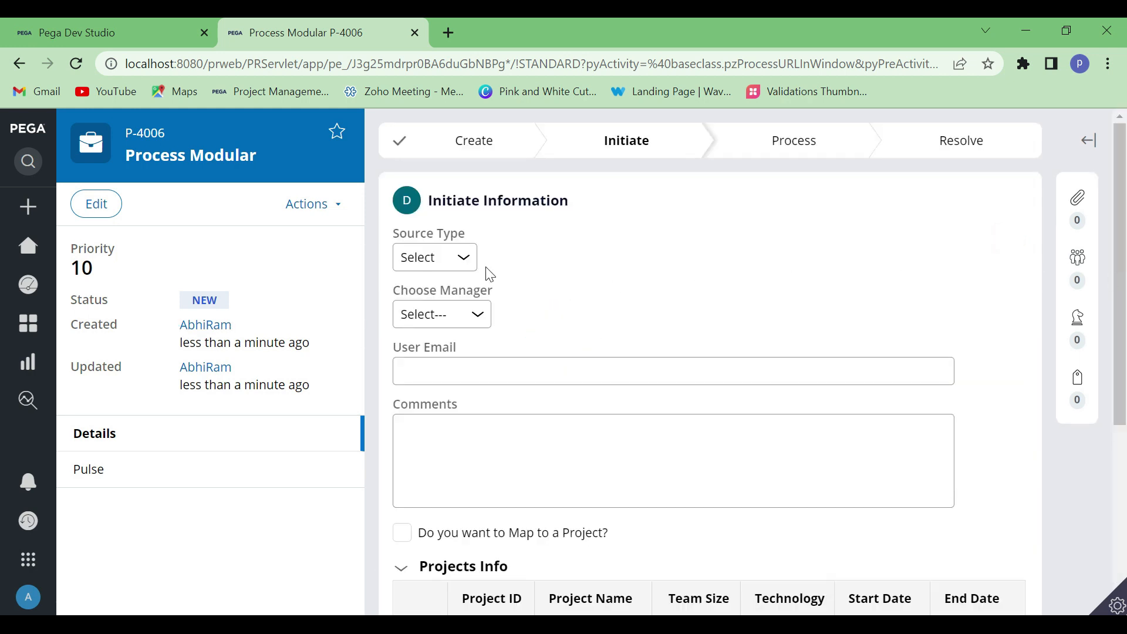
click(404, 572)
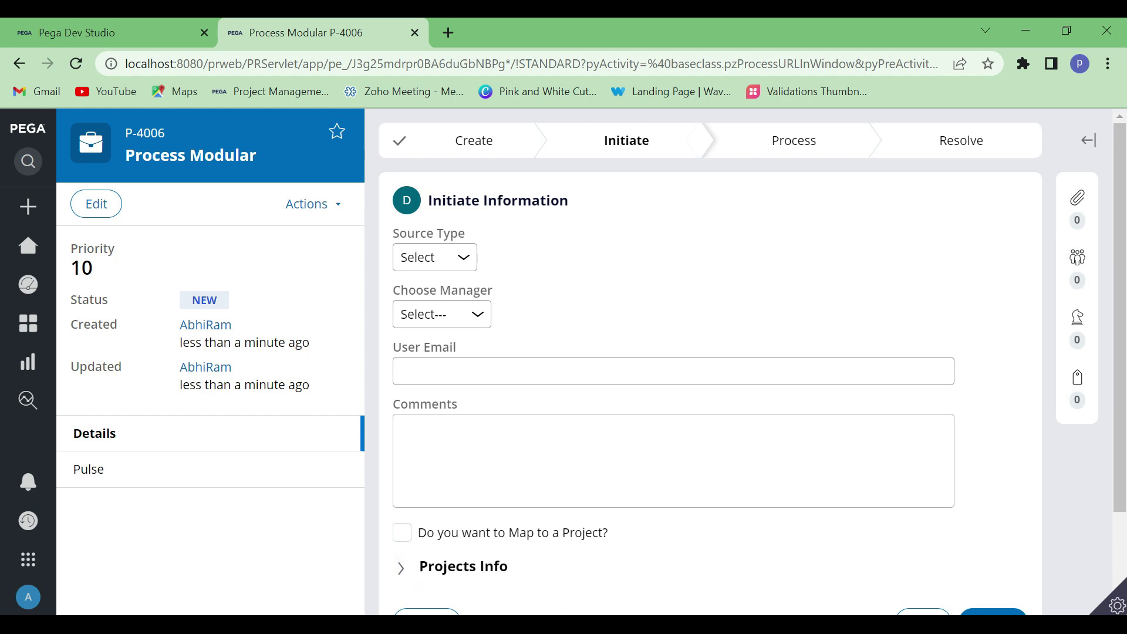
Fill in User Email with a Gmail address that contains an underscore
click(478, 370)
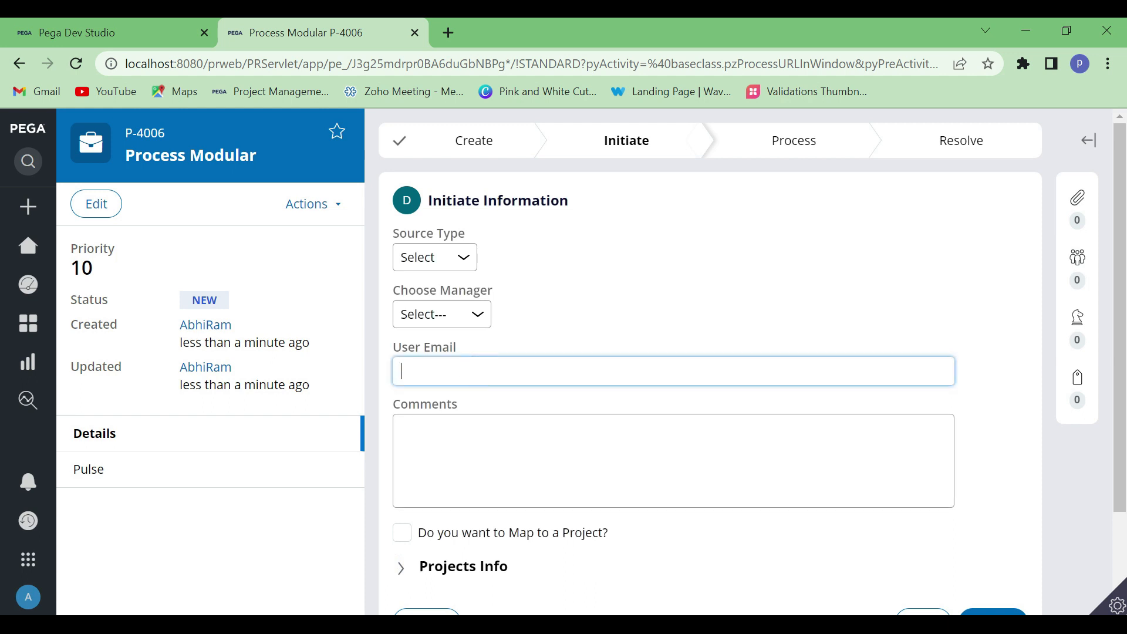
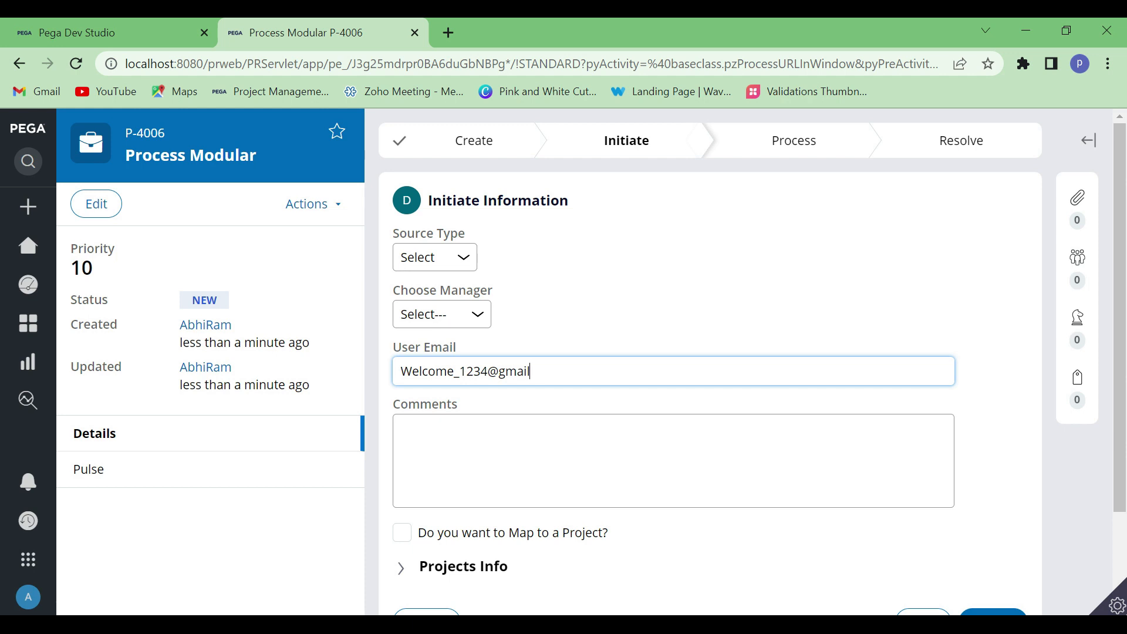
Enter "PEGA Engine" as the Comments and submit the Initiate Information form
click(504, 471)
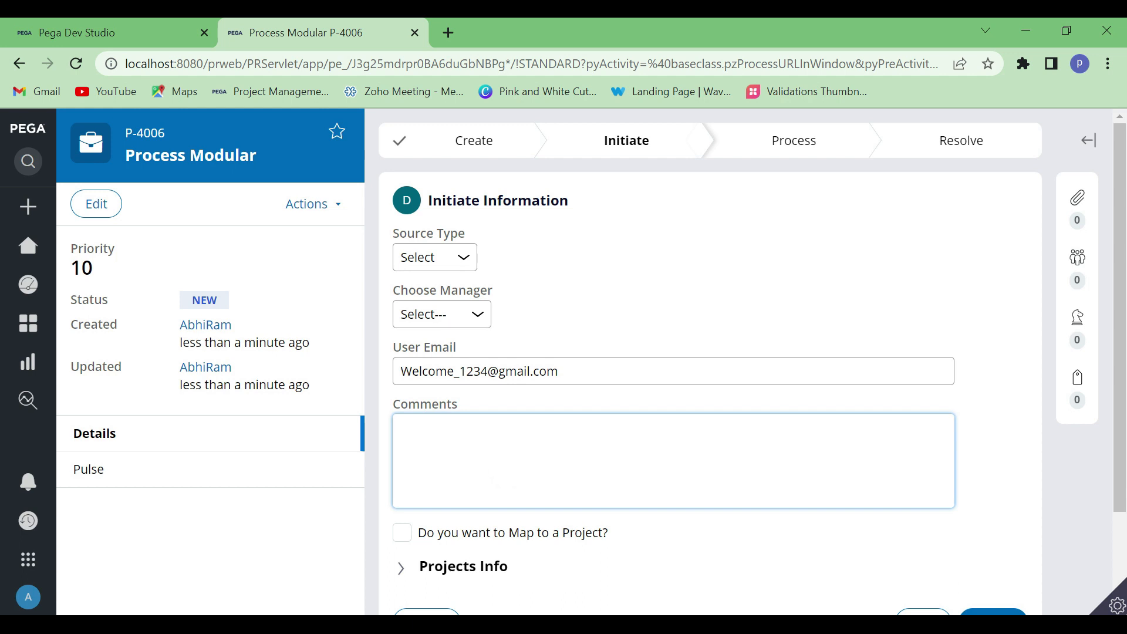
text(PEGA Engine)
click(828, 293)
scroll(829, 293, down, 3)
click(984, 500)
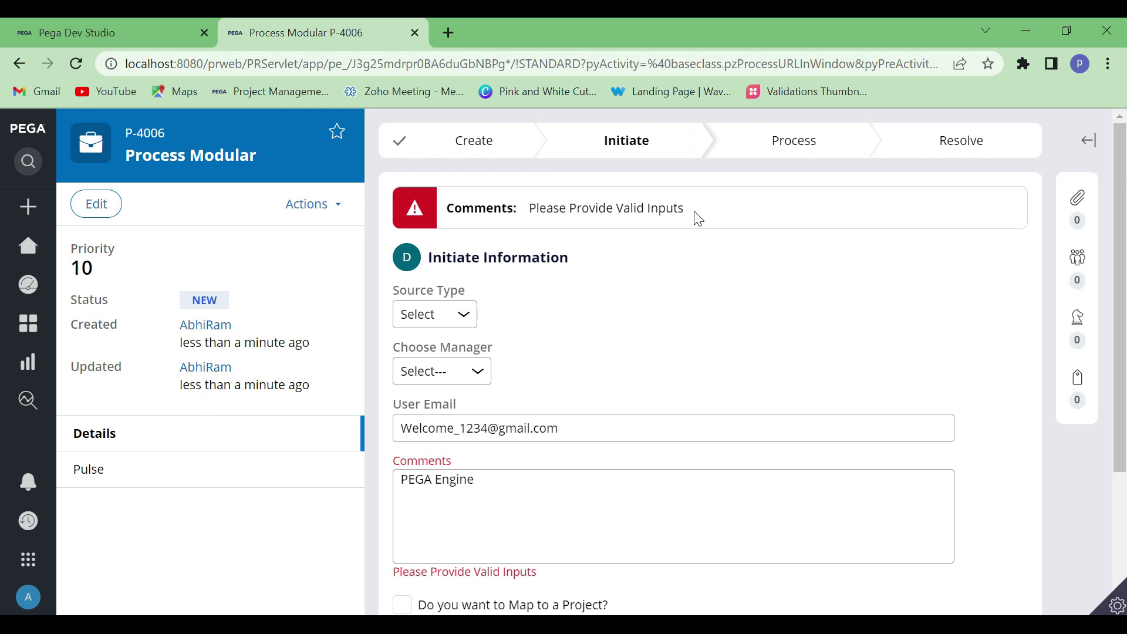
Examine the validation result on the Comments field and compare it with the property defined in the Validate rule in Dev Studio
scroll(467, 479, down, 1)
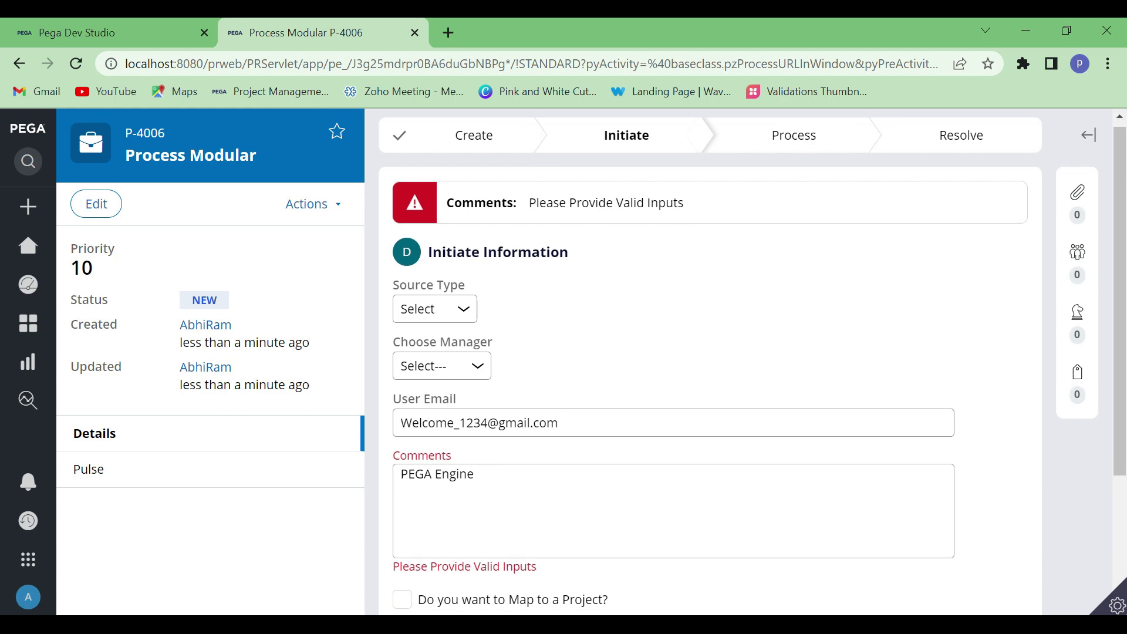
drag(539, 487, 401, 387)
click(118, 33)
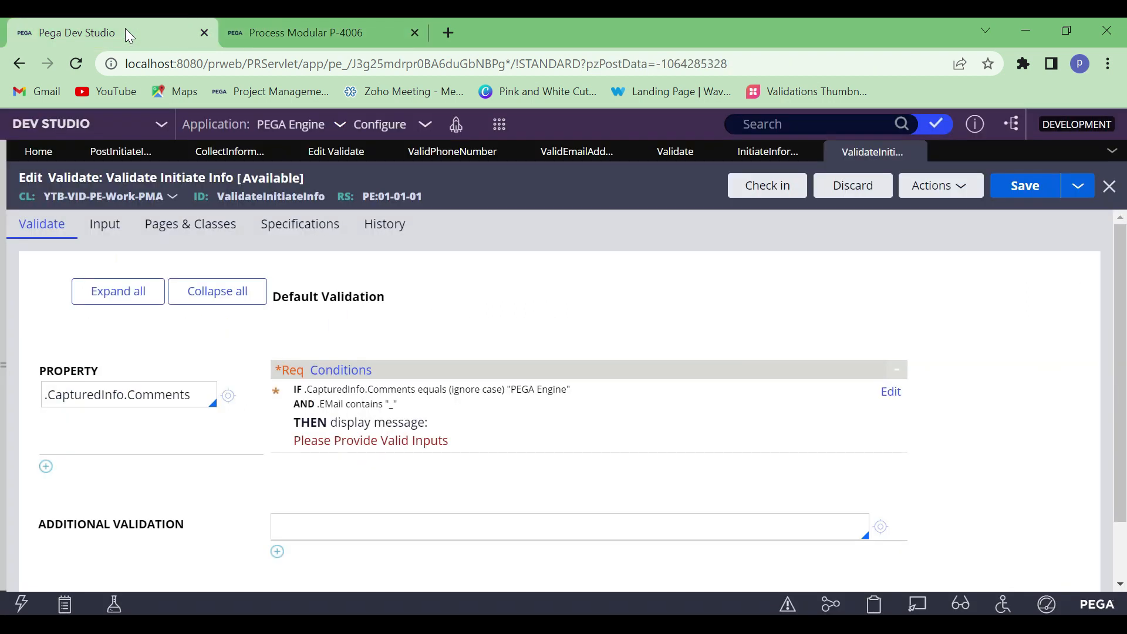
click(173, 433)
double_click(159, 395)
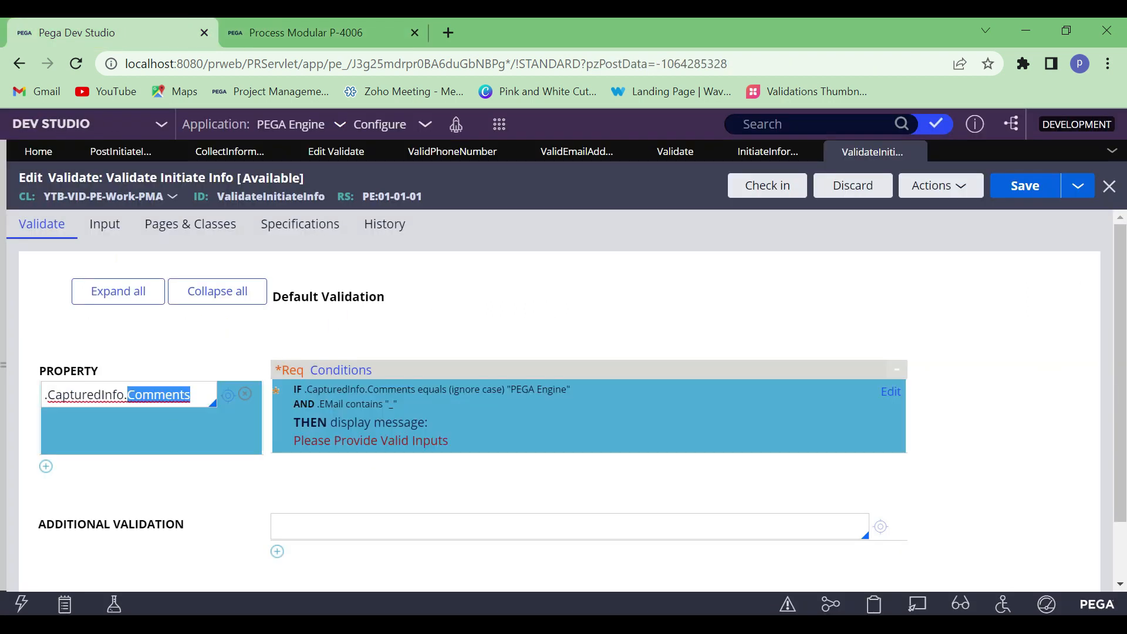
click(202, 400)
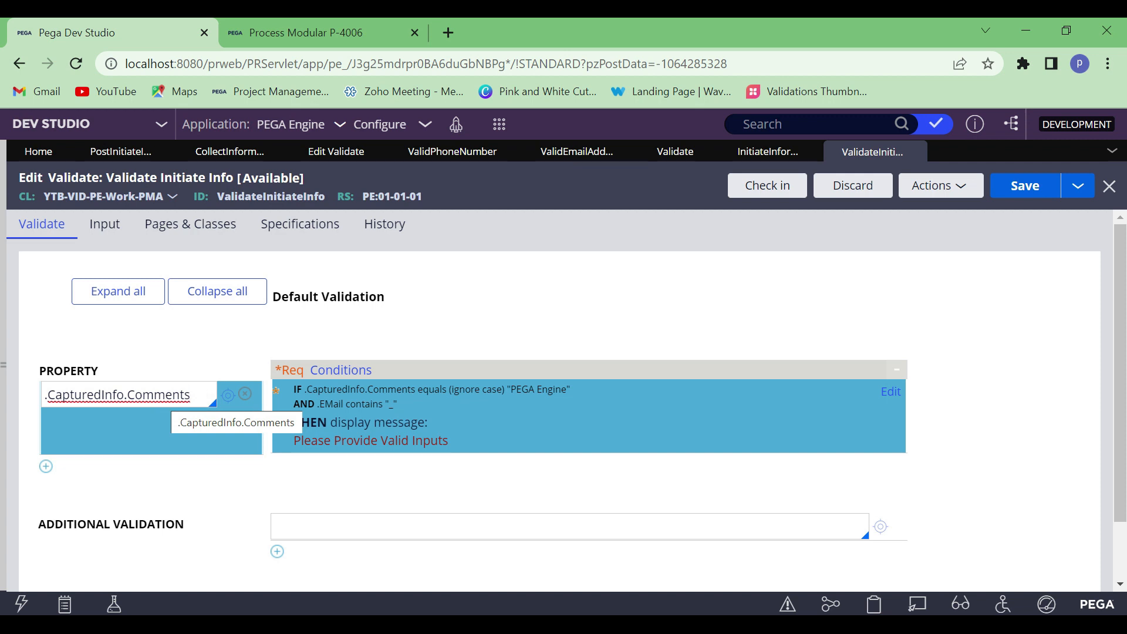
double_click(88, 395)
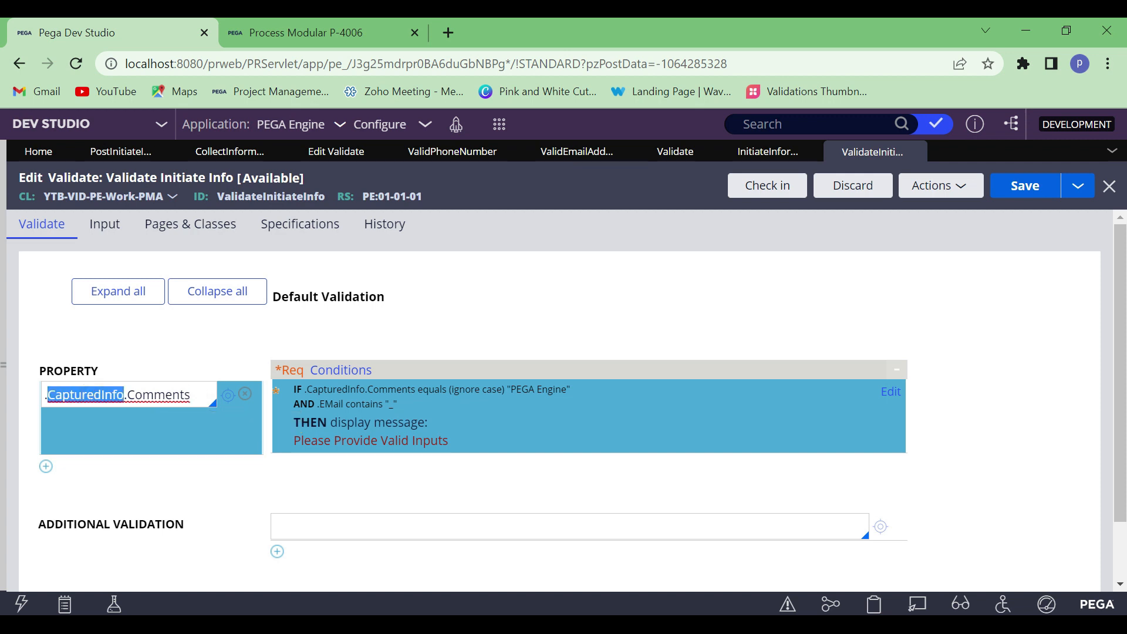
Return to the Process Modular case, expand Projects Info and examine the form's fields and project list
click(312, 32)
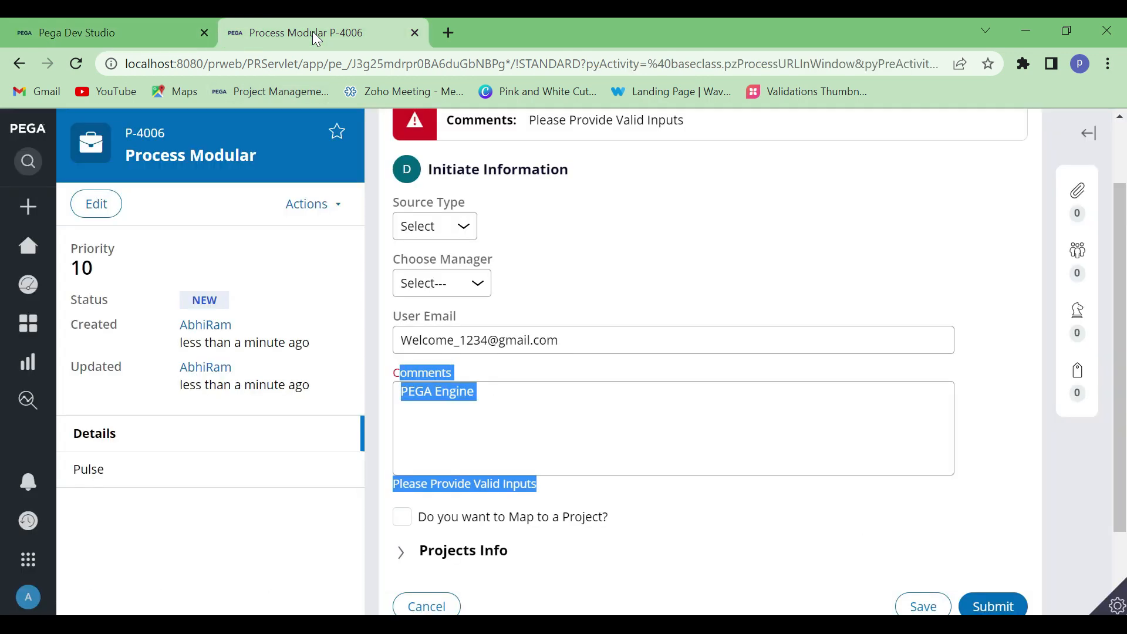
click(552, 403)
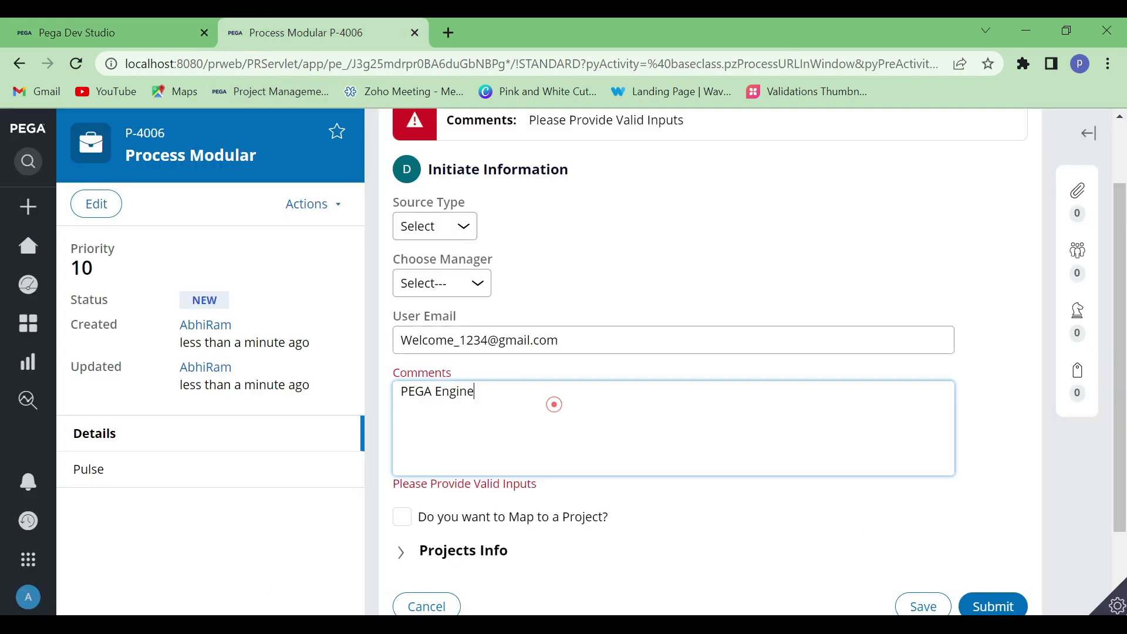
scroll(555, 405, down, 2)
click(402, 450)
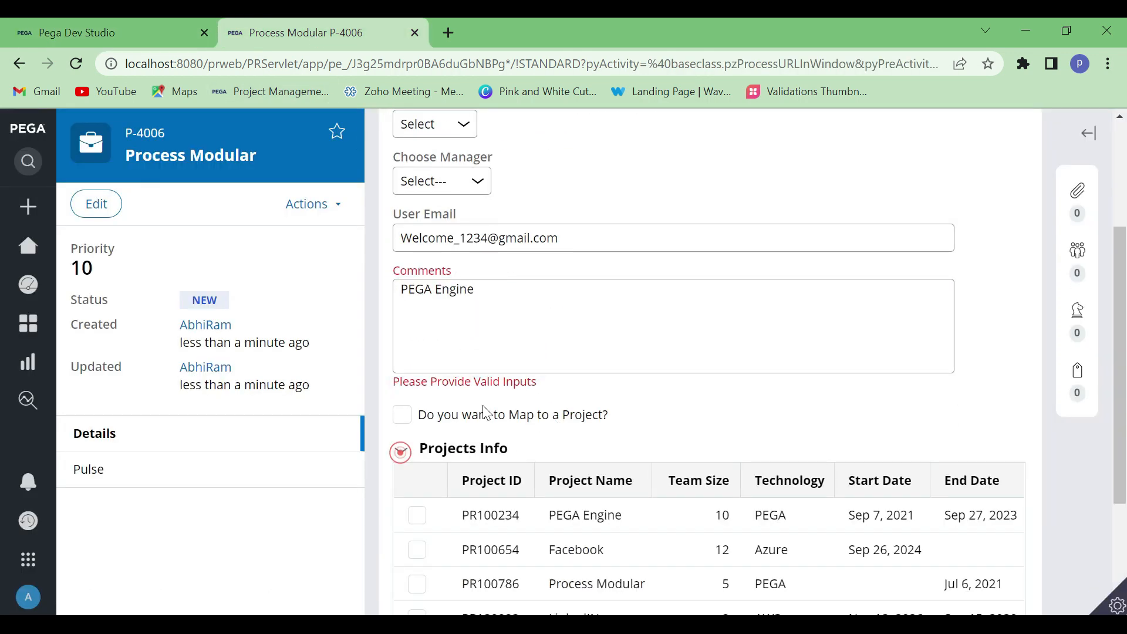
scroll(400, 453, down, 3)
scroll(373, 190, up, 6)
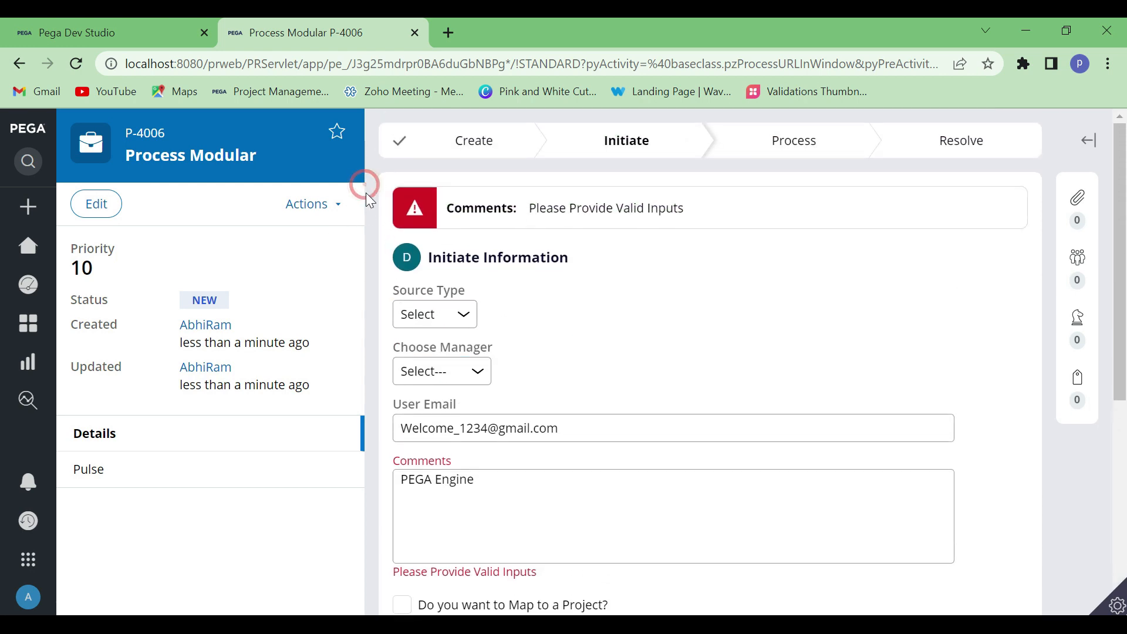
scroll(669, 344, down, 4)
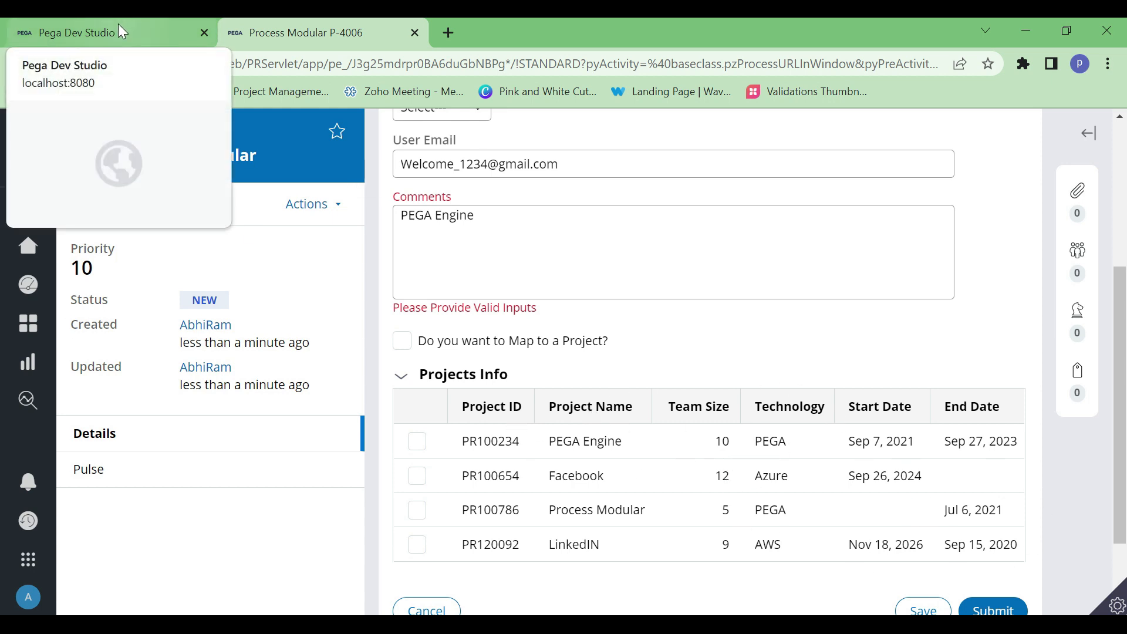
Try out selecting the PEGA Engine, Facebook and Process Modular projects in the list and clear the selections again
click(416, 442)
click(417, 477)
click(418, 509)
click(418, 476)
click(417, 510)
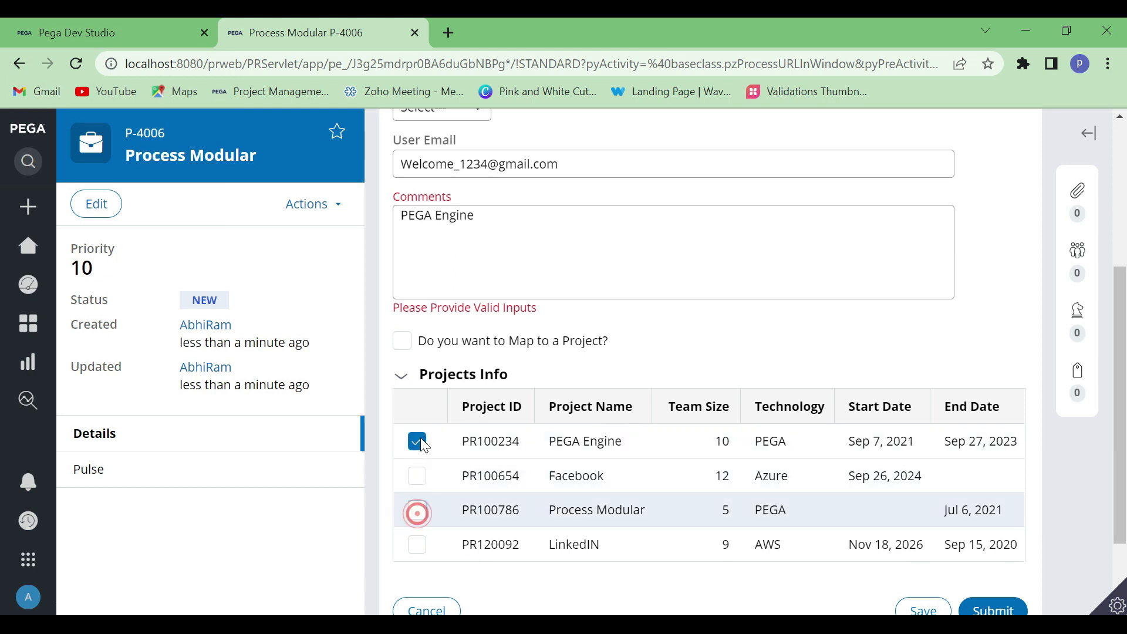
click(417, 441)
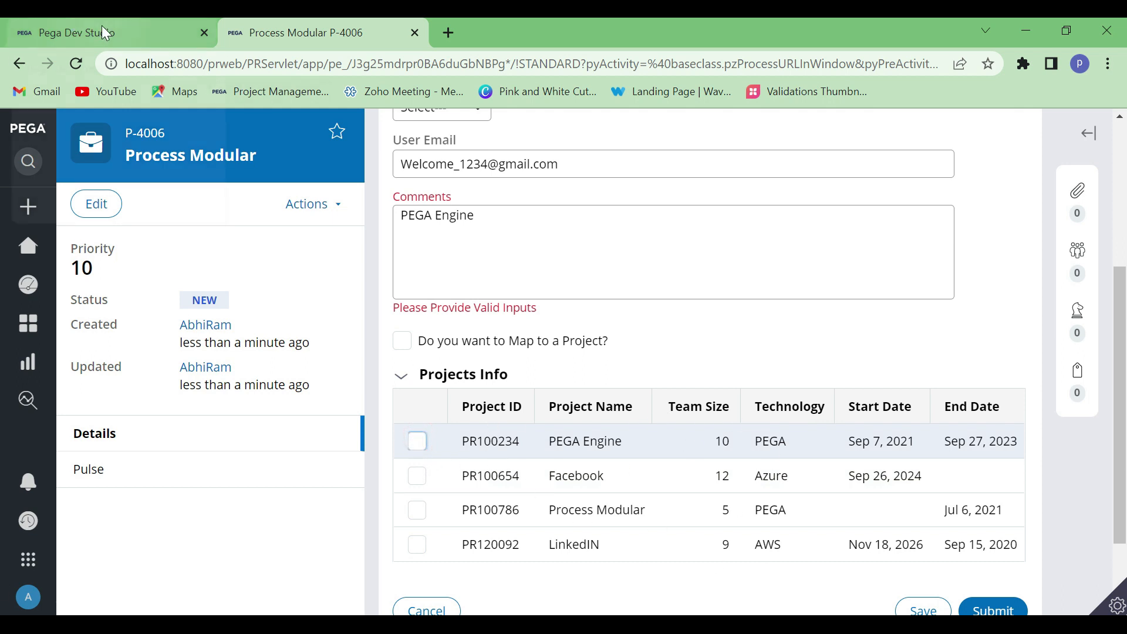
Add an empty property row below .CapturedInfo.Comments in Dev Studio's Validate rule, check the case form, and open the new row's property for entry
mouse_move(102, 26)
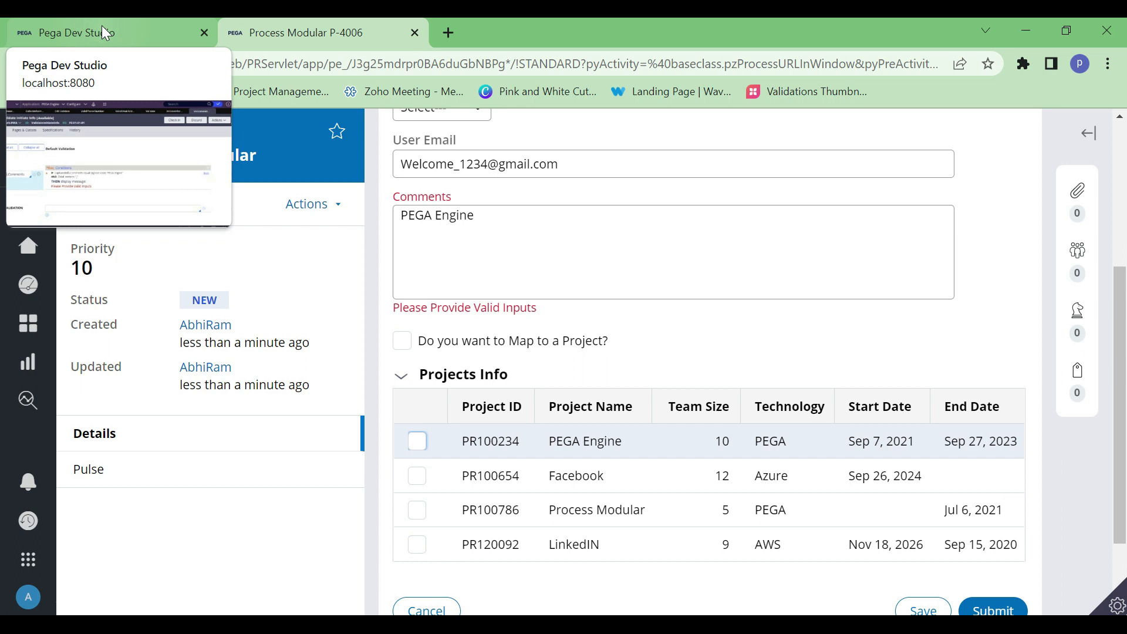
click(101, 28)
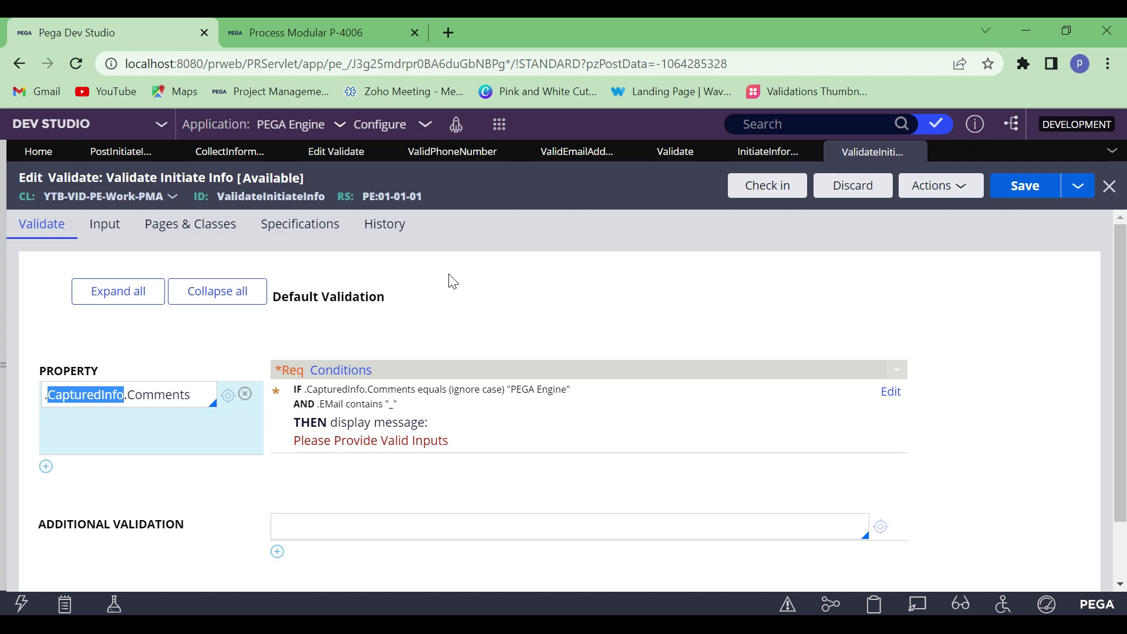
click(45, 467)
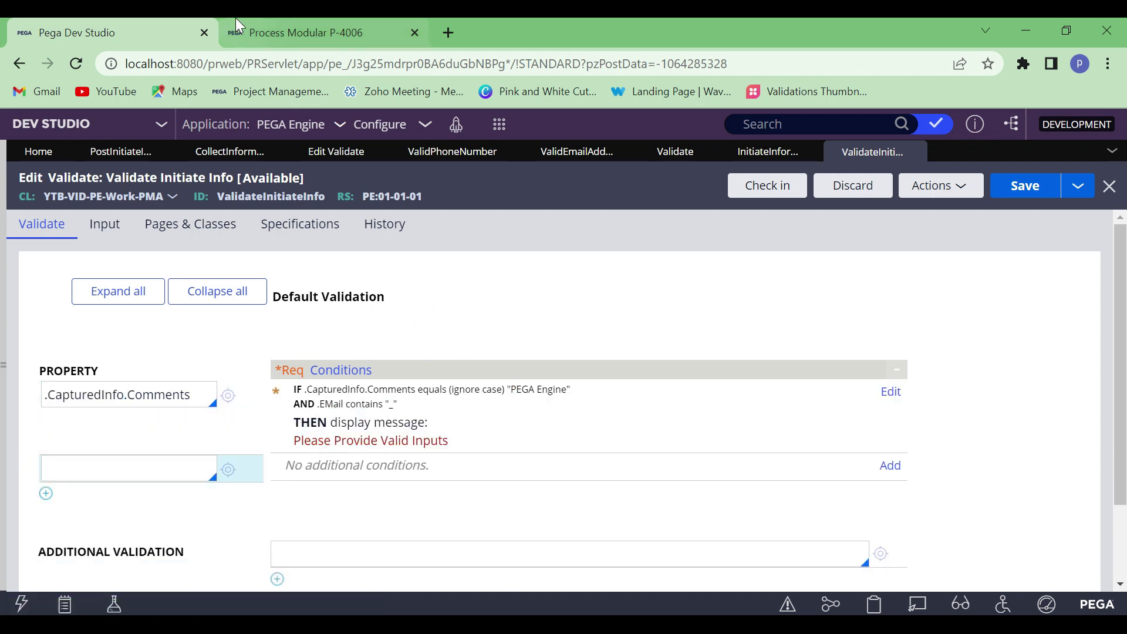
click(237, 26)
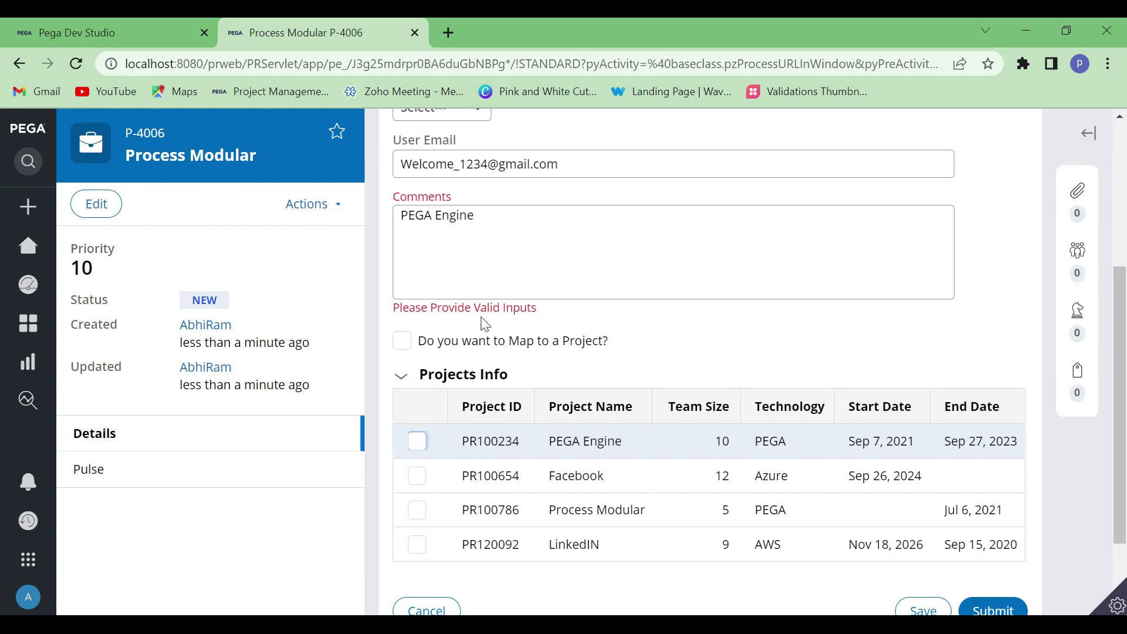
scroll(481, 318, up, 3)
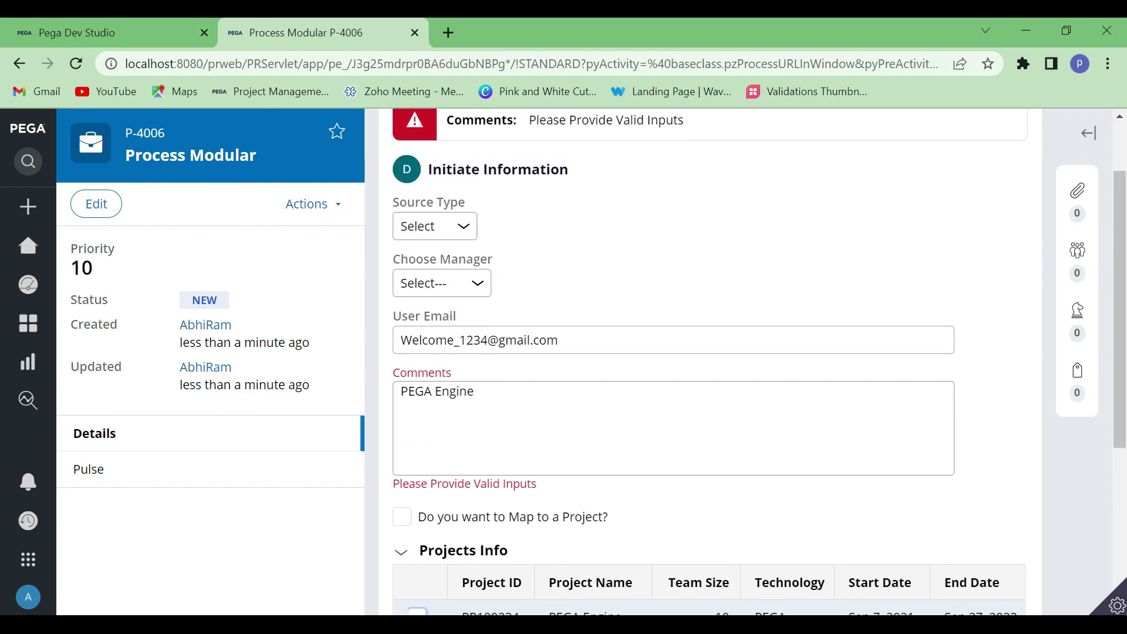
click(104, 23)
click(126, 470)
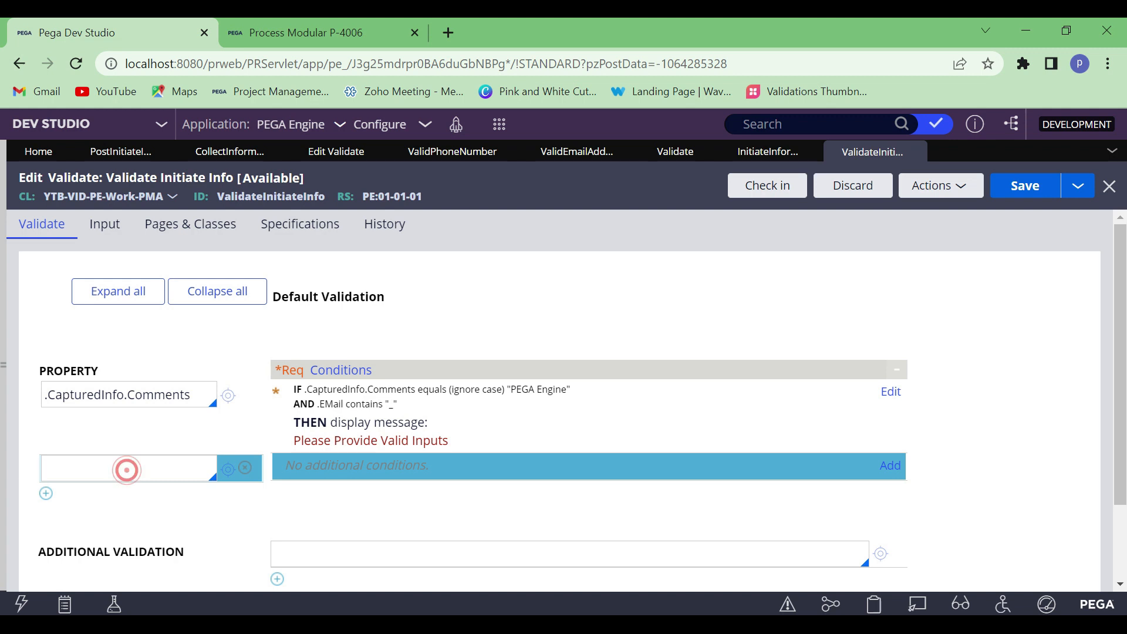
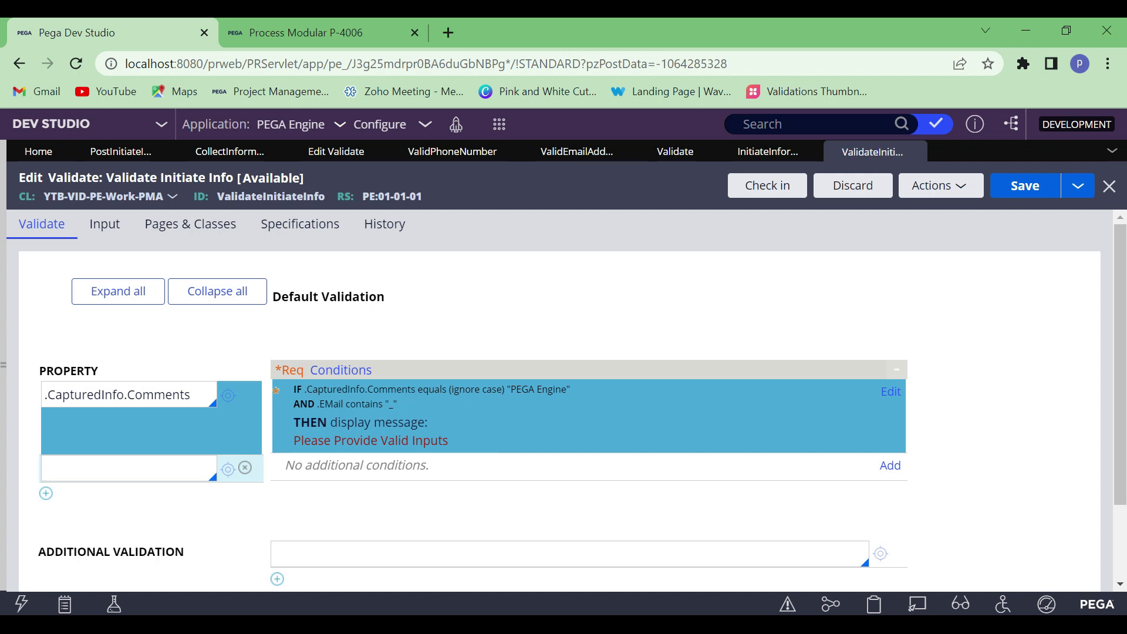
Examine the Projects Info list in the Process Modular case, then the empty property row and page definitions of the Validate rule in Dev Studio
click(122, 466)
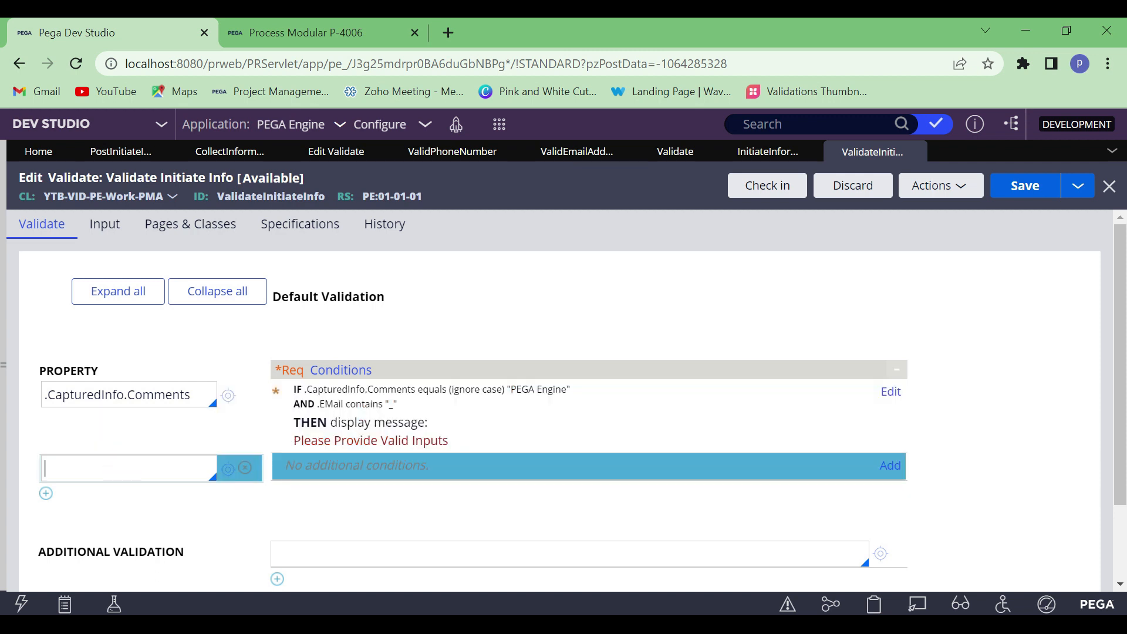
click(293, 32)
scroll(496, 505, down, 4)
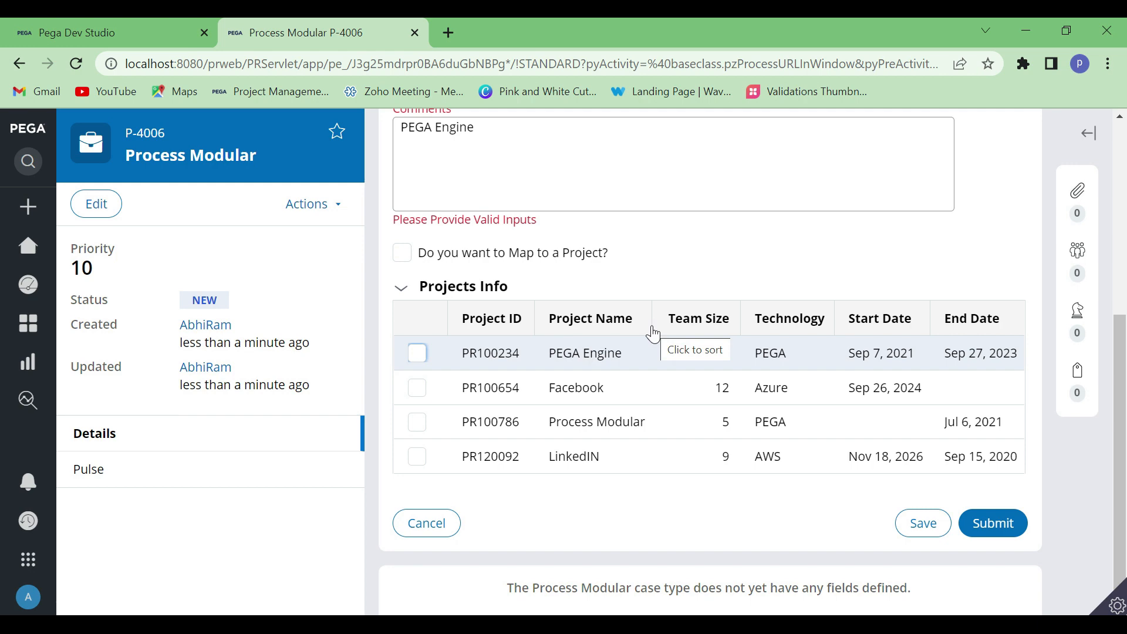
click(95, 32)
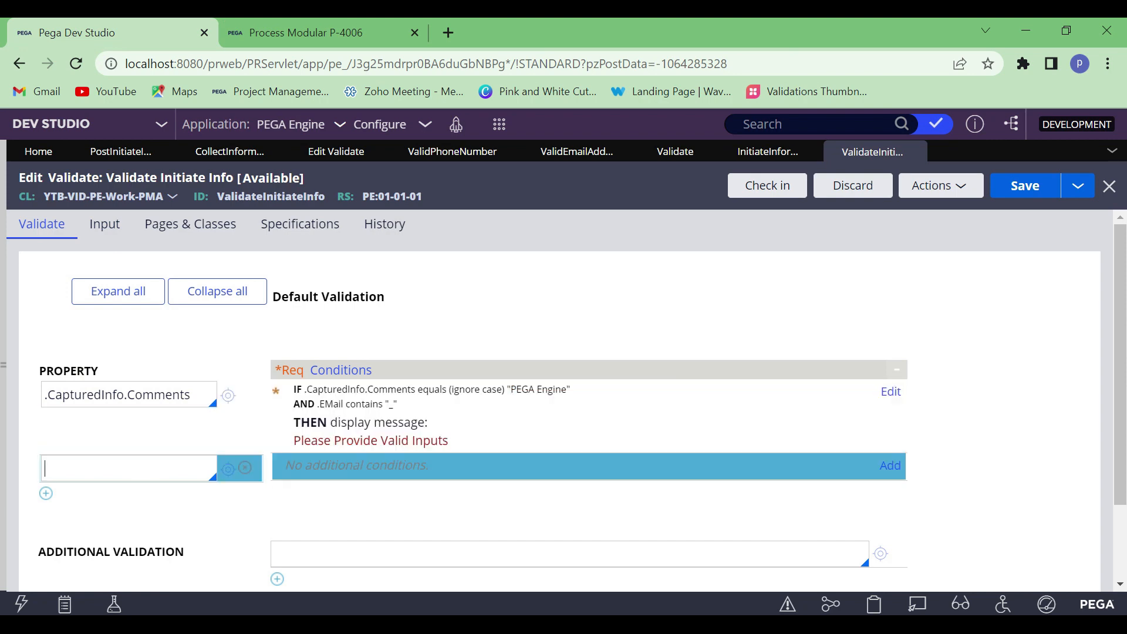
click(259, 34)
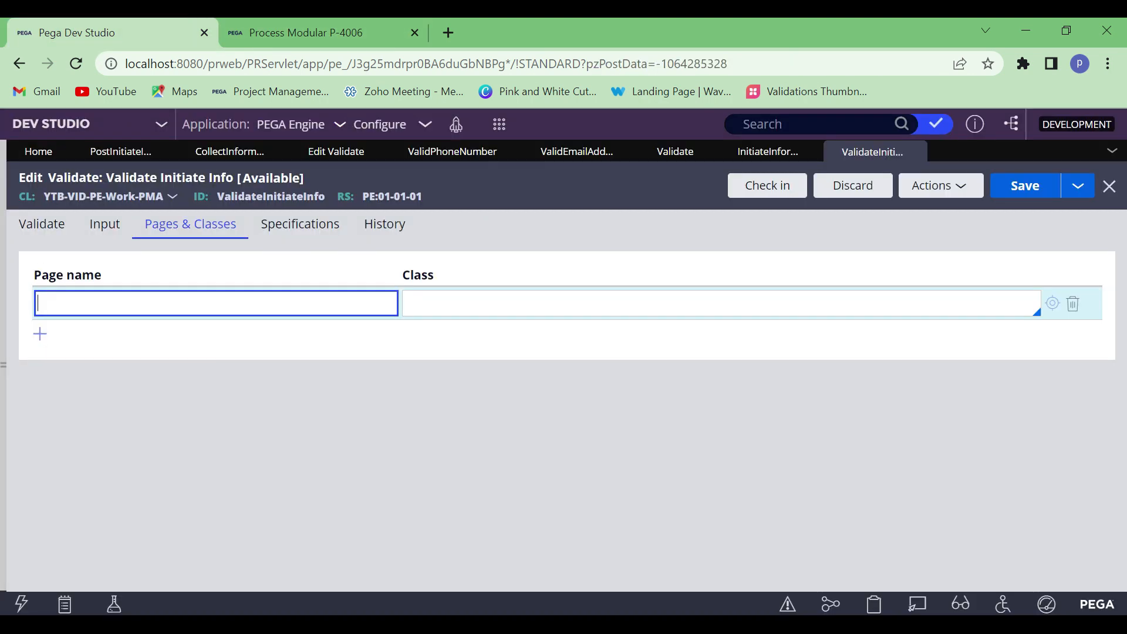
click(57, 227)
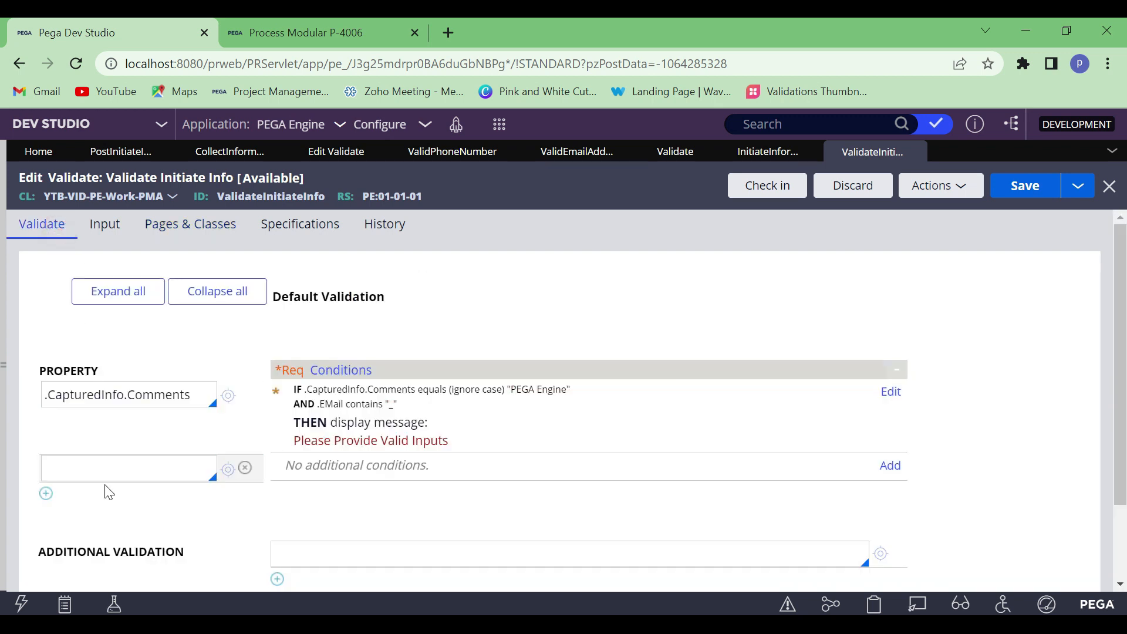
click(130, 467)
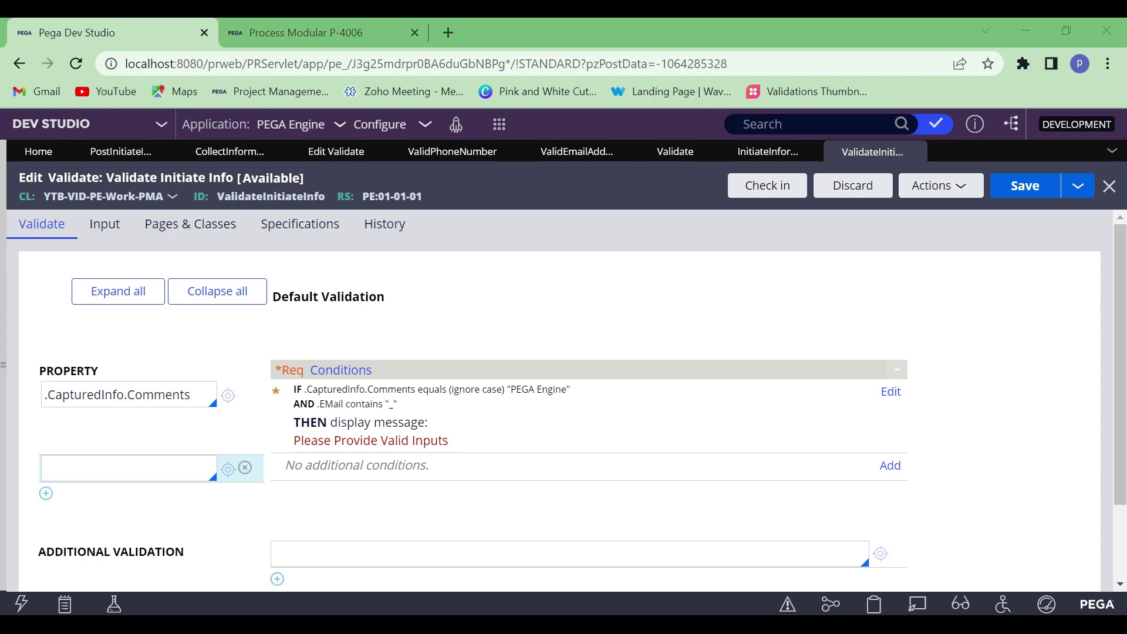
click(1027, 31)
click(1028, 35)
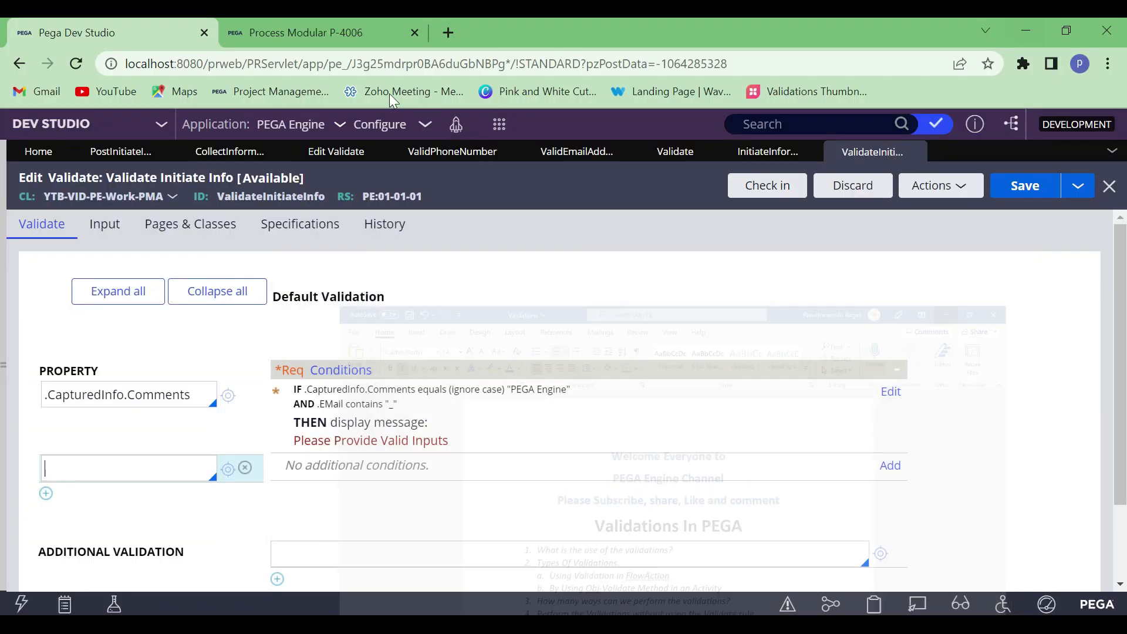
Compare the project list in the Process Modular case with the properties and conditions of Dev Studio's Validate rule
click(303, 33)
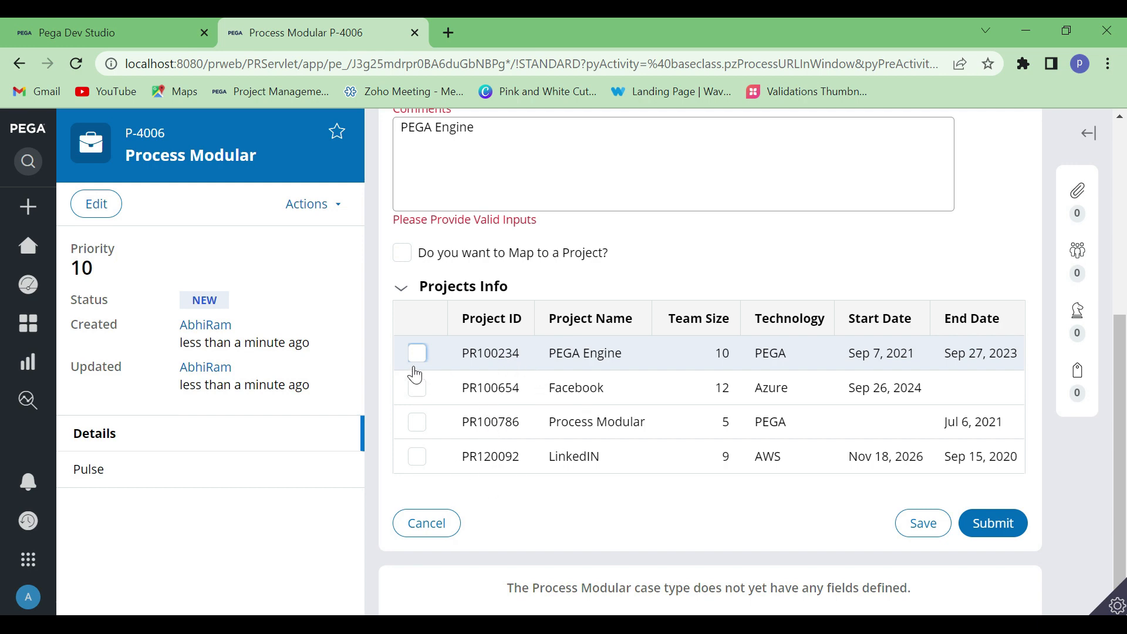
click(128, 21)
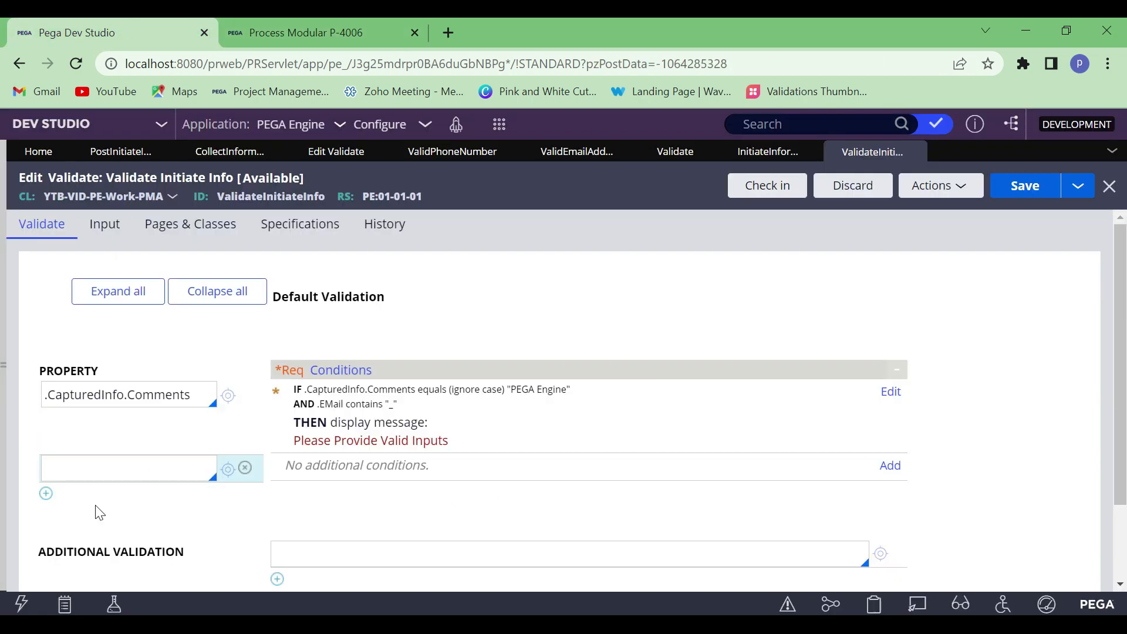
click(118, 468)
click(118, 468)
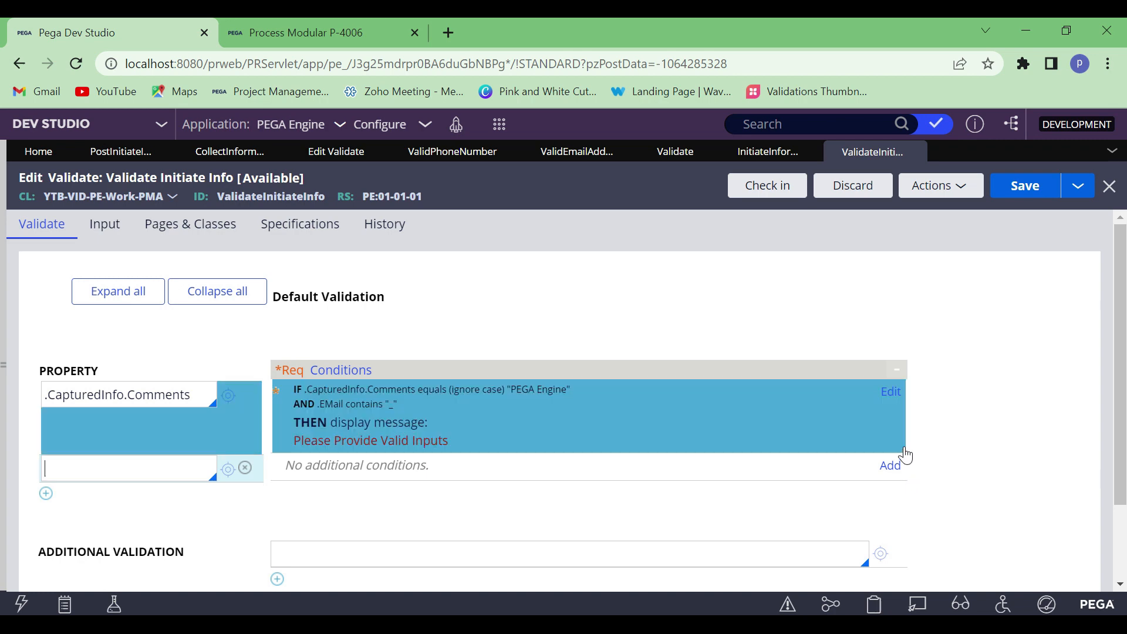
click(319, 23)
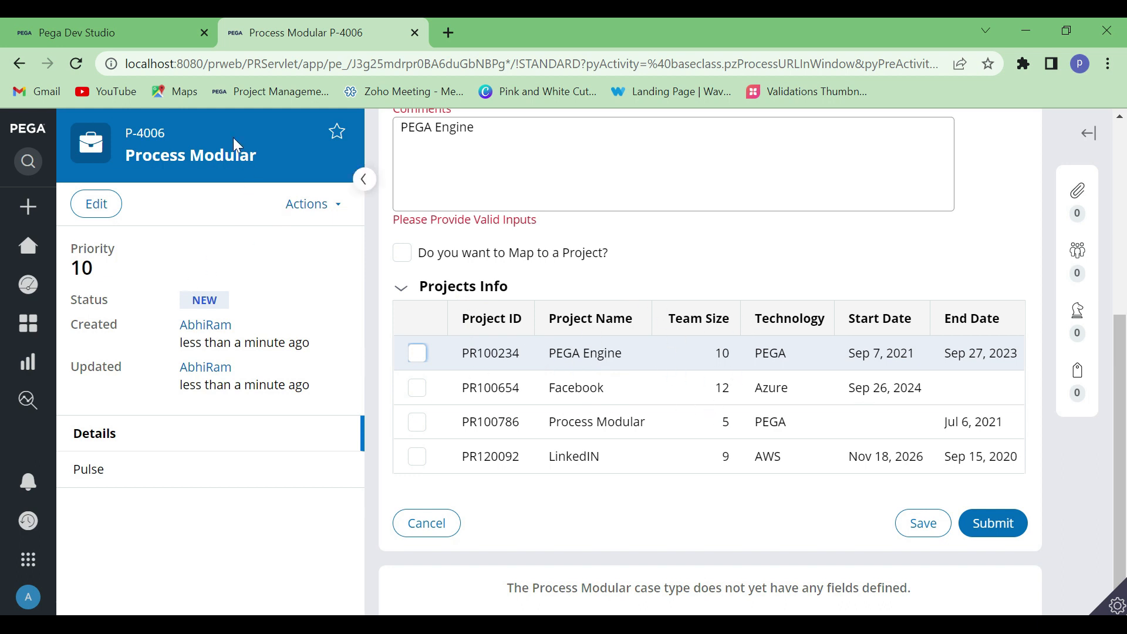
click(96, 26)
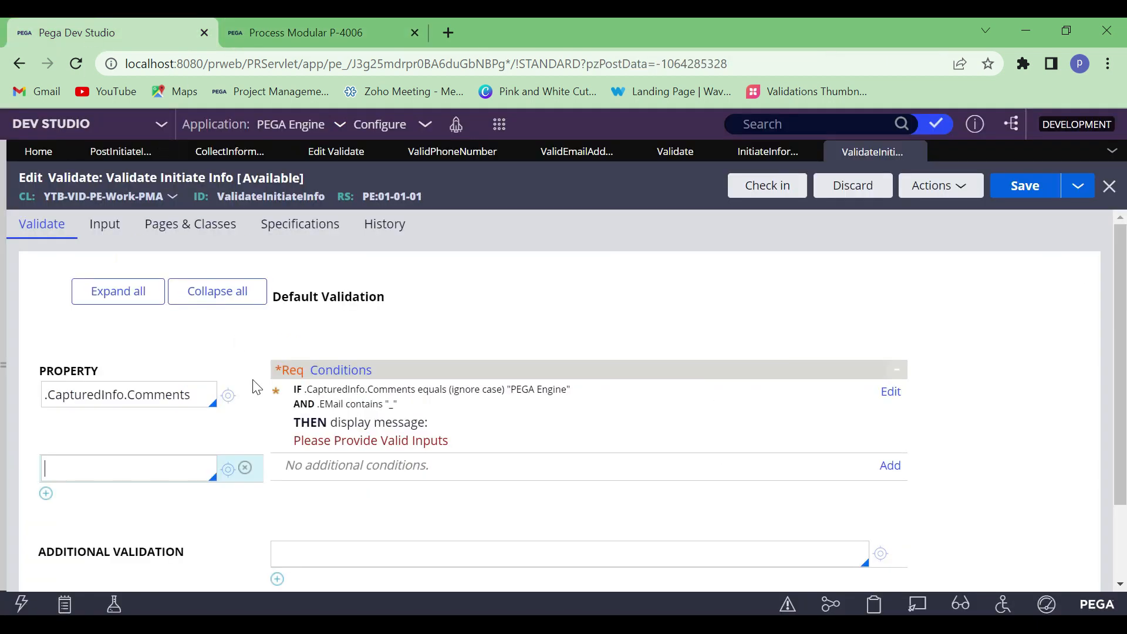
Enter D_ProjectsInformationList as the first page name in the Validate rule's pages and classes
click(189, 236)
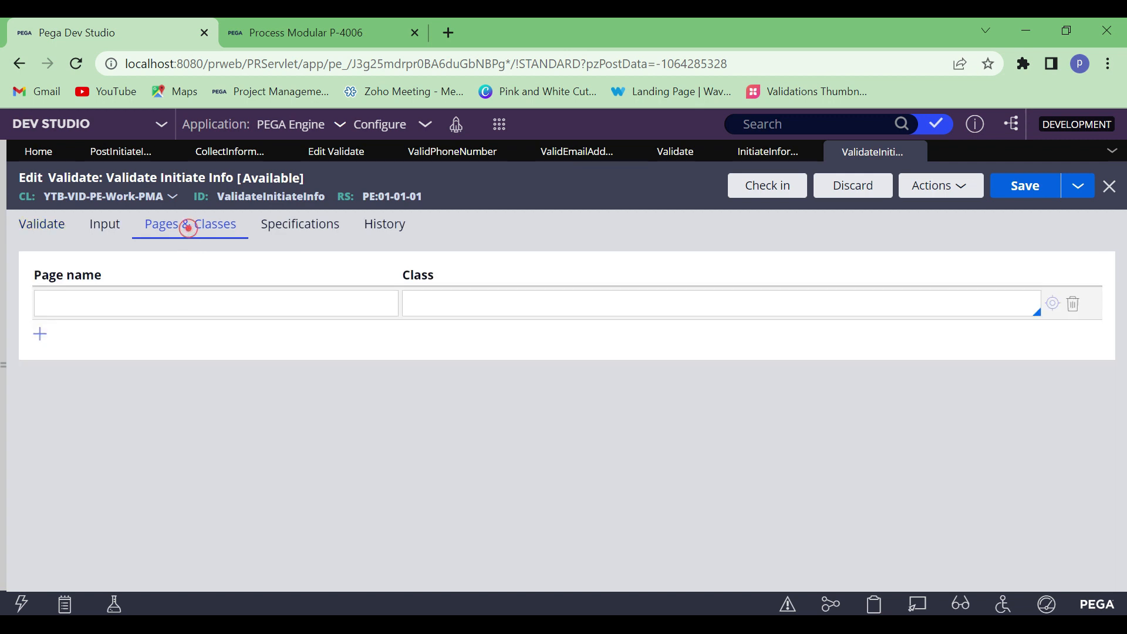
click(152, 306)
text(D_)
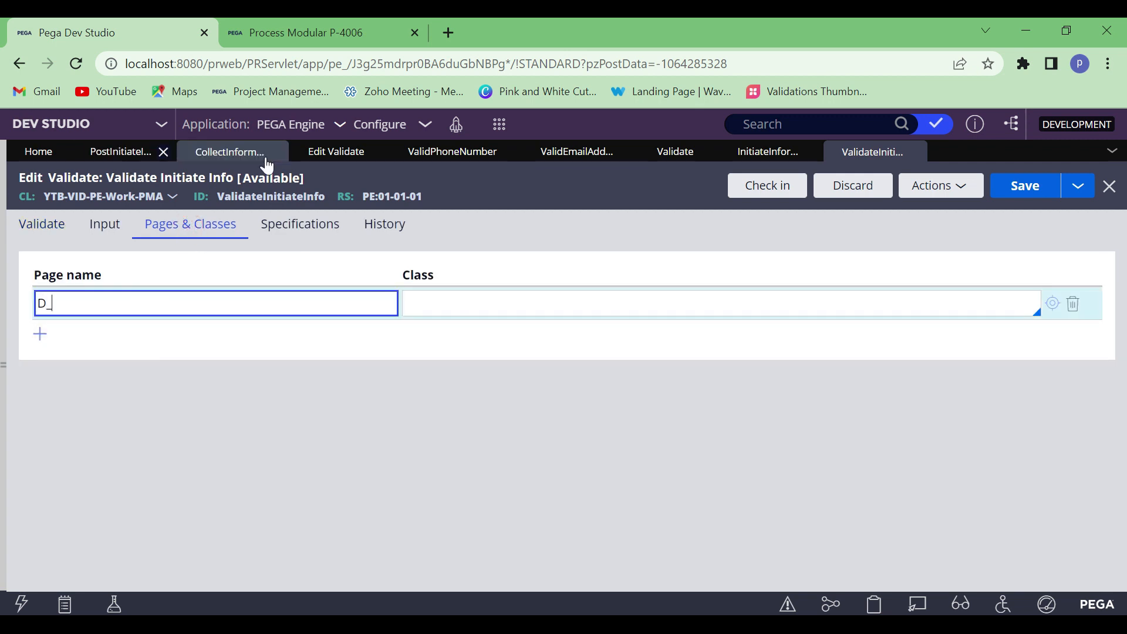
text(ProjectsInformationList)
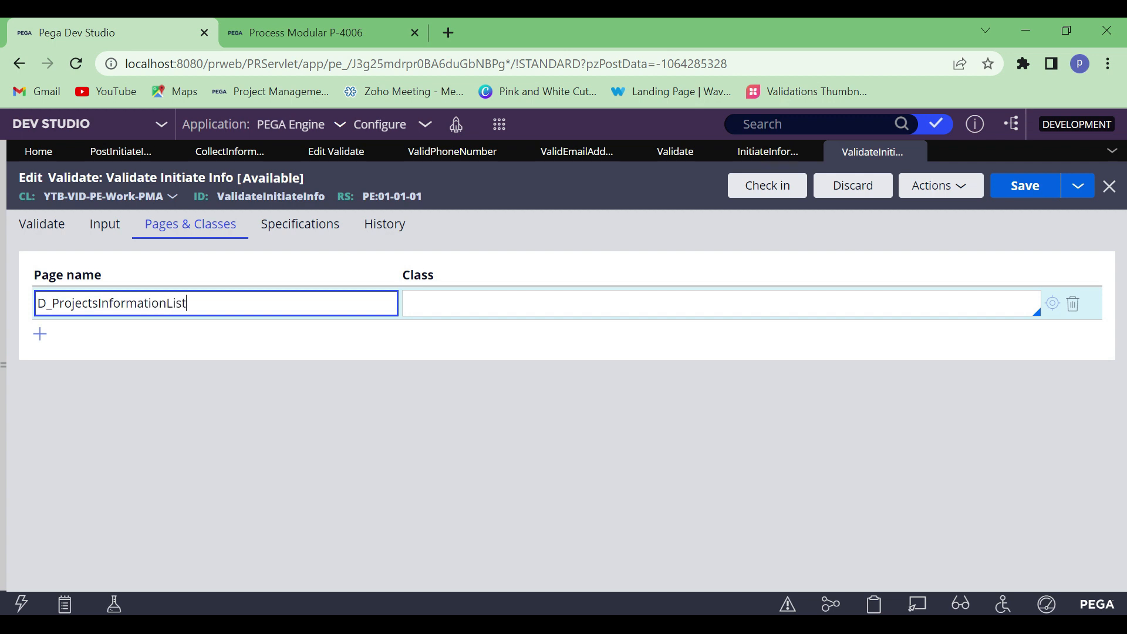
Search for the data page D_ProjectsInformationList, open it and copy its object type, YTB-VID-PE-Data-ProjectsInfo
double_click(134, 311)
key(ctrl+c)
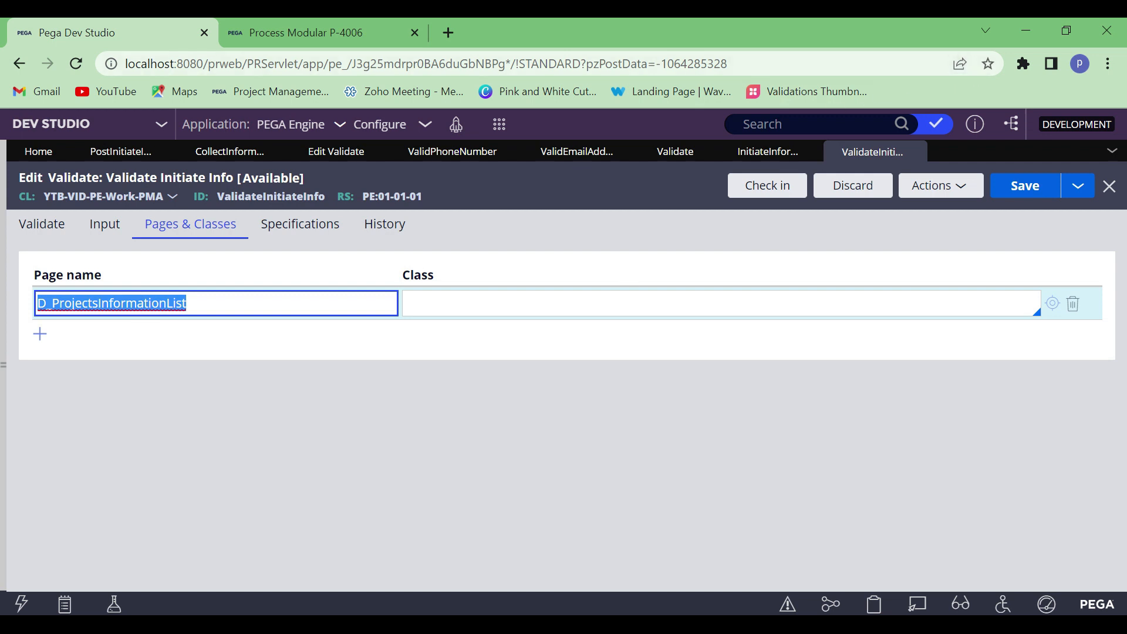
click(768, 122)
key(ctrl+v)
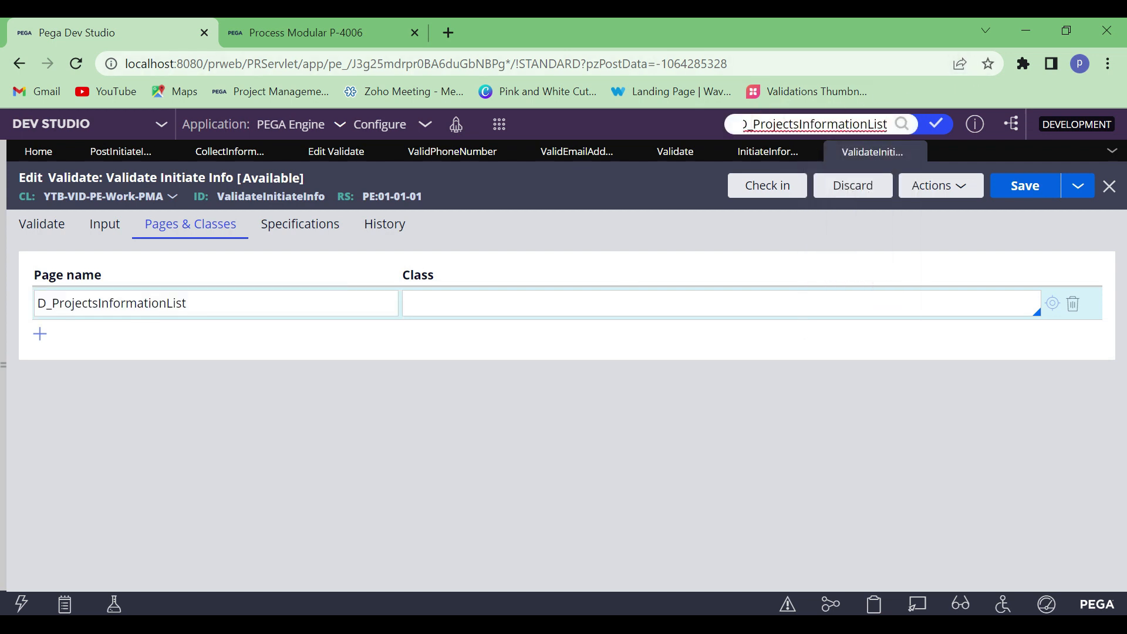
click(902, 125)
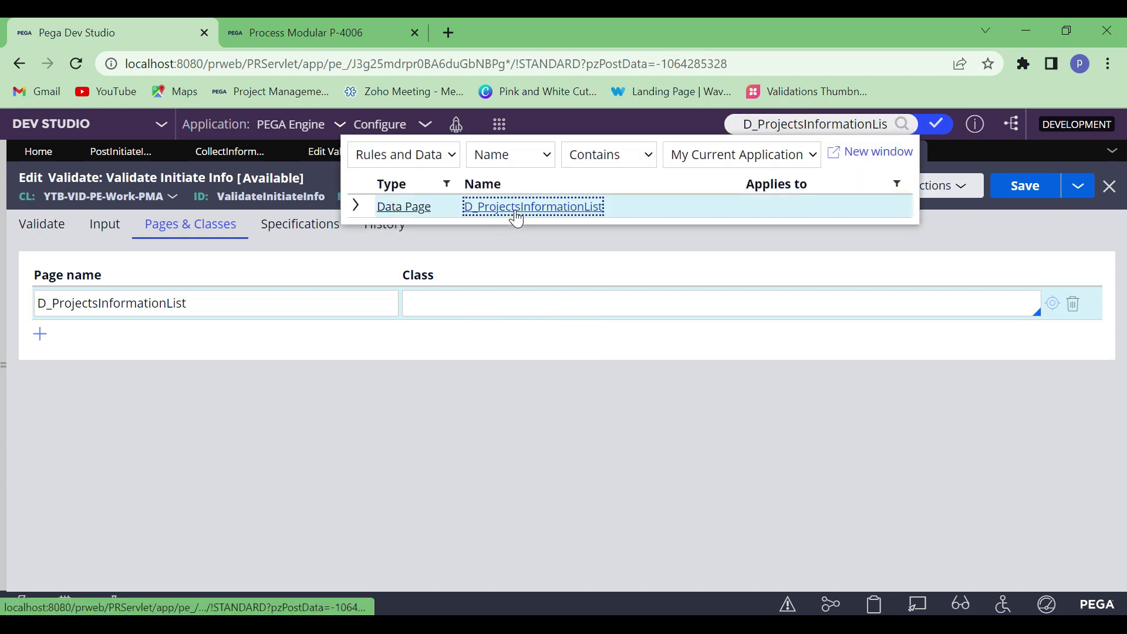
click(515, 209)
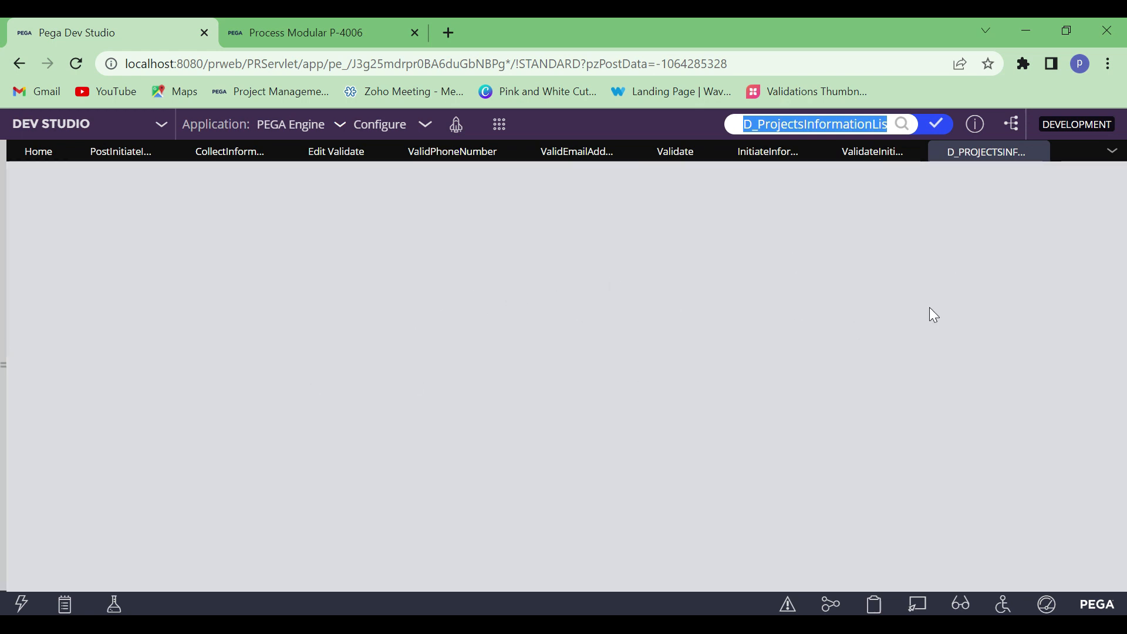
scroll(222, 405, down, 1)
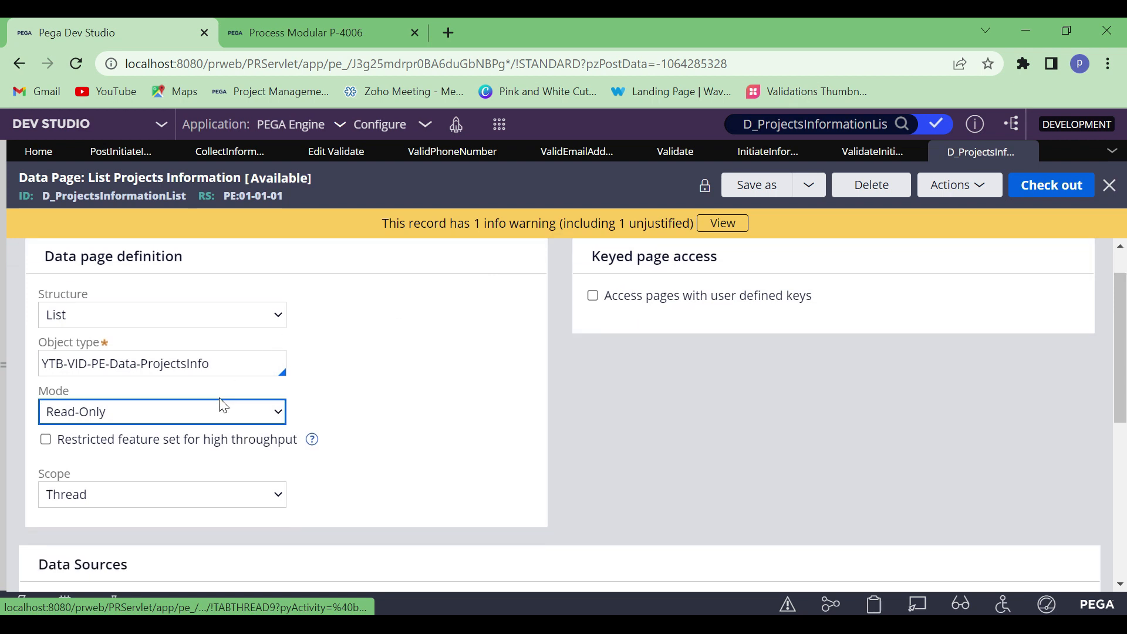
click(220, 323)
drag(219, 322, 40, 324)
key(ctrl+c)
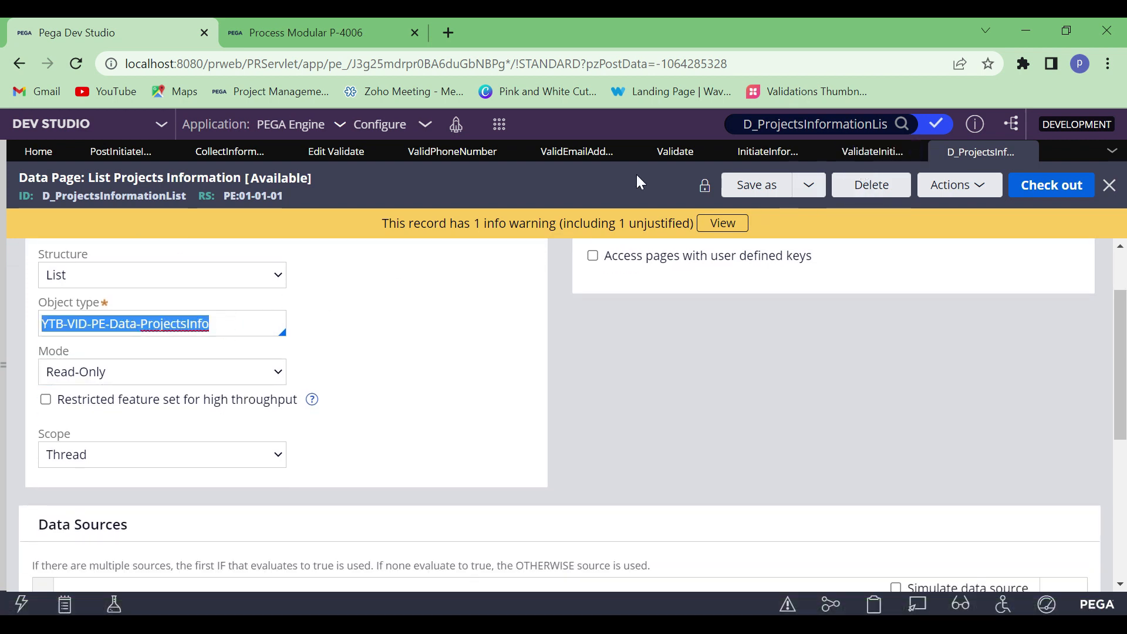
Back in the ValidateInitiateInfo rule, add a second page row and set the class of D_ProjectsInformationList to Code-Pega-List
click(855, 154)
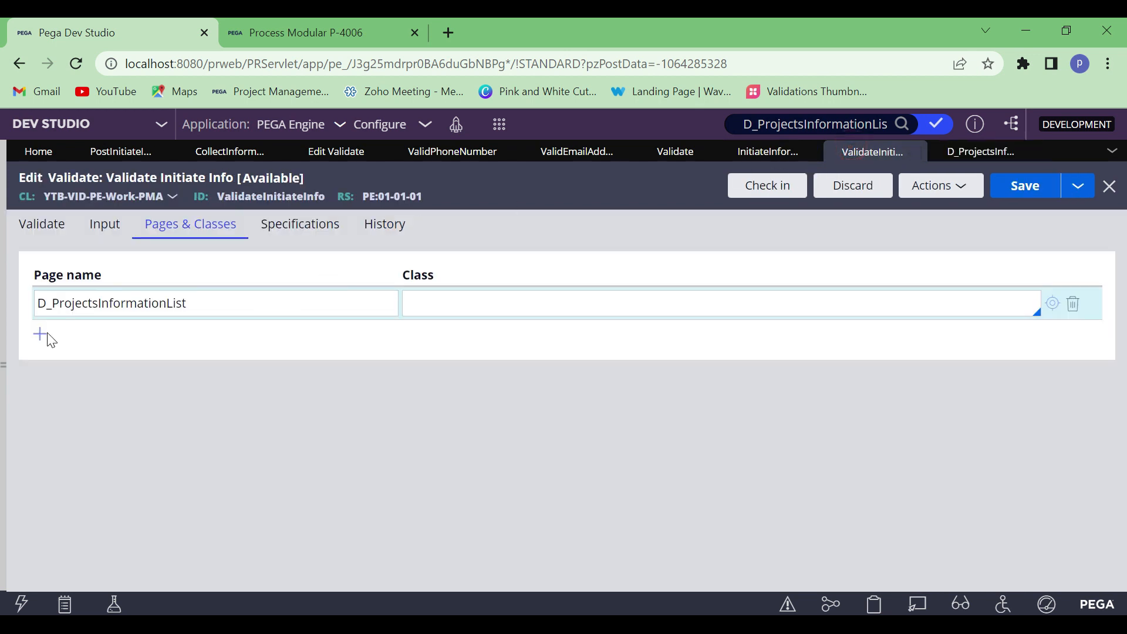
click(40, 337)
click(428, 309)
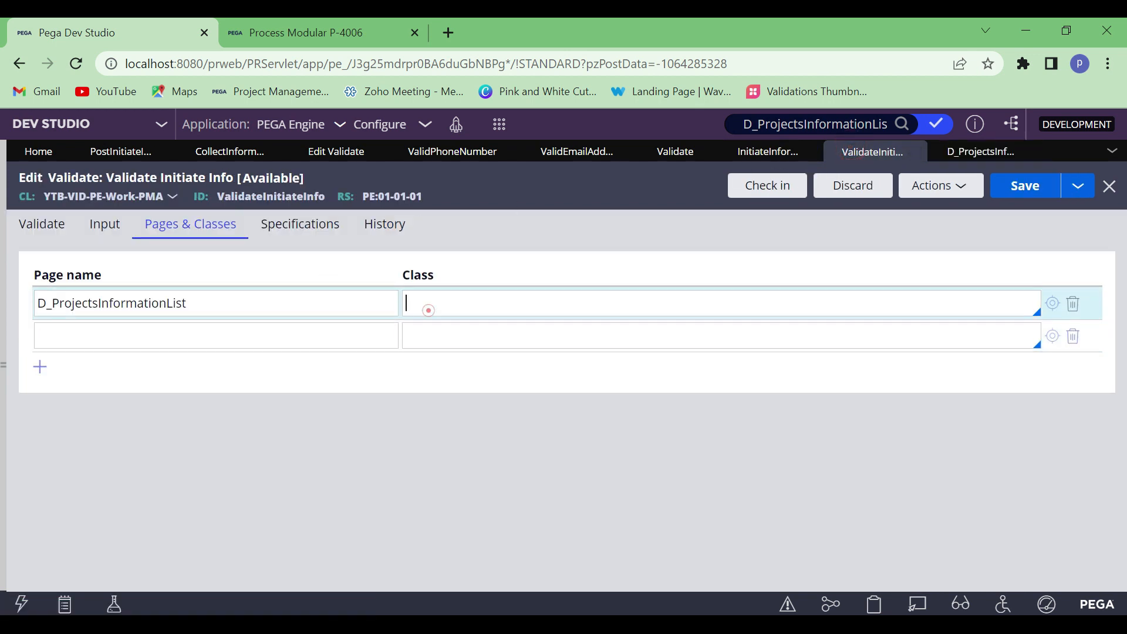
text(Code-Pega-List)
Define the second page as D_ProjectsInformationList.pxResults with the class YTB-VID-PE-Data-ProjectsInfo
click(92, 336)
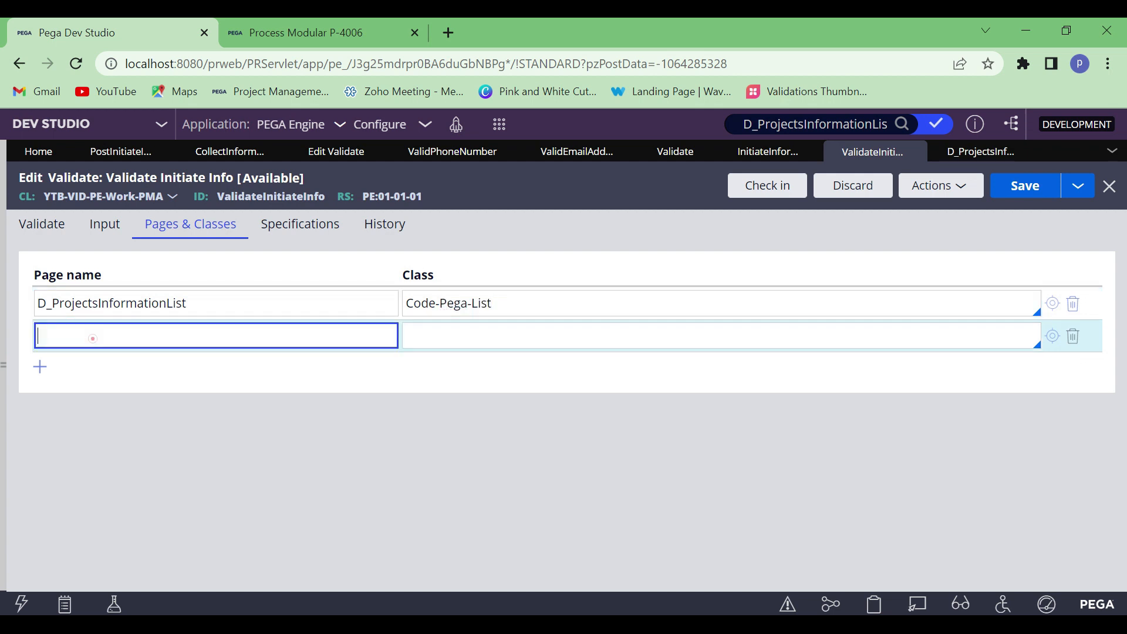
click(140, 304)
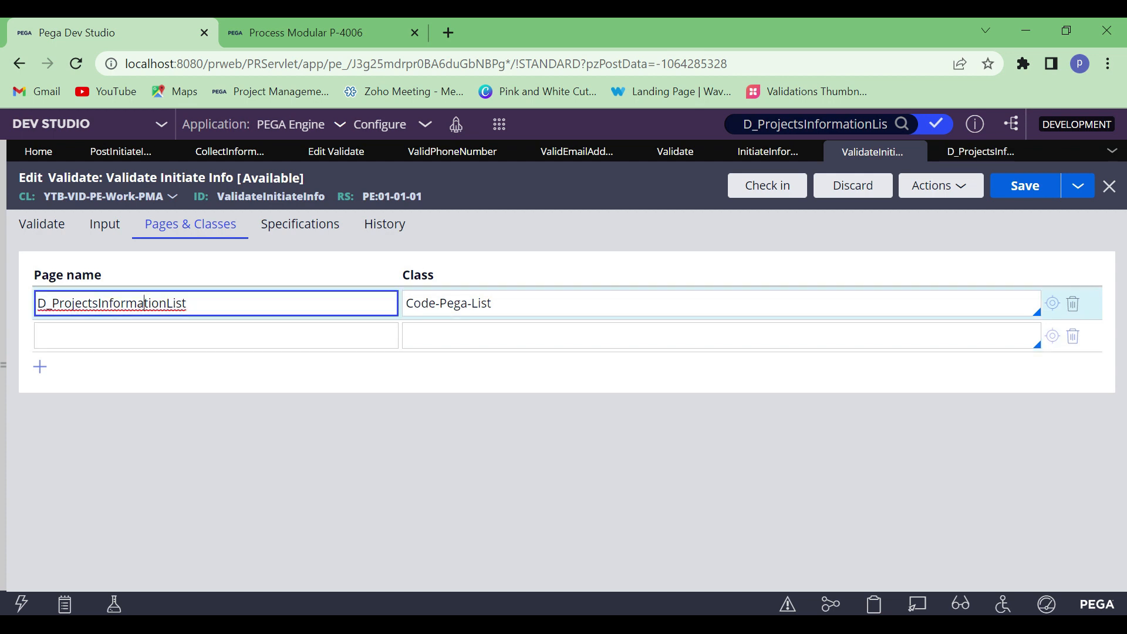
click(424, 336)
key(ctrl+v)
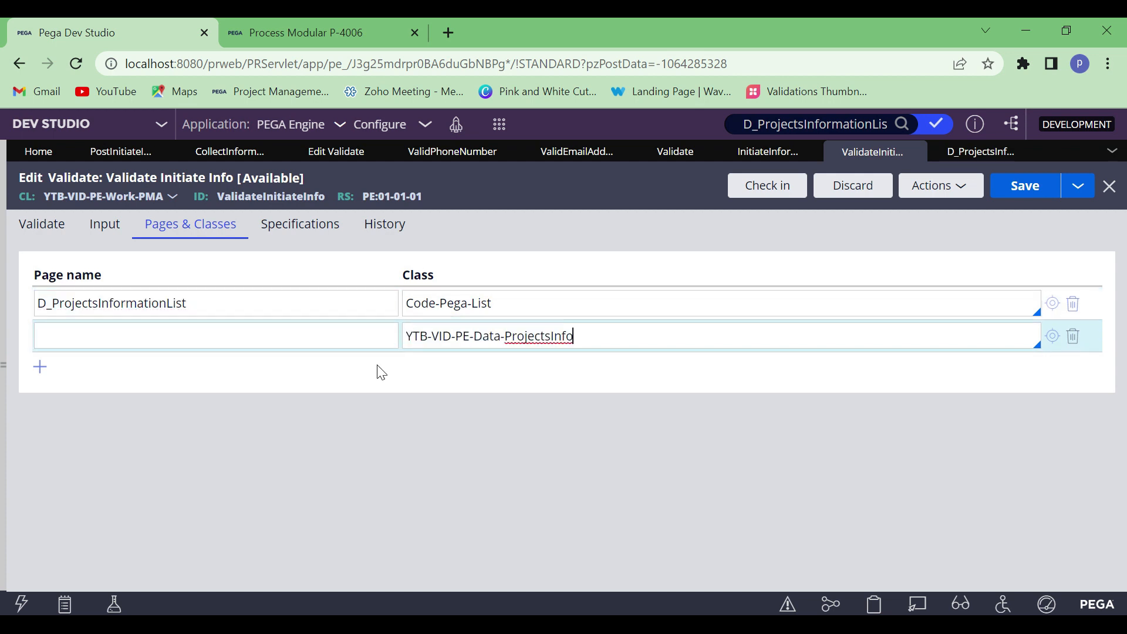
click(223, 307)
double_click(223, 307)
key(ctrl+c)
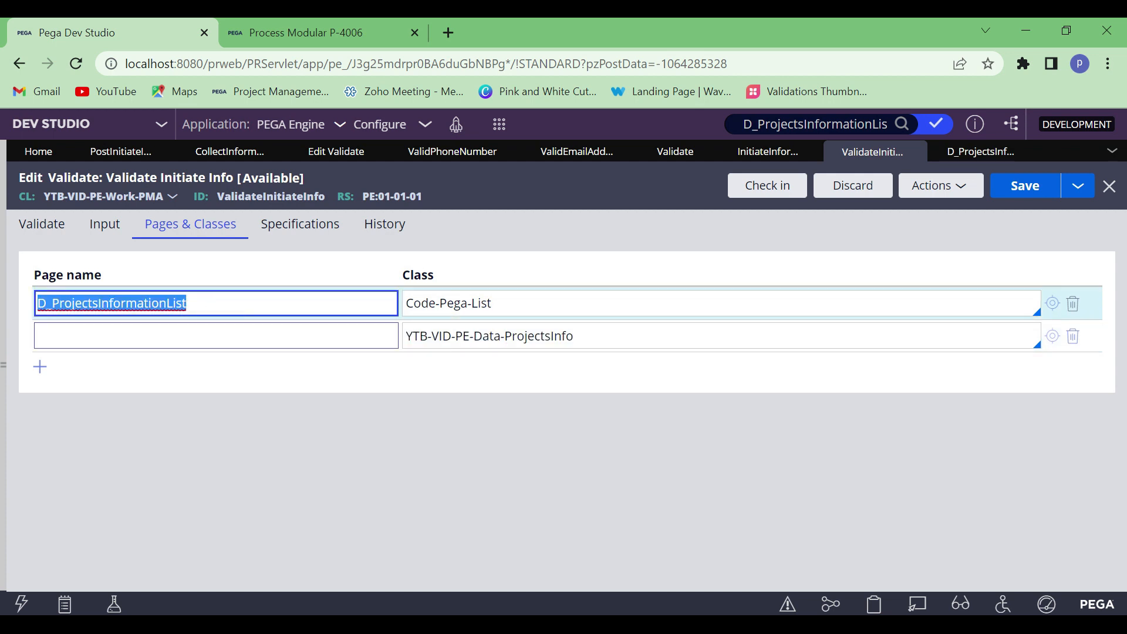
click(173, 336)
click(172, 336)
key(ctrl+v)
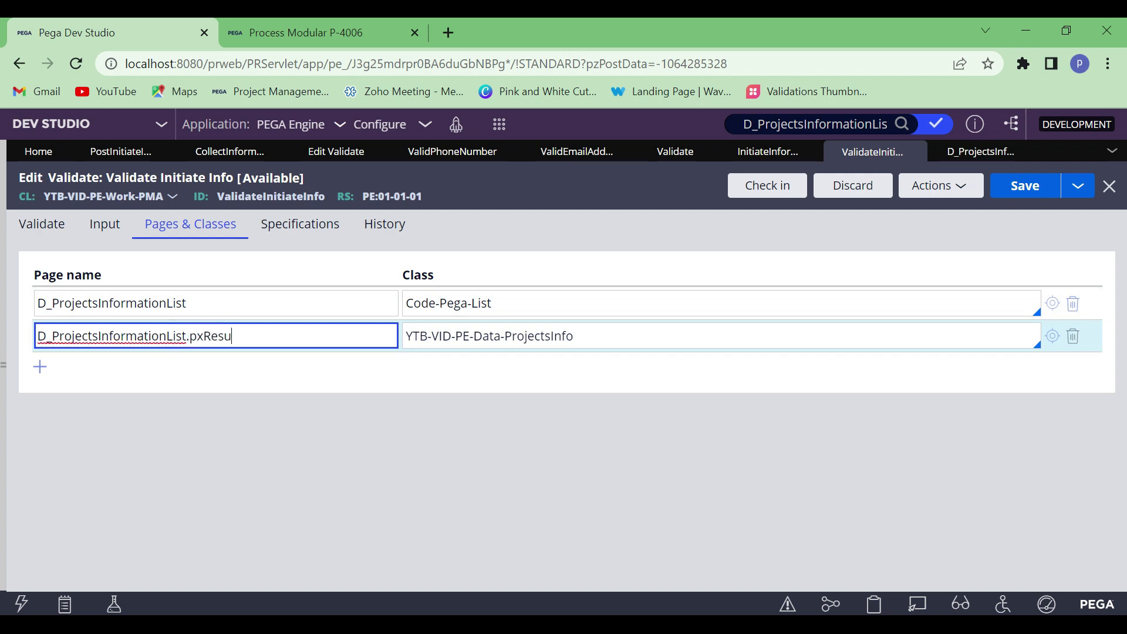
click(350, 398)
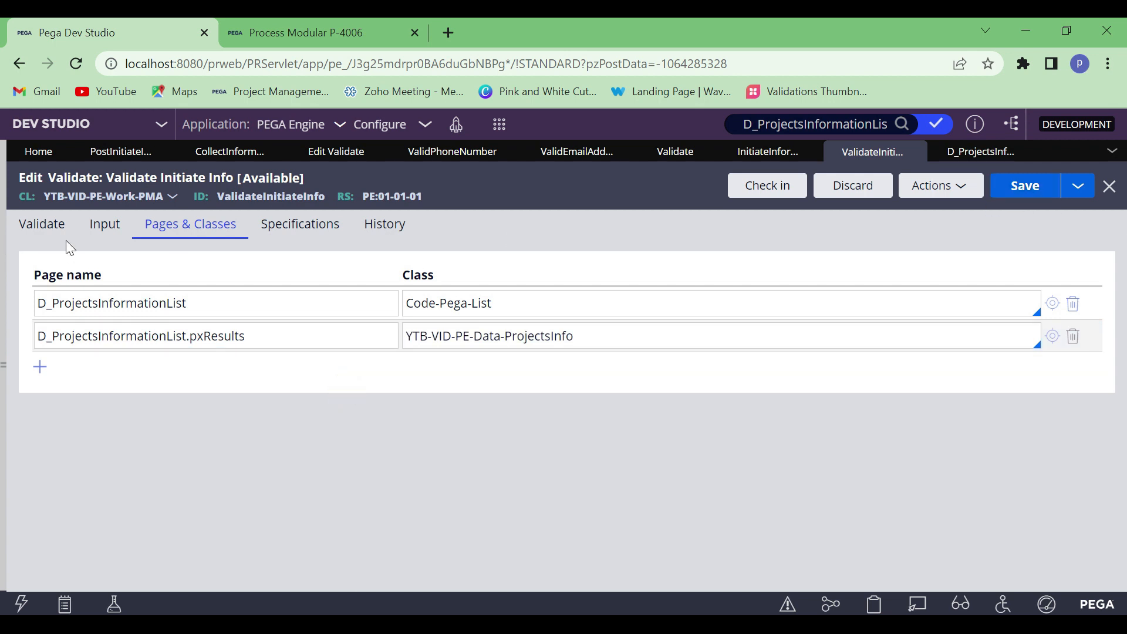
Copy the page name D_ProjectsInformationList.pxResults and enter it as the property below .CapturedInfo.Comments in the Validate rule
click(285, 324)
double_click(285, 323)
key(ctrl+c)
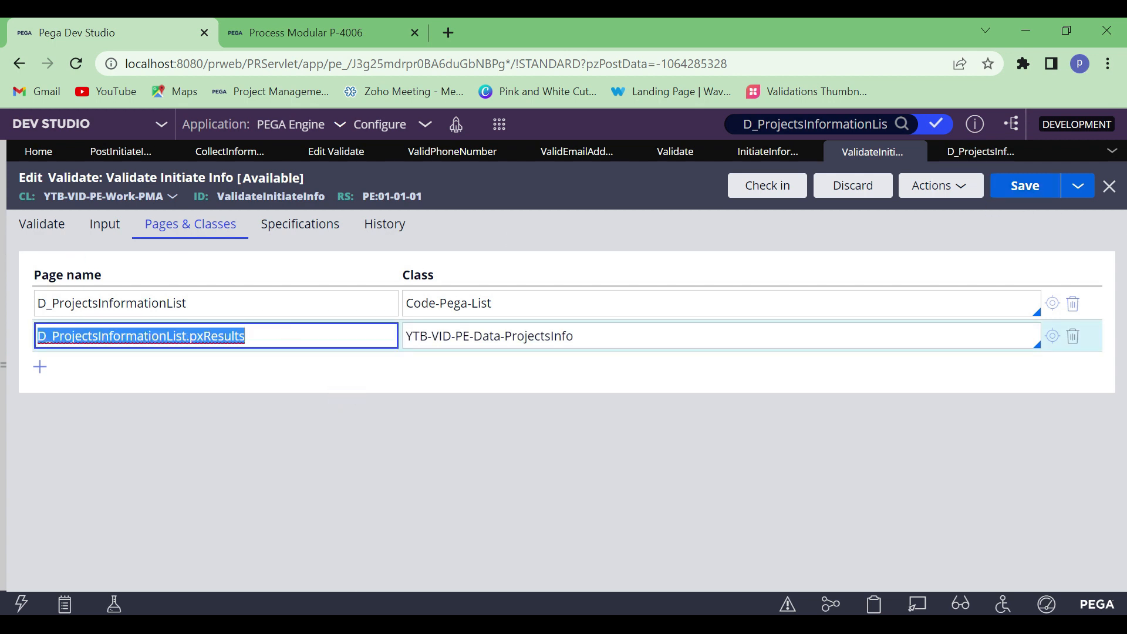
click(41, 225)
click(125, 467)
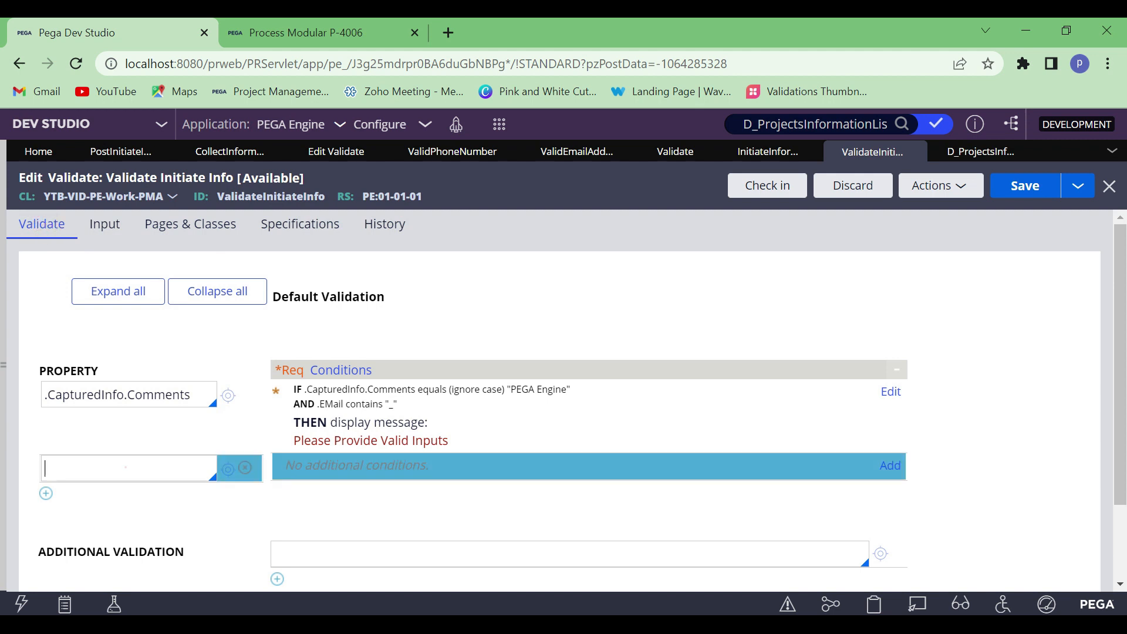
key(ctrl+v)
click(153, 499)
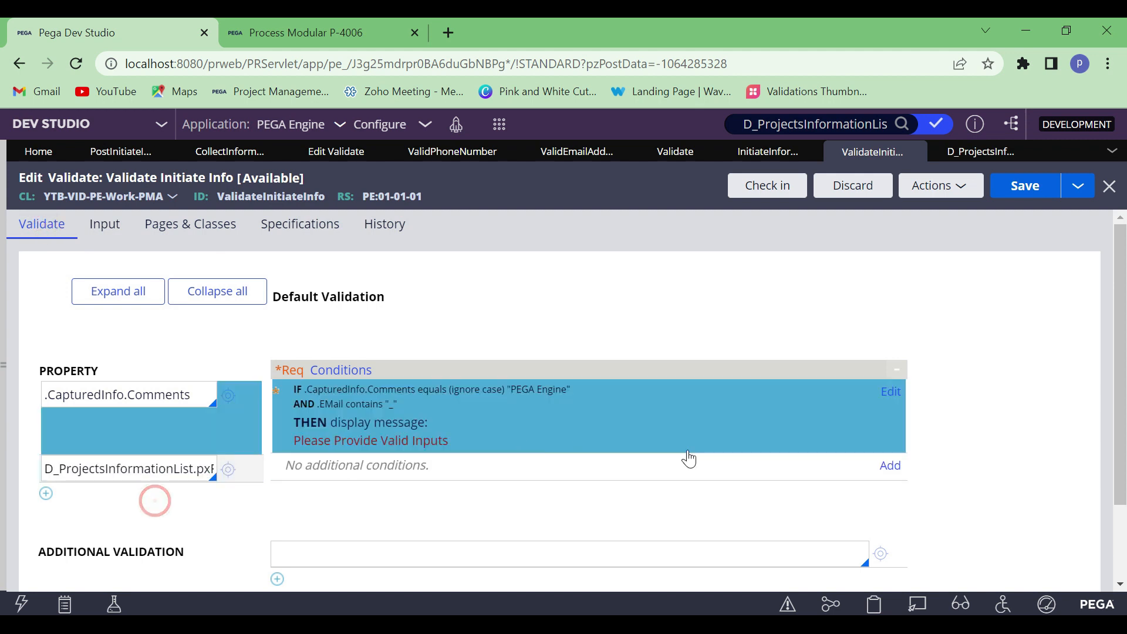
Add a call to the Validate rule PerformValidation for D_ProjectsInformationList.pxResults and create that rule in class YTB-VID-PE-Data-ProjectsInfo, ruleset PE 01-01-01
click(890, 467)
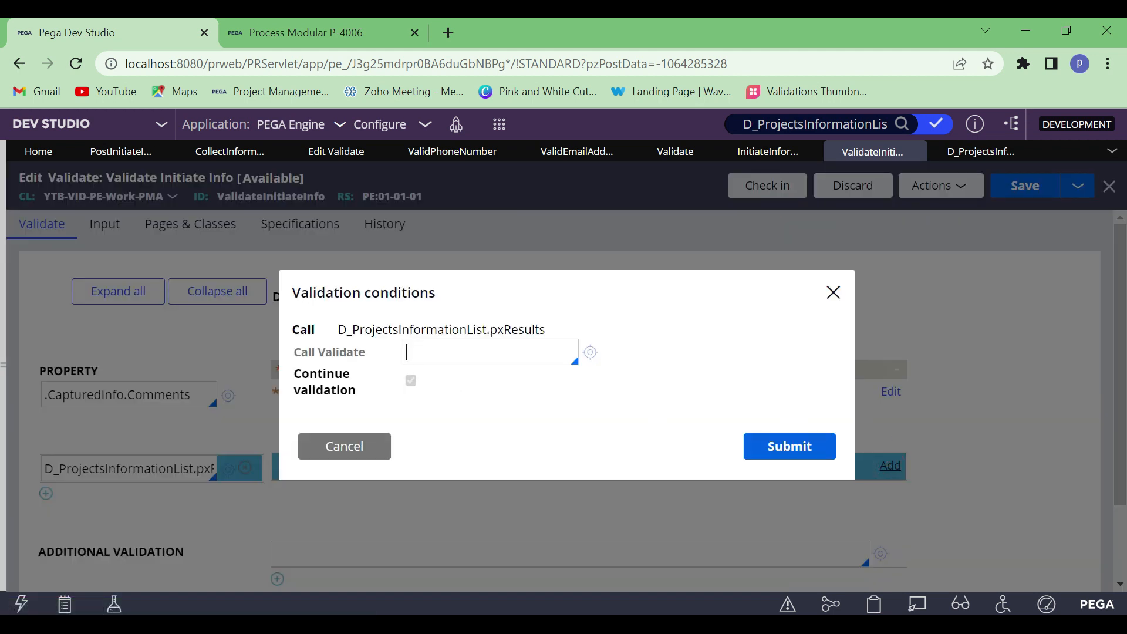
click(452, 353)
click(590, 352)
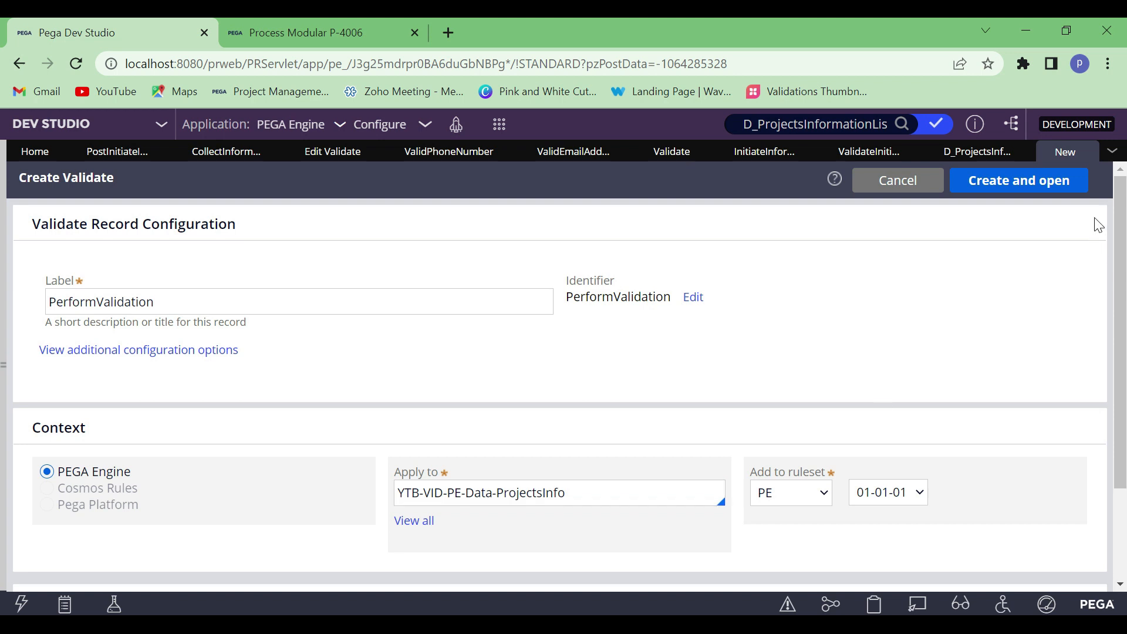
click(994, 181)
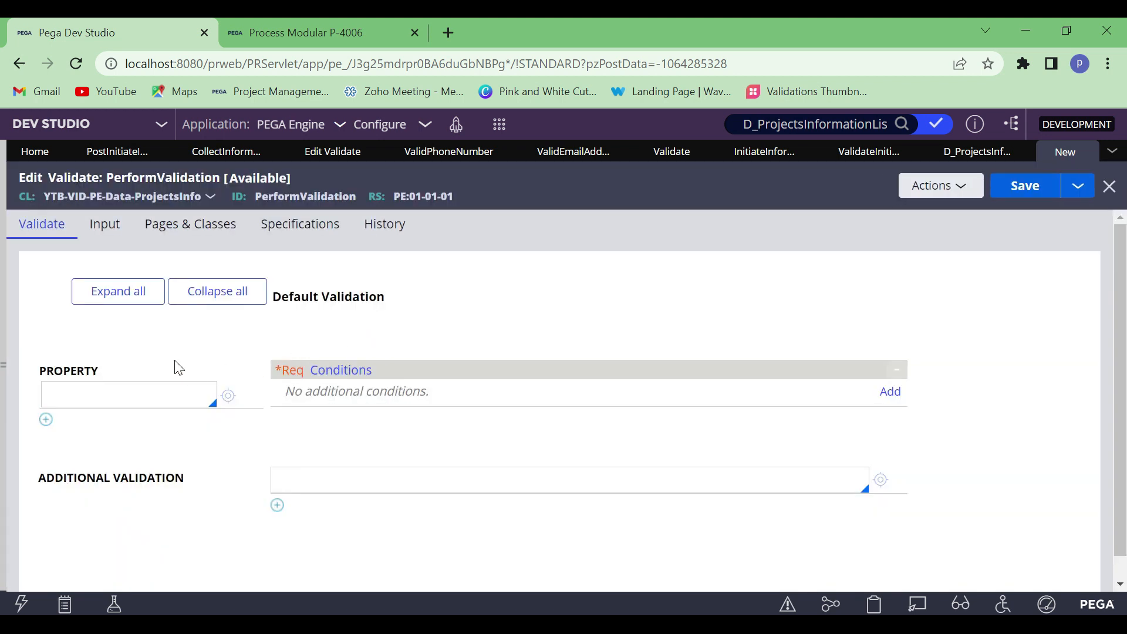
Enter .pySelected as the property to validate in the PerformValidation rule
click(136, 395)
text(.p)
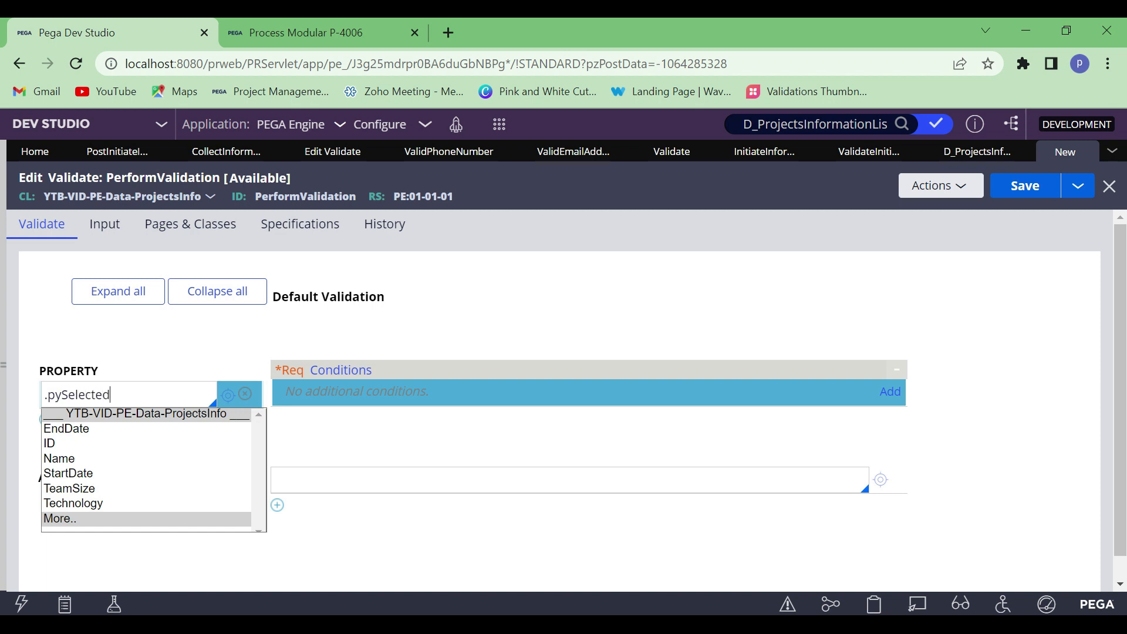
text(ySelected)
click(214, 347)
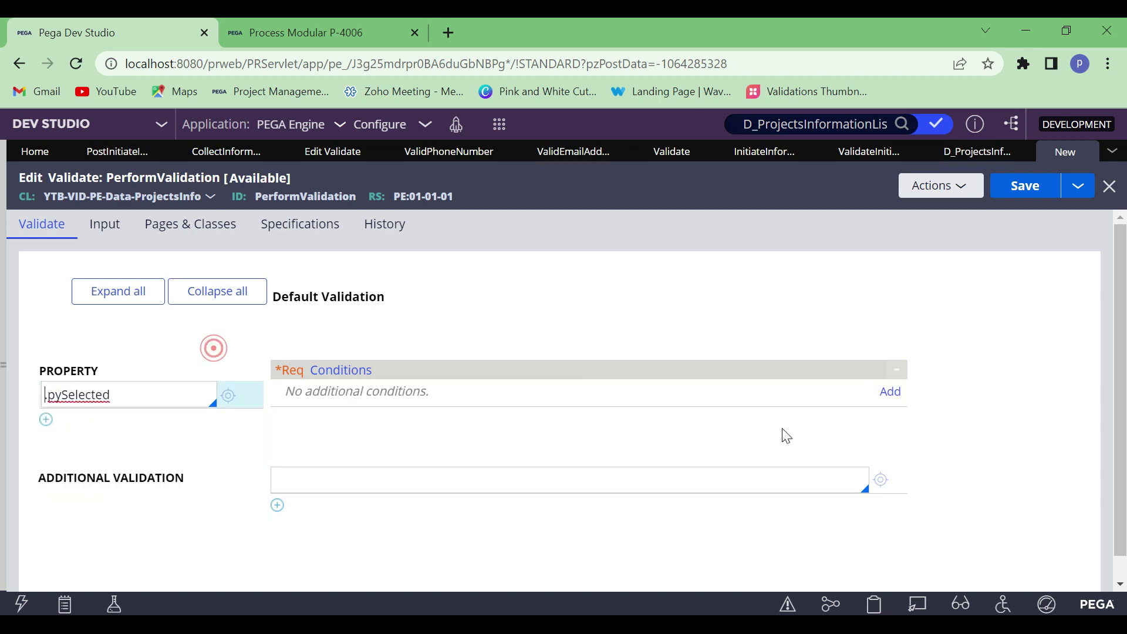
Add a condition for .pySelected using the function [first String] [relation] [Second String], checking that .pySelected EQUALS ""
click(891, 392)
click(389, 311)
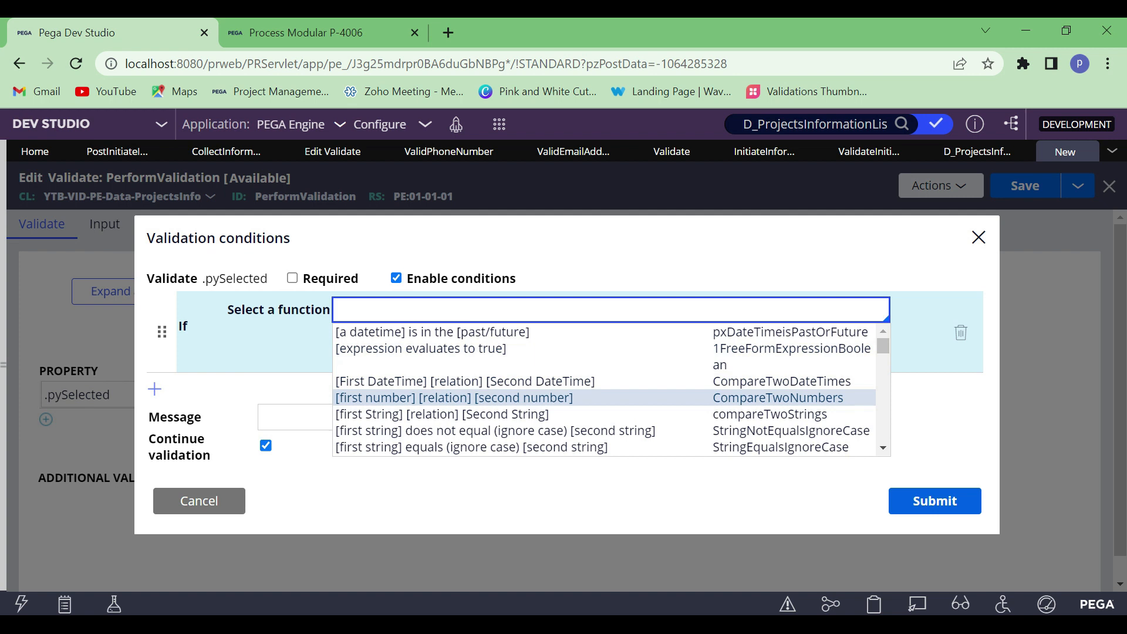
key(Down)
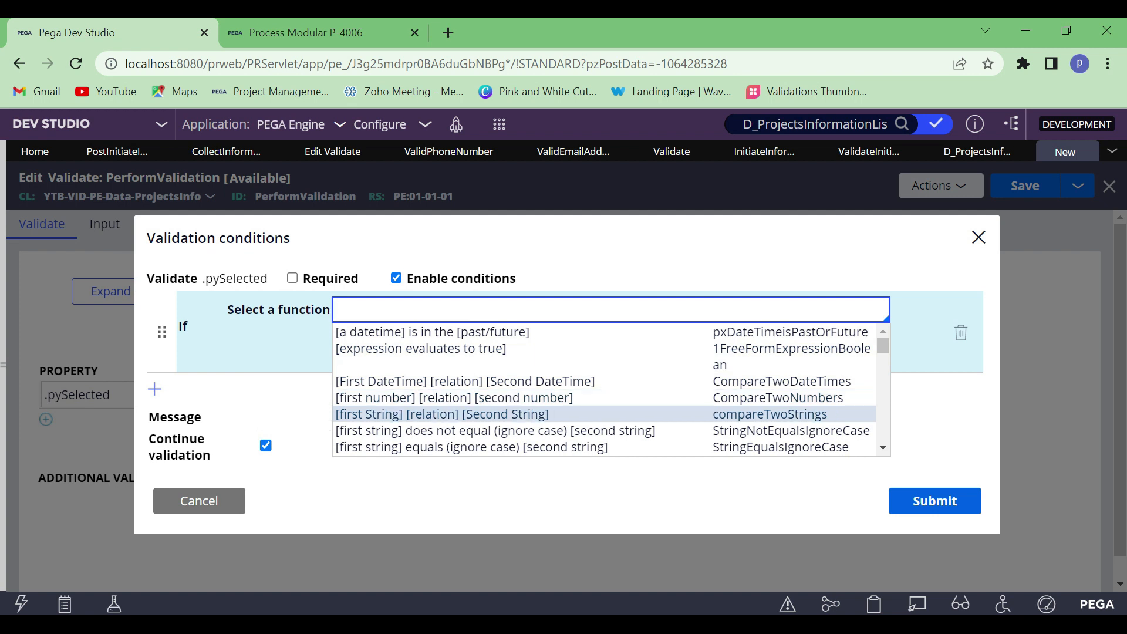
key(Return)
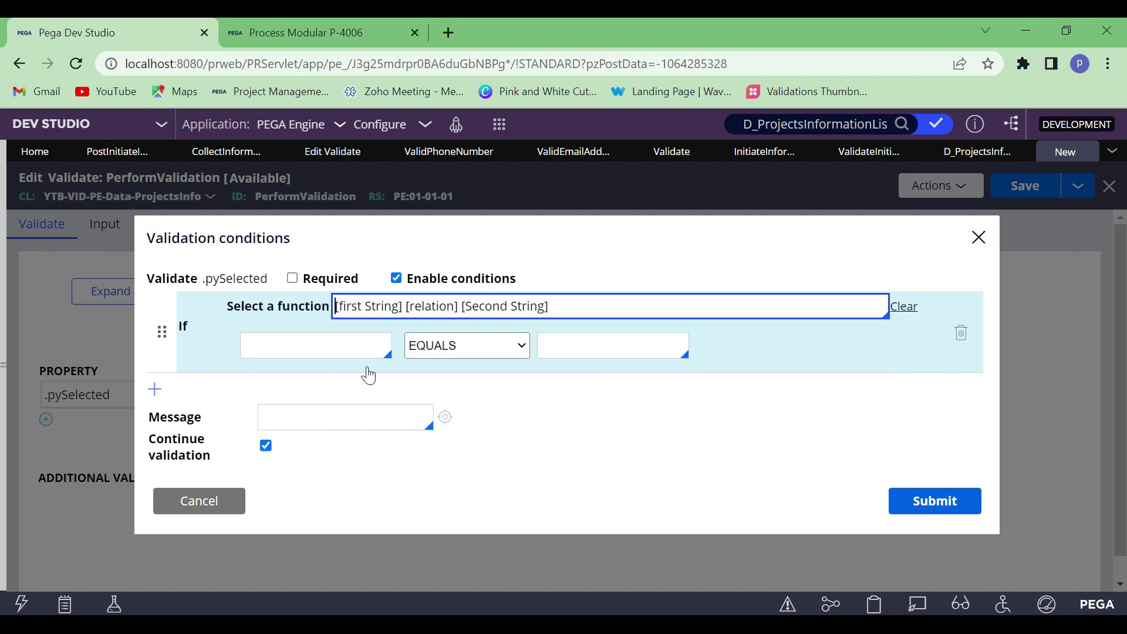
click(363, 341)
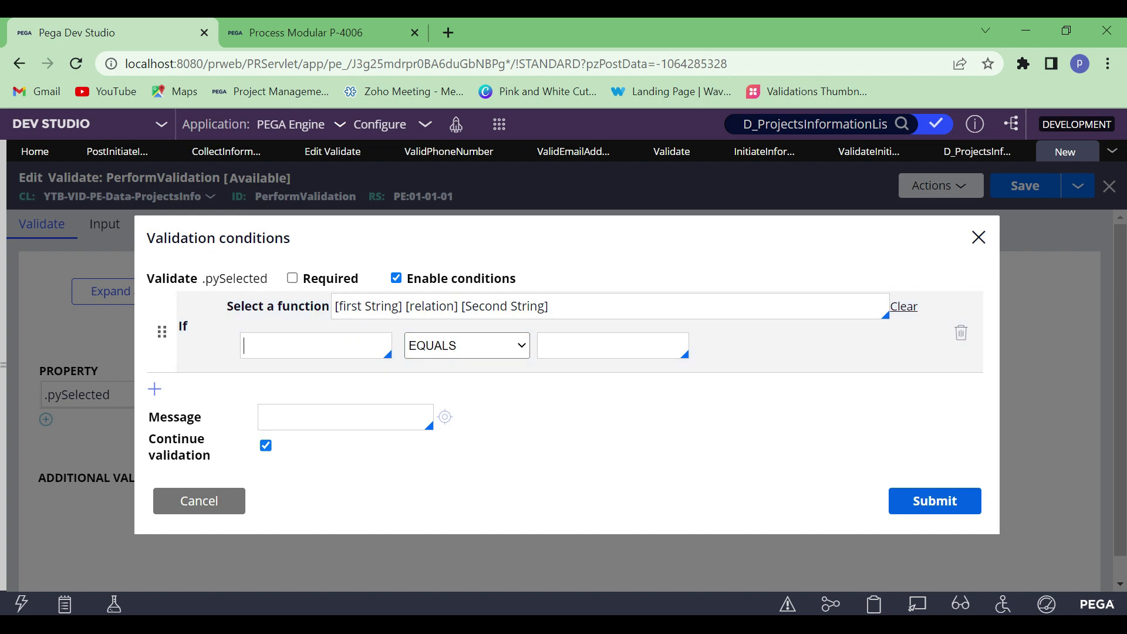
text(.pySelected)
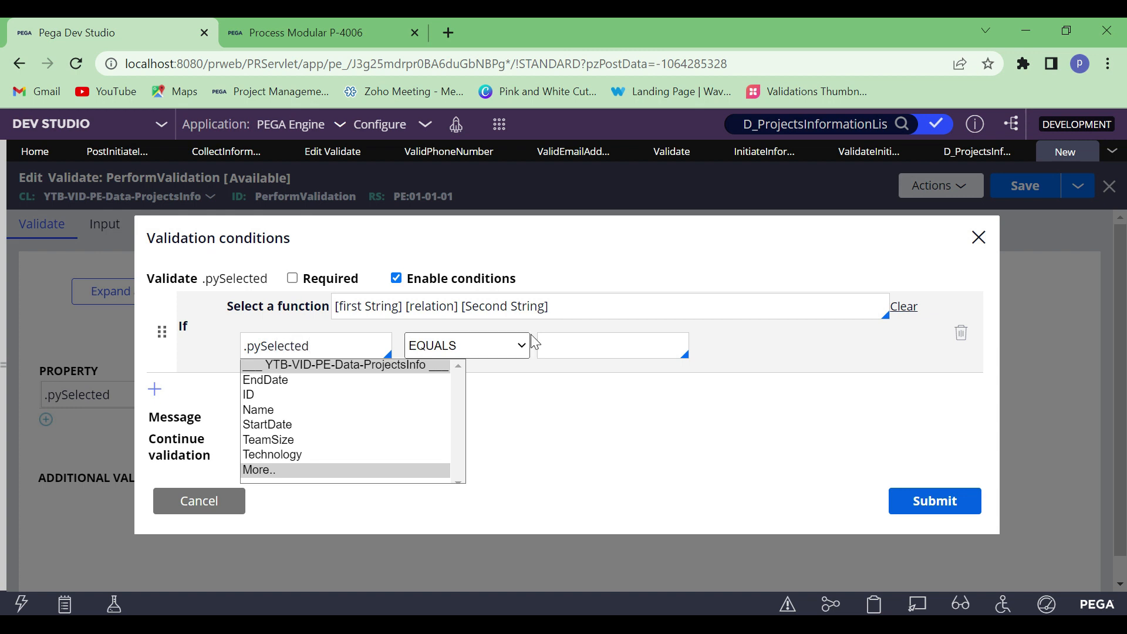
click(625, 350)
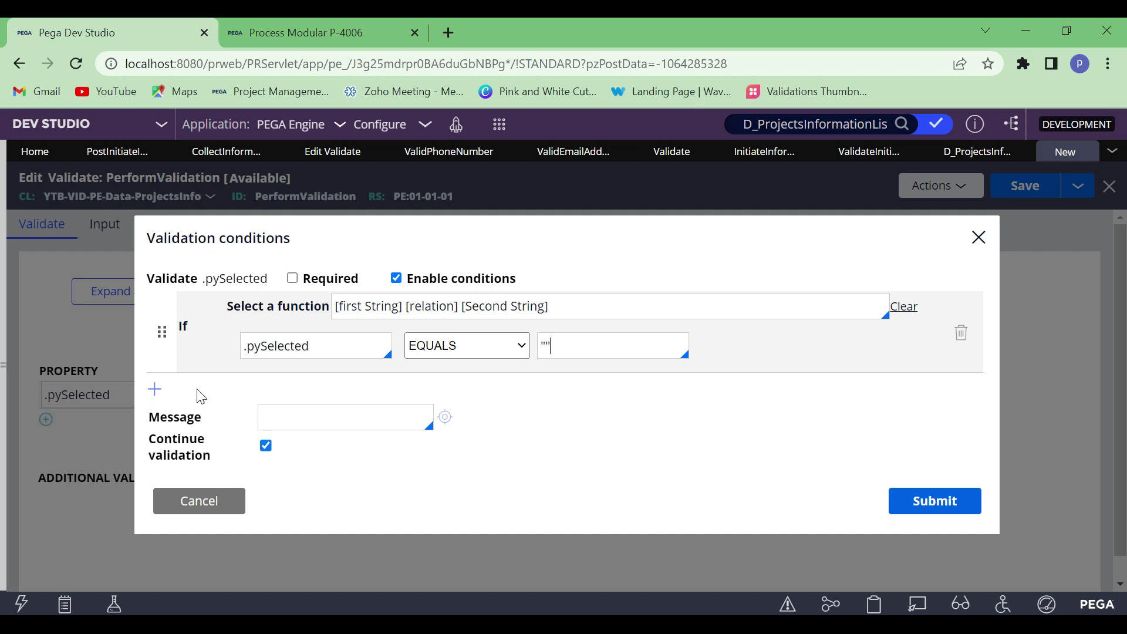
Add a second condition row joined with AND and choose the function [first String] [relation] [Second String]
click(155, 390)
click(211, 381)
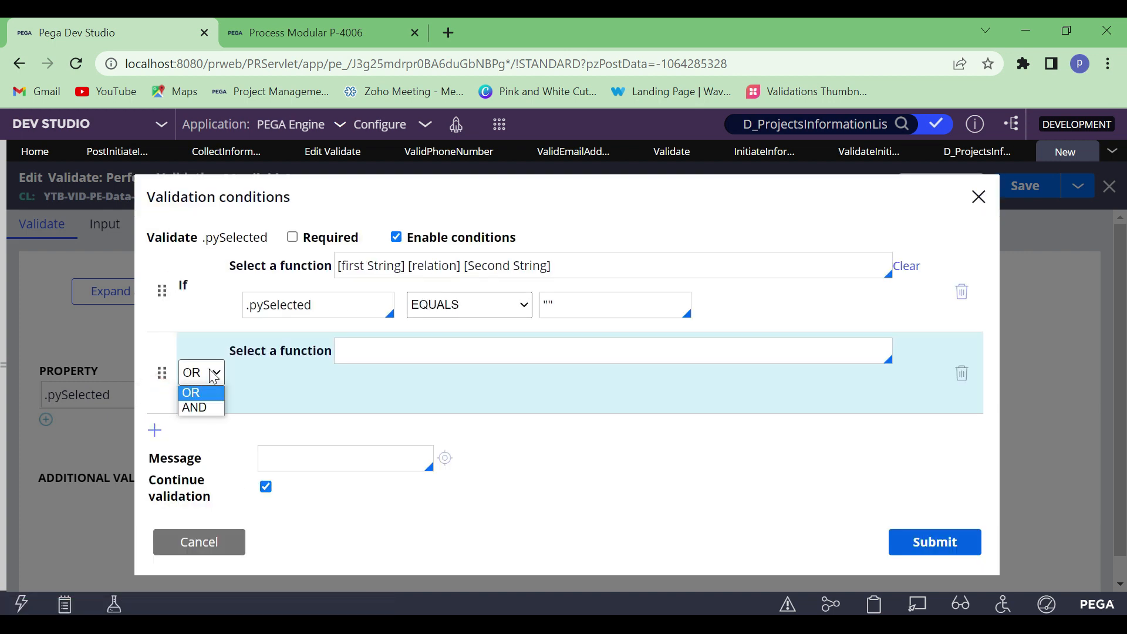
click(213, 405)
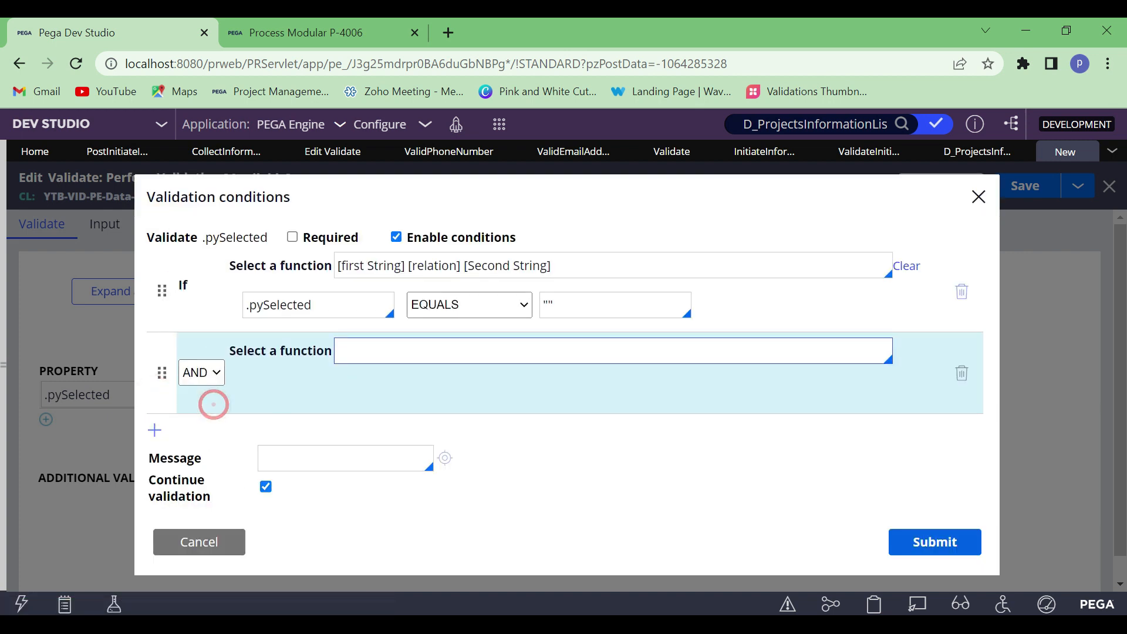
click(404, 355)
key(Down)
key(Down)
key(Down)
key(Down)
key(Down)
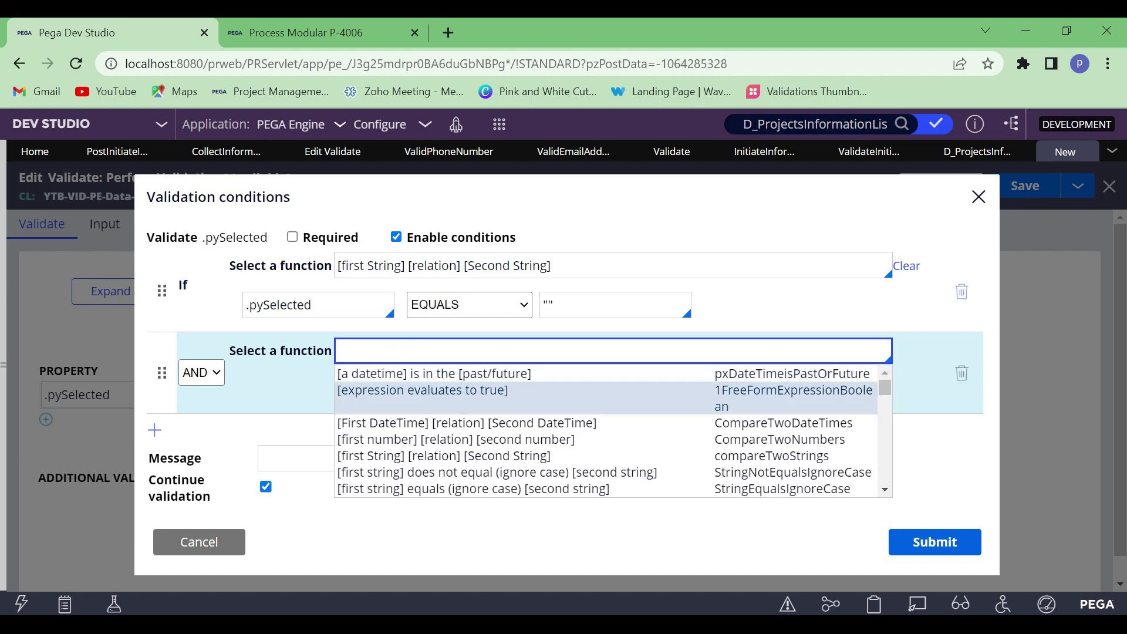
key(Return)
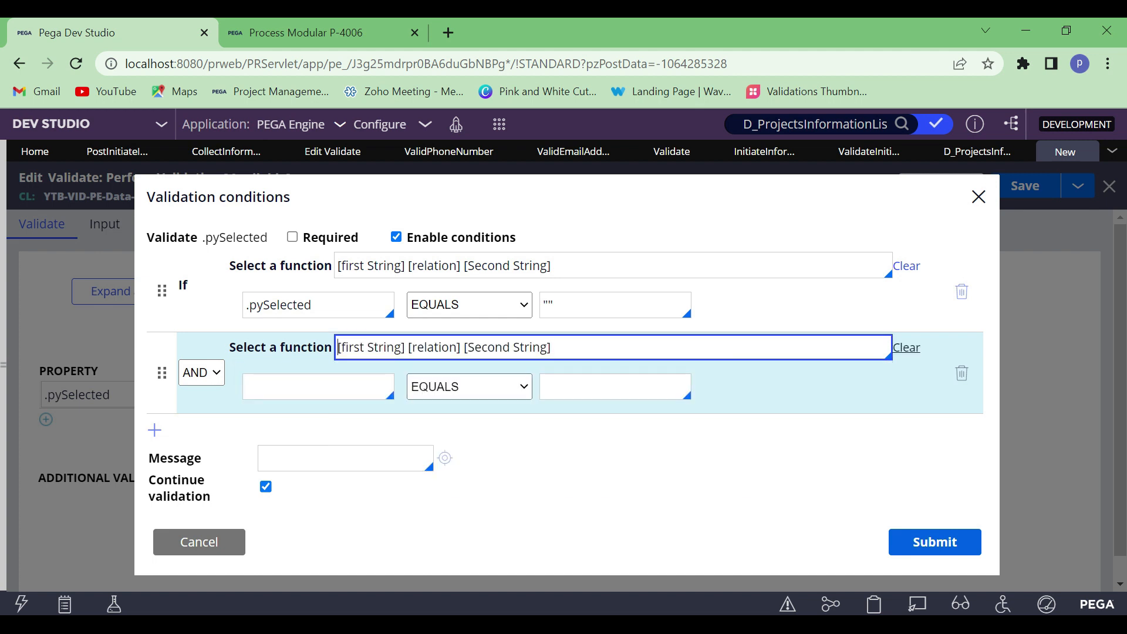
Define the AND condition as .StartDate DOES NOT EQUAL ""
click(347, 390)
text(.)
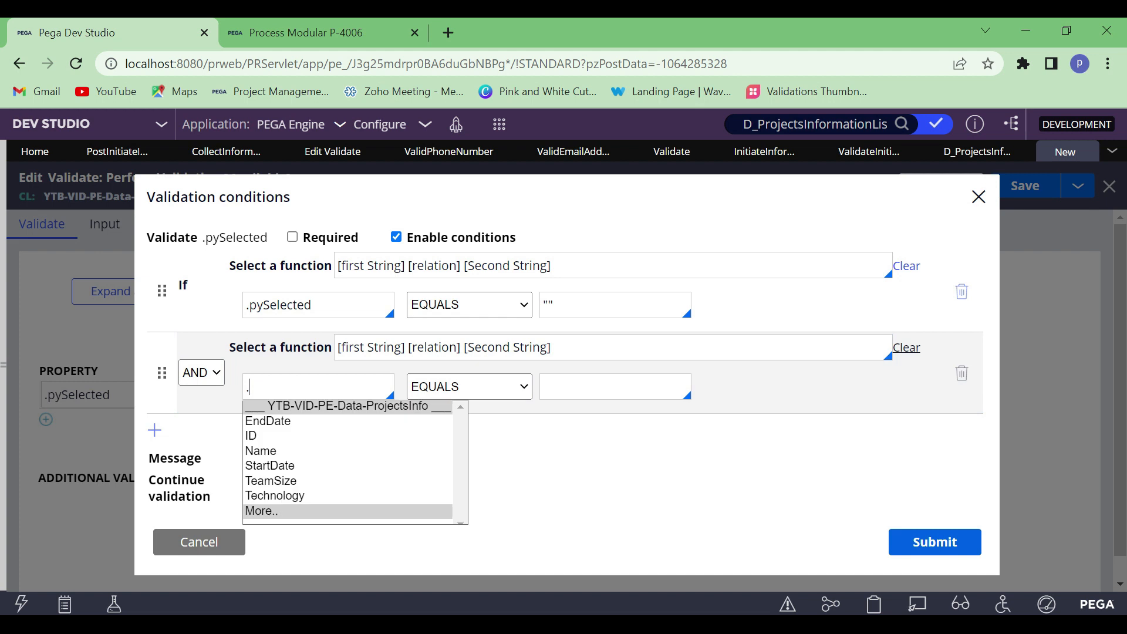
click(285, 468)
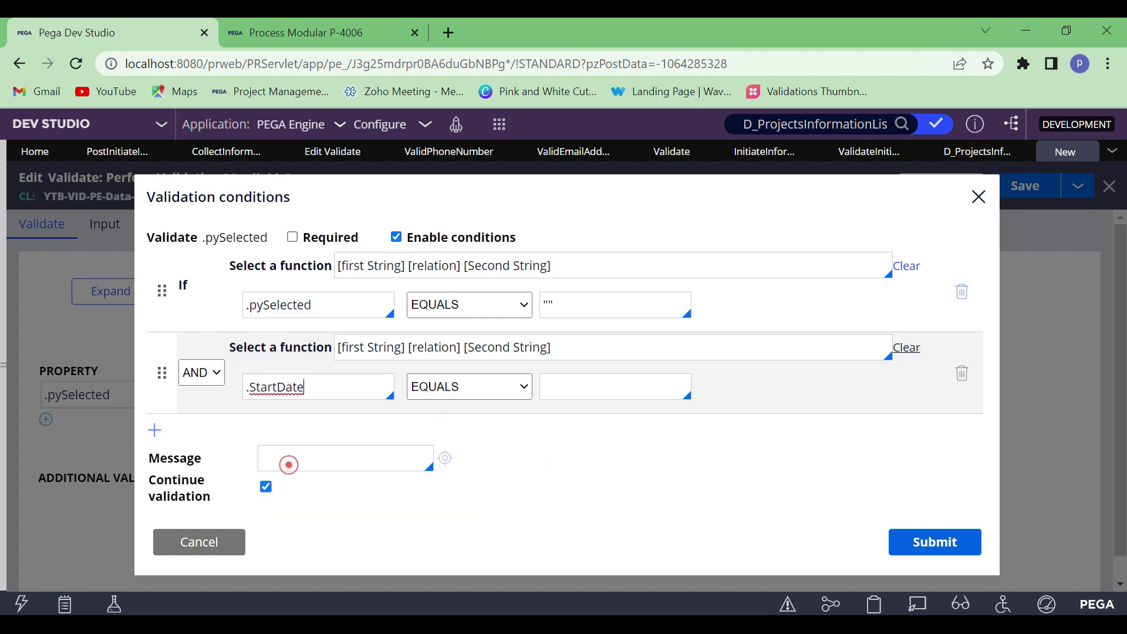
click(501, 388)
click(497, 418)
click(593, 383)
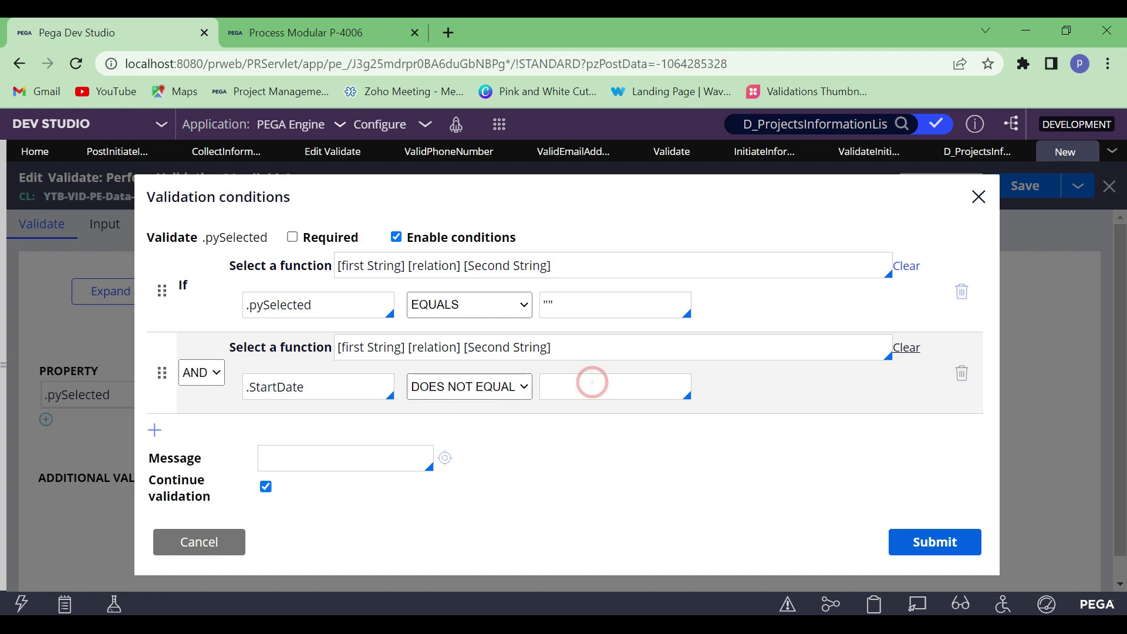
click(620, 498)
Set the validation message to "Please add the values", submit the conditions and save the PerformValidation rule
click(339, 459)
text(Please add the values)
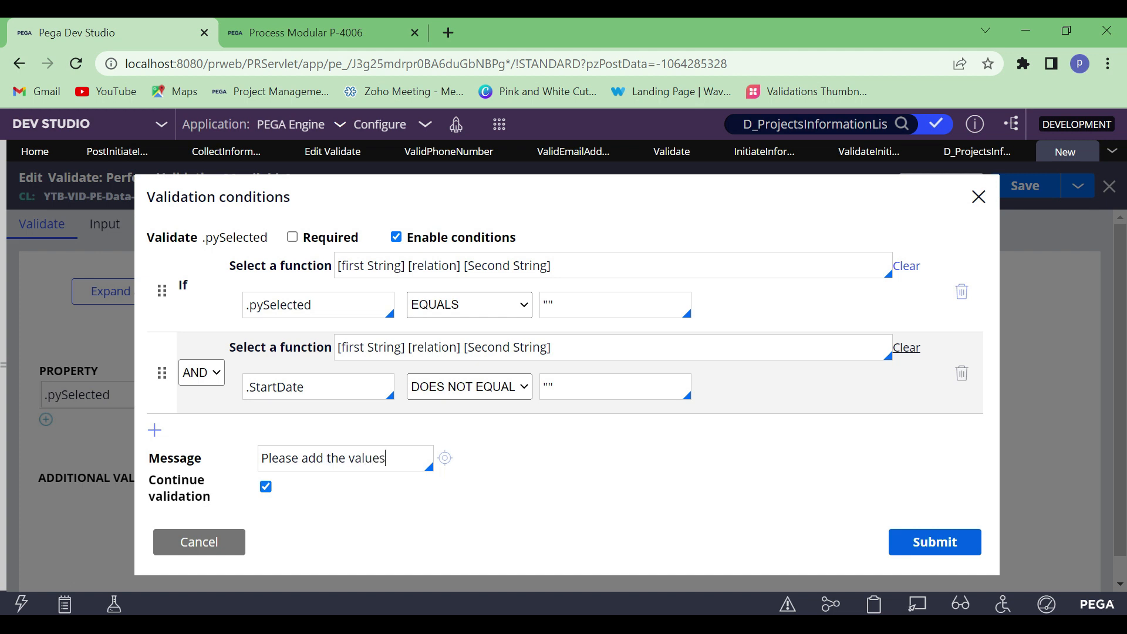
click(944, 545)
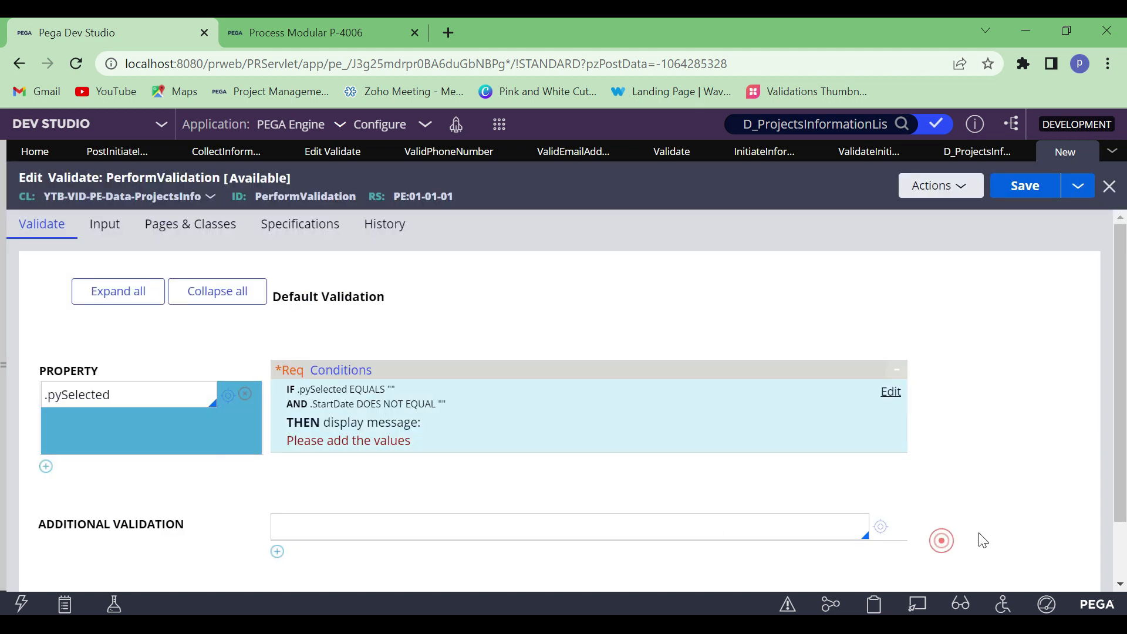
click(1026, 187)
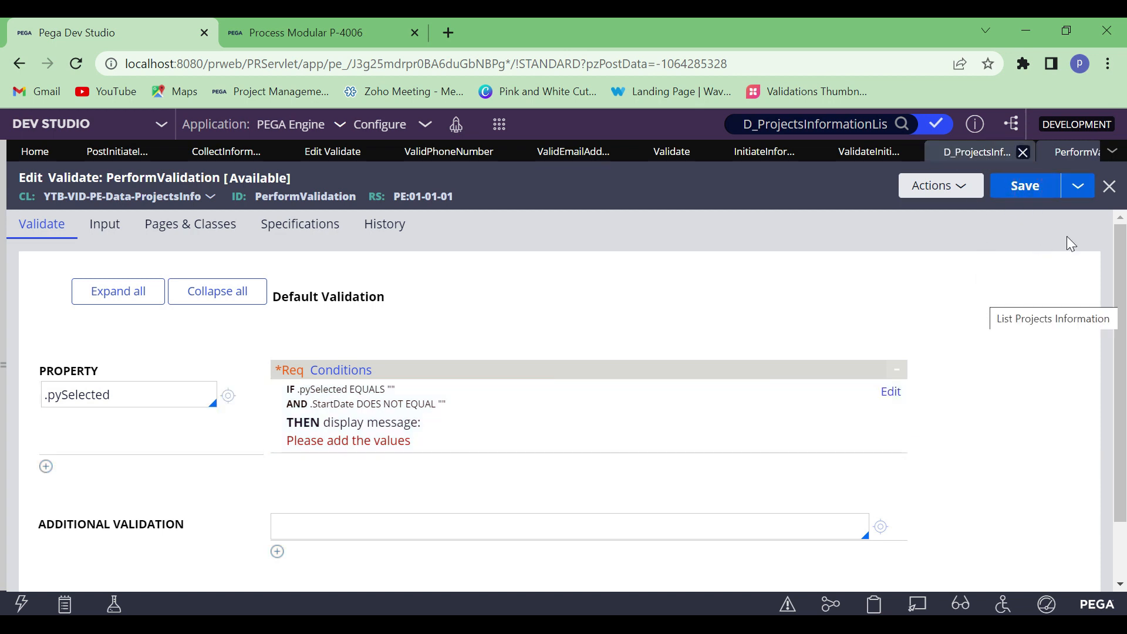
Back in ValidateInitiateInfo, select PerformValidation as the called Validate rule, submit the call and try to save the rule
click(966, 152)
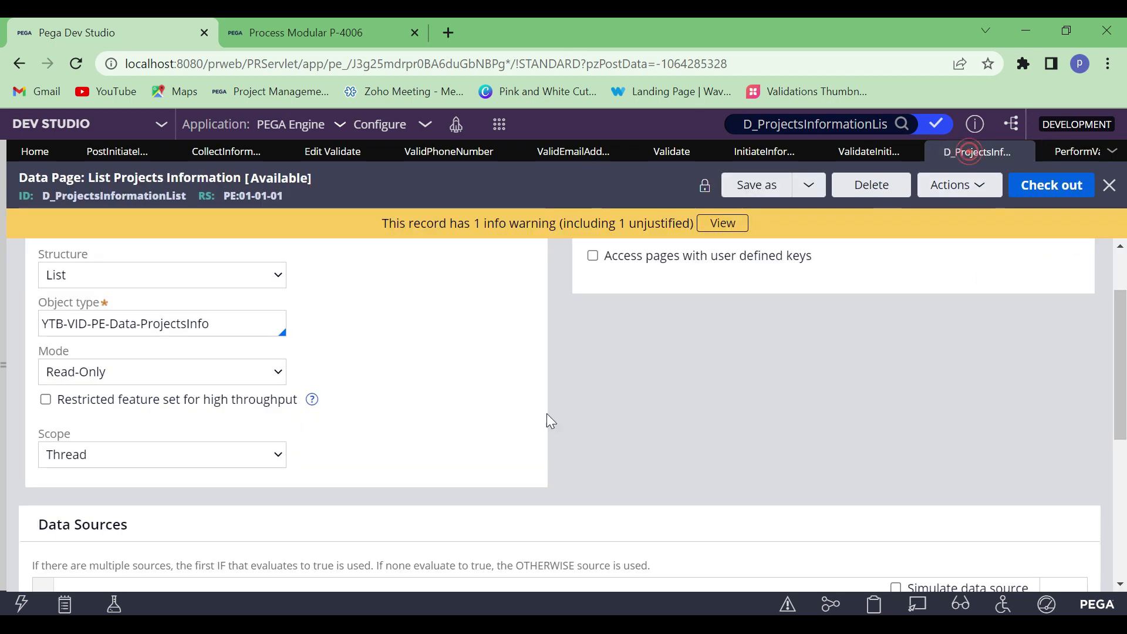
click(836, 150)
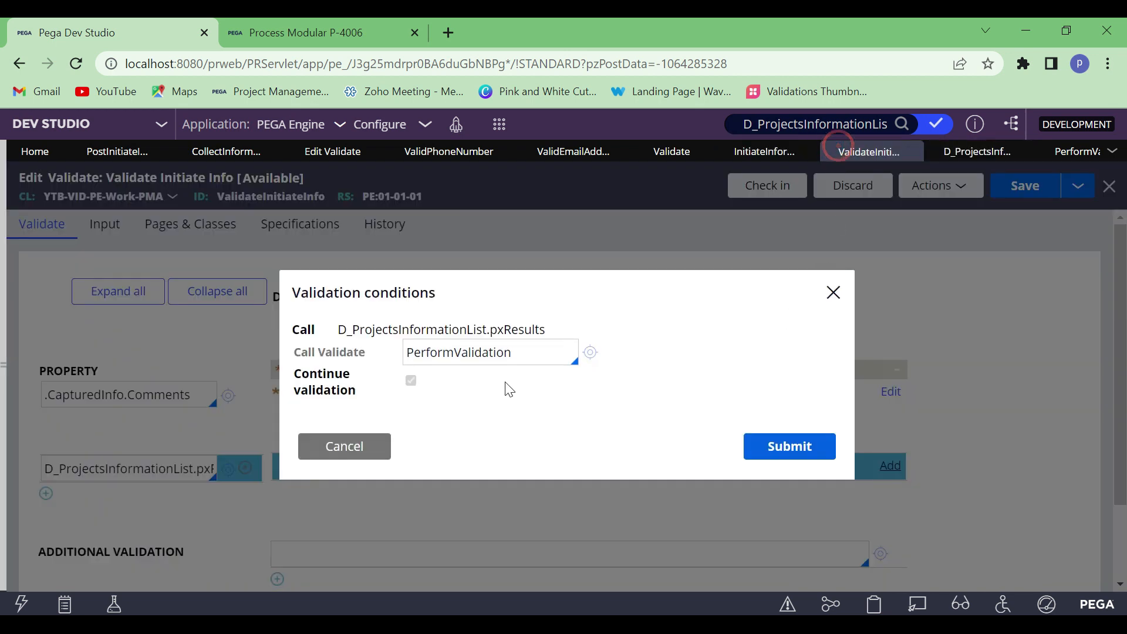
click(529, 354)
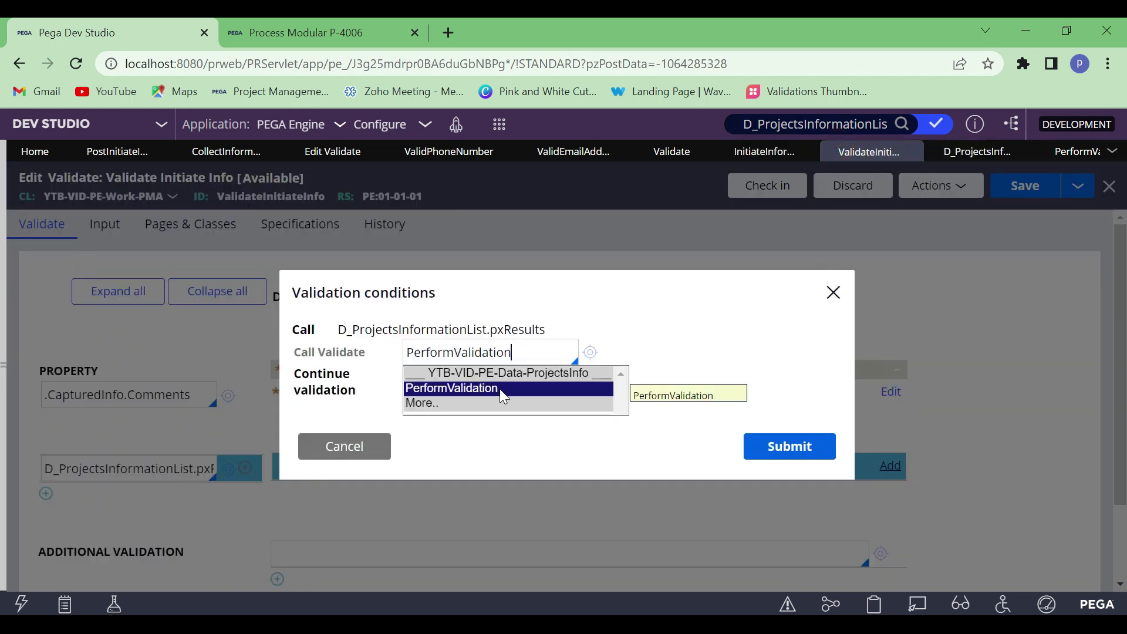
click(499, 387)
click(669, 395)
click(772, 445)
click(1018, 193)
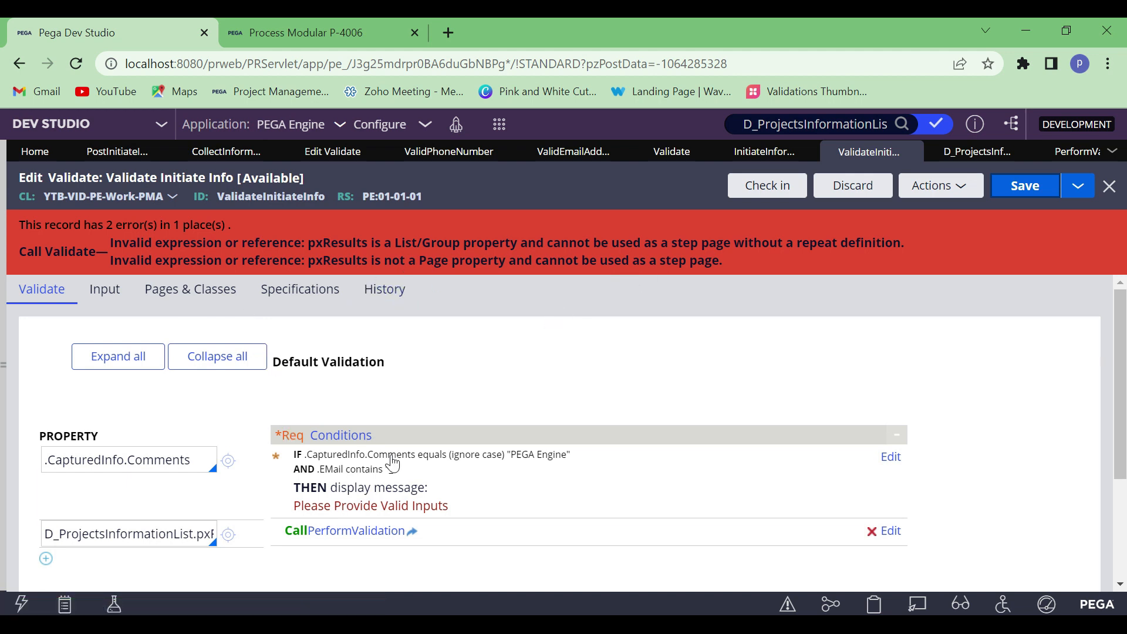
Inspect the D_ProjectsInformationList.pxResults property, review the Initiate Information form of the Process Modular case, and return to Dev Studio
click(166, 533)
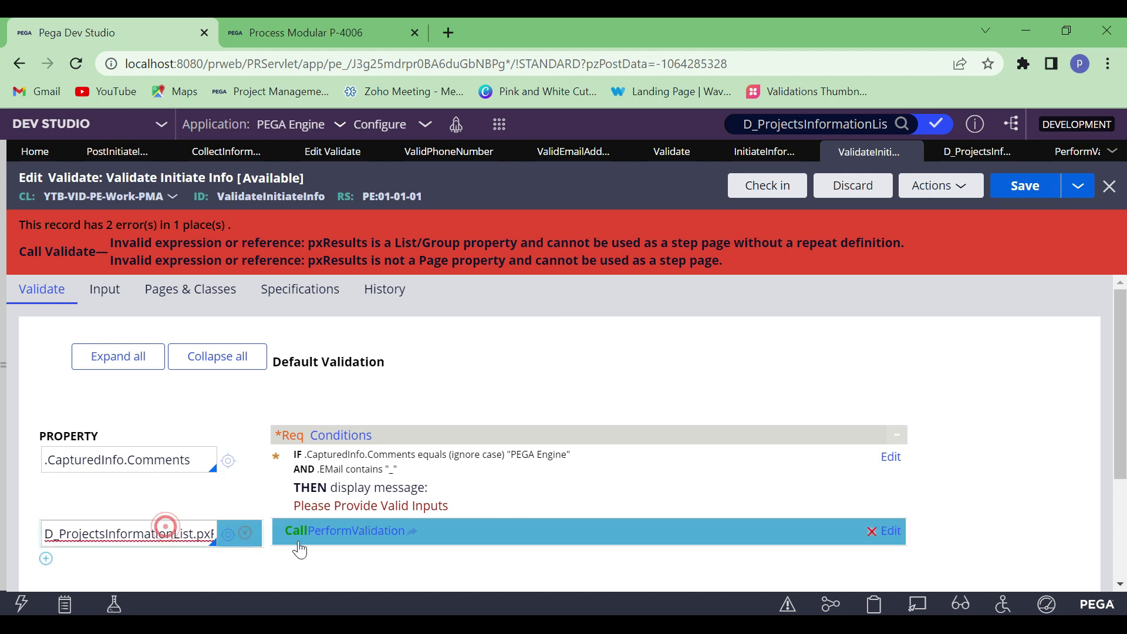
key(End)
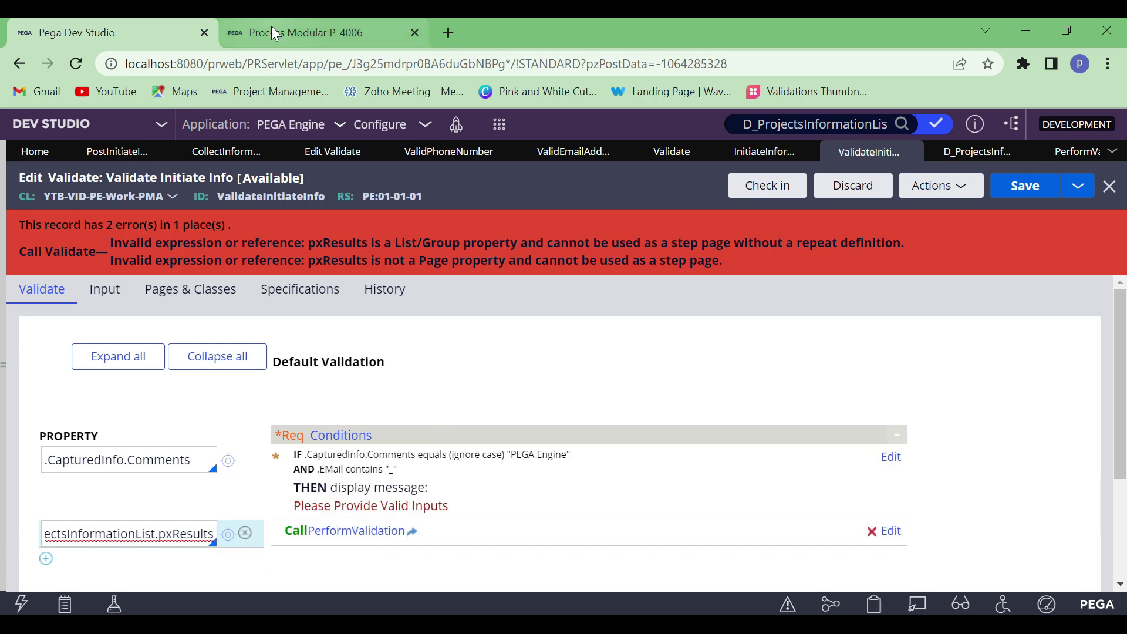
click(286, 37)
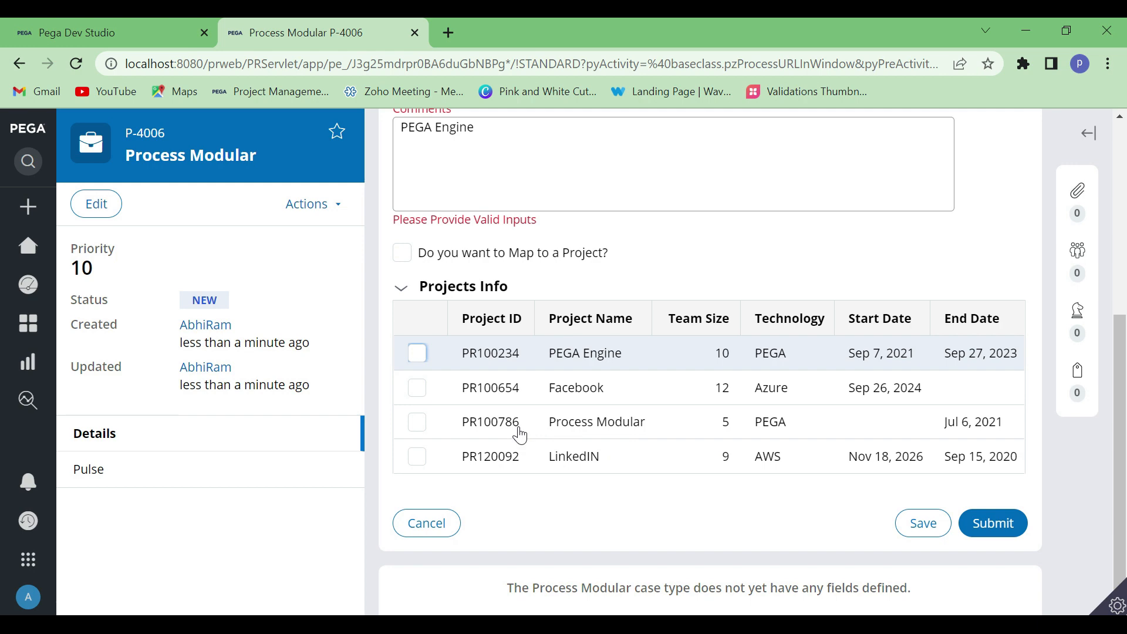
scroll(571, 319, up, 6)
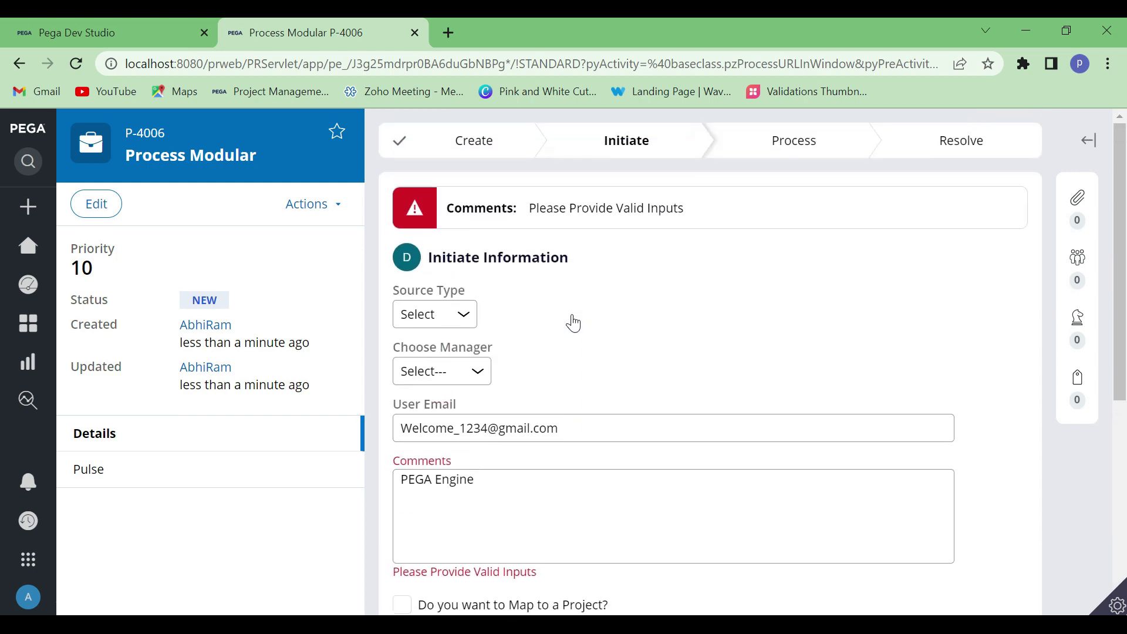
click(99, 19)
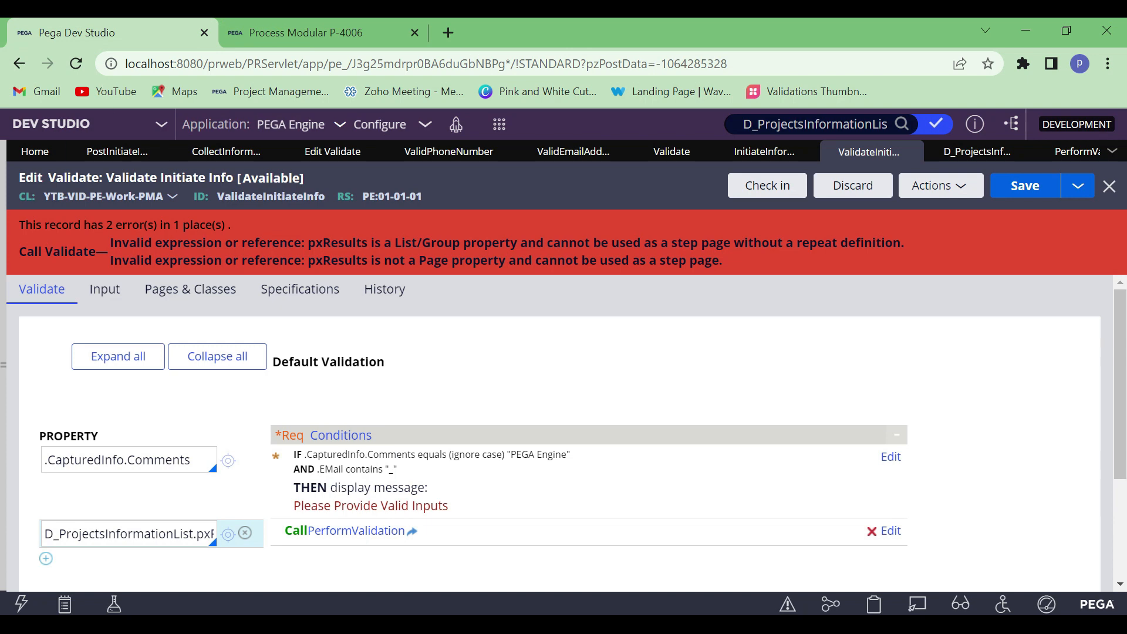
Delete the D_ProjectsInformationList.pxResults row and its validation call, save and close the ValidateInitiateInfo rule, and switch to PerformValidation
click(890, 530)
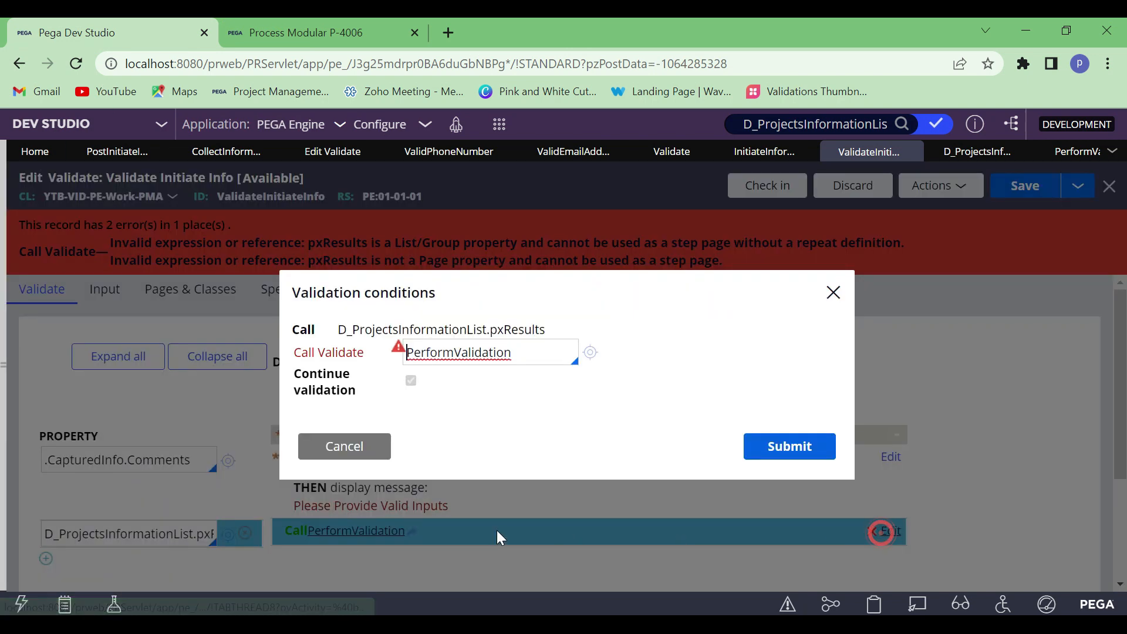
click(381, 454)
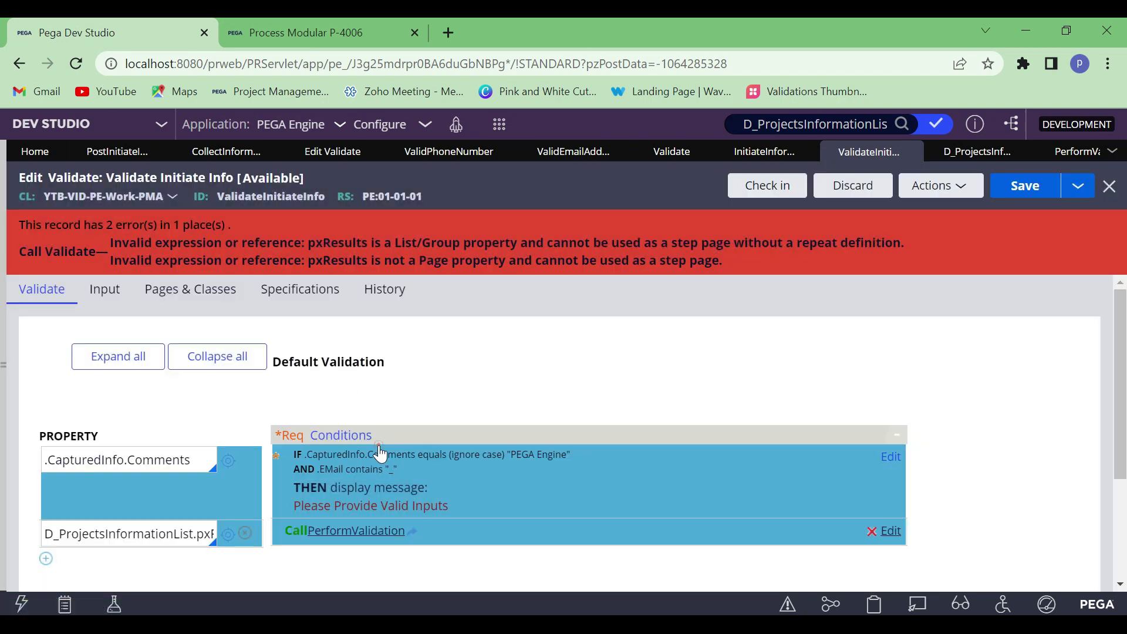
click(244, 534)
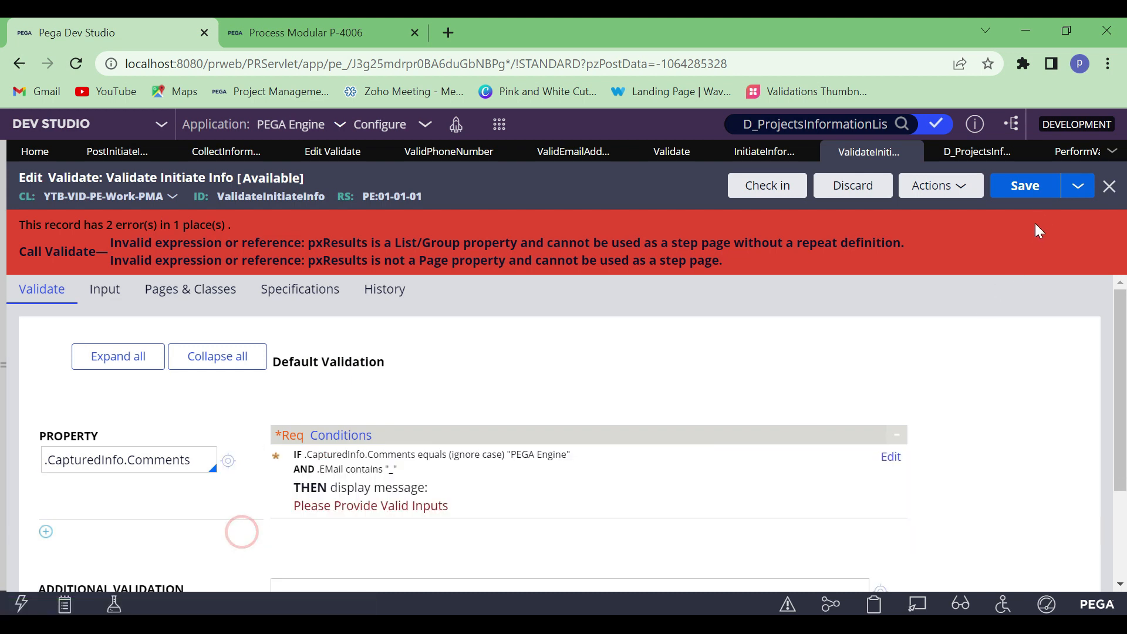
click(1025, 187)
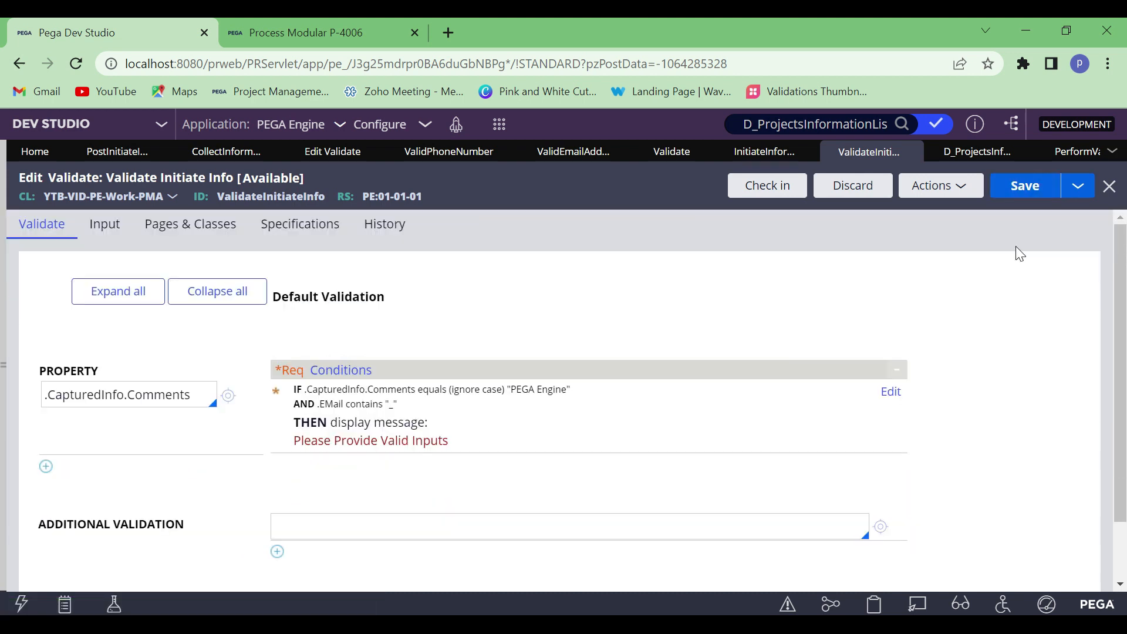
click(1027, 186)
click(908, 151)
click(993, 152)
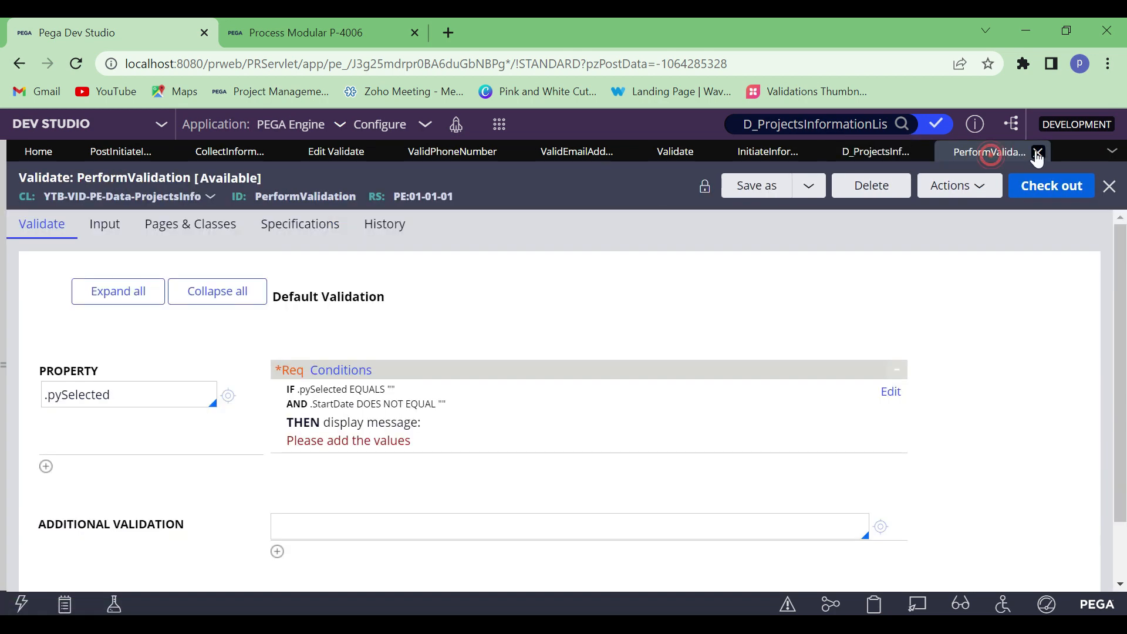
Delete the PerformValidation rule without giving a deletion reason and close it
click(870, 186)
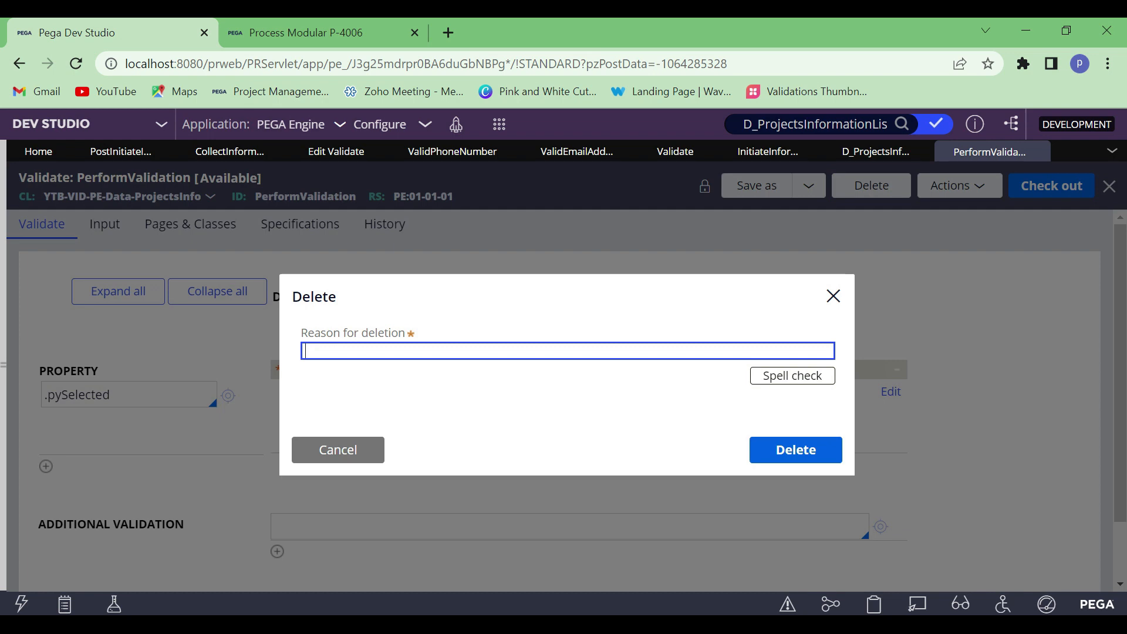
click(769, 453)
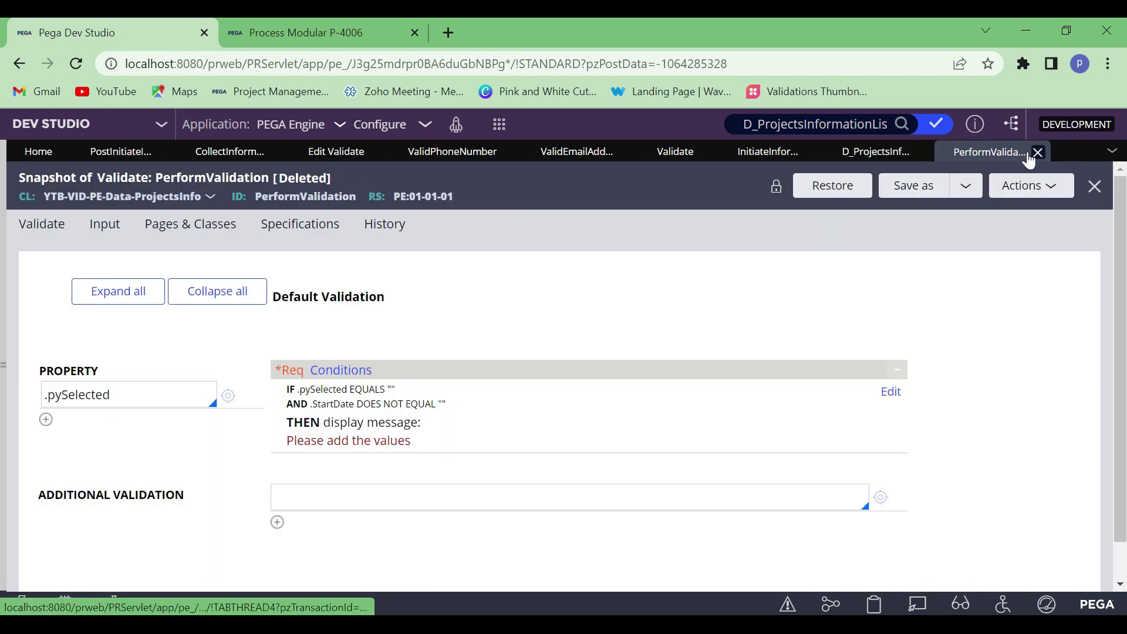
click(1039, 152)
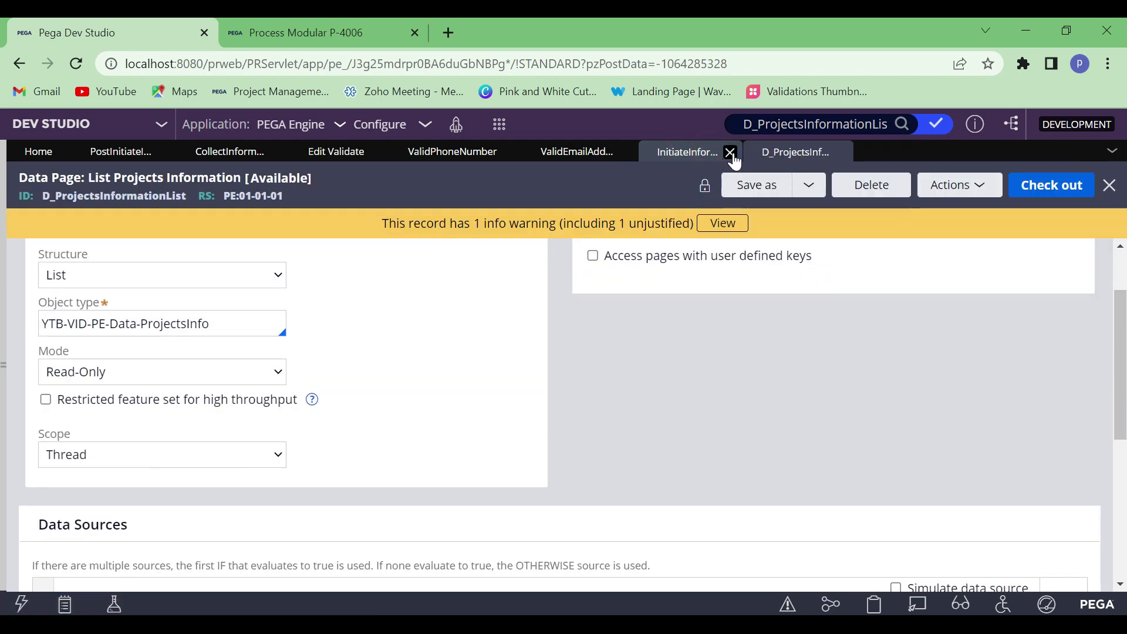
Close the InitiateInformation, ValidEmailAddress, ValidPhoneNumber and Edit Validate records, and bring up the PostInitiateInformation data transform
click(731, 155)
click(579, 149)
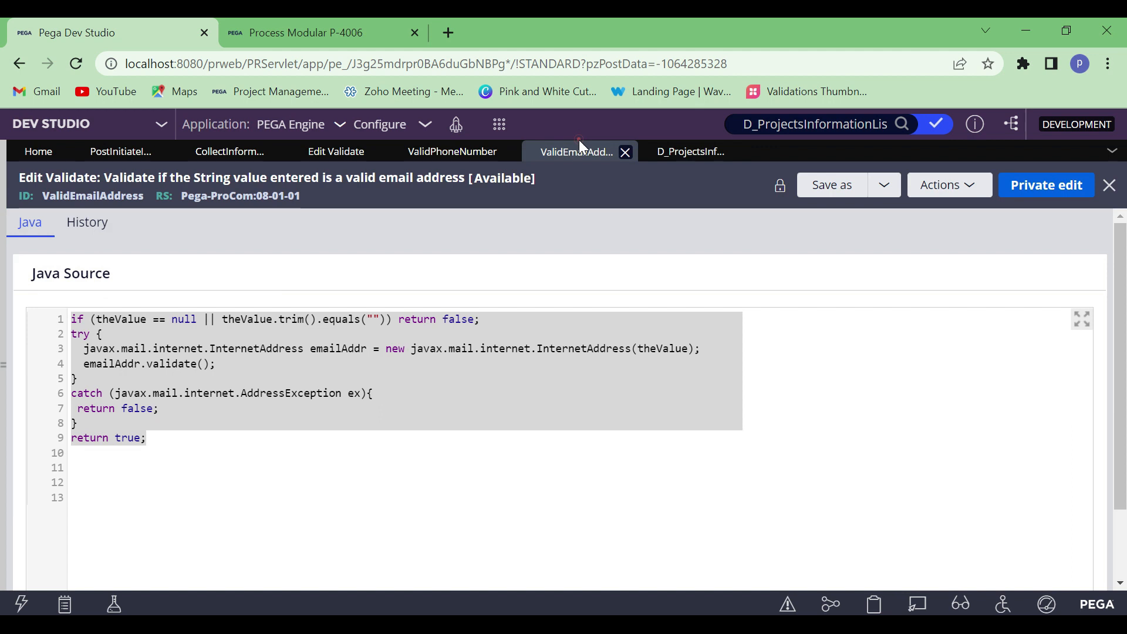
click(623, 151)
click(455, 155)
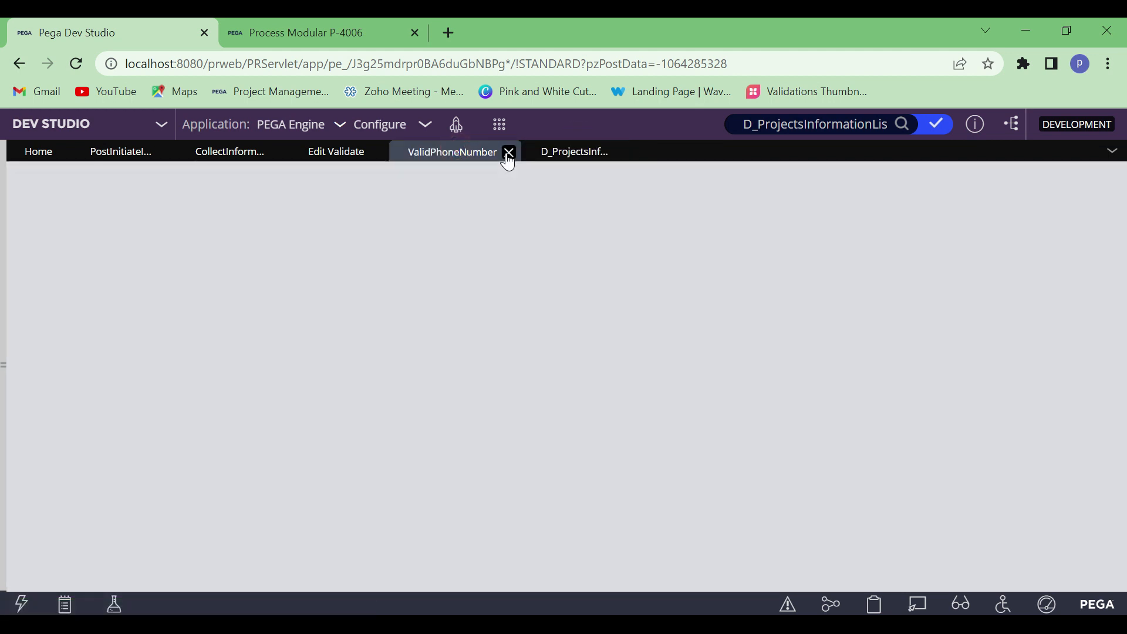
click(506, 153)
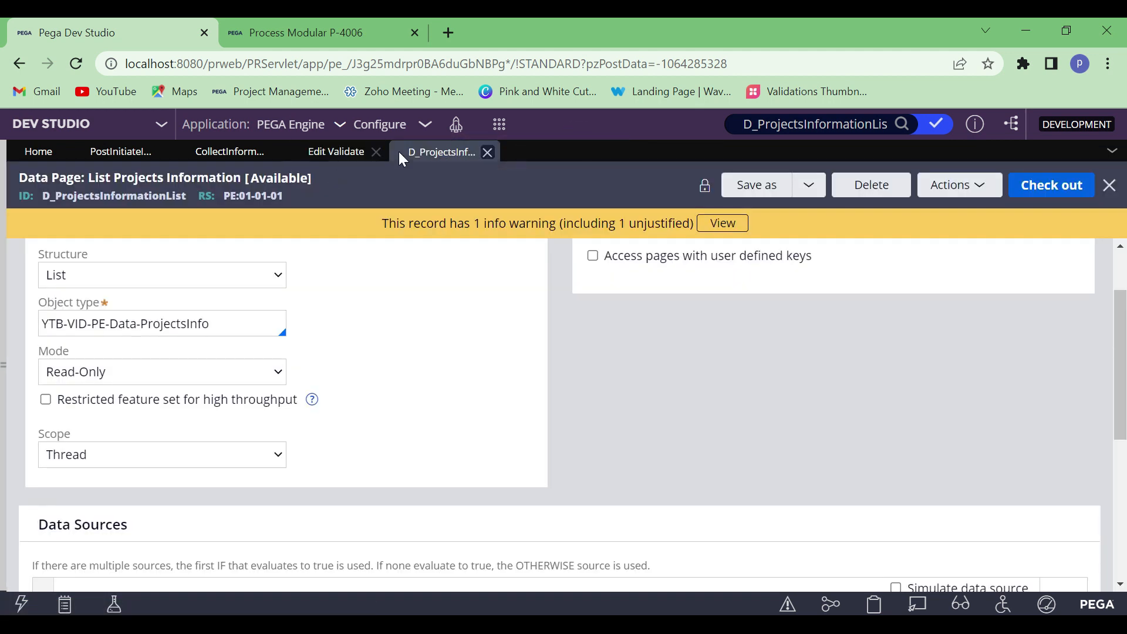
click(375, 152)
click(216, 156)
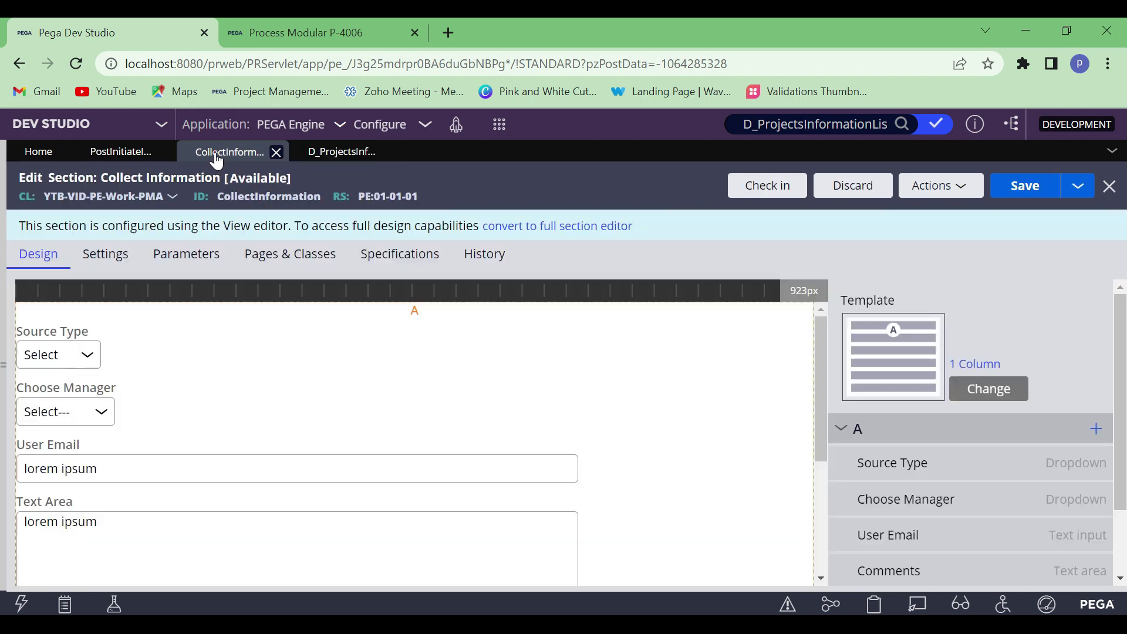
click(124, 154)
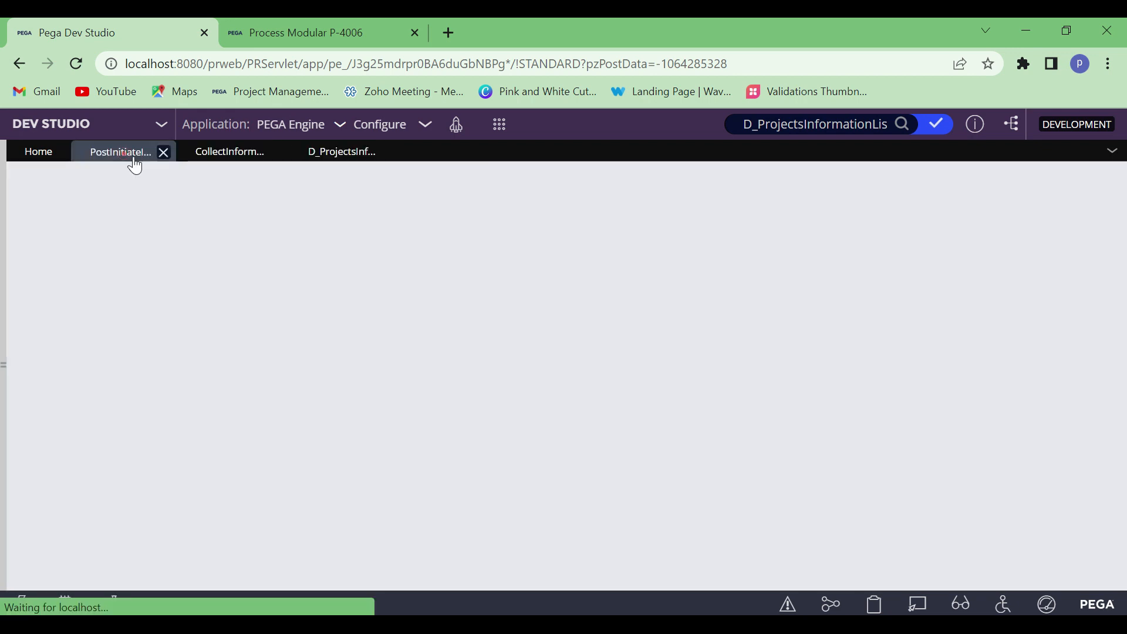
Switch to the Validations document in Word and start a lettered list below item 4 about validating without the Validate rule
click(827, 625)
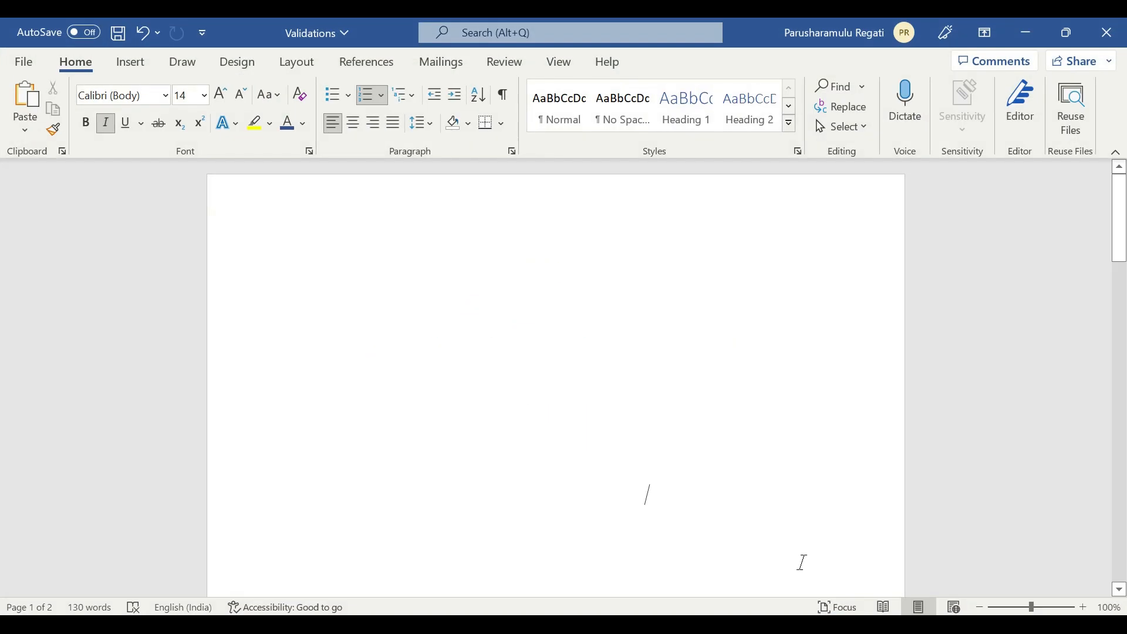
scroll(672, 446, down, 1)
click(713, 506)
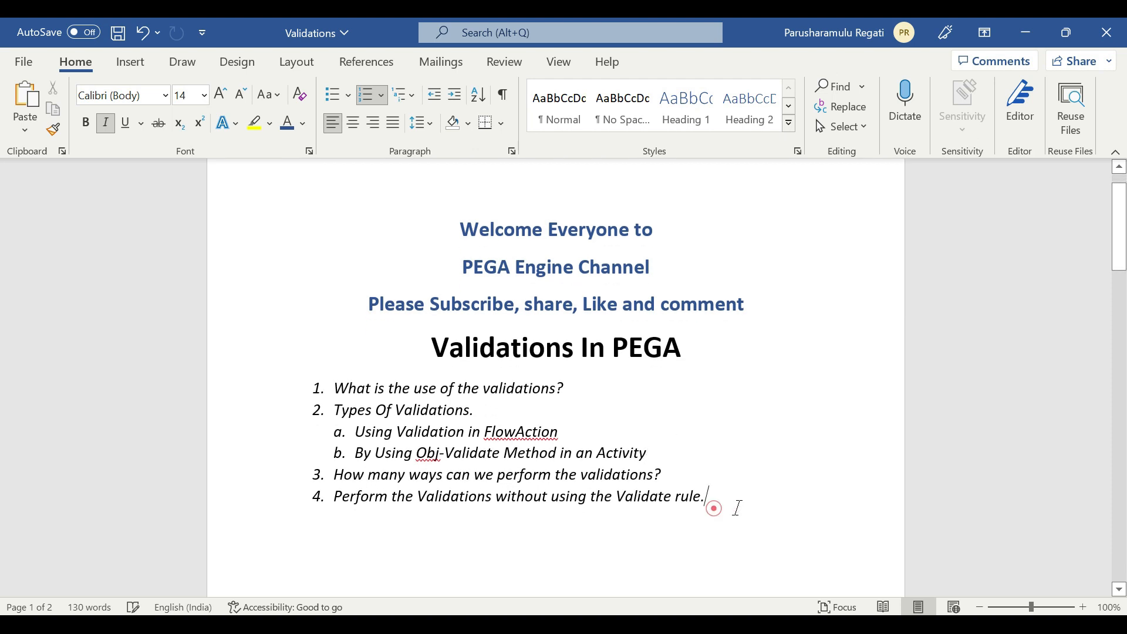
key(Return)
key(BackSpace)
key(BackSpace)
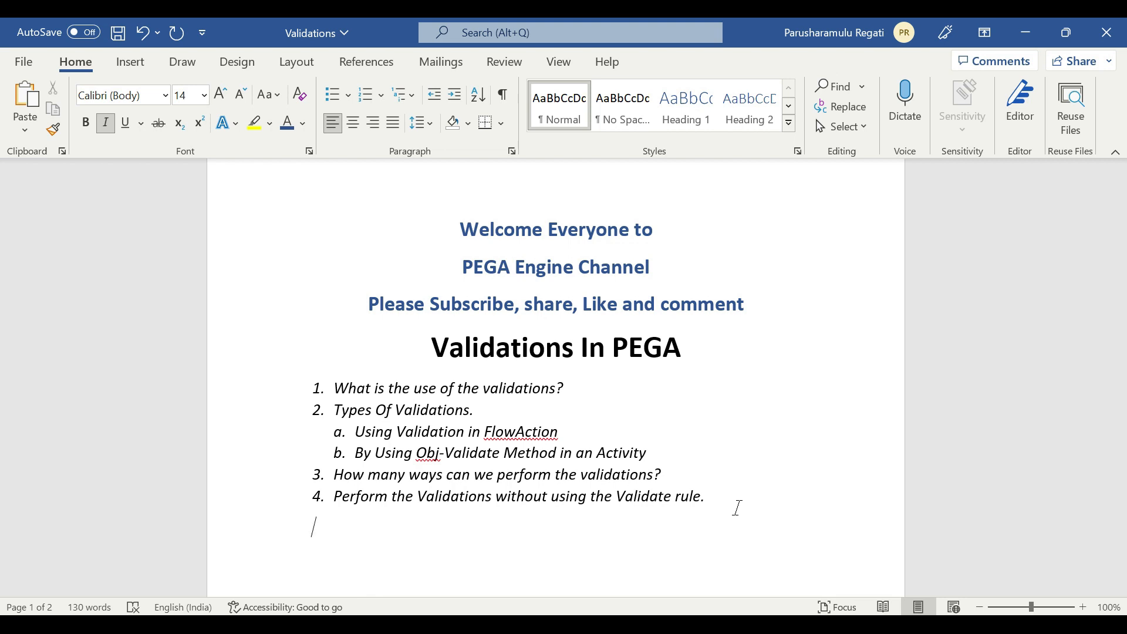
key(Return)
text(a. )
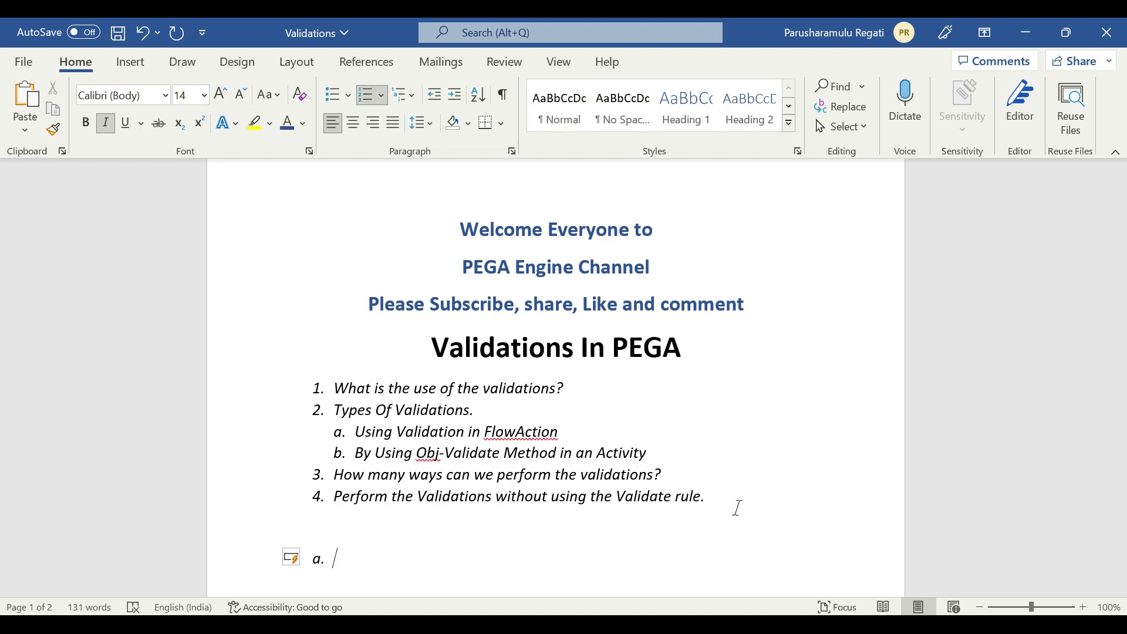
text(In Post processi)
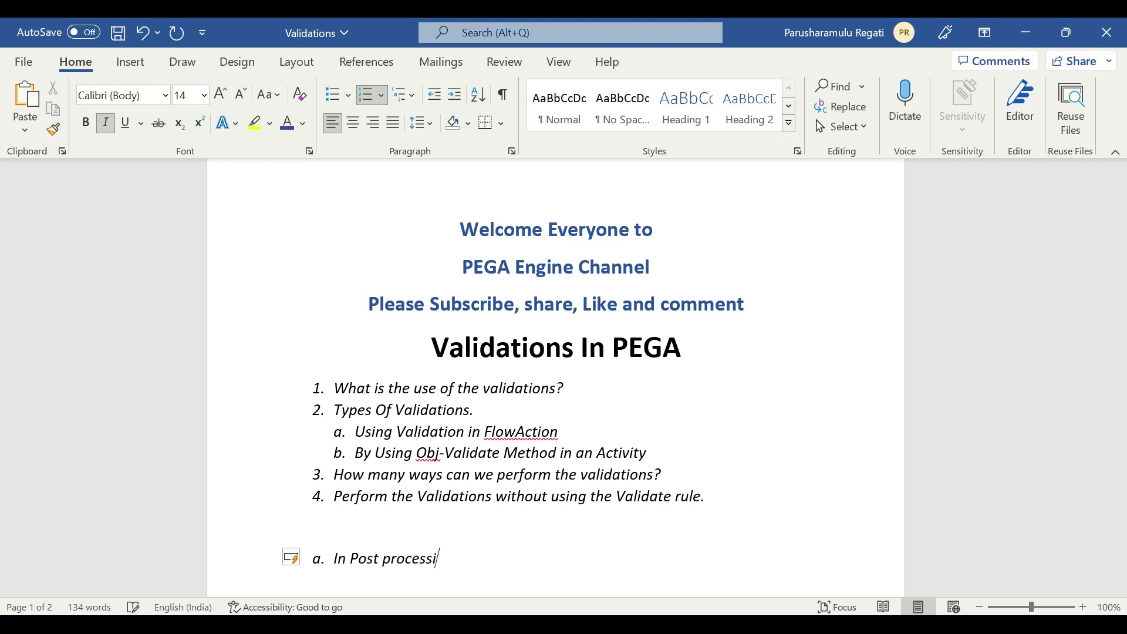
text(ng DT, We can check the values by using whe)
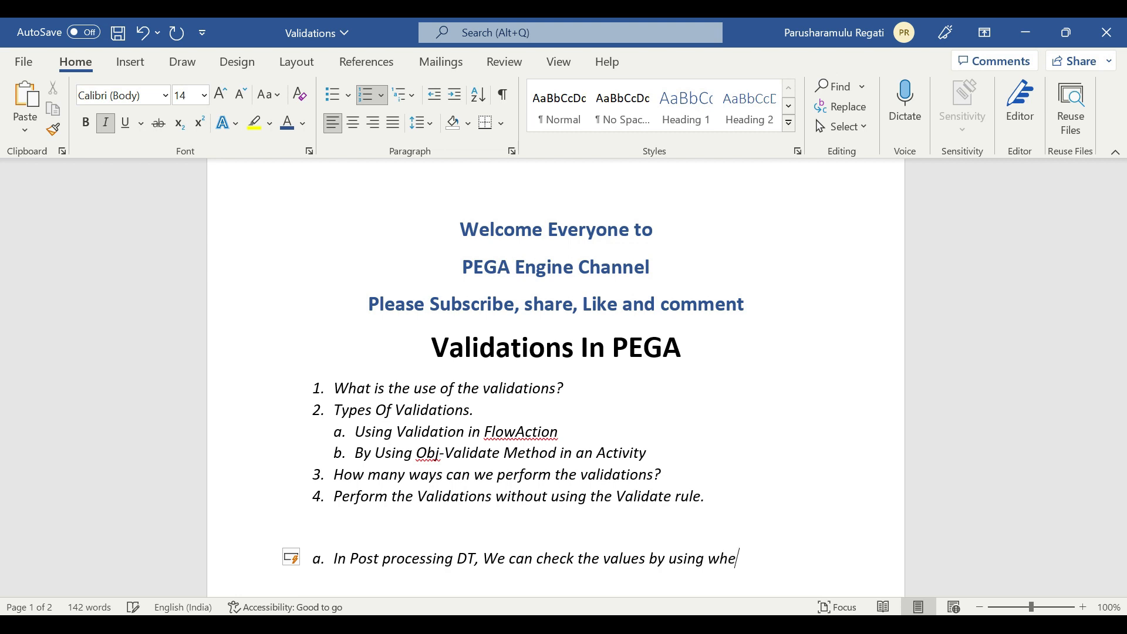
text(n and Configure a Me)
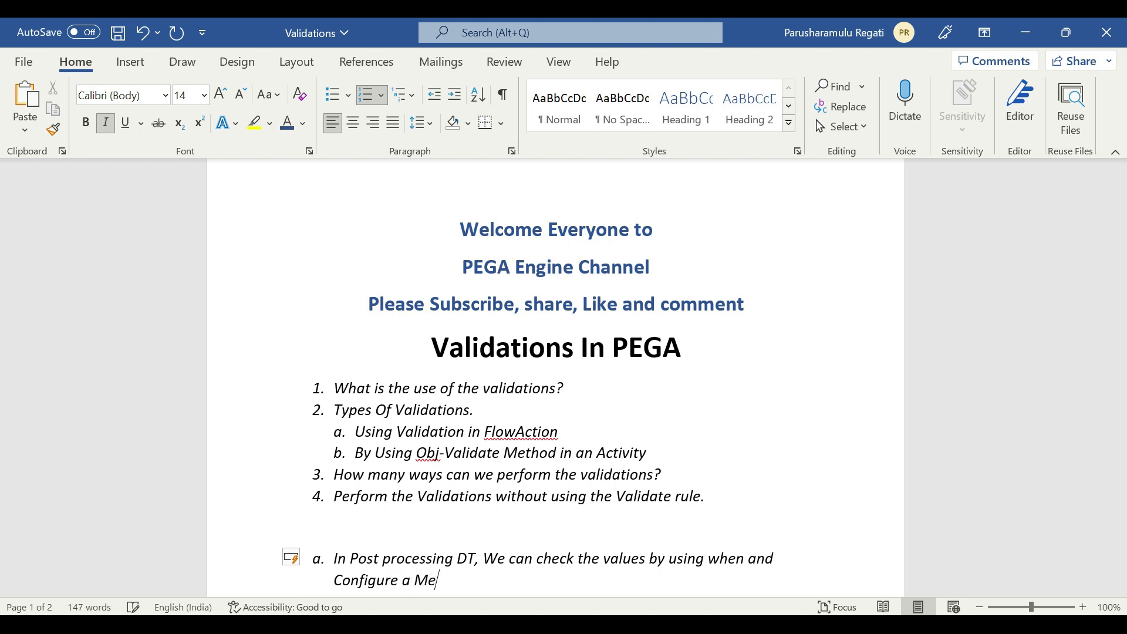
text(ssage add a Message t)
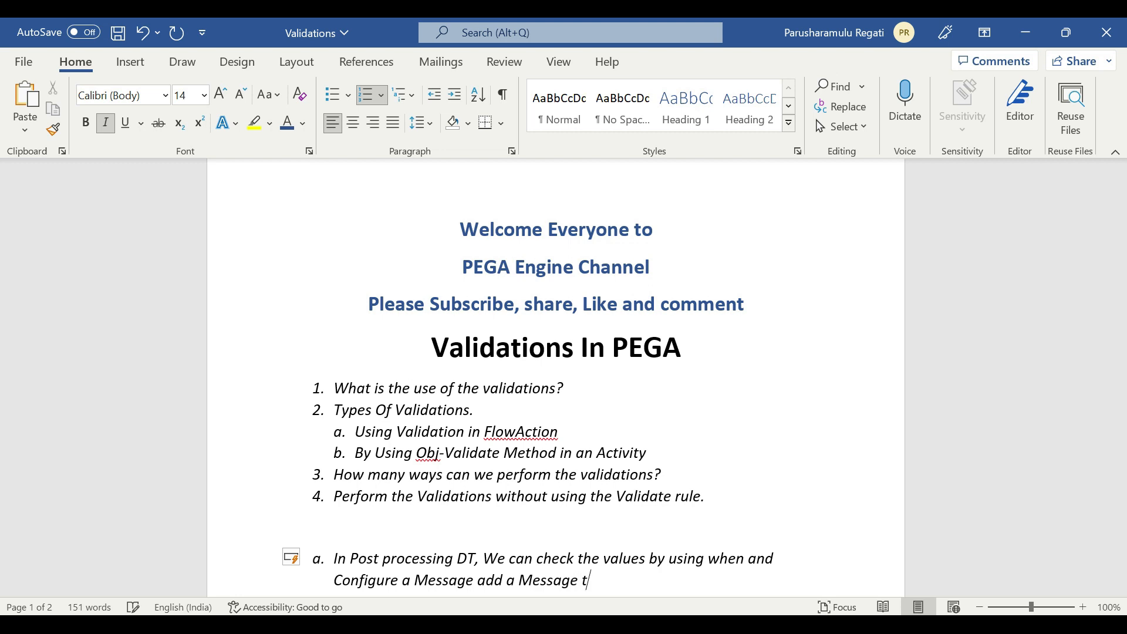
Write item a: "In Post processing DT, We can check the values by using when and Configure a Message add a Message to the Page Level"
key(BackSpace)
text(to the Page Level)
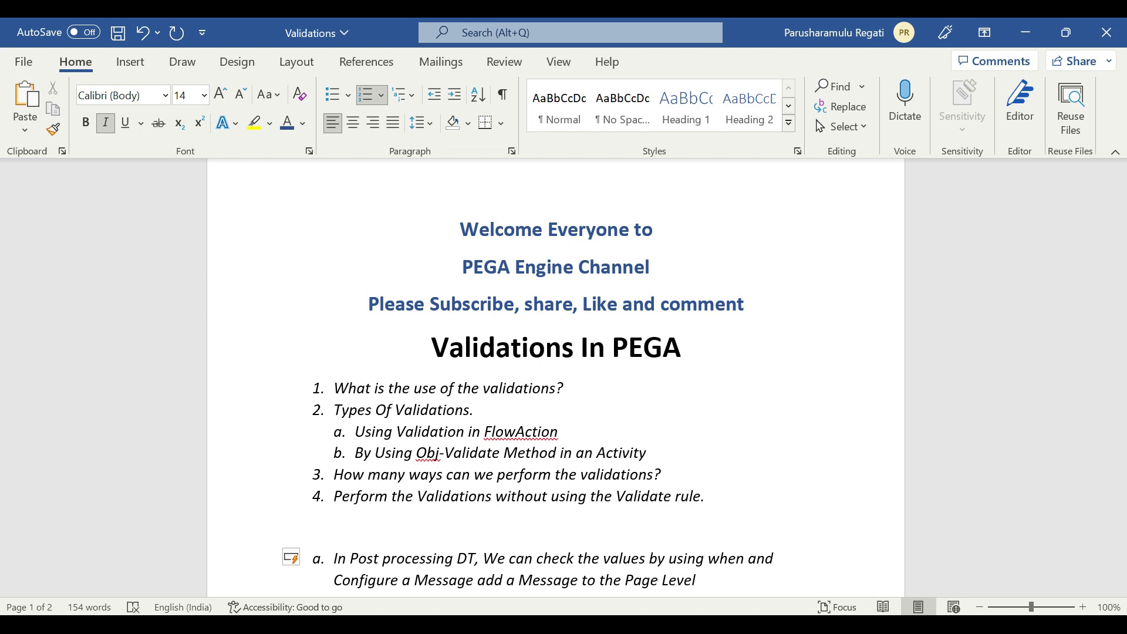
Add item b: "In Post Processing Activity use Page-Set Messages method to provide the error messages in the screen"
key(Return)
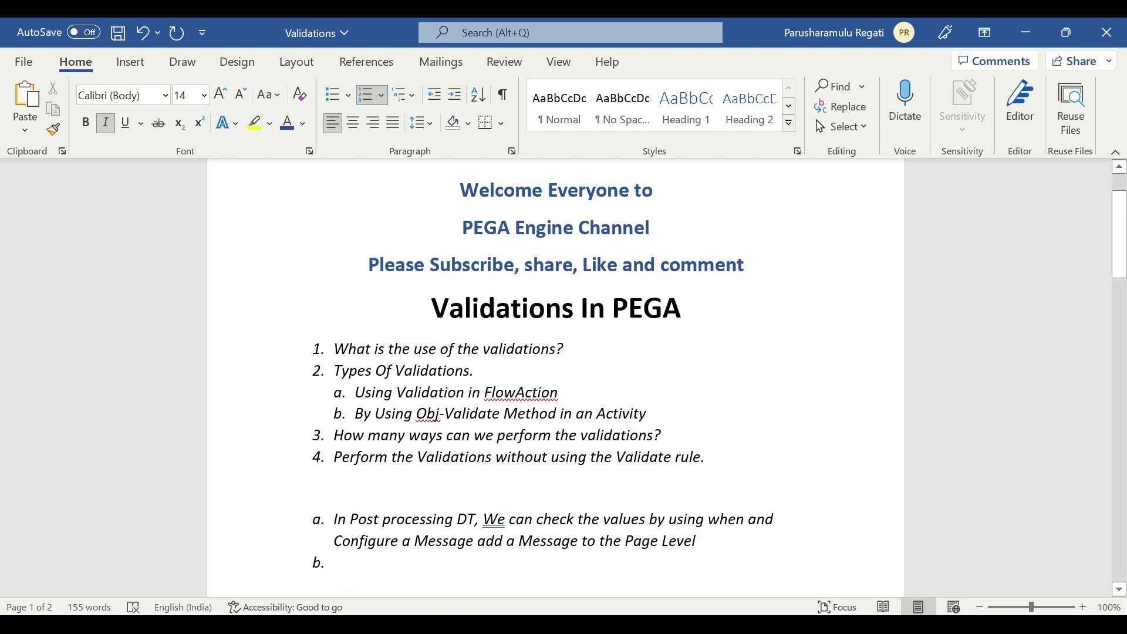
text(In Post Pro)
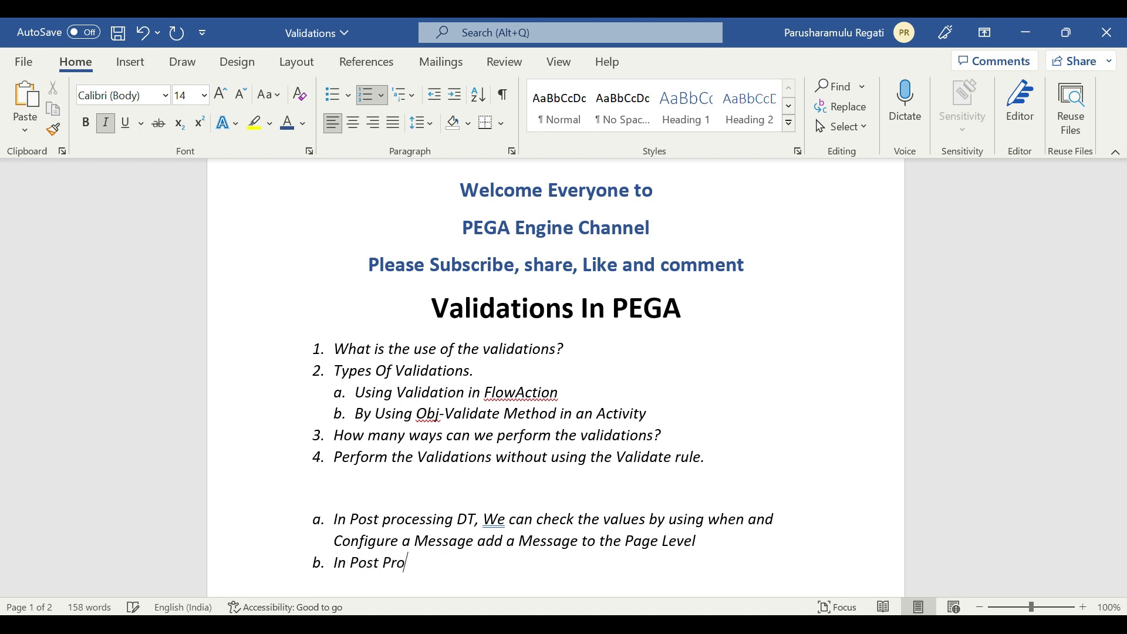
text(cessing Activity)
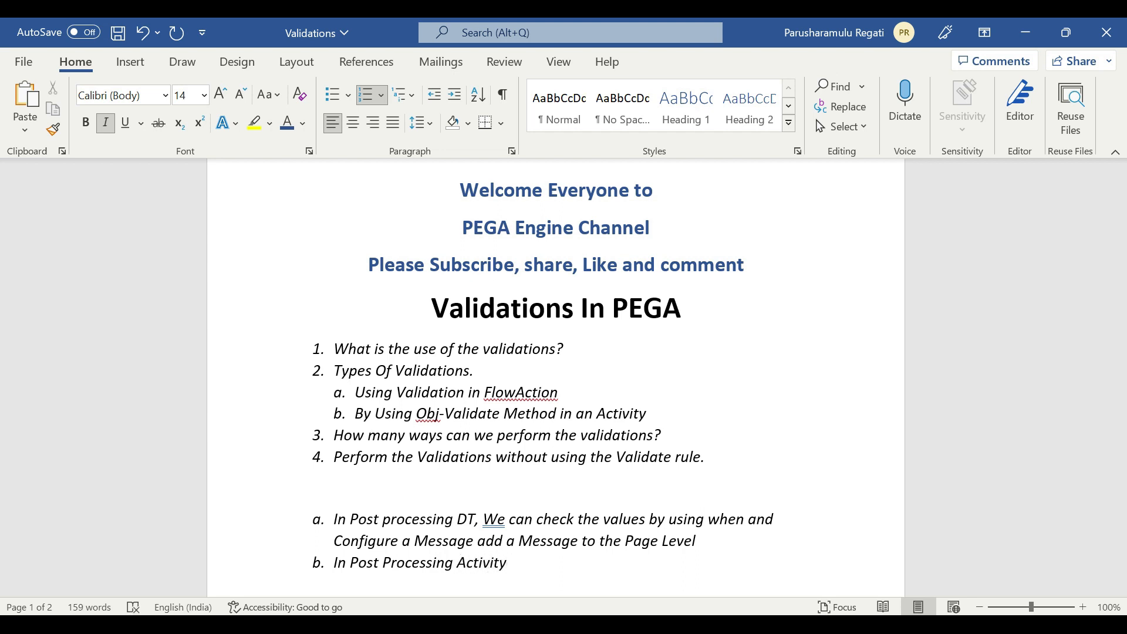
text( use Page-Set )
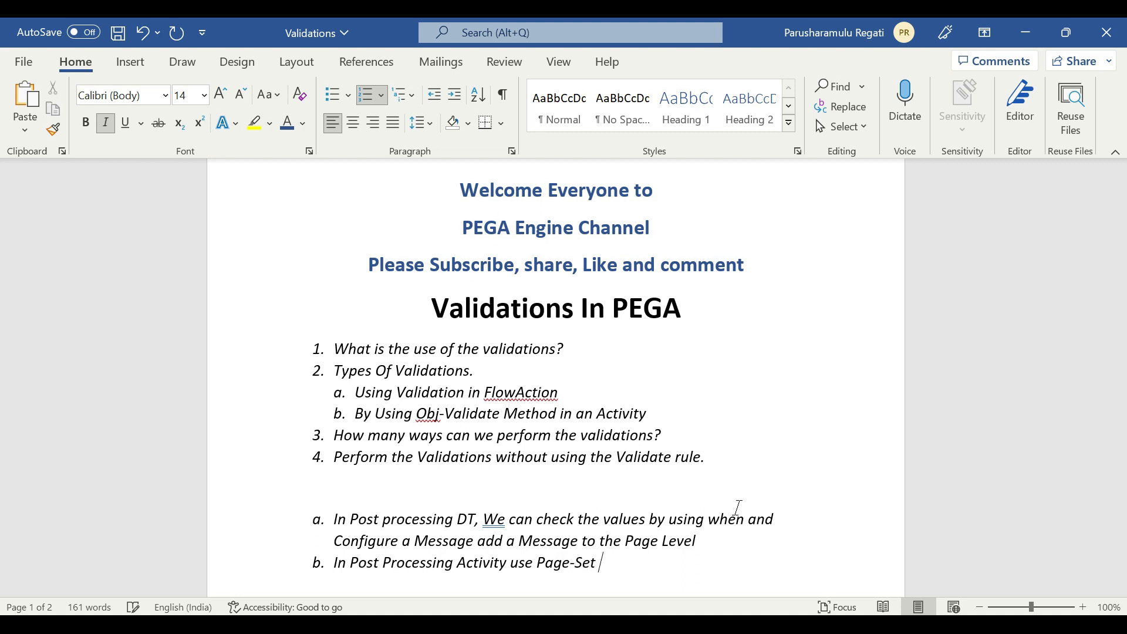
text(Messages)
text( me)
text(thod)
text( to perform he)
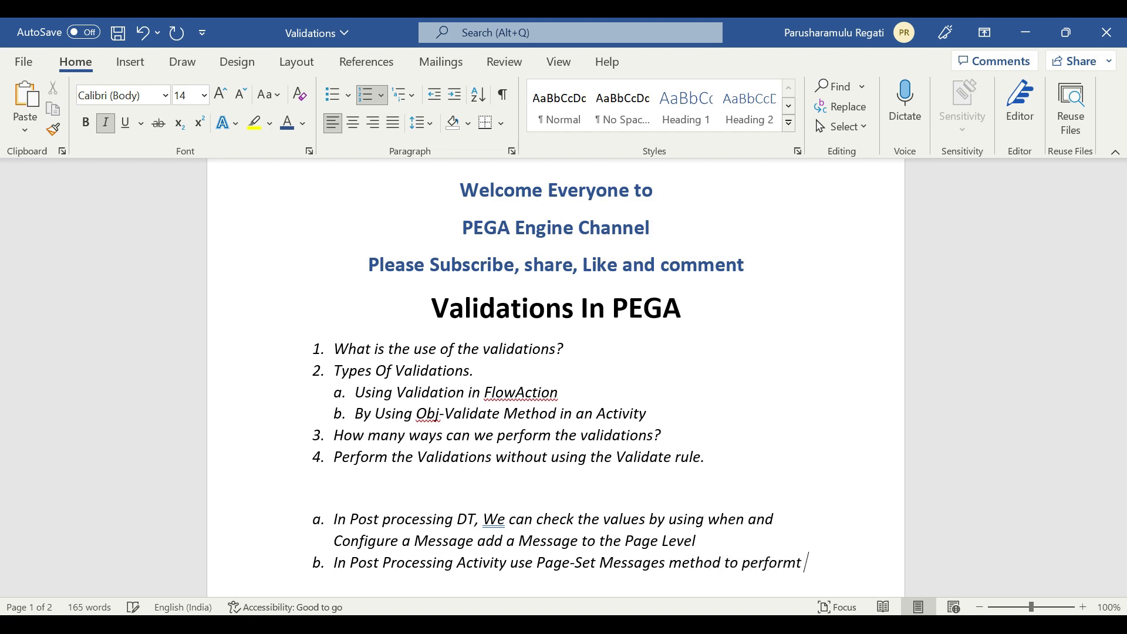
key(BackSpace)
key(BackSpace)
key(BackSpace)
key(BackSpace)
key(BackSpace)
key(BackSpace)
key(BackSpace)
key(BackSpace)
key(BackSpace)
key(BackSpace)
key(BackSpace)
text(provide the error messages in the )
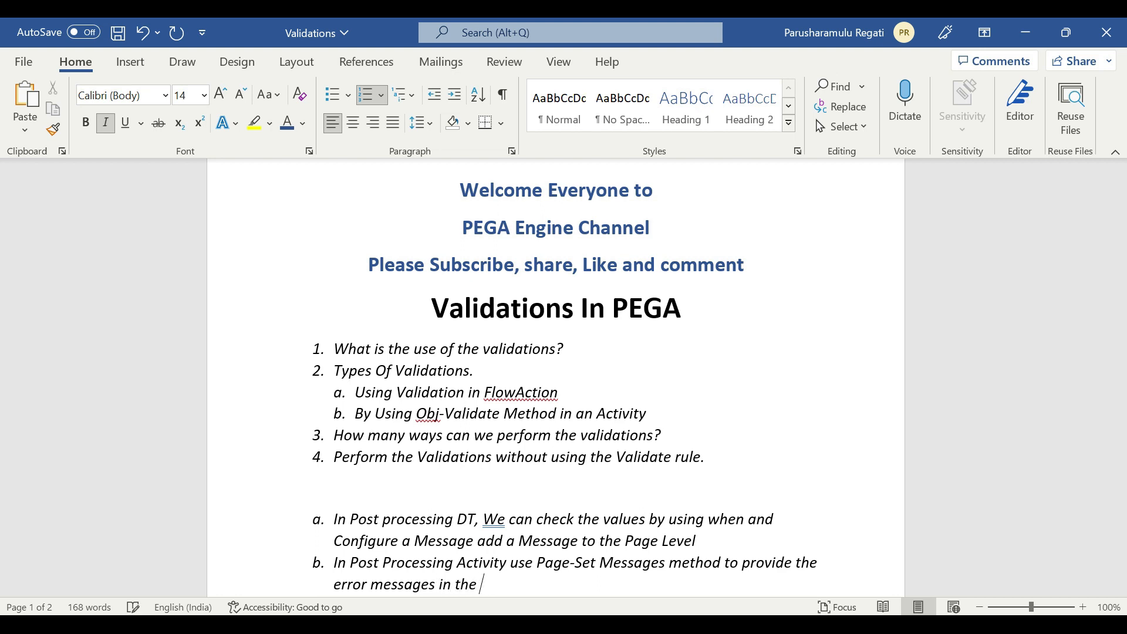
text(screen)
scroll(487, 494, down, 1)
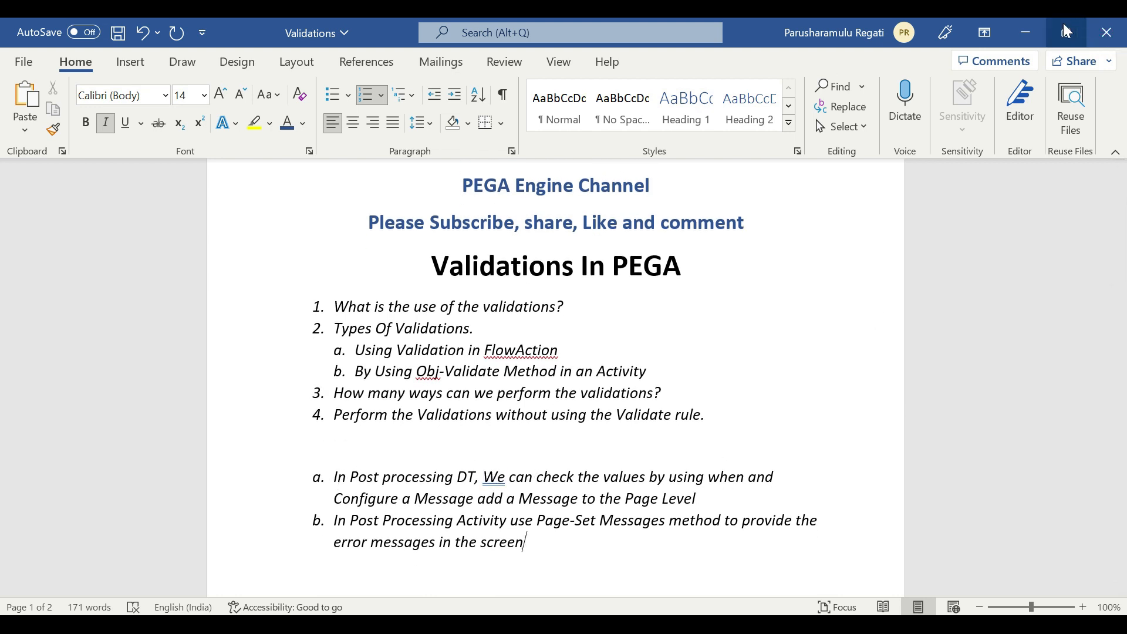
Return to Dev Studio and open the InitiateInformation flow action from the rules referencing the PostInitiateInformation data transform
click(1027, 39)
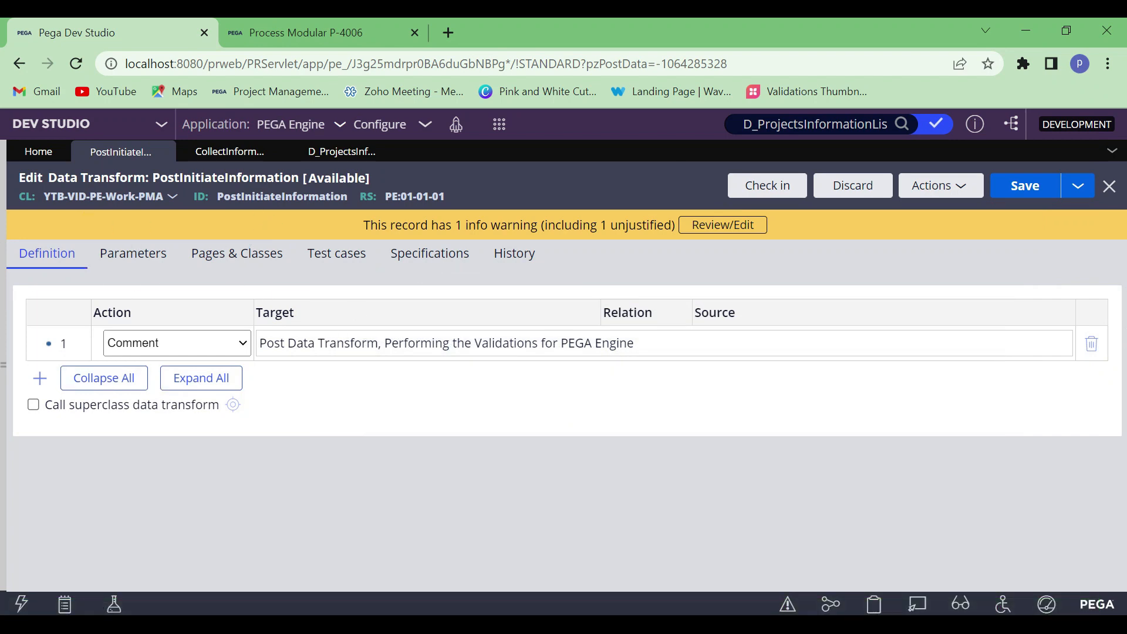
double_click(282, 196)
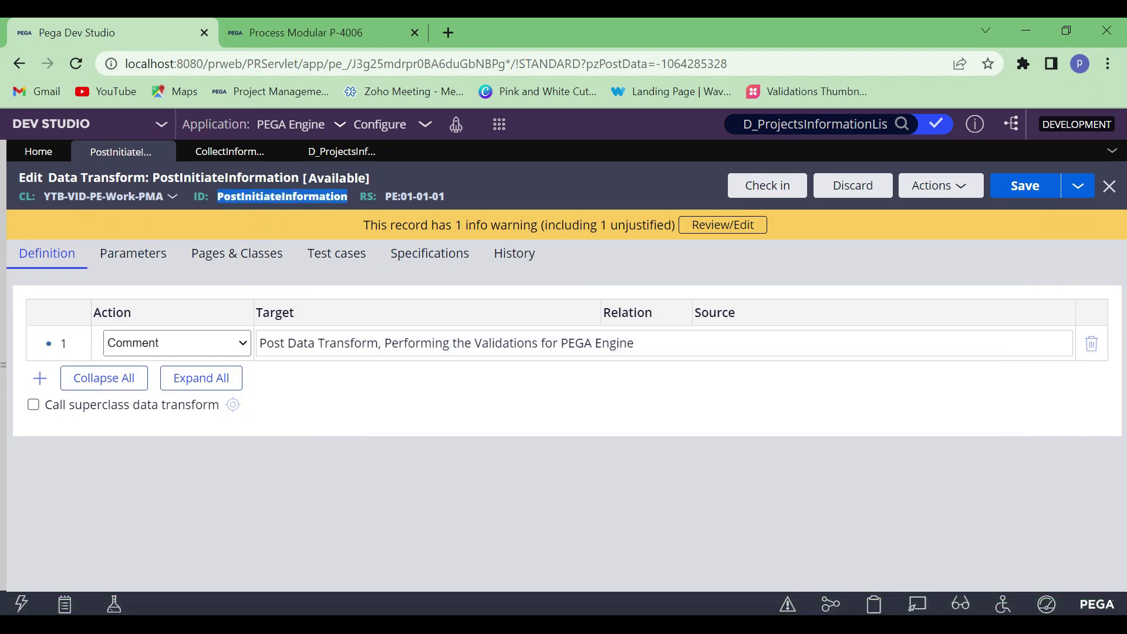
click(226, 154)
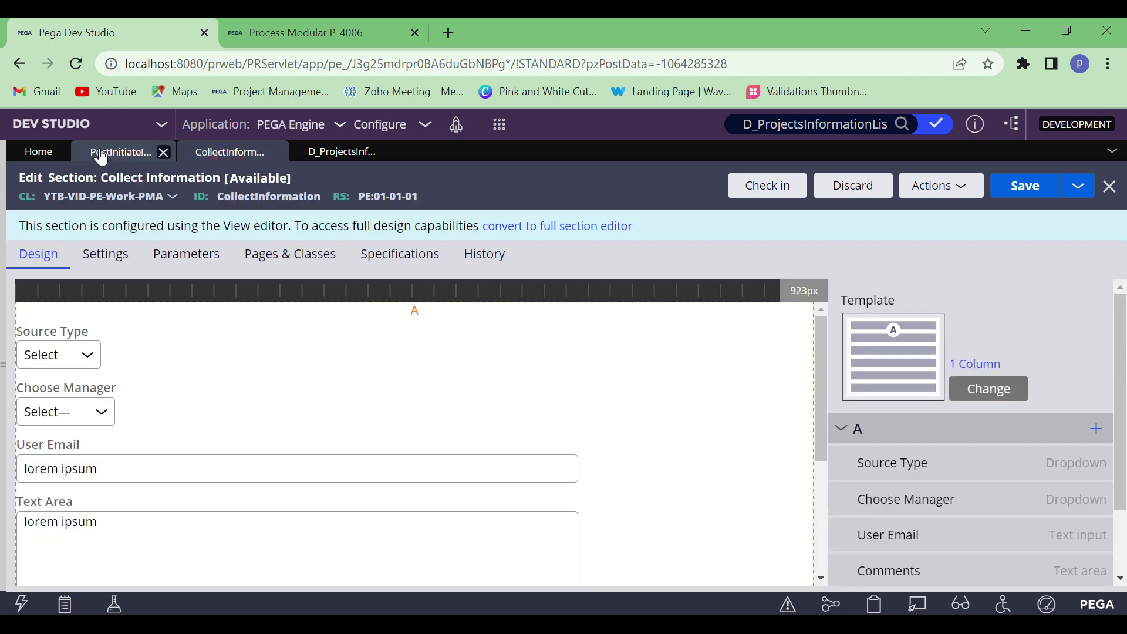
click(101, 154)
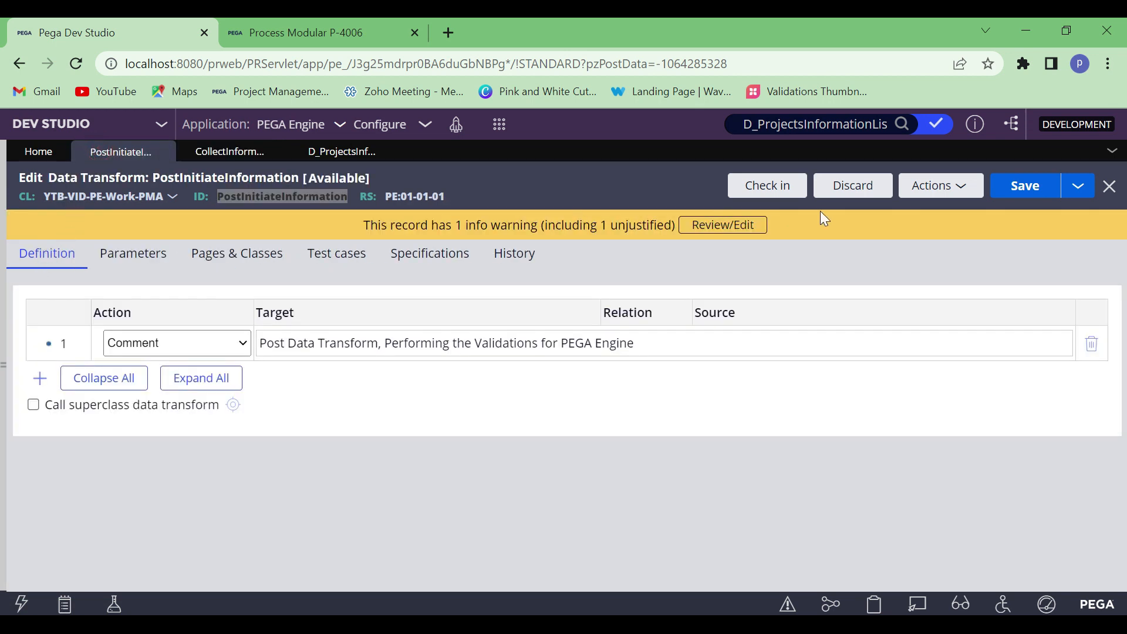
click(934, 204)
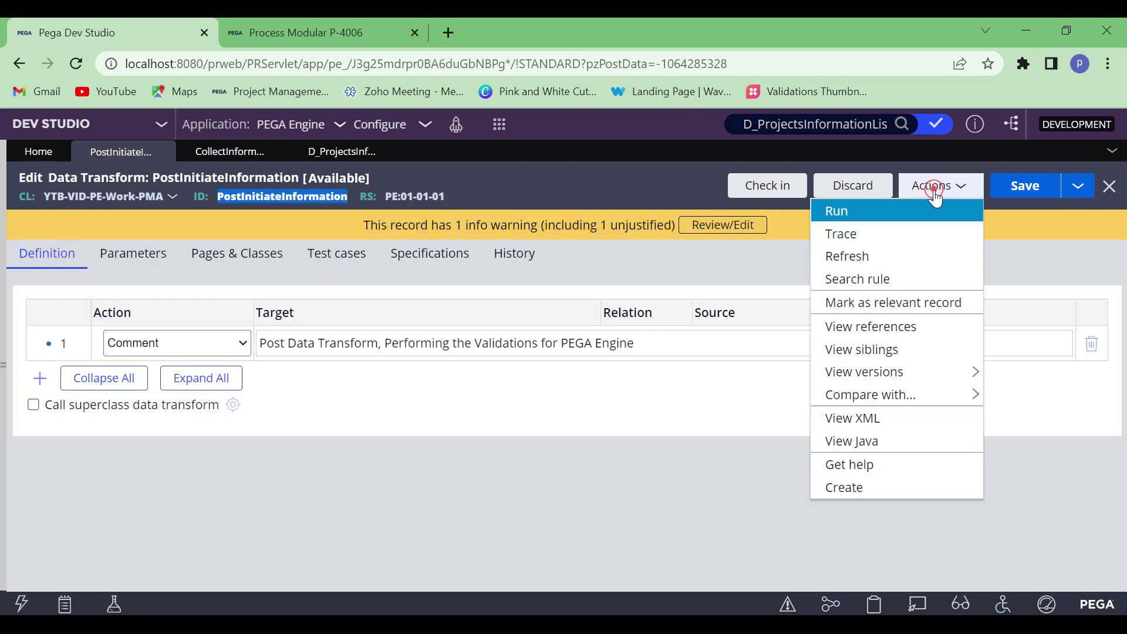
click(891, 329)
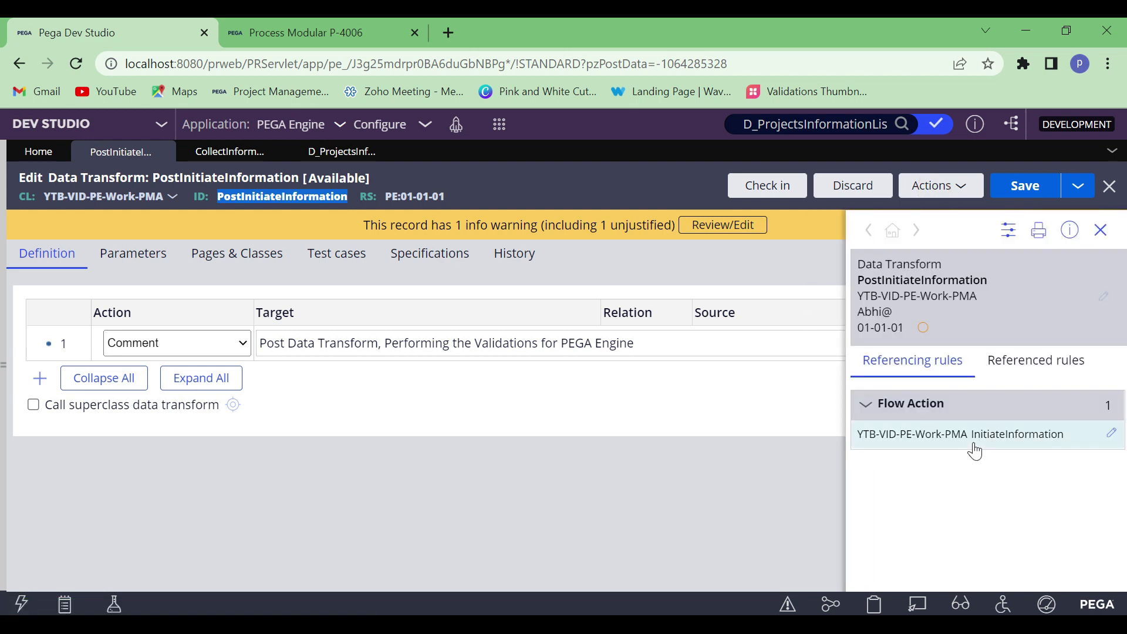
click(1107, 437)
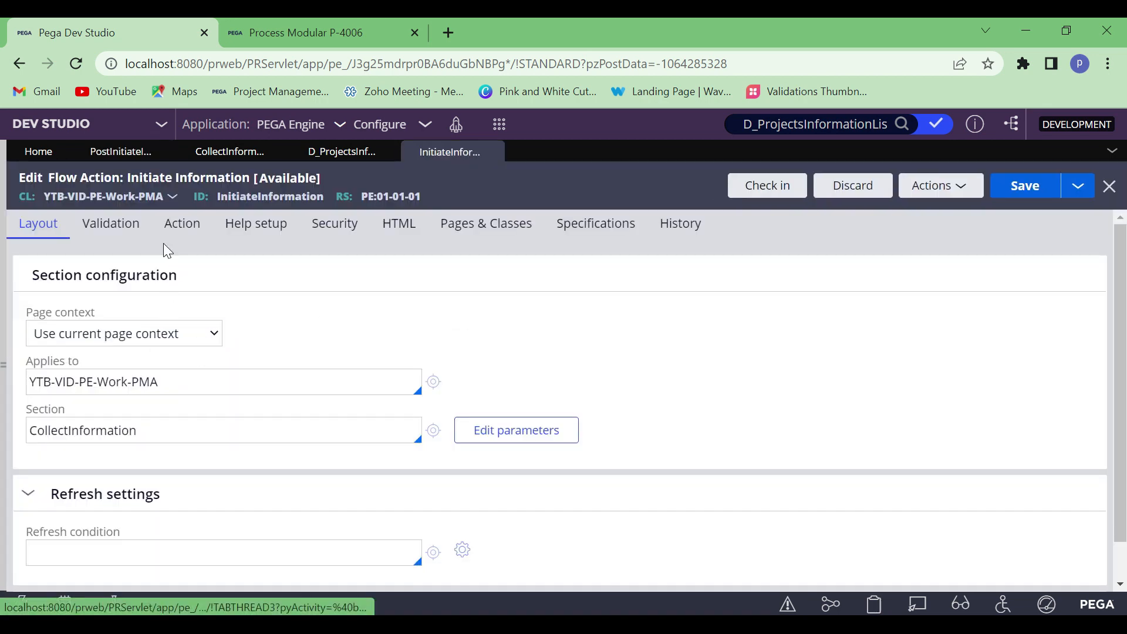
Examine the flow action's post-processing settings, including the PostInitiateInformation data transform and the activity to run
click(178, 235)
scroll(202, 433, down, 6)
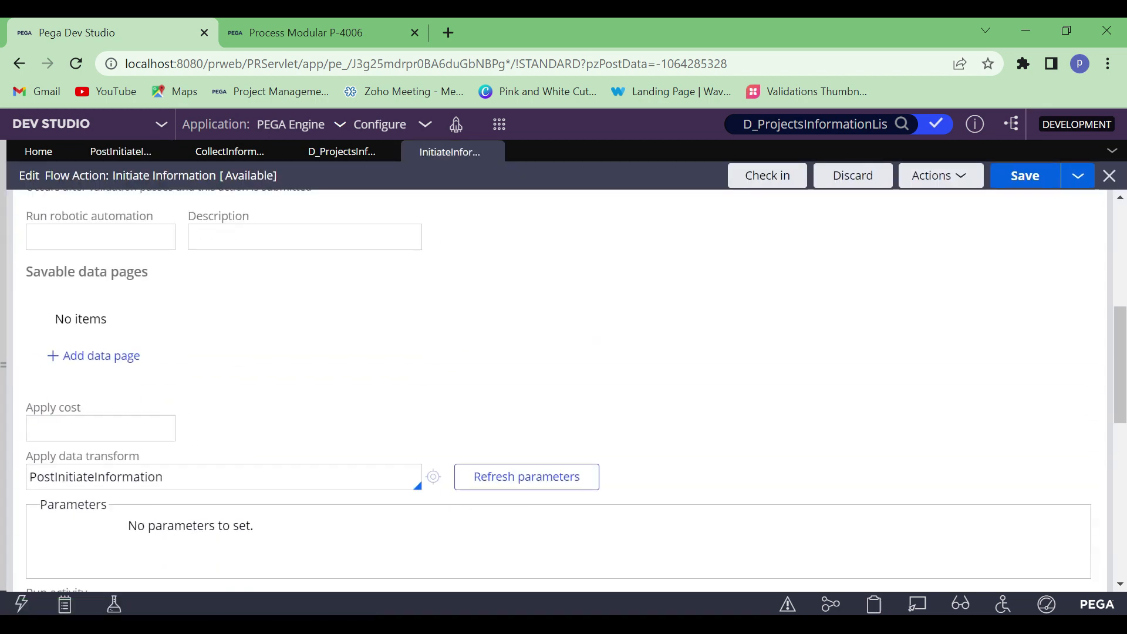
double_click(94, 476)
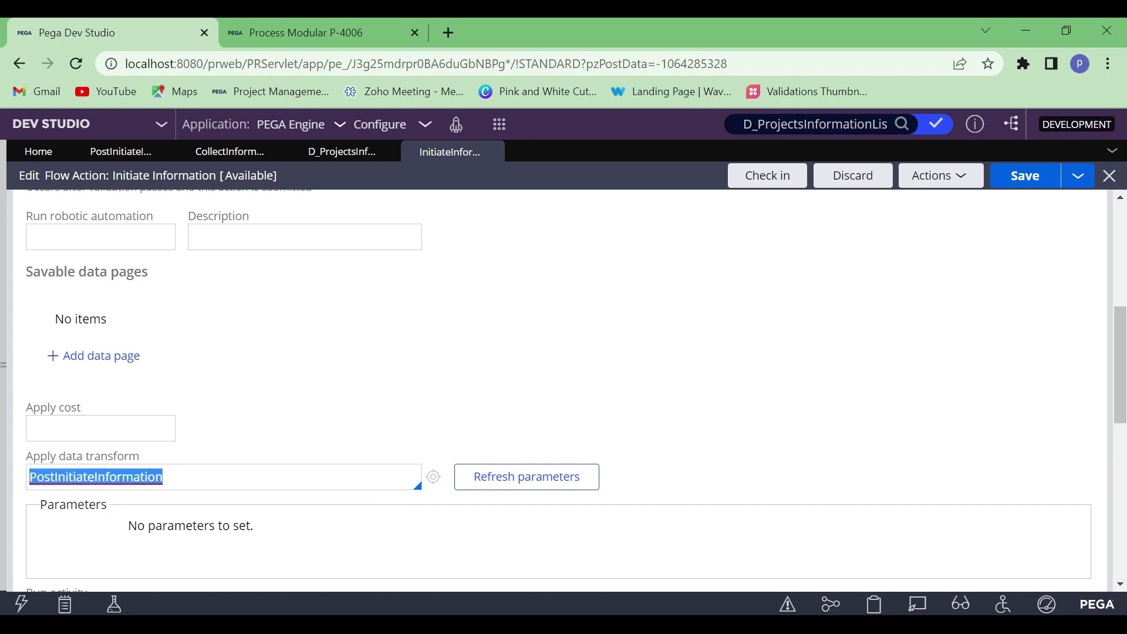
click(174, 477)
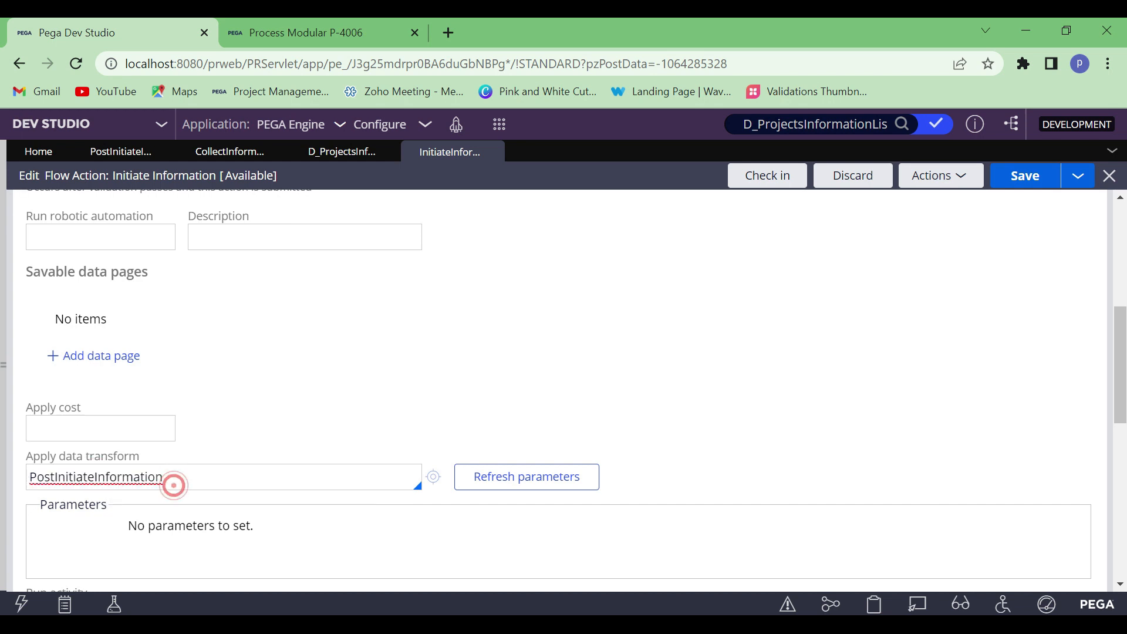
scroll(254, 400, down, 2)
scroll(253, 411, down, 1)
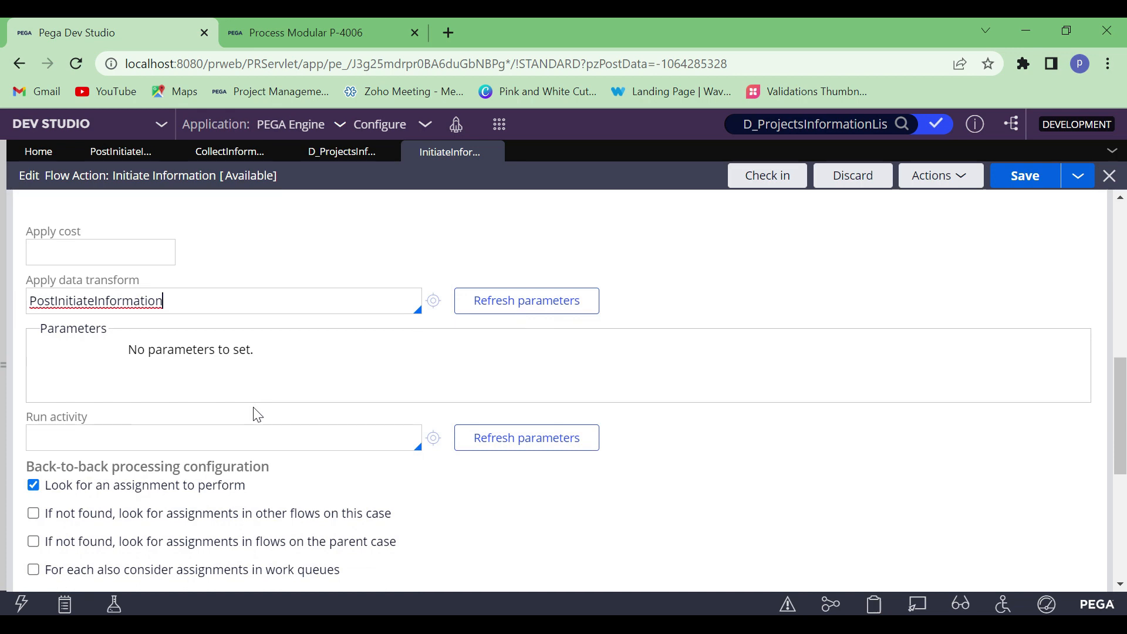
Add a When row below the comment in the PostInitiateInformation data transform
scroll(255, 413, up, 7)
click(116, 153)
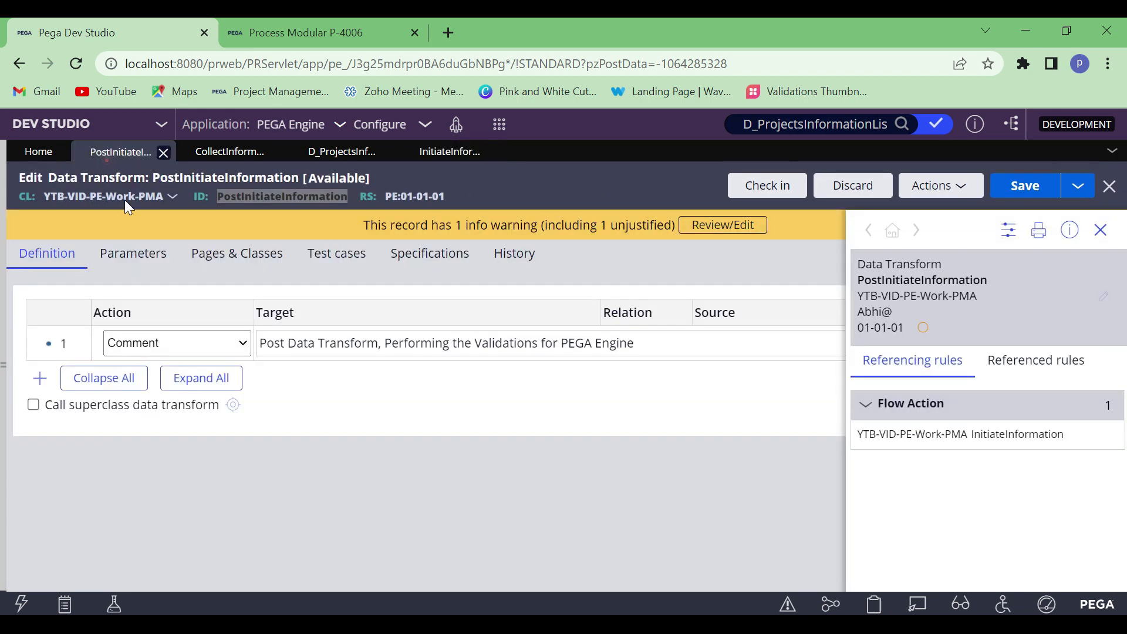
click(1101, 230)
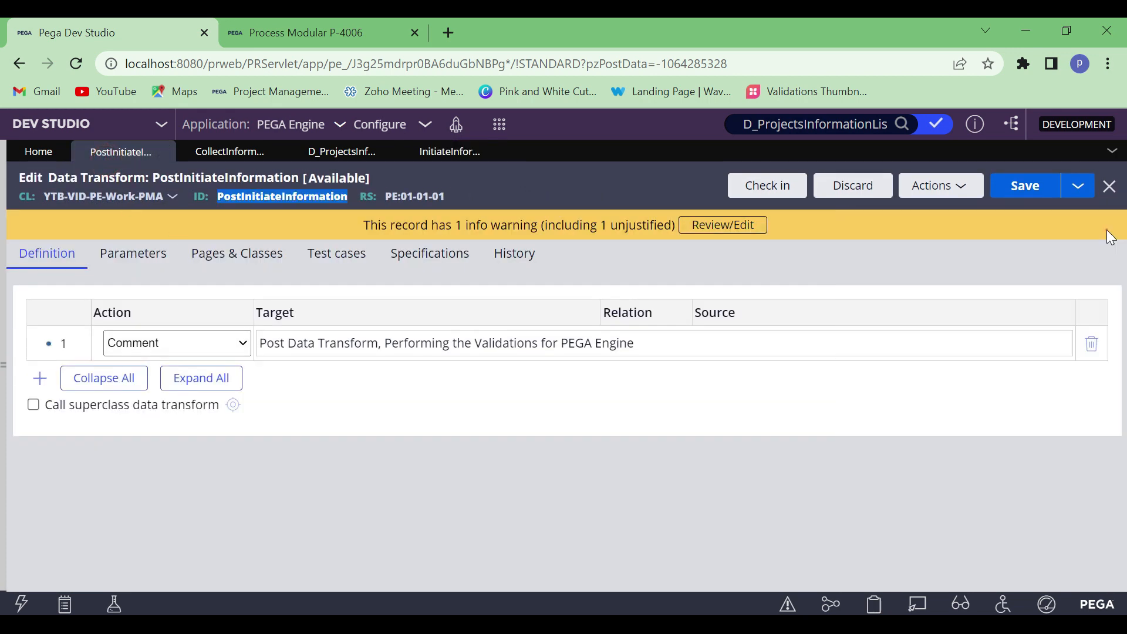
click(37, 379)
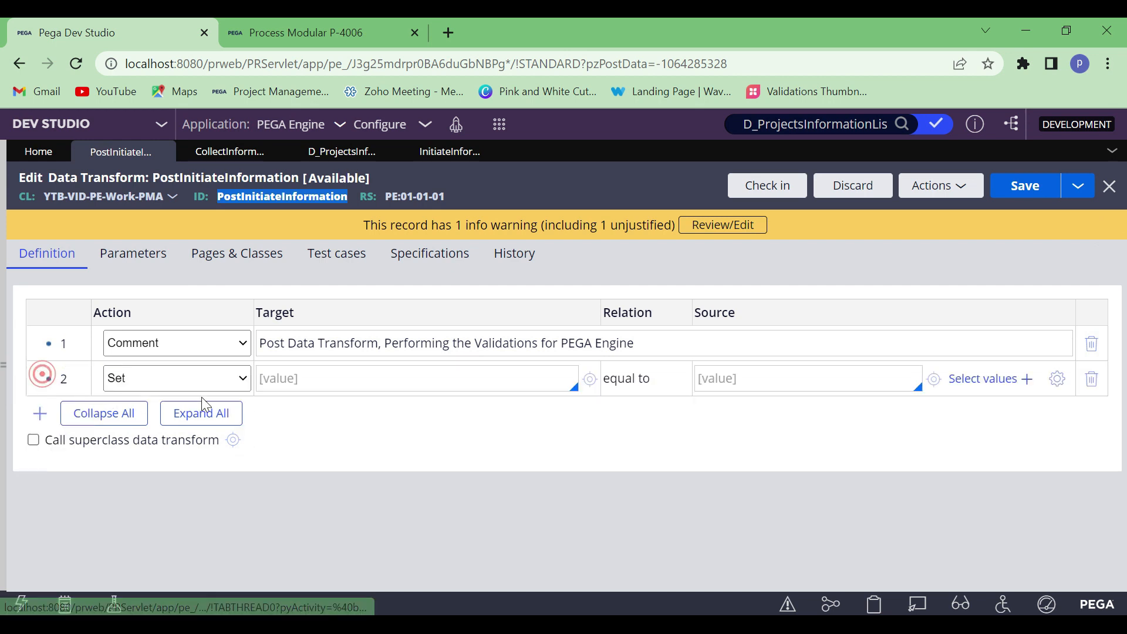
click(131, 379)
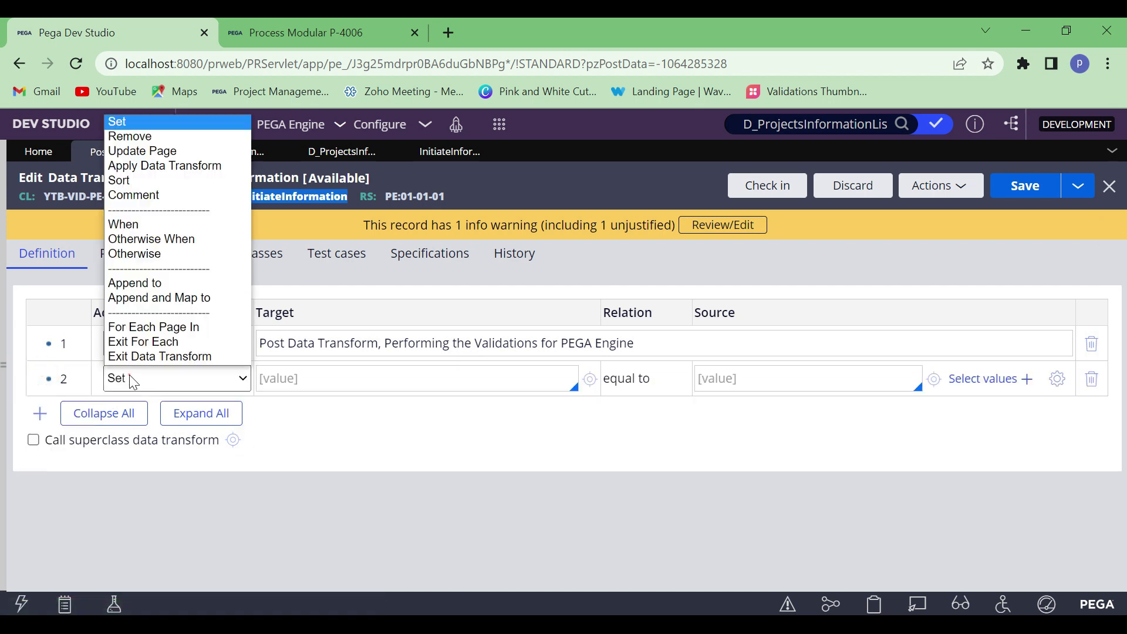
click(136, 224)
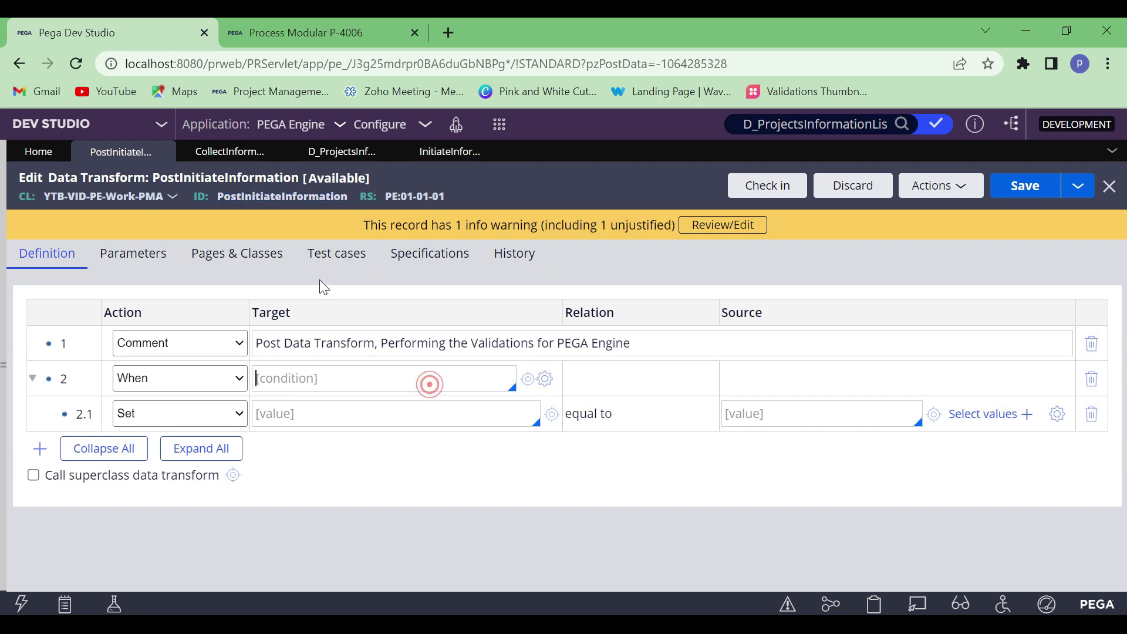
Declare the page D_ProjectsInformationList with class Code-pega-List in the data transform's pages and classes
click(272, 253)
click(125, 336)
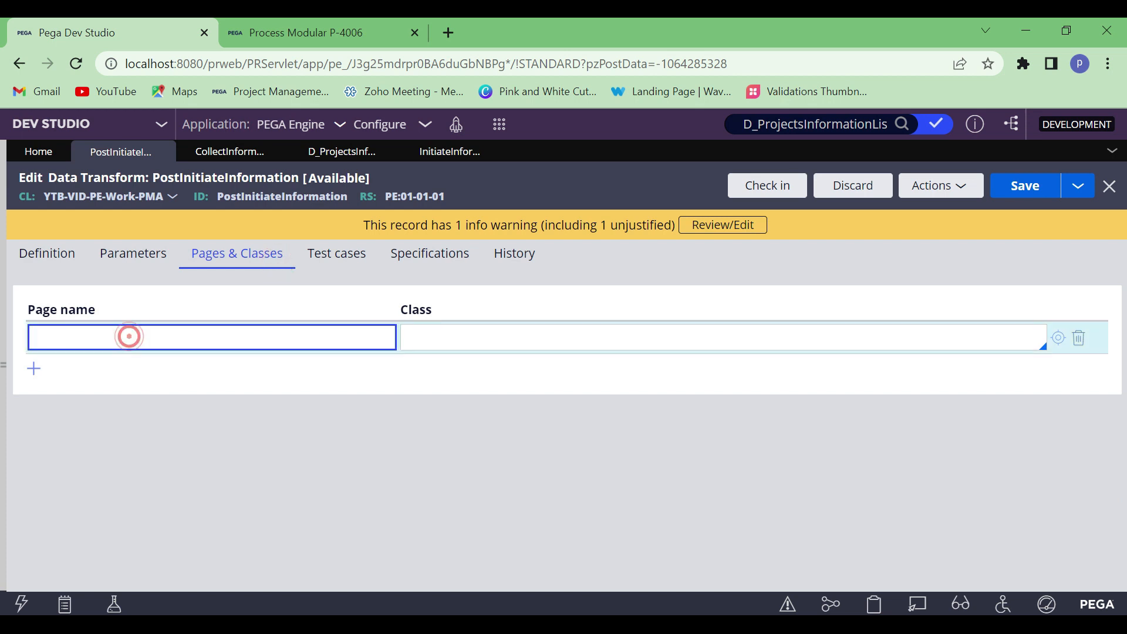
click(348, 150)
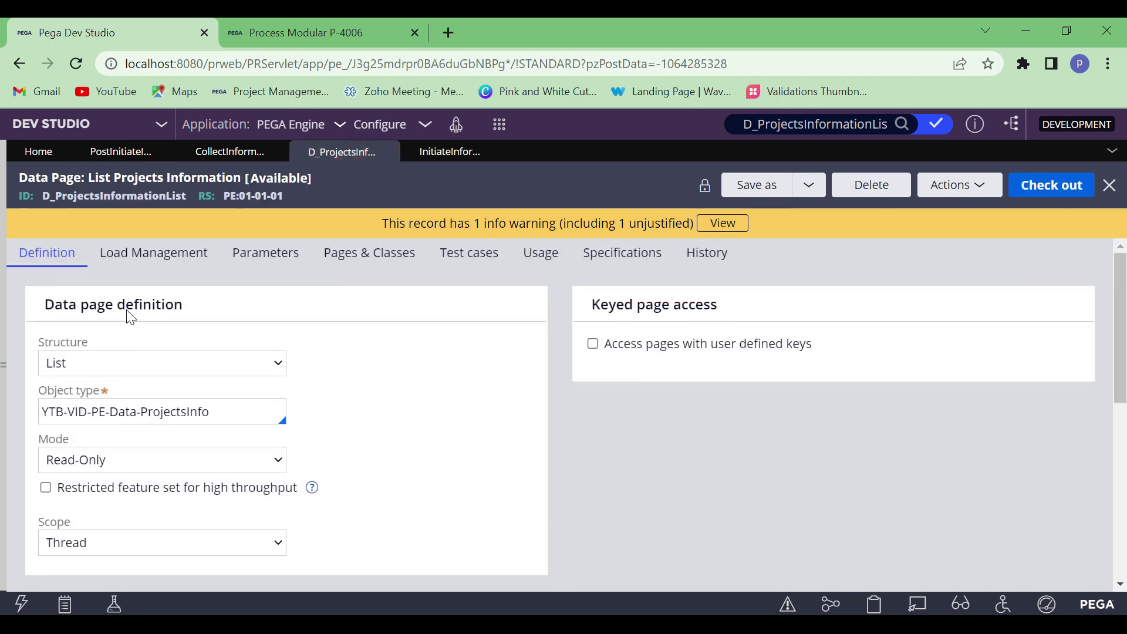
double_click(108, 195)
key(ctrl+c)
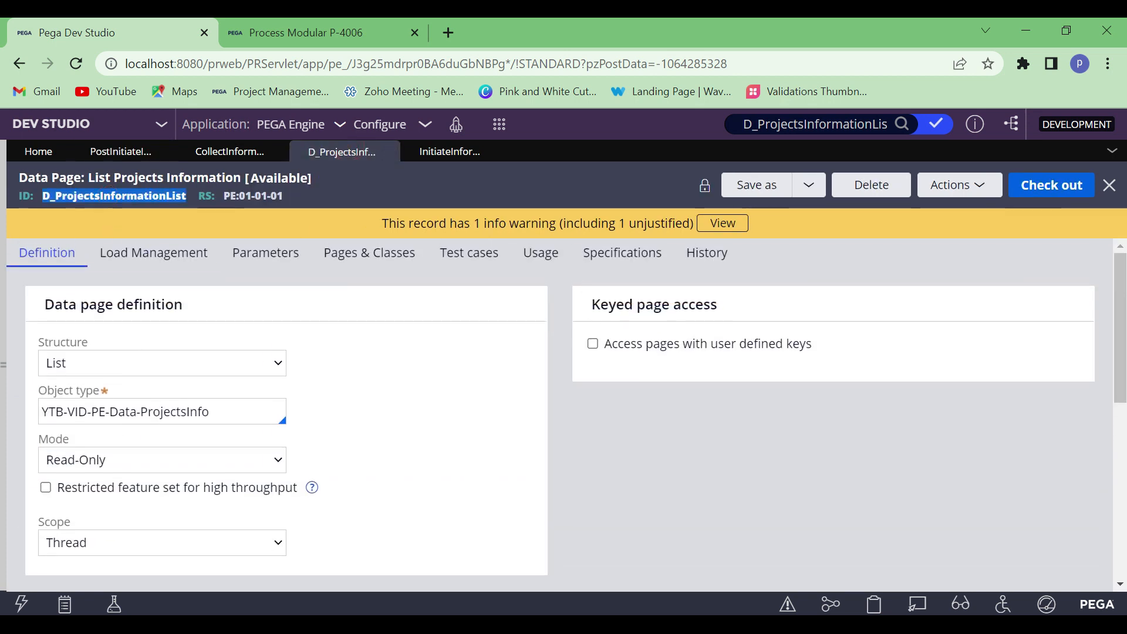
click(103, 152)
click(134, 336)
key(ctrl+v)
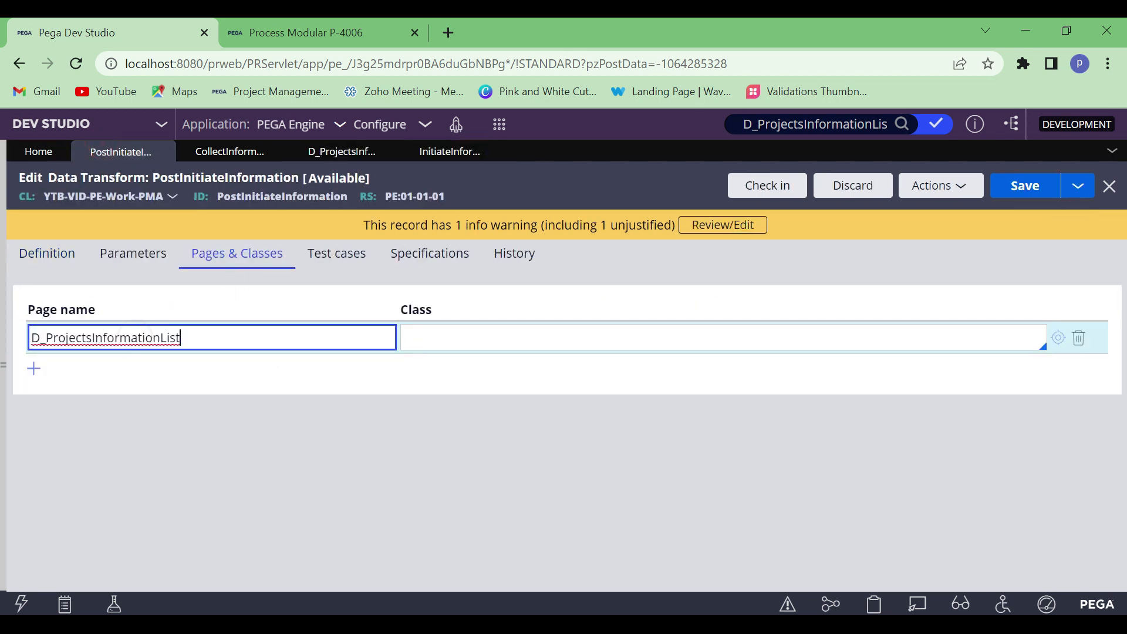
key(Tab)
text(Code)
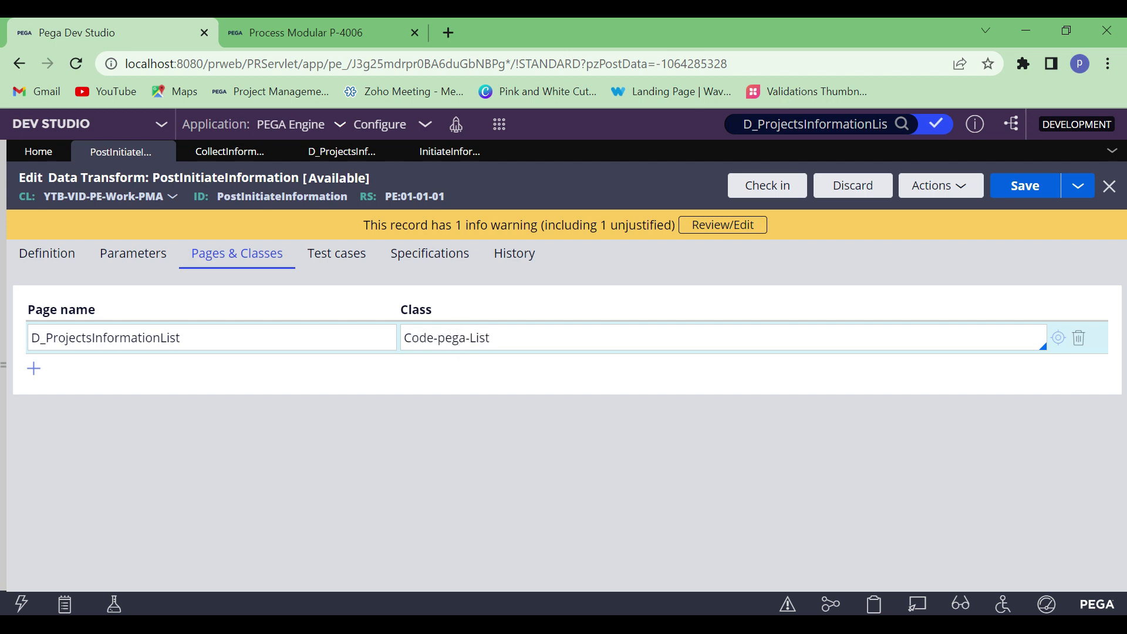
Add a second page entry named D_ProjectsInformationList.pxResults to the data transform's pages and classes
click(34, 369)
click(129, 337)
key(ctrl+a)
key(ctrl+c)
click(127, 371)
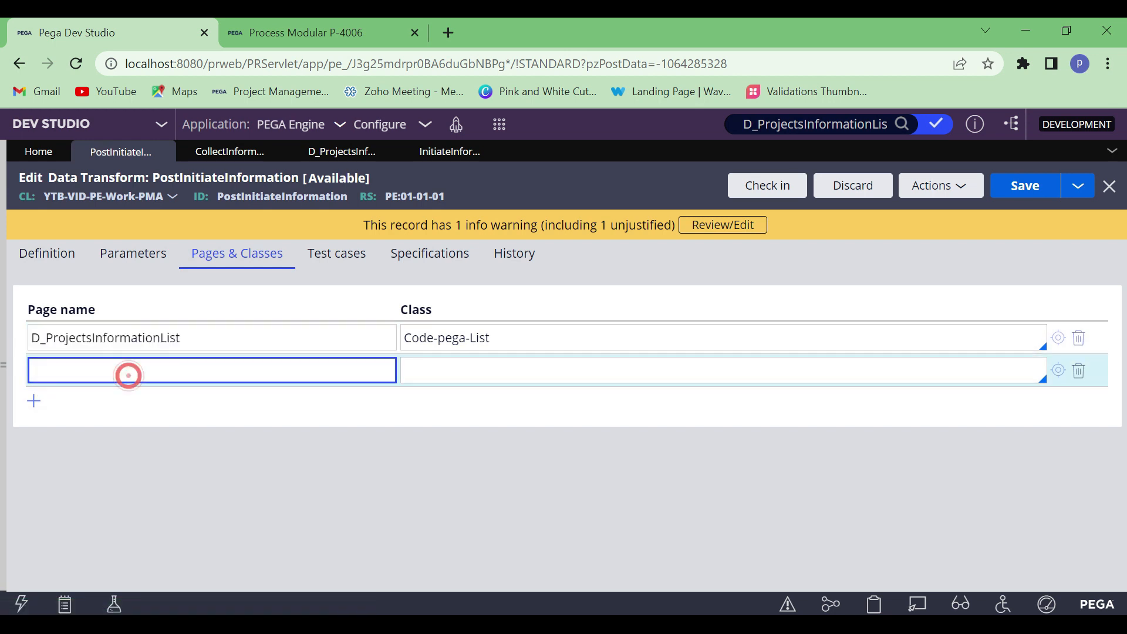
key(ctrl+v)
text(.pxRe)
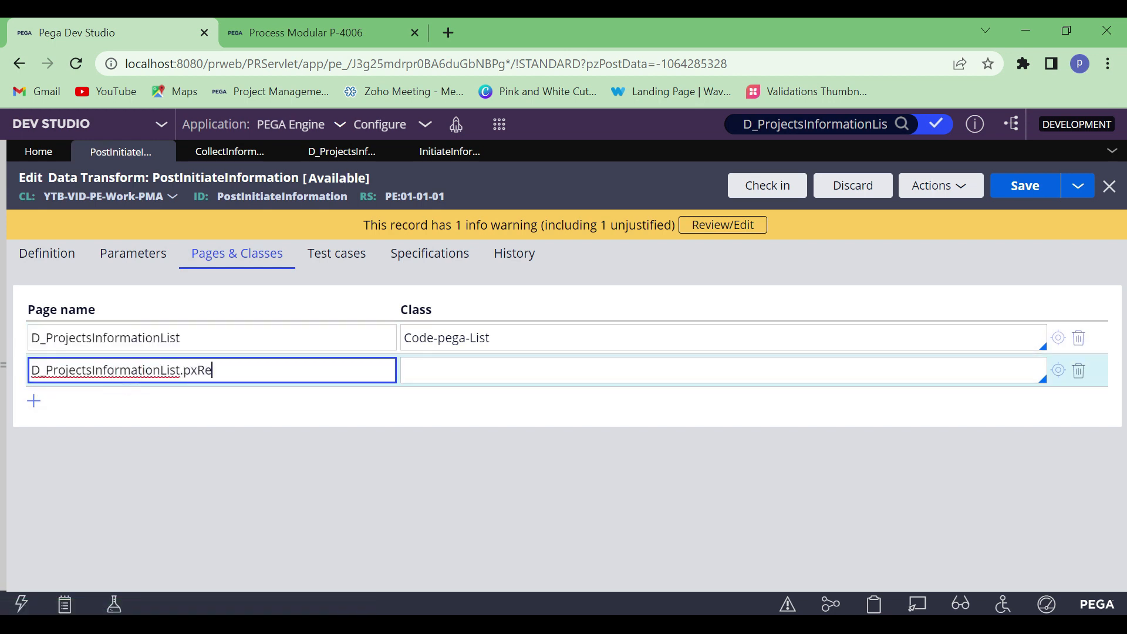
text(sults)
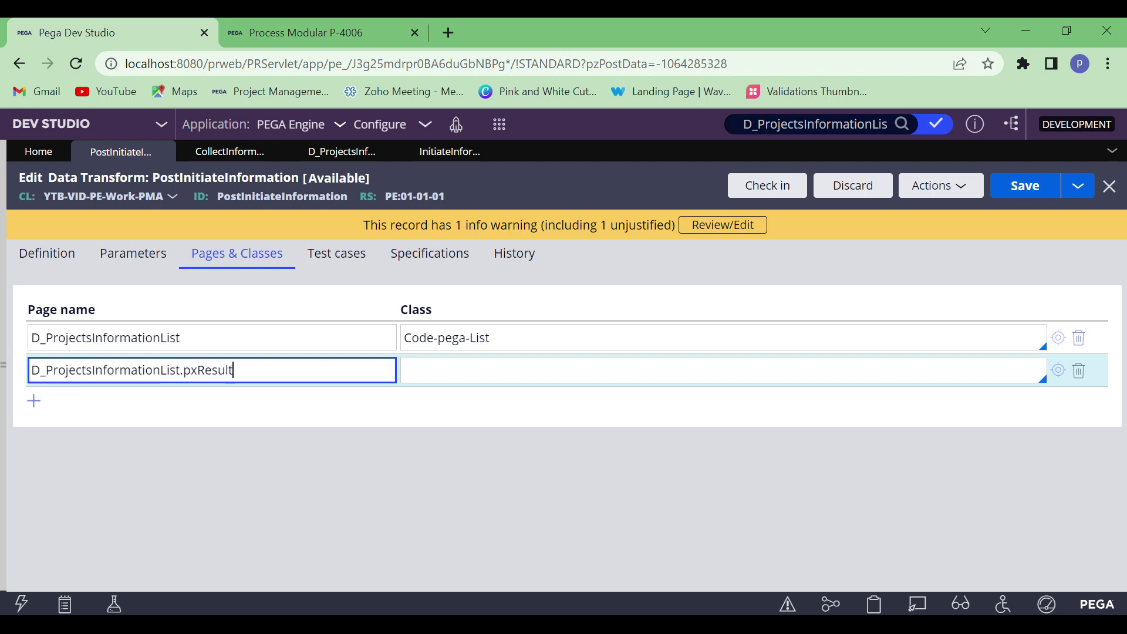
Set the class of the pxResults page to YTB-VID-PE-Data-ProjectsInfo, copied from the data page's object type
click(334, 155)
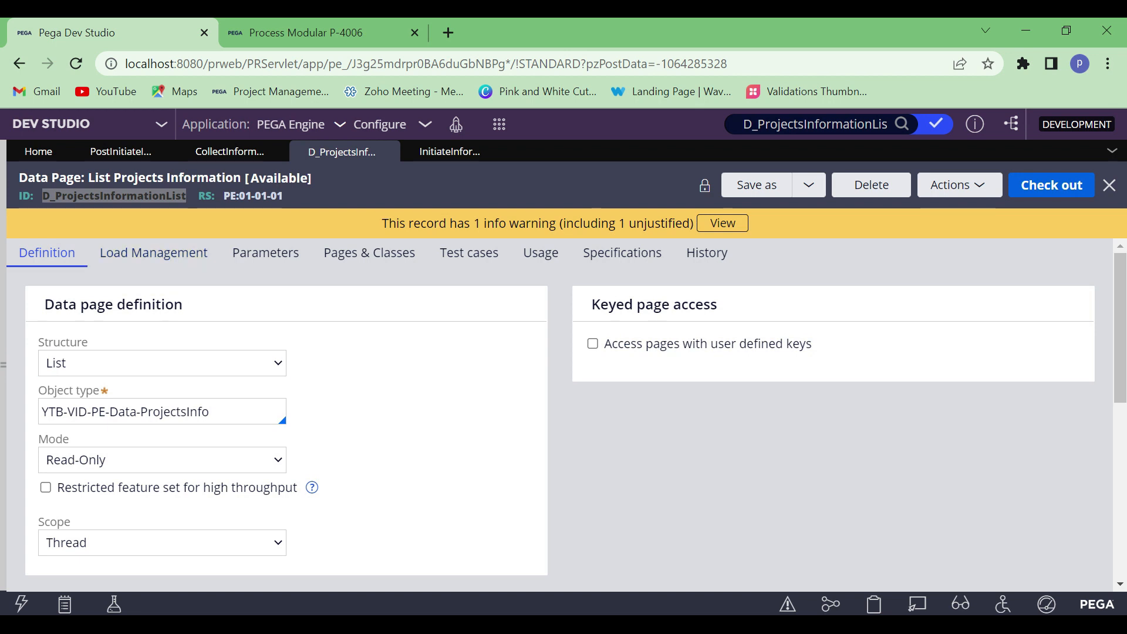
double_click(209, 412)
triple_click(209, 412)
key(ctrl+c)
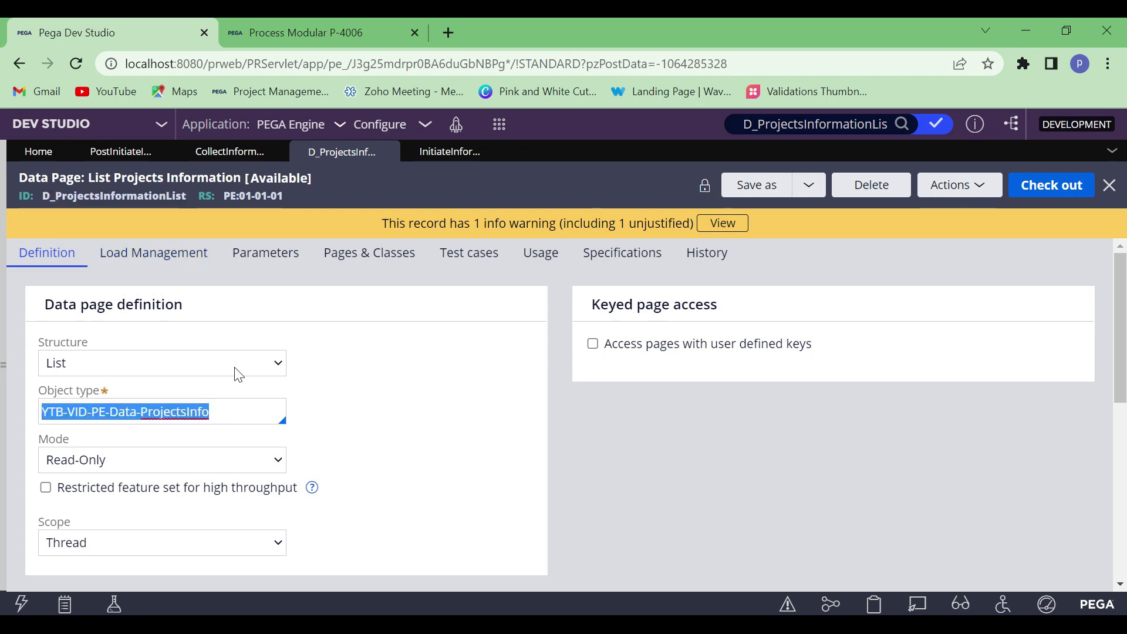
click(105, 154)
click(431, 368)
key(ctrl+v)
click(444, 424)
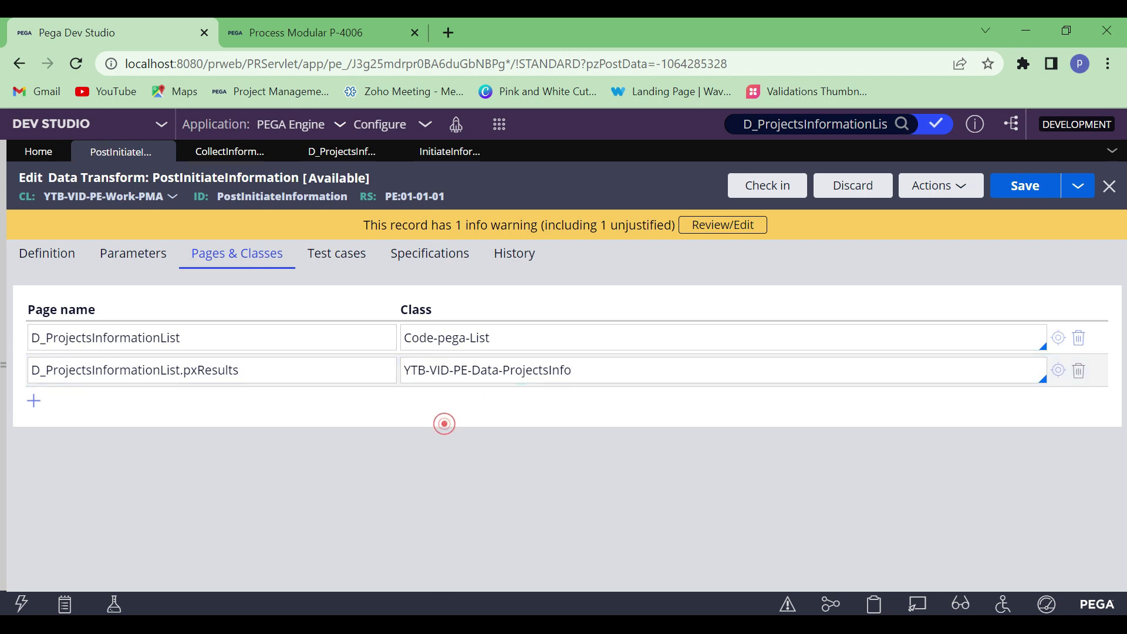
Copy D_ProjectsInformationList.pxResults into the Validations Word document below item b, and return to the data transform's definition in Dev Studio
click(37, 258)
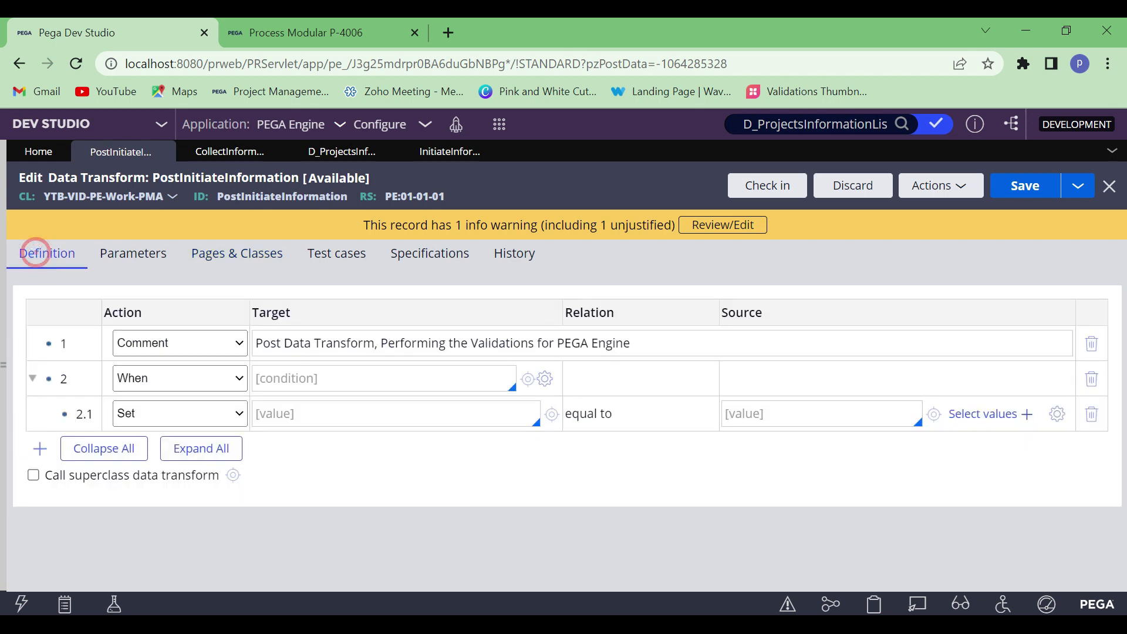
click(245, 256)
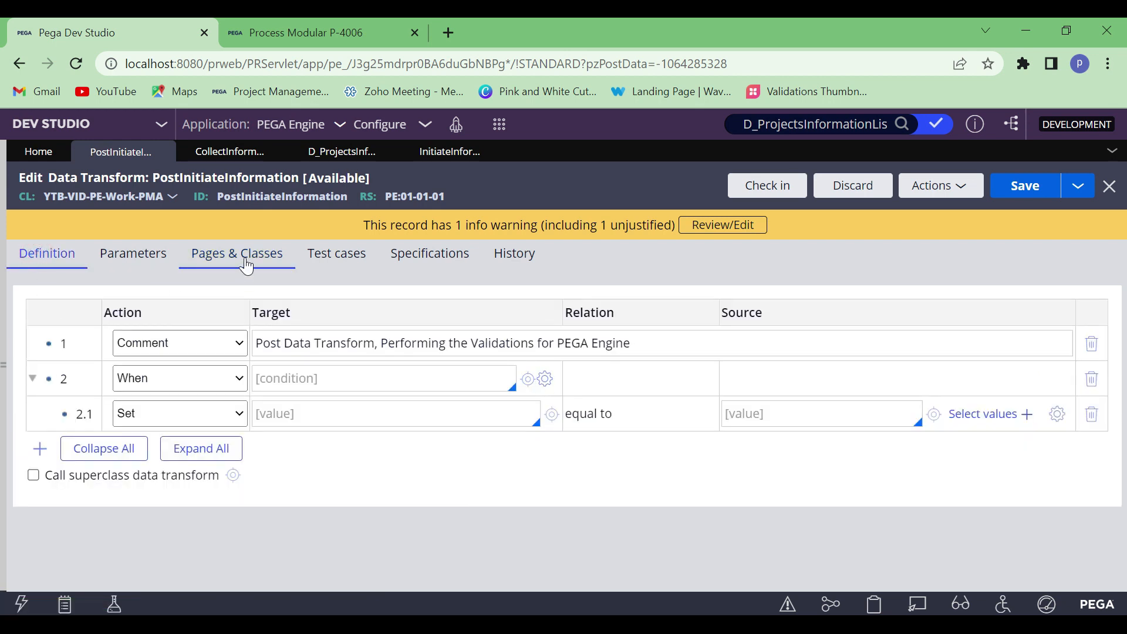
drag(239, 363, 30, 368)
key(ctrl+c)
click(37, 260)
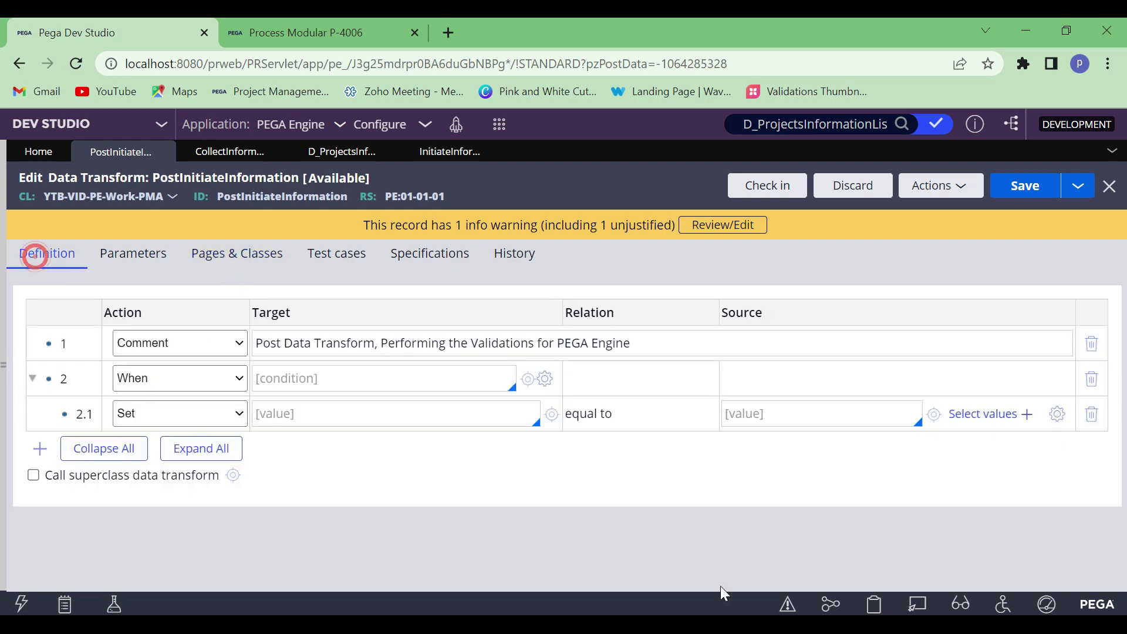
key(alt+Tab)
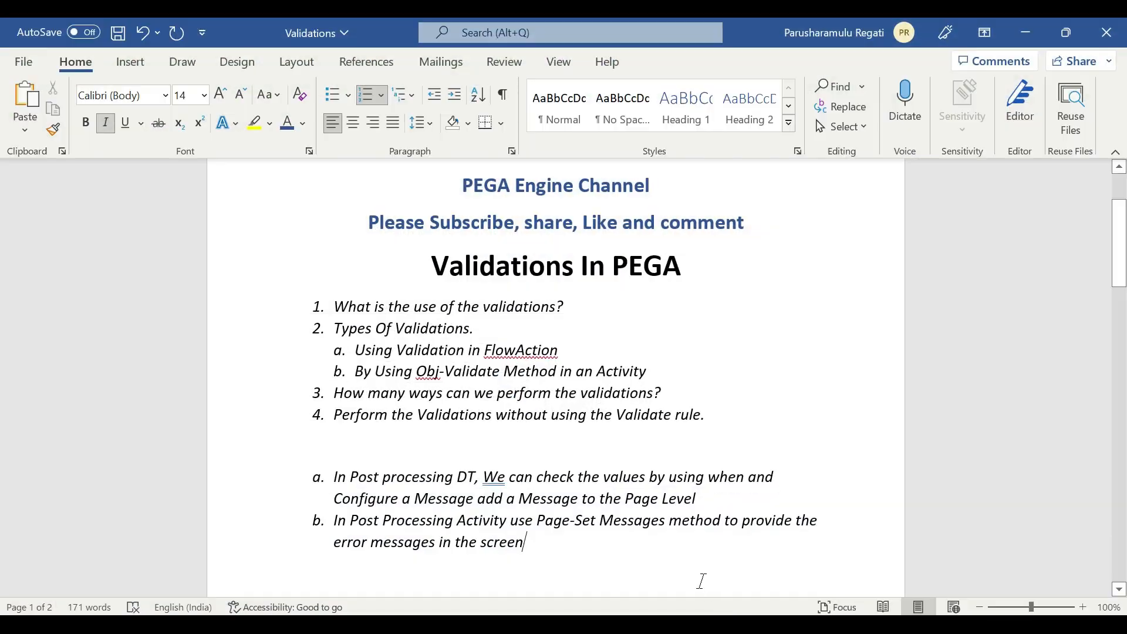
key(Return)
key(Return)
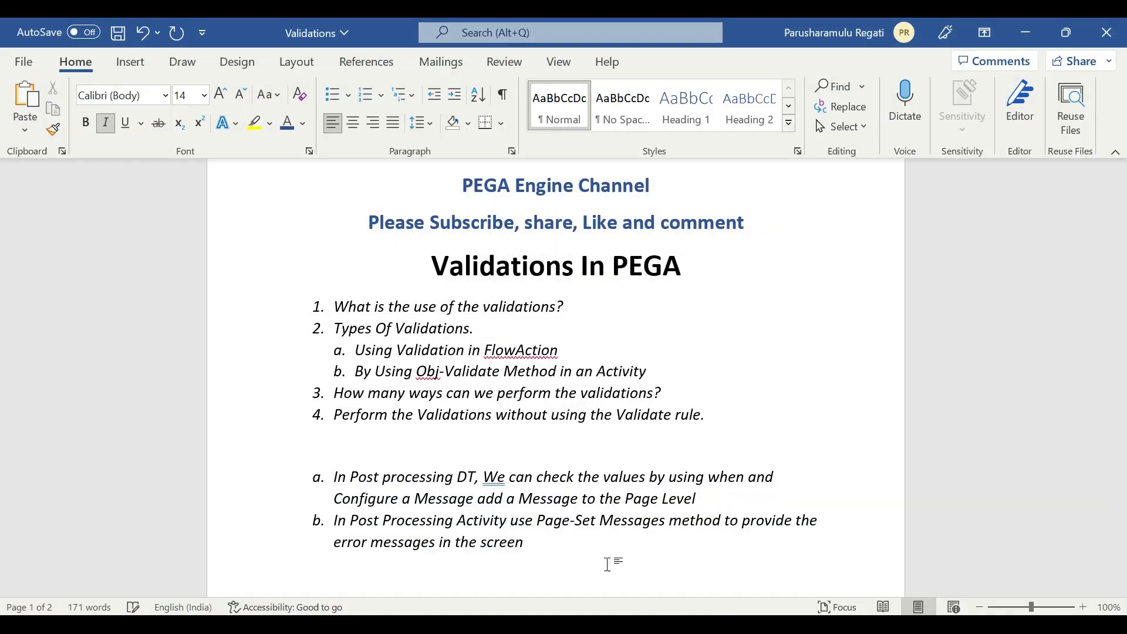
key(ctrl+v)
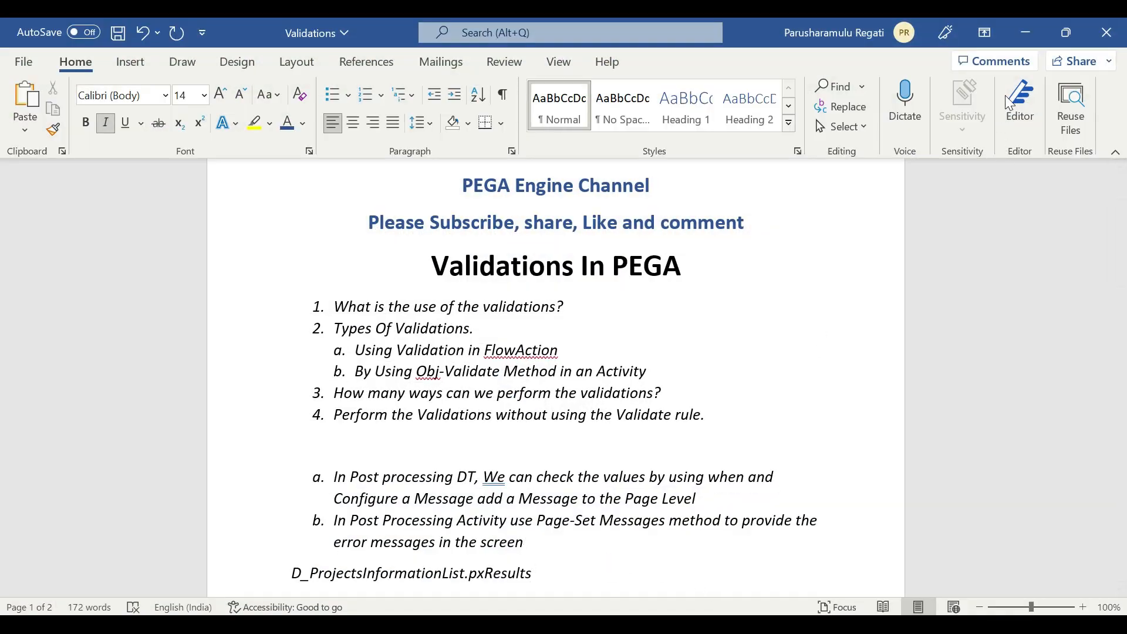
click(1025, 30)
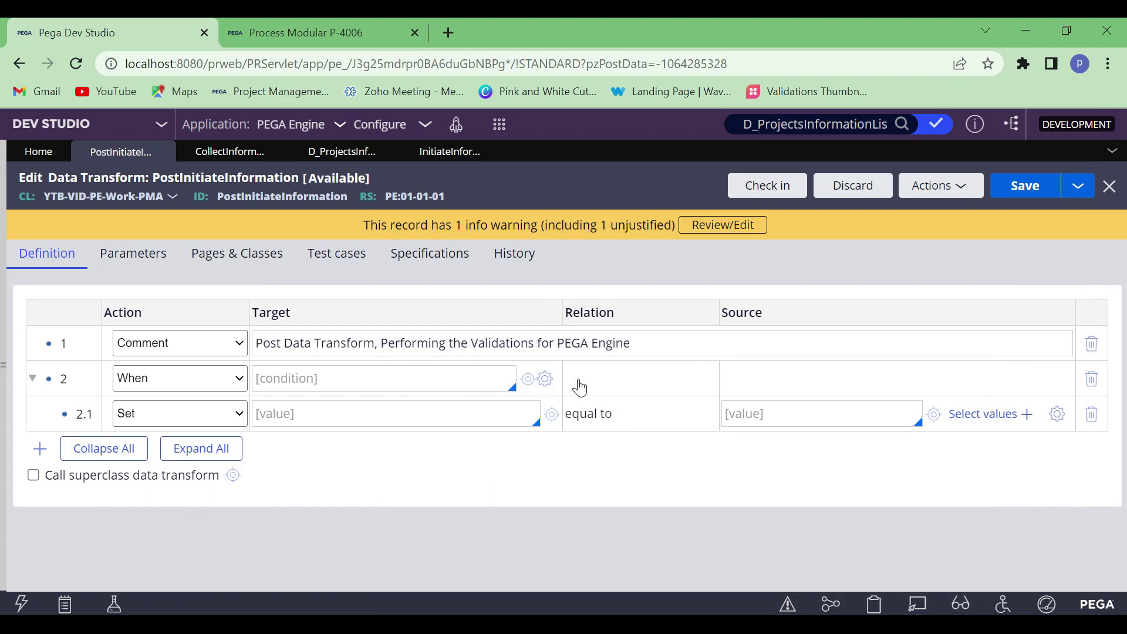
Open the expression builder for the row 2 When condition and show its function and property browser
click(543, 385)
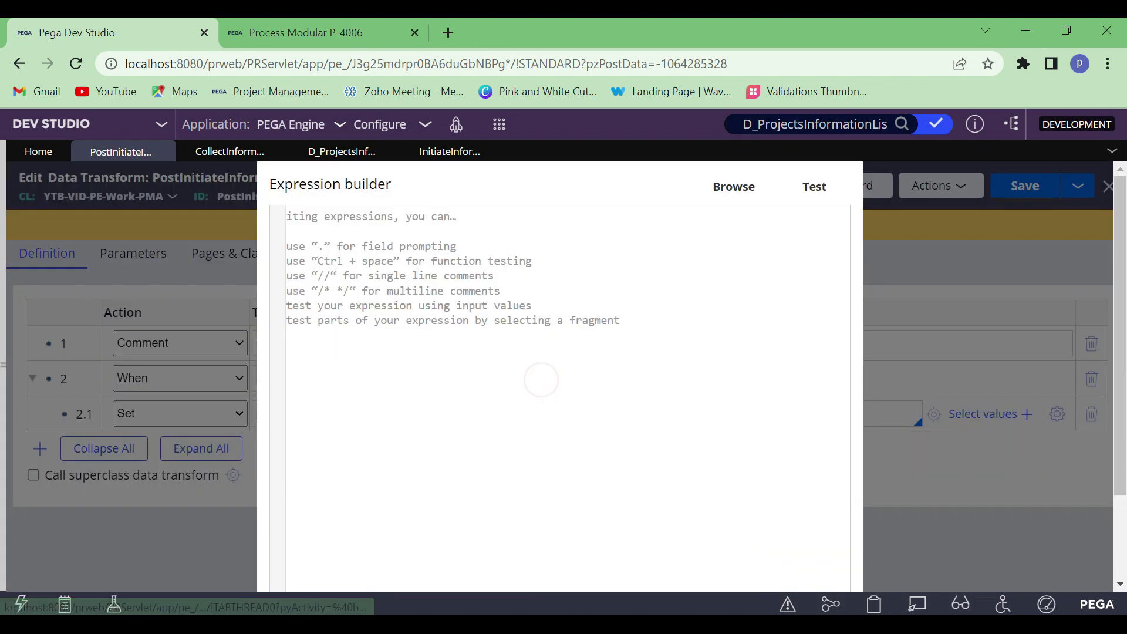
click(746, 188)
click(222, 227)
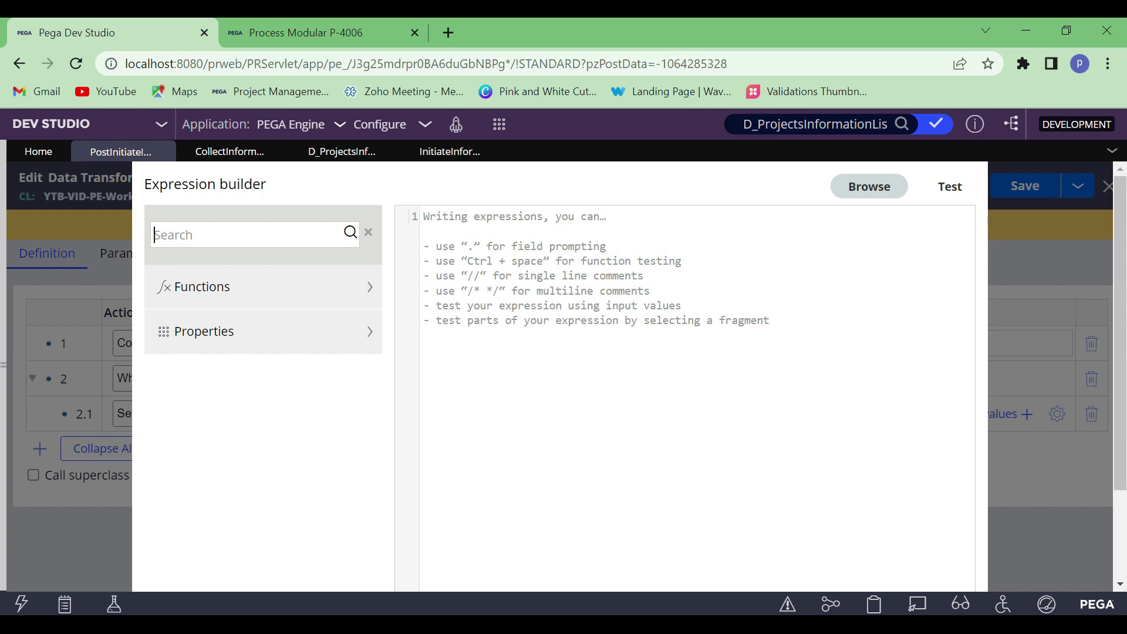
Examine the Projects Info table on the Process Modular case's Initiate Information form
click(255, 21)
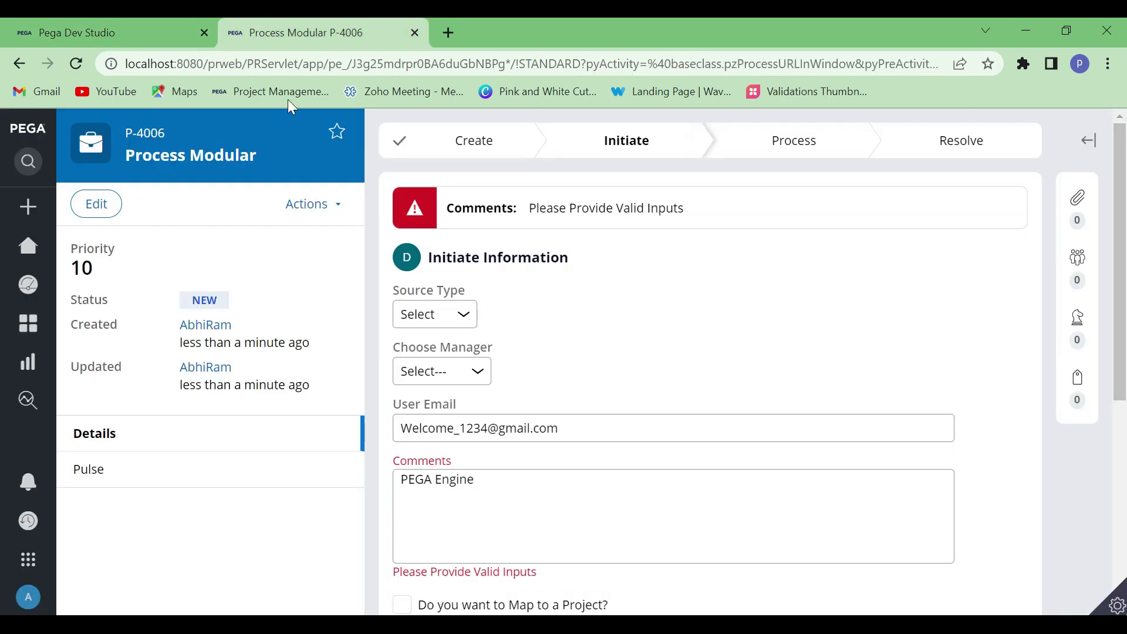
scroll(452, 361, down, 5)
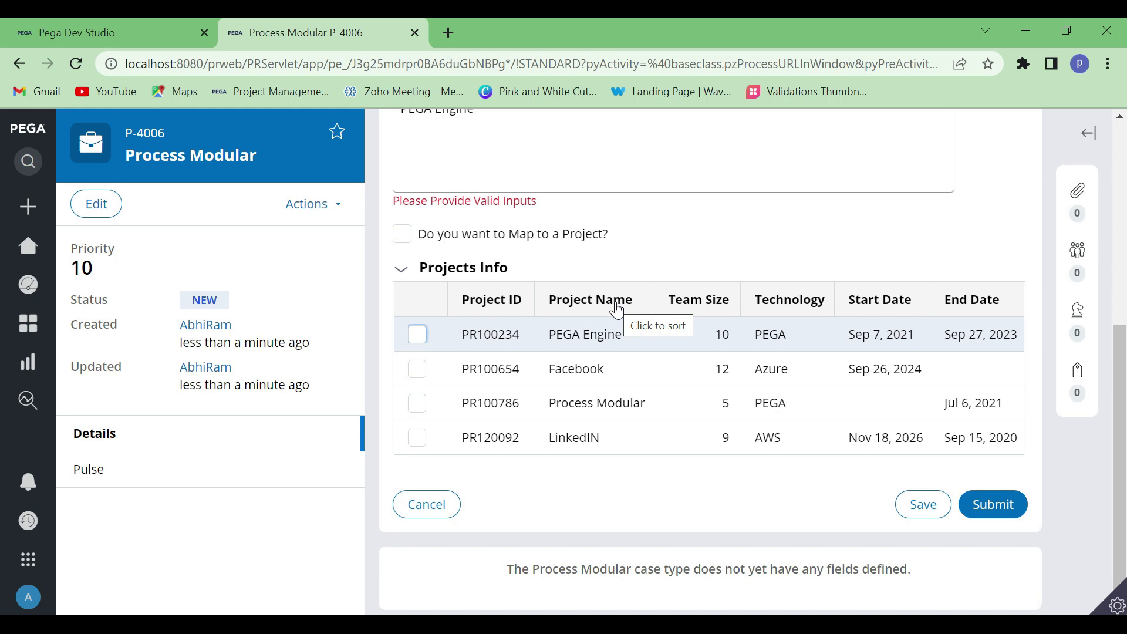
click(115, 23)
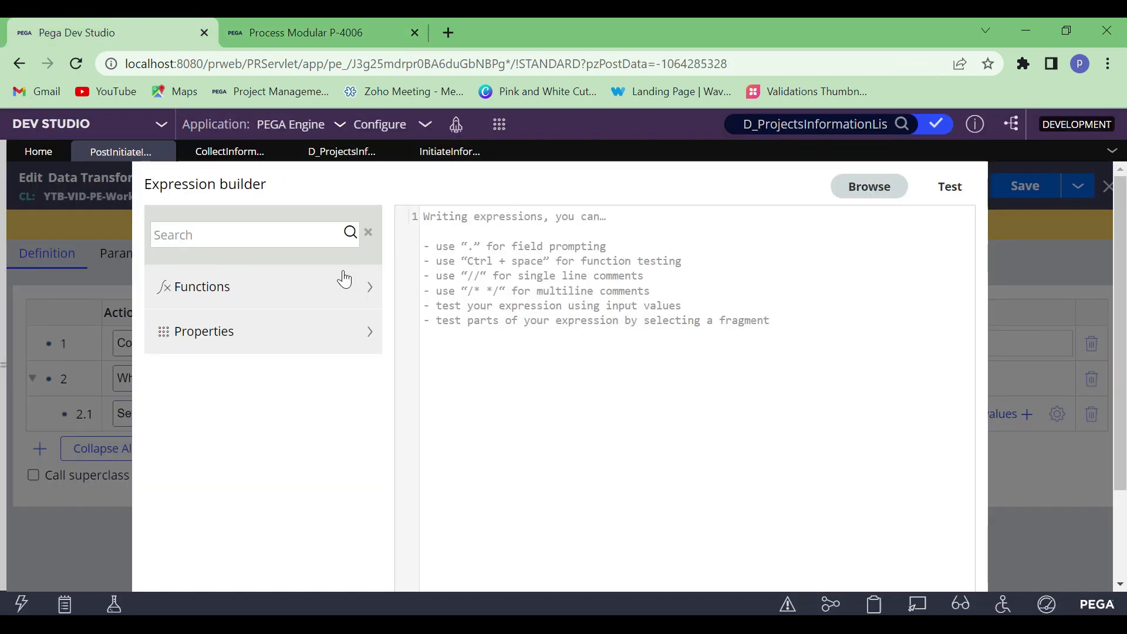
Search the expression builder for IsInPageList and insert the Utilities function that takes lookFor, lookAt and lookIn into the expression
text(IsInPageList)
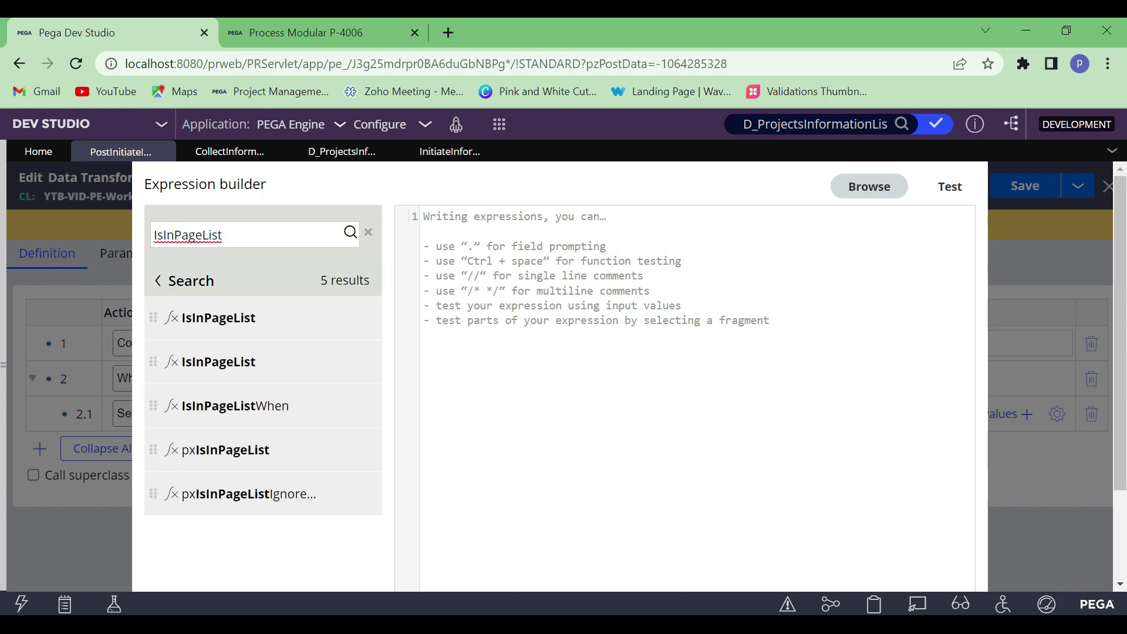
mouse_move(272, 337)
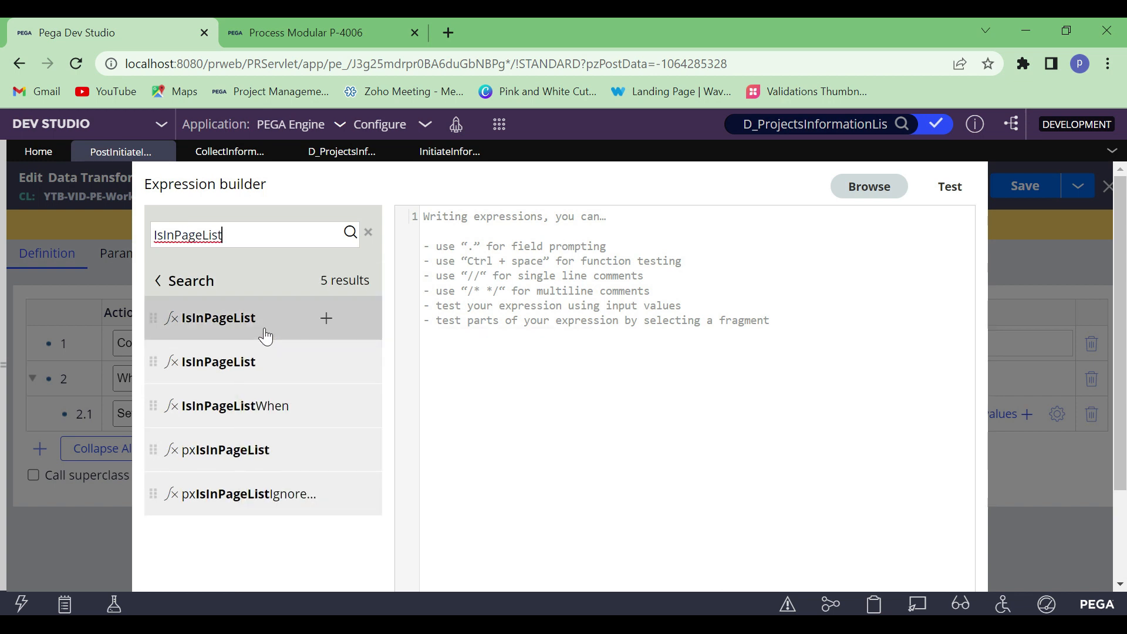
mouse_move(288, 499)
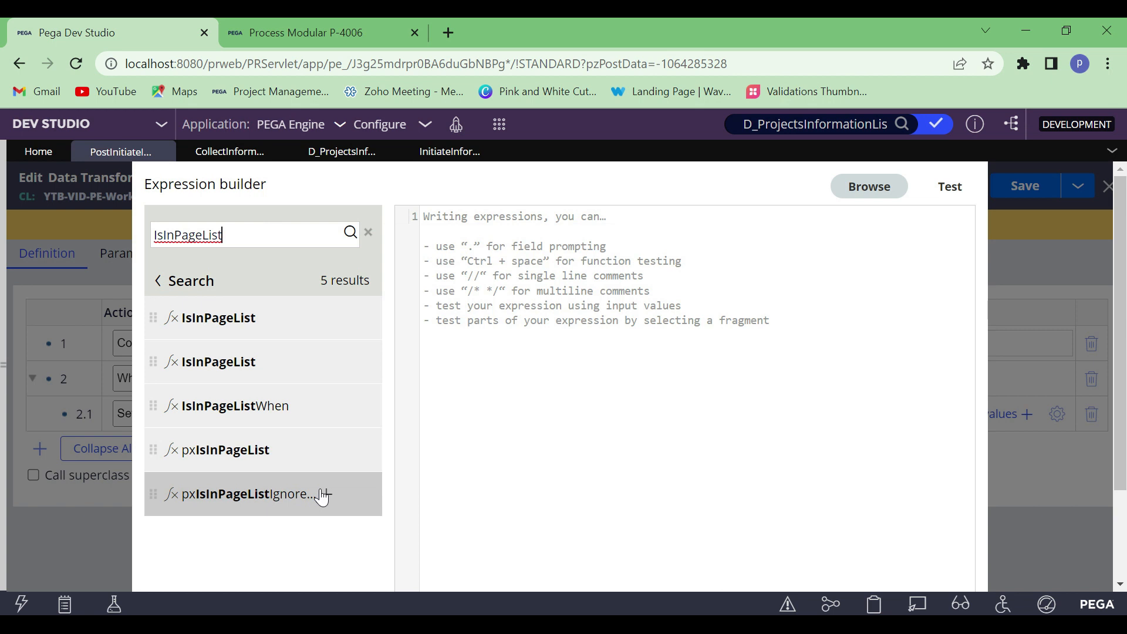
mouse_move(239, 313)
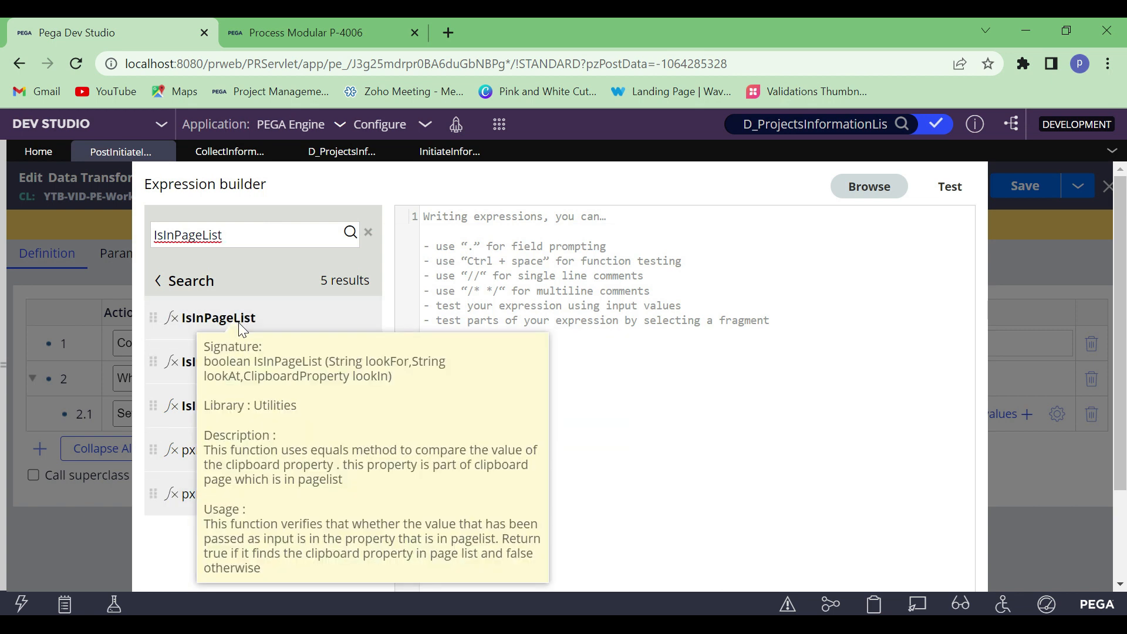
click(327, 318)
Enter "true" as the lookFor argument of the IsInPageList expression, followed by a comma
mouse_move(252, 320)
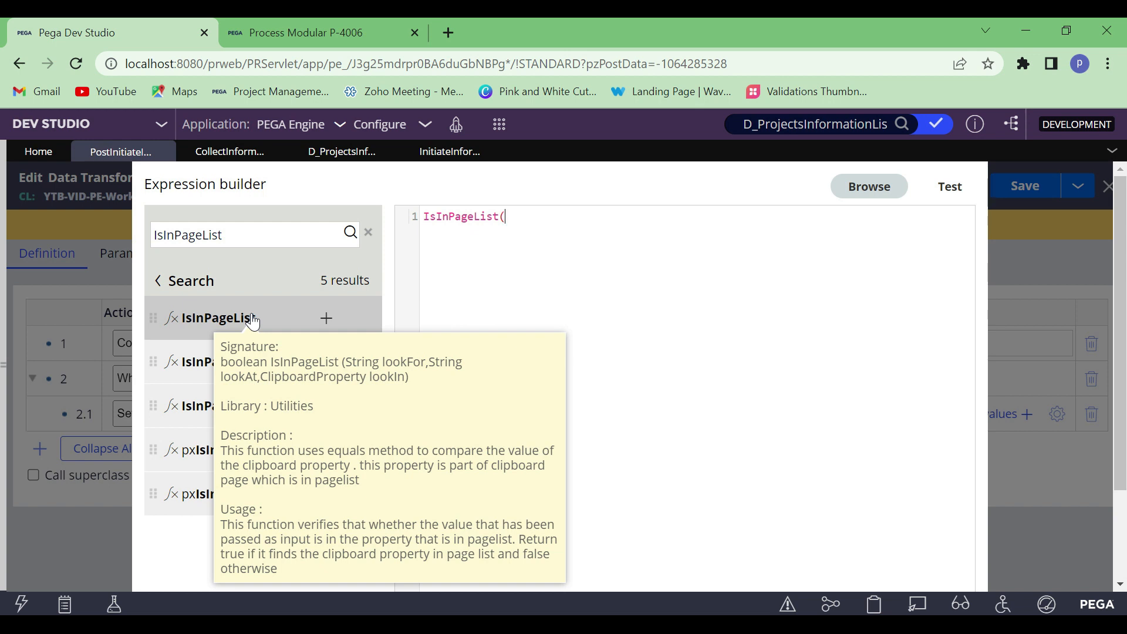
text("true")
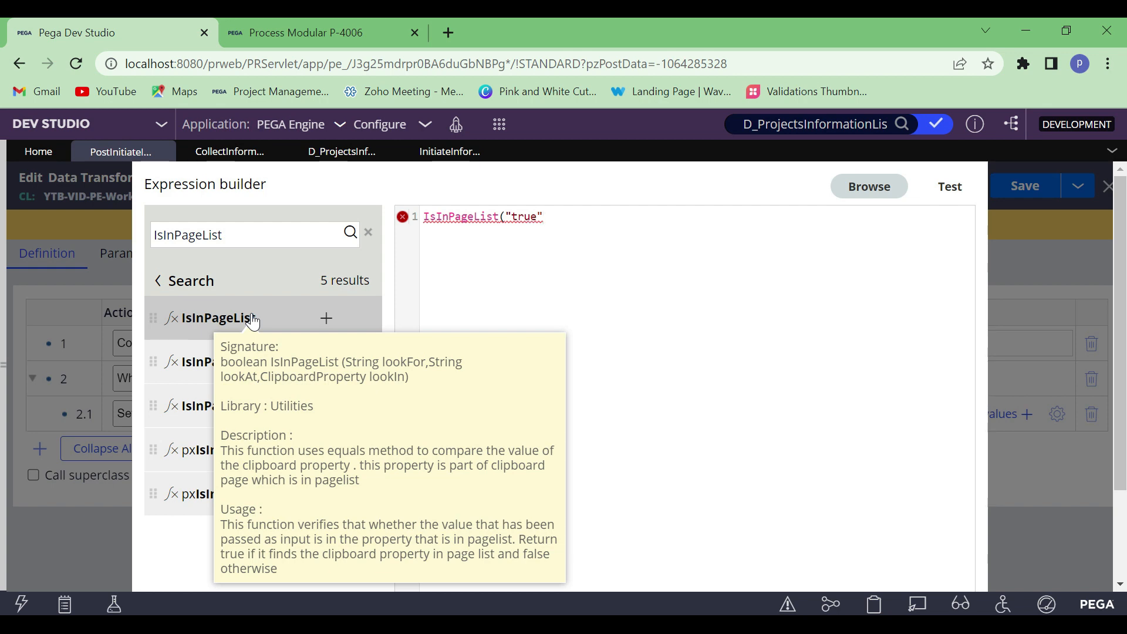
text(,)
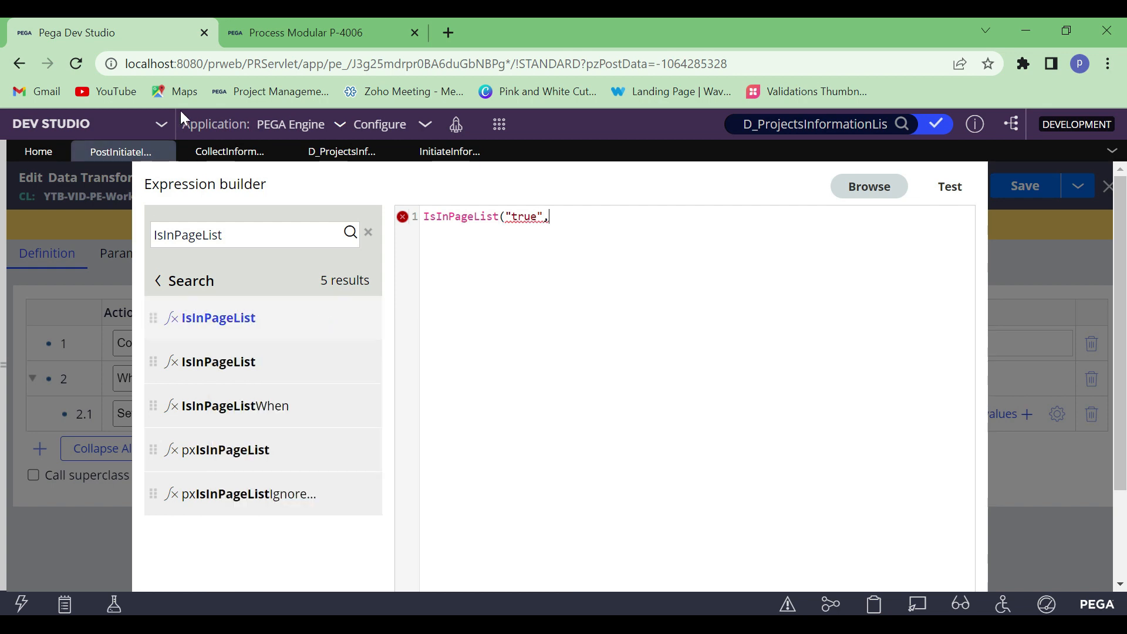
Reload the Process Modular case, open its Initiate_Flow assignment and inspect the Projects Info table's fields with Live UI
click(259, 36)
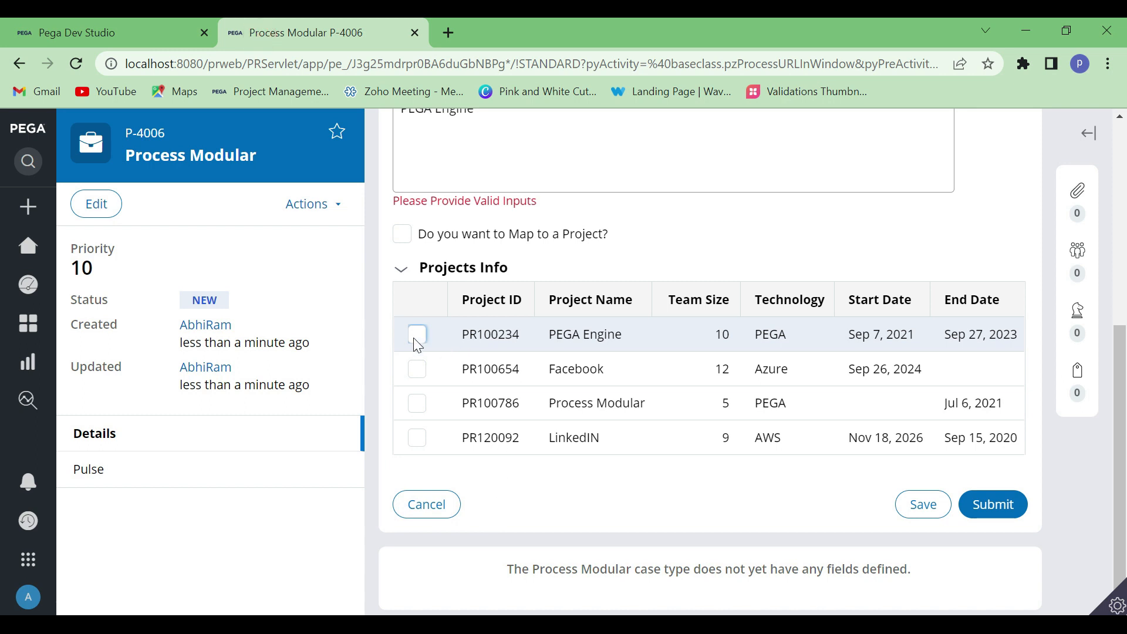
click(130, 20)
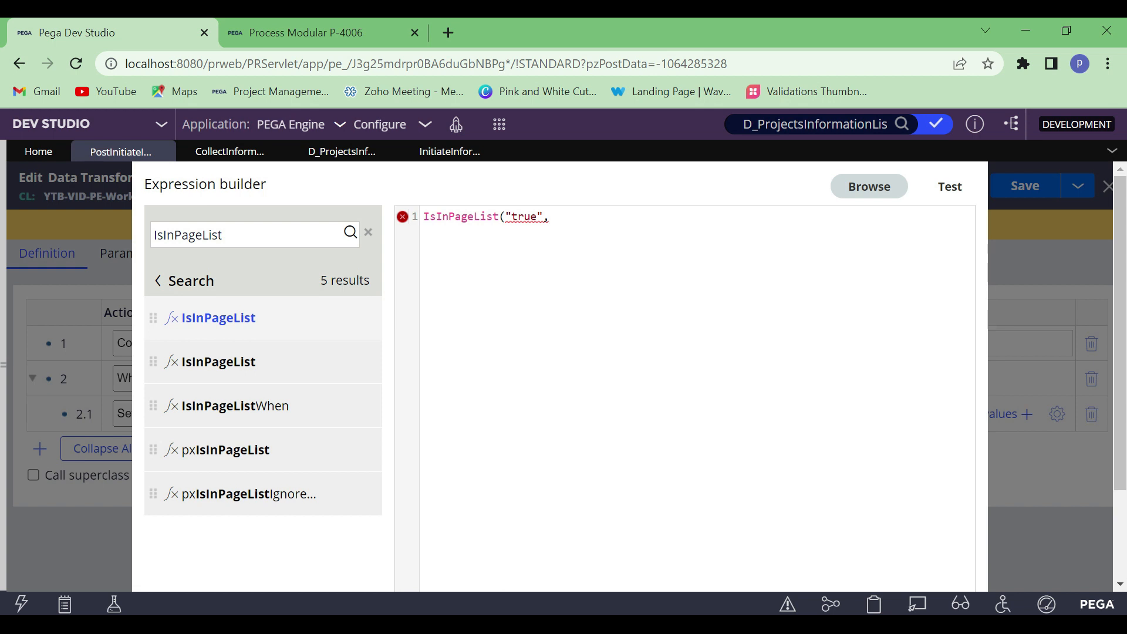
click(264, 32)
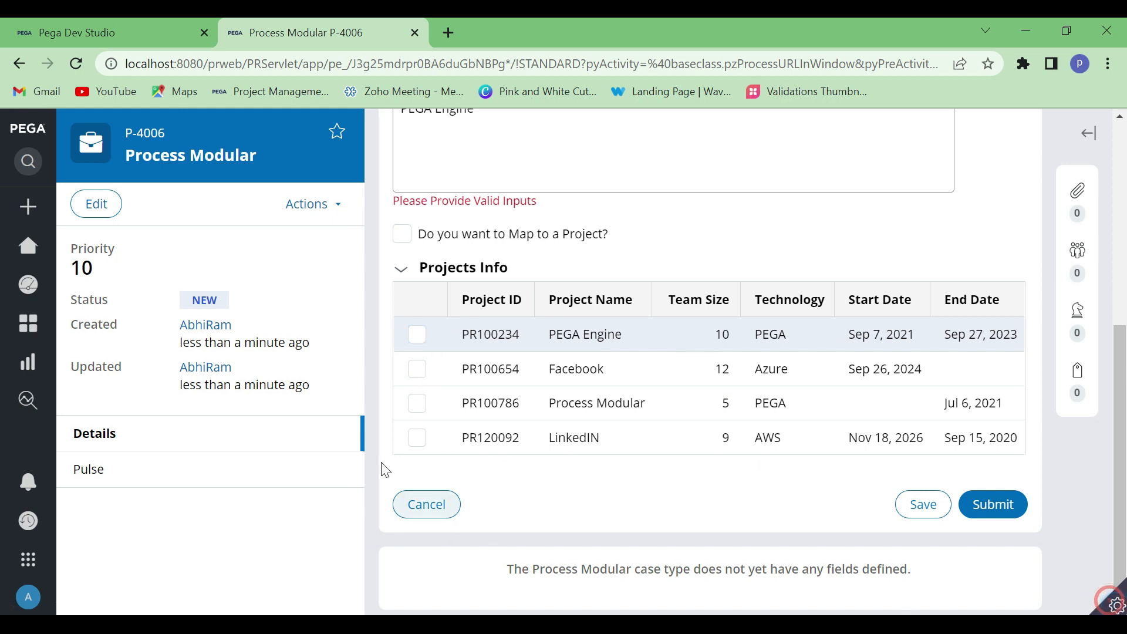
mouse_move(365, 185)
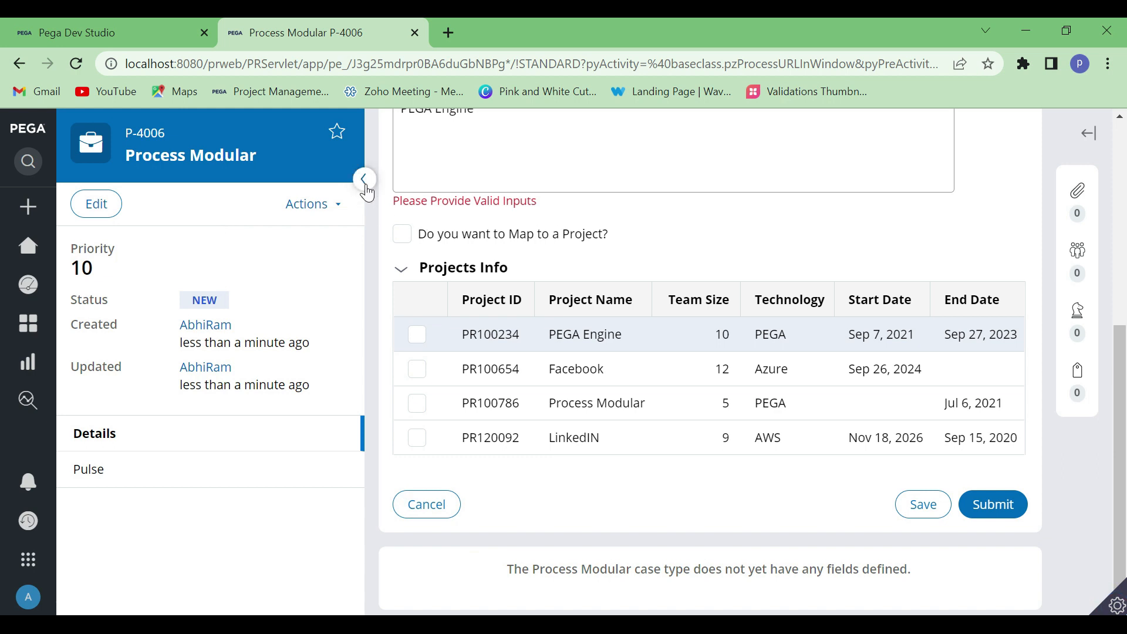
click(75, 64)
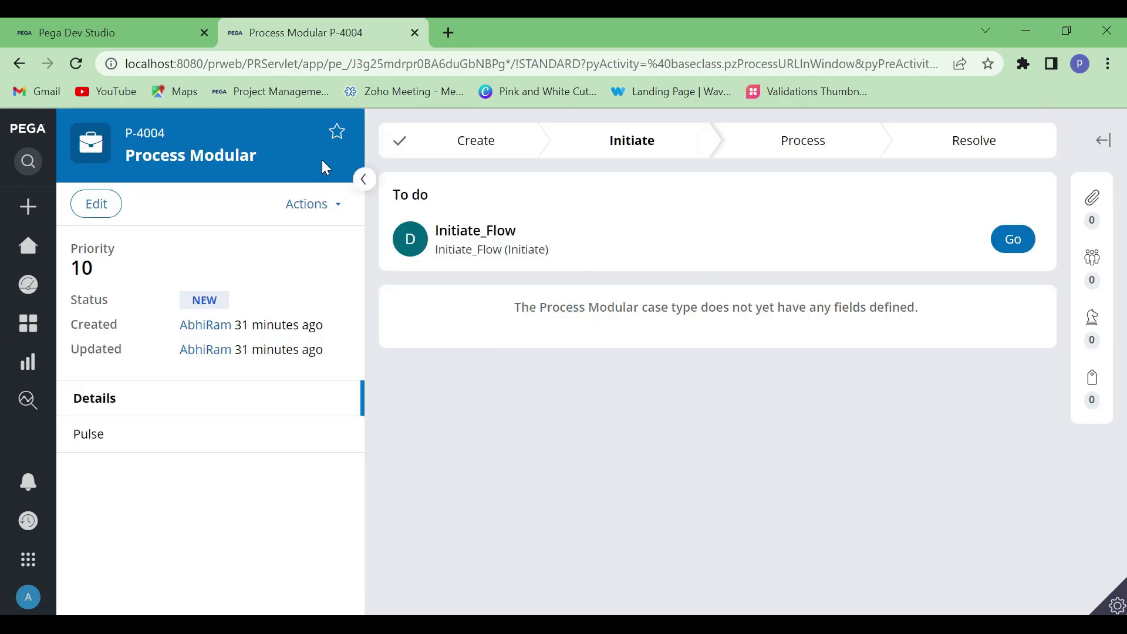
click(364, 180)
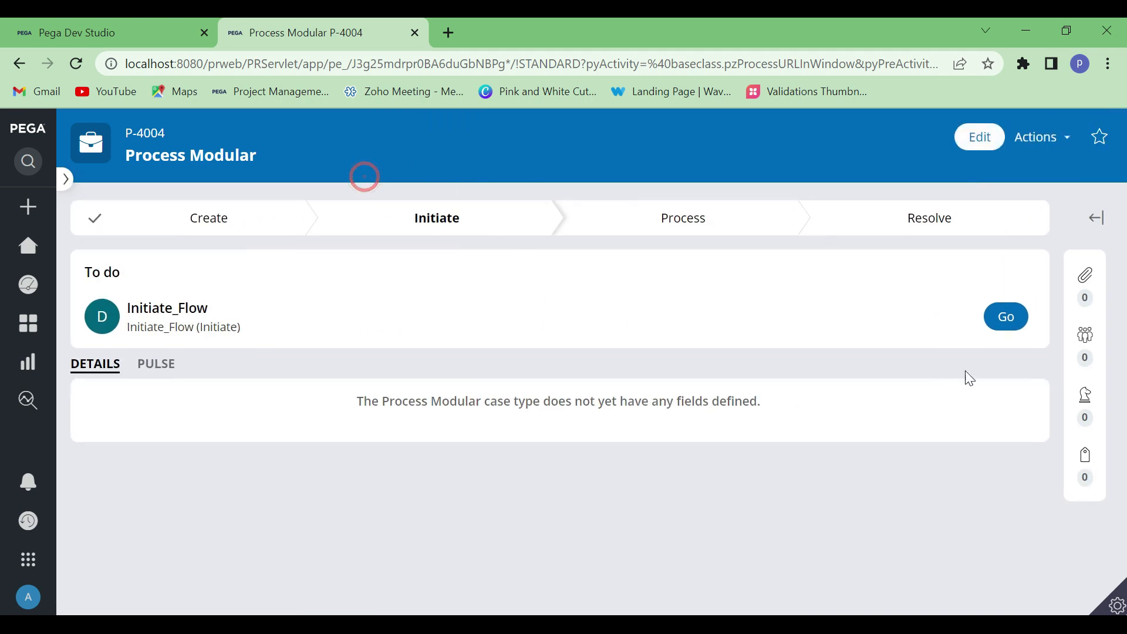
click(1007, 318)
scroll(272, 360, down, 6)
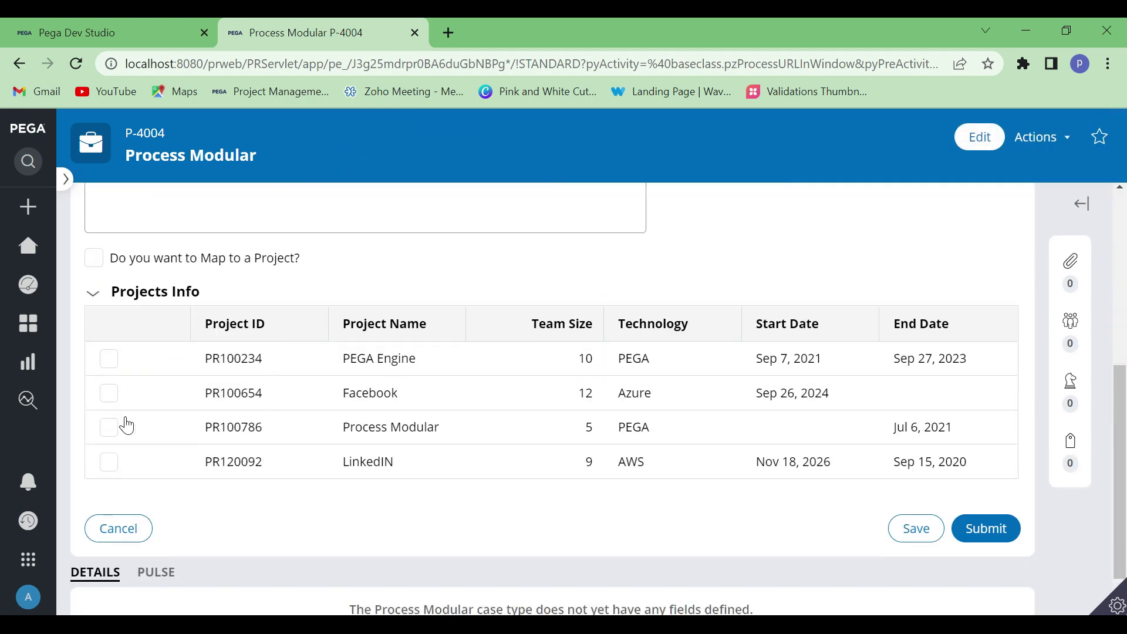
click(1116, 603)
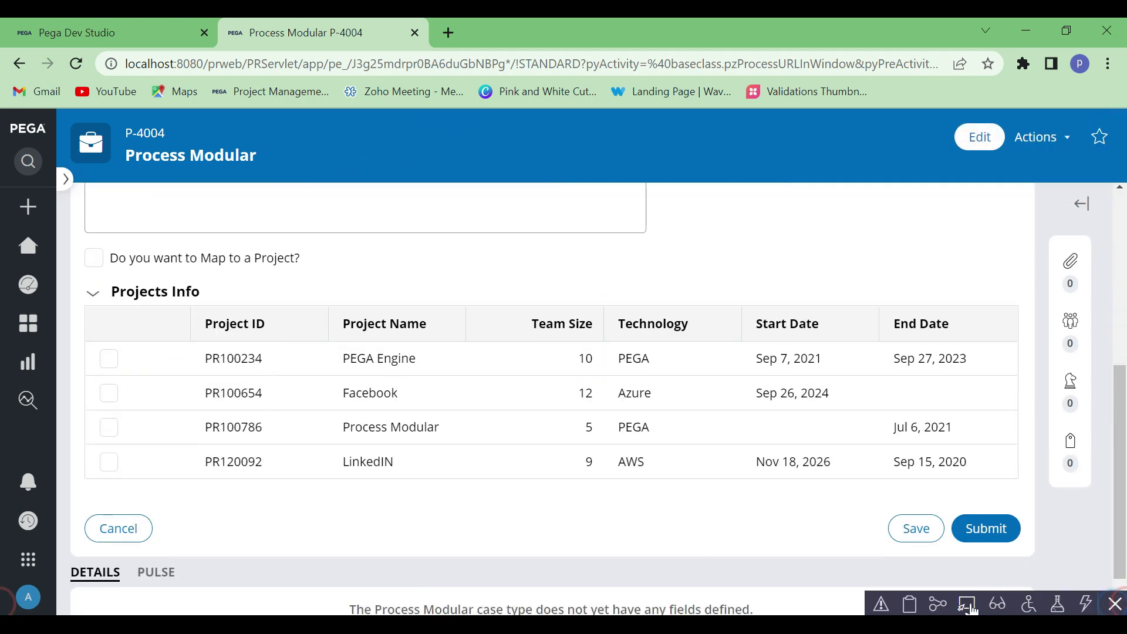
click(969, 606)
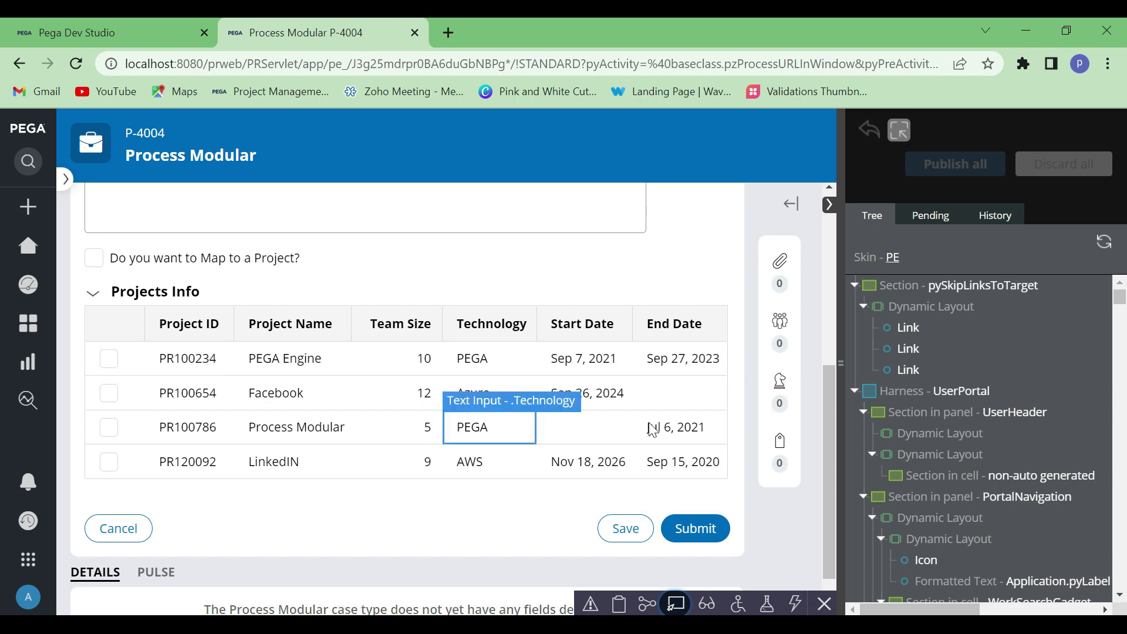
click(674, 606)
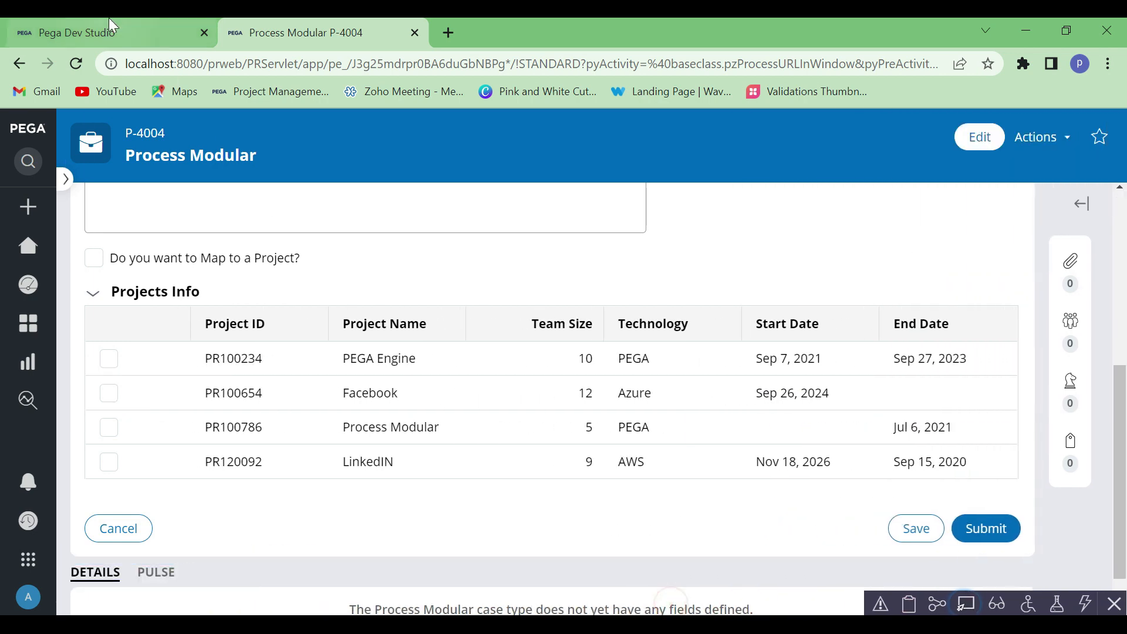
Back in Dev Studio, add ".pySelected" as the lookAt argument of the IsInPageList expression, followed by a comma
click(108, 33)
text("")
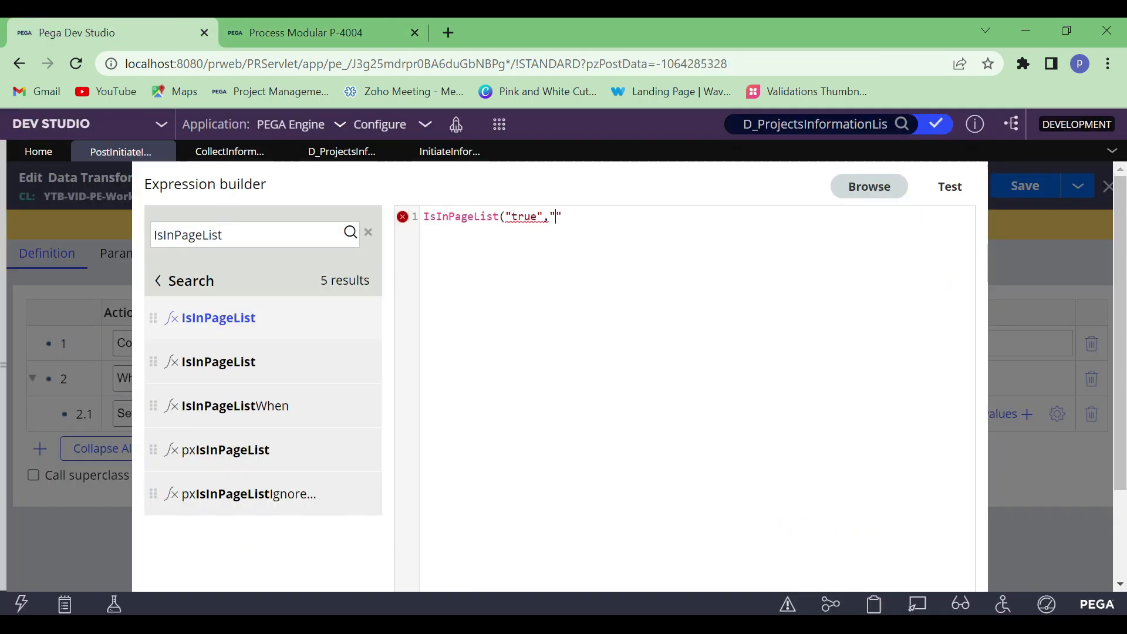
key(Left)
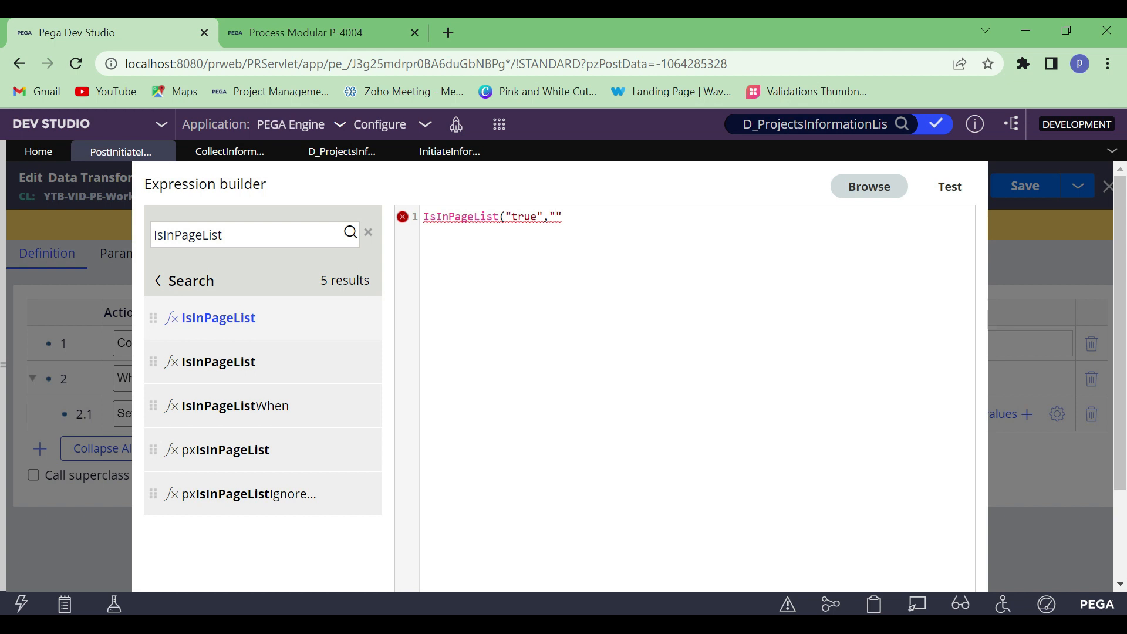
text(.pySelected)
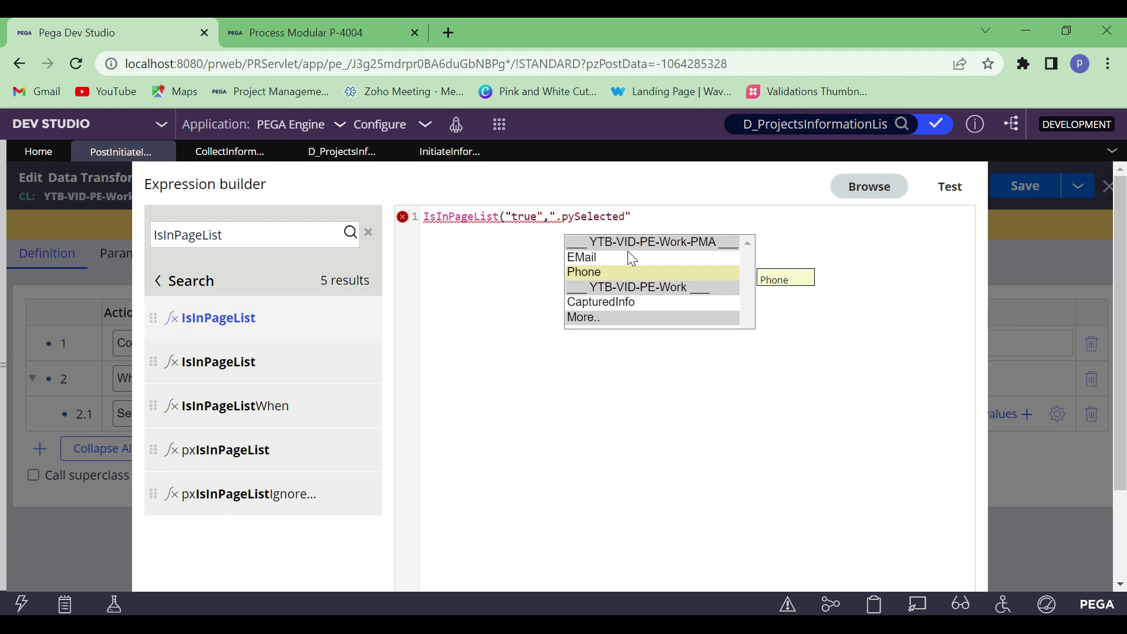
click(653, 220)
text(,)
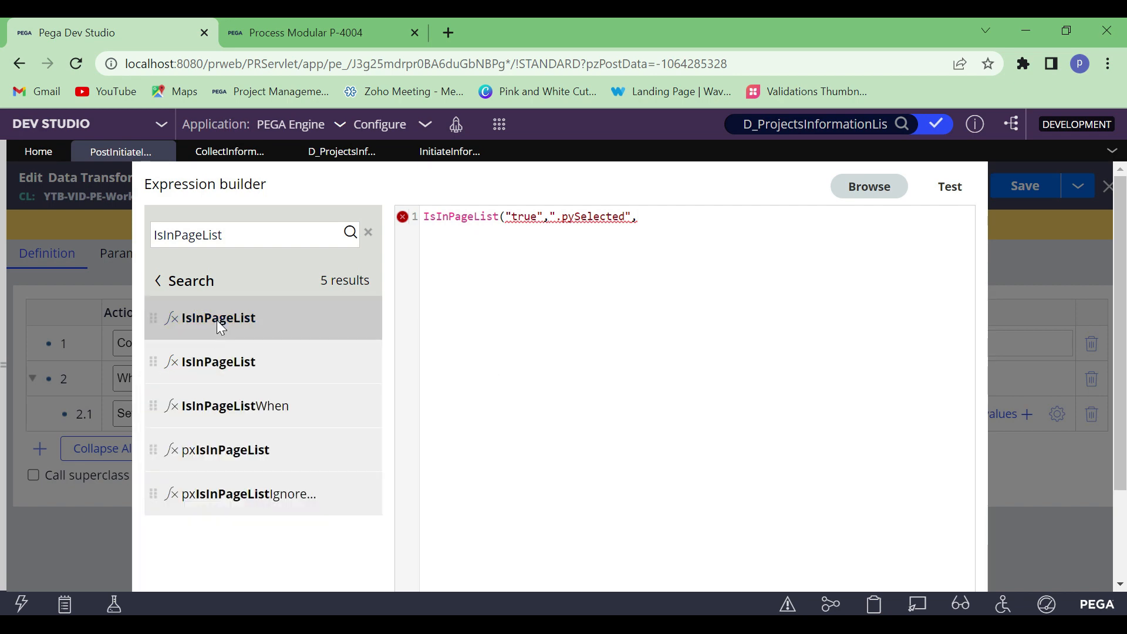
Paste D_ProjectsInformationList.pxResults as the lookIn argument and close the function's parenthesis
mouse_move(233, 319)
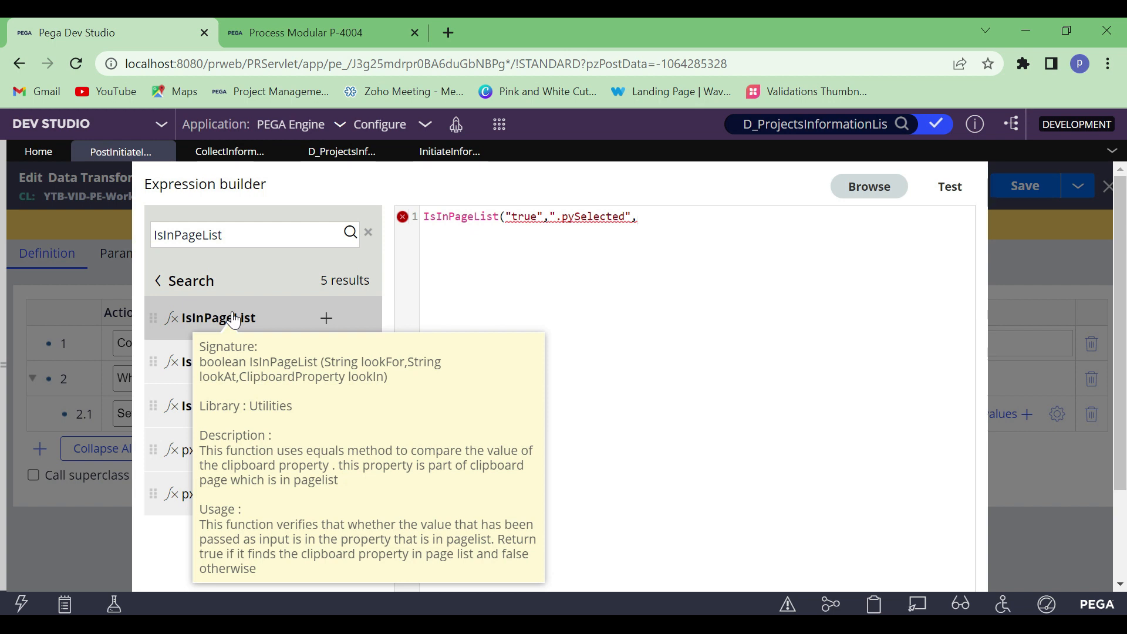
text(D_ProjectsInformationList.pxResults)
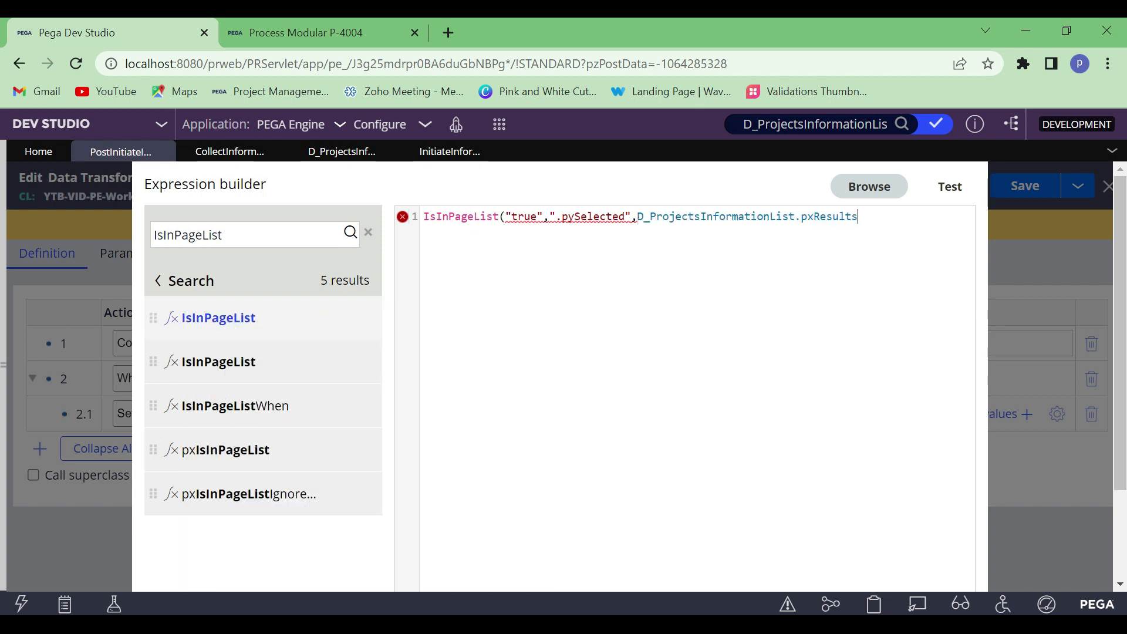
text())
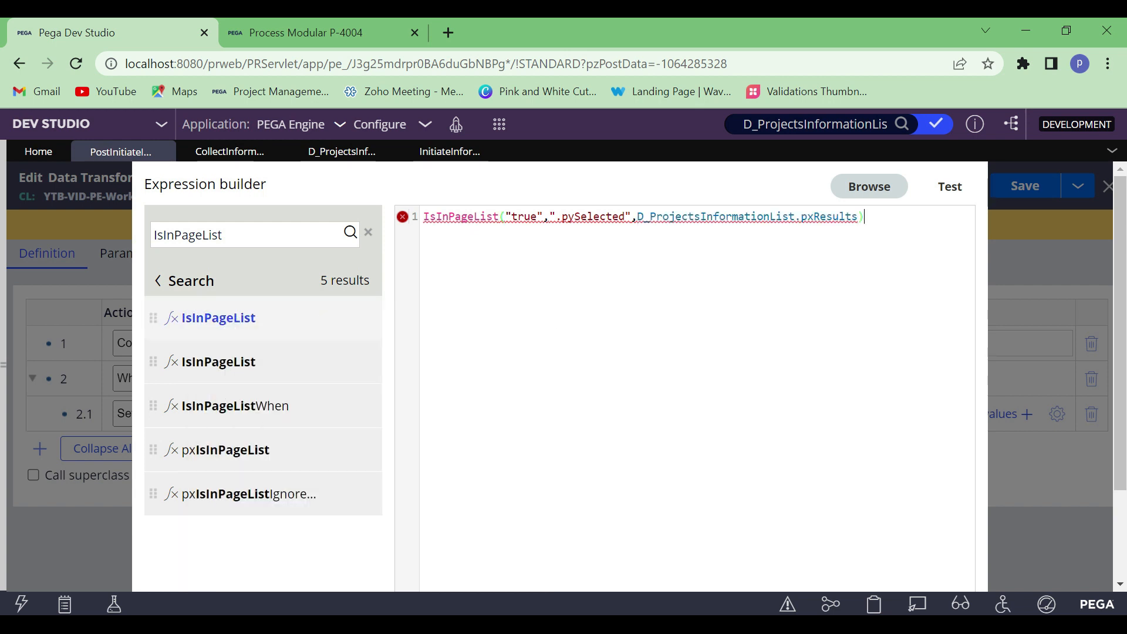
Test the IsInPageList expression in the expression builder and submit it as the row 2 When condition
click(951, 188)
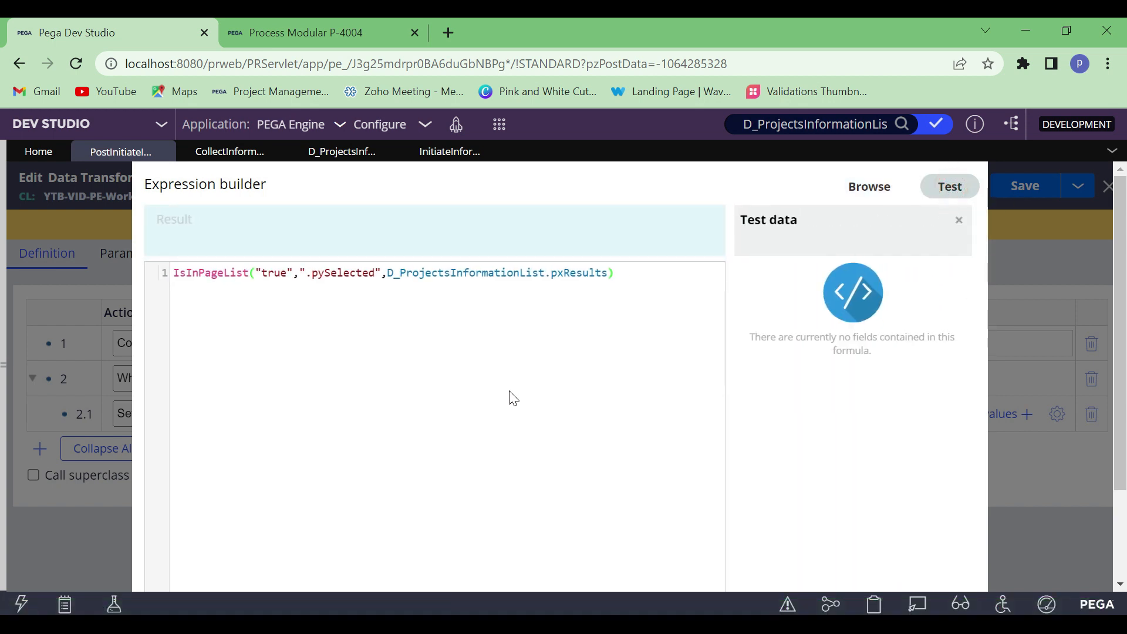
click(809, 398)
click(171, 238)
click(189, 353)
double_click(167, 238)
scroll(558, 376, down, 3)
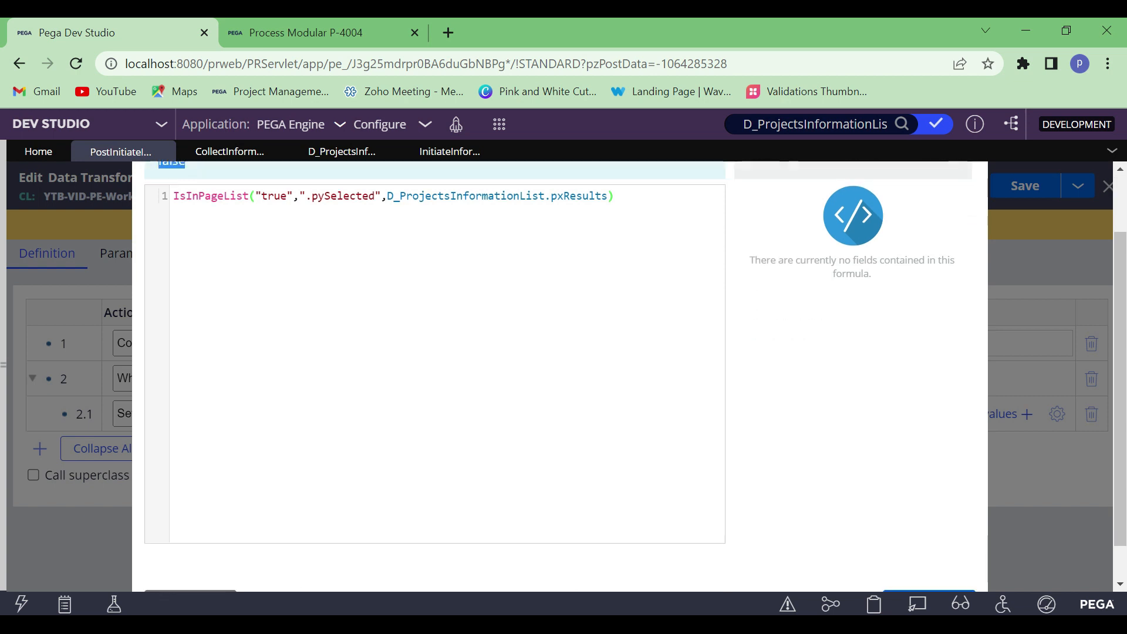
click(939, 564)
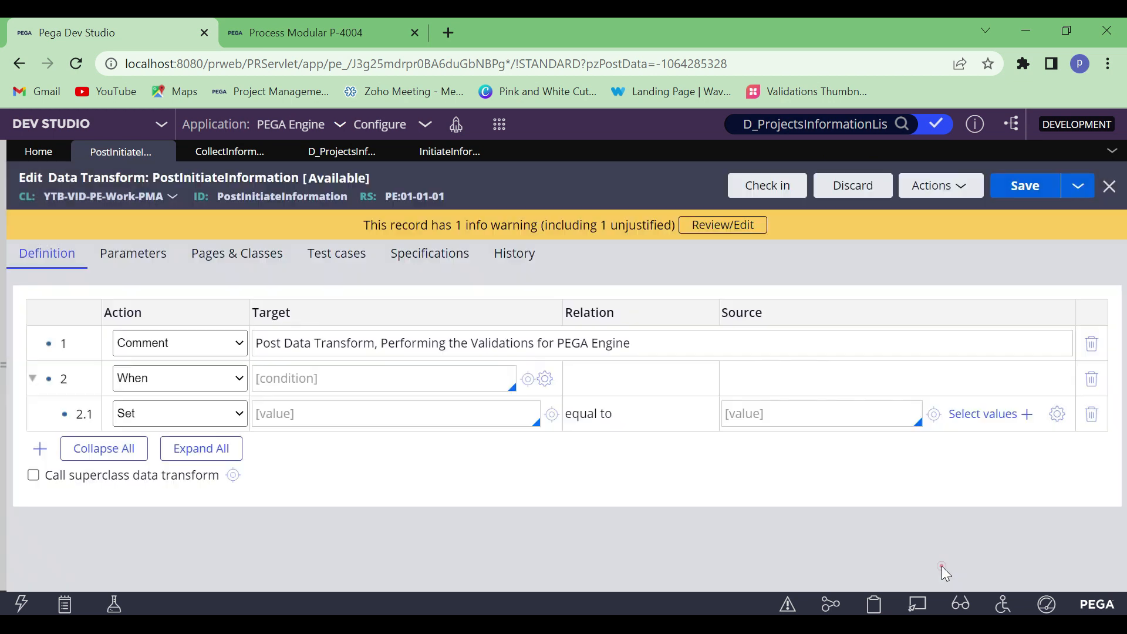
click(325, 376)
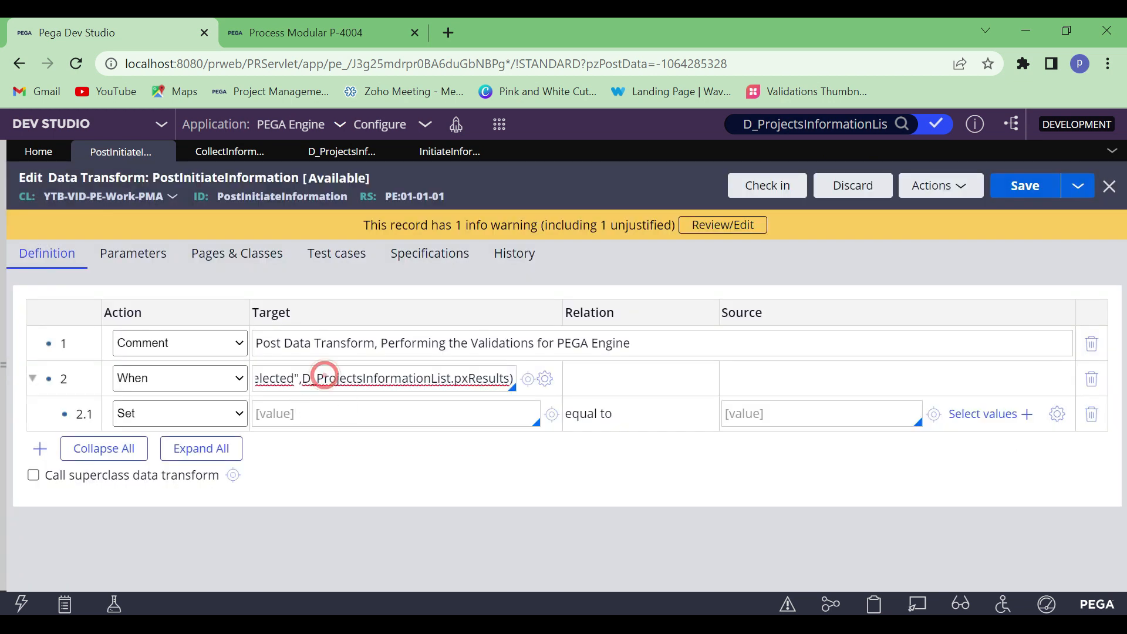
key(Left)
key(Left)
key(Left)
key(Left)
key(Left)
key(Left)
key(Left)
key(Left)
key(Left)
key(Left)
key(Left)
key(Left)
key(Left)
key(Left)
key(Left)
key(Left)
key(Left)
key(Left)
key(Left)
key(Left)
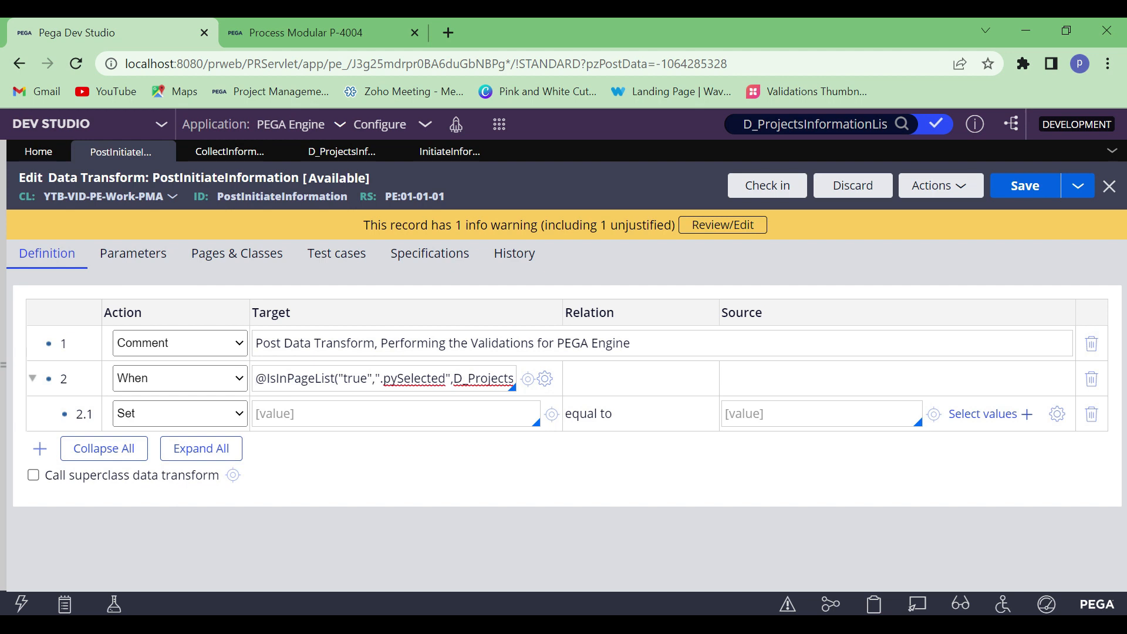
text(!)
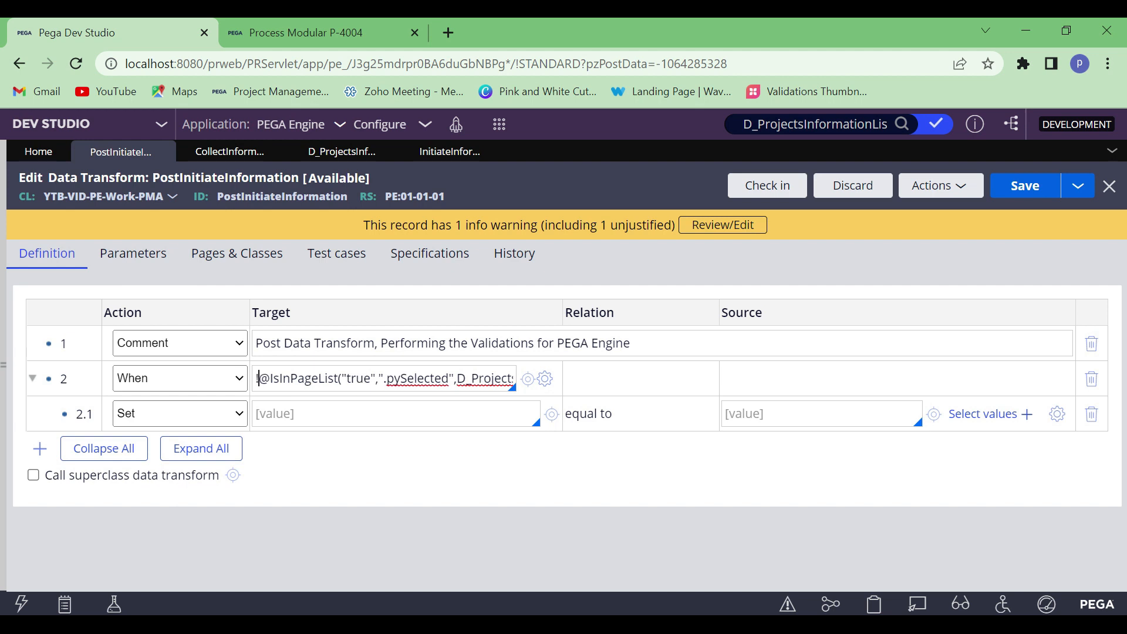
Set the target of the Set action in row 2.1 to Param.Message
click(345, 411)
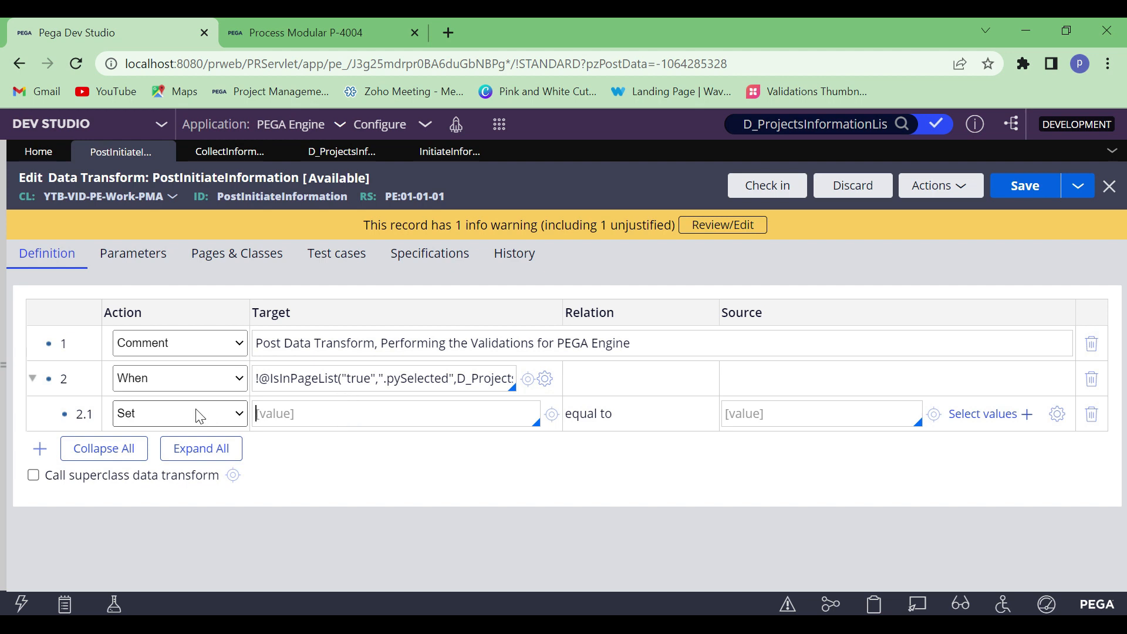
click(304, 412)
text(Param.Message)
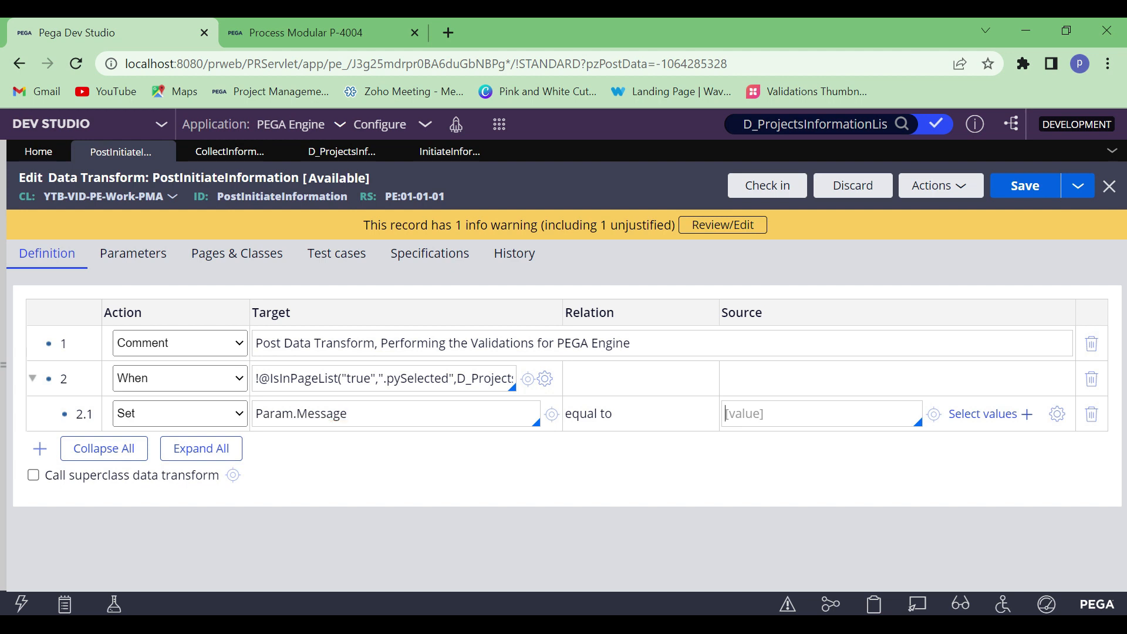
Set row 2.1's source to "Please select at least one value in the list" and save the data transform
click(750, 407)
text("")
text(Please)
text( select a)
text(t )
text(se)
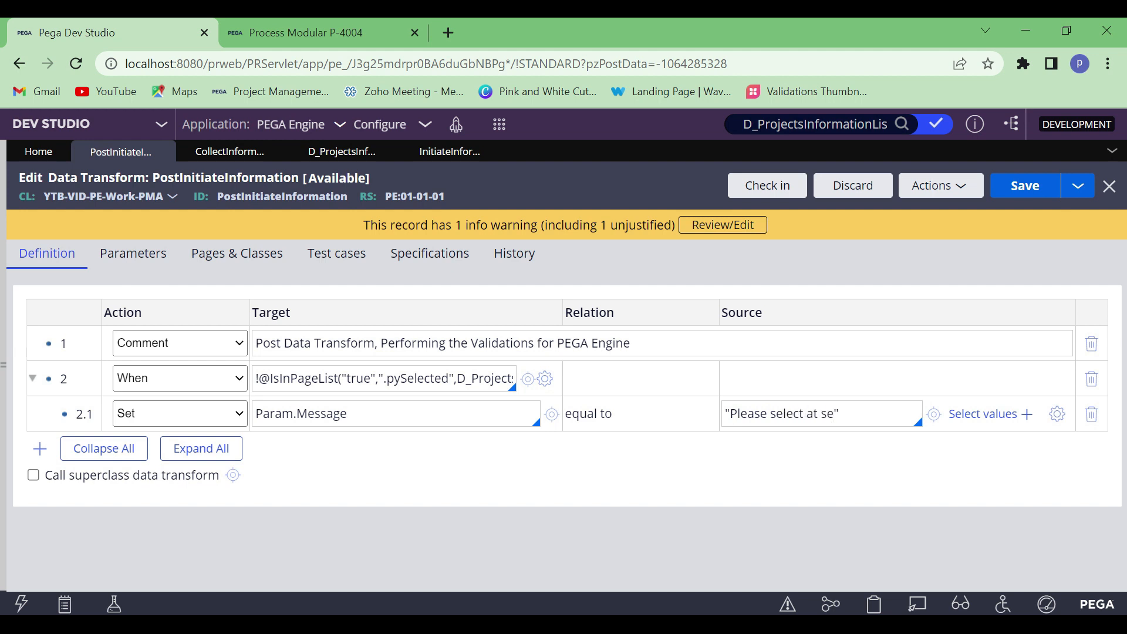
key(BackSpace)
key(BackSpace)
key(BackSpace)
text(least one value in)
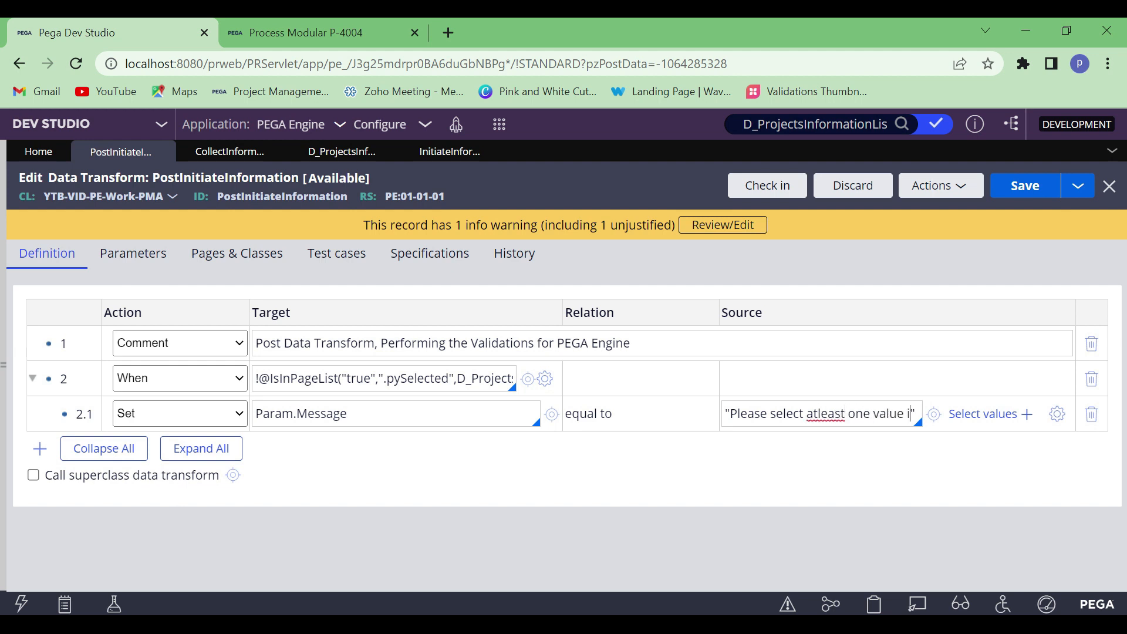
text( the )
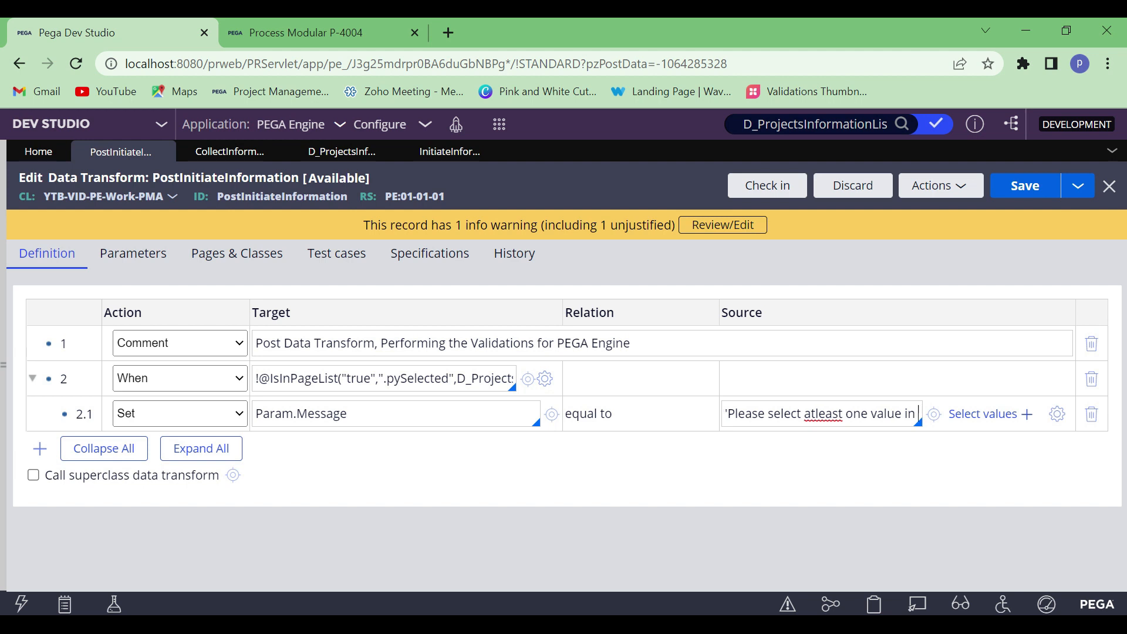
text(list)
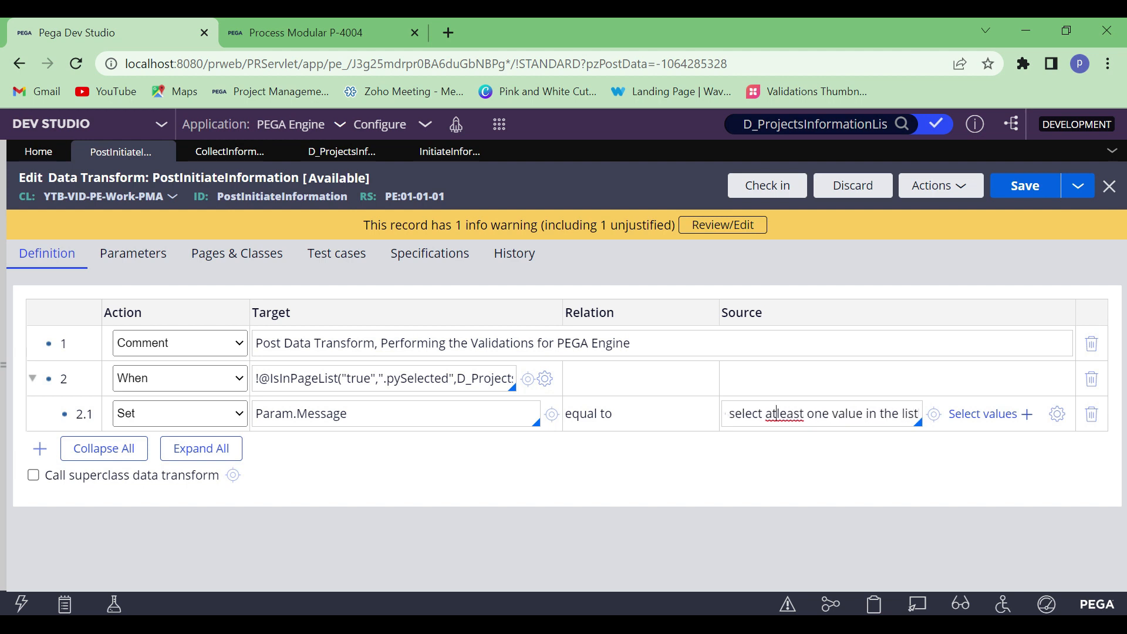
right_click(792, 415)
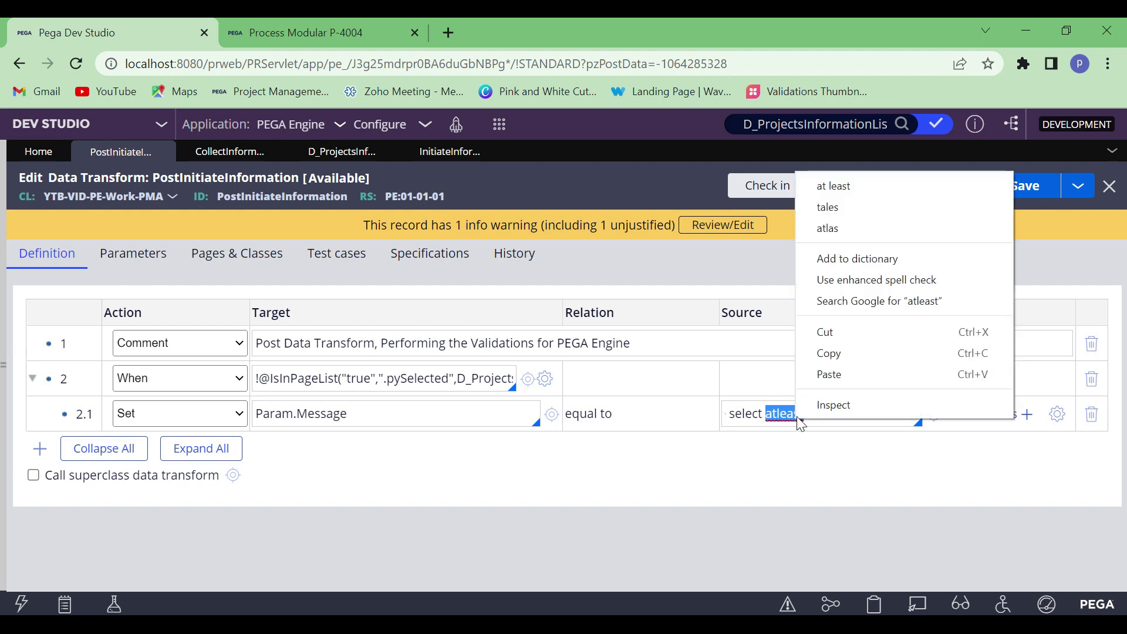
click(837, 187)
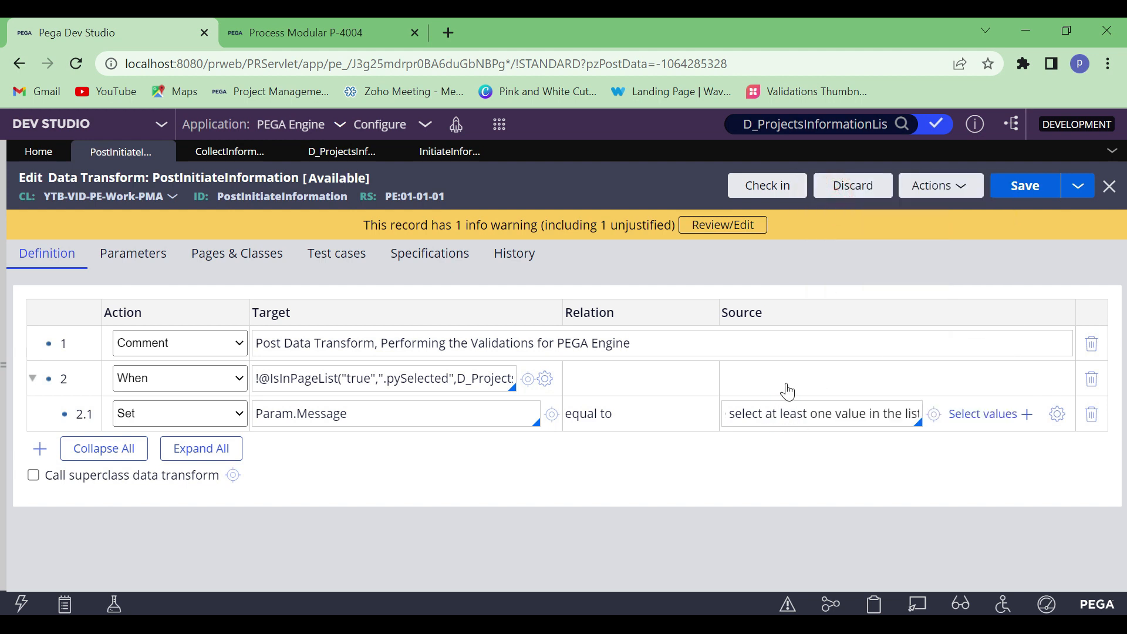
click(1029, 187)
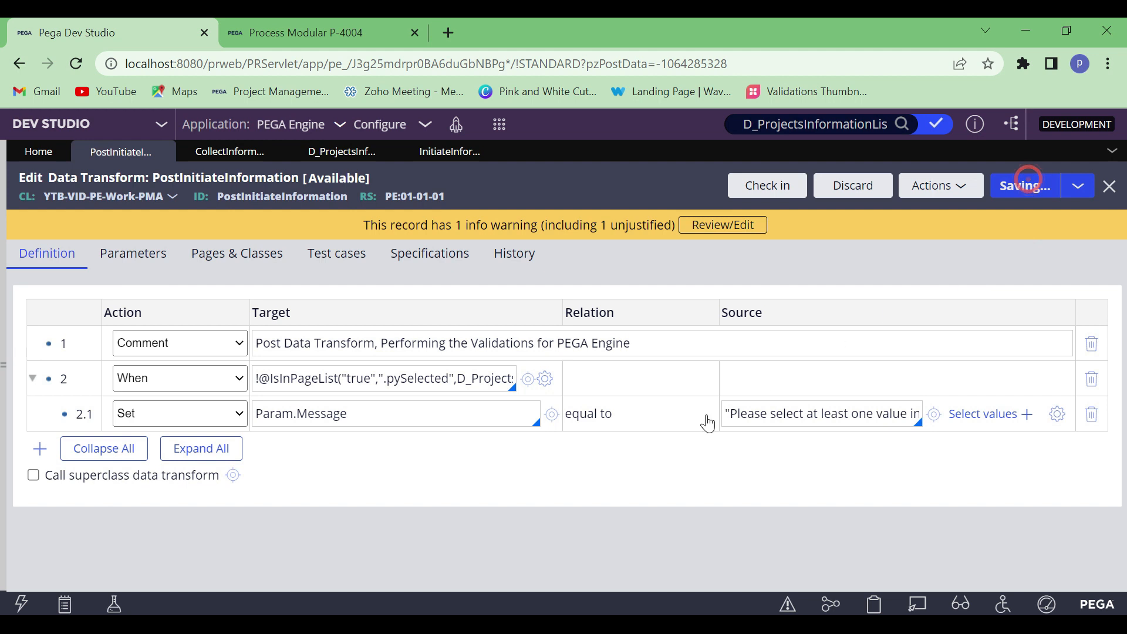
Add a sibling row below row 2.1 and set the target of its Set action to Param.AddMessage
click(78, 413)
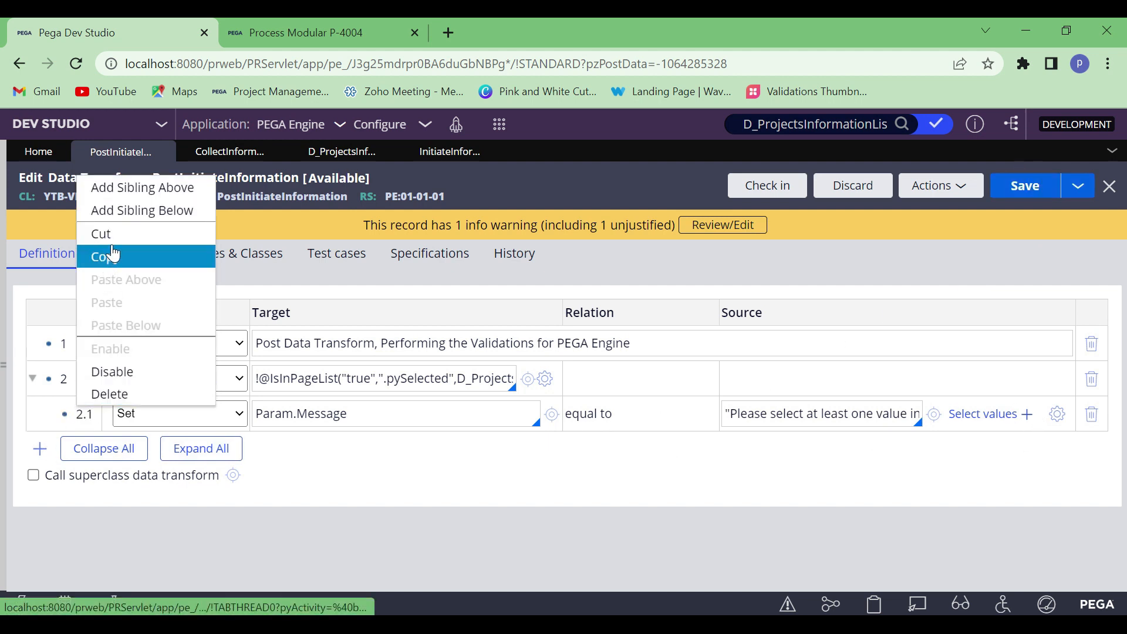
click(128, 210)
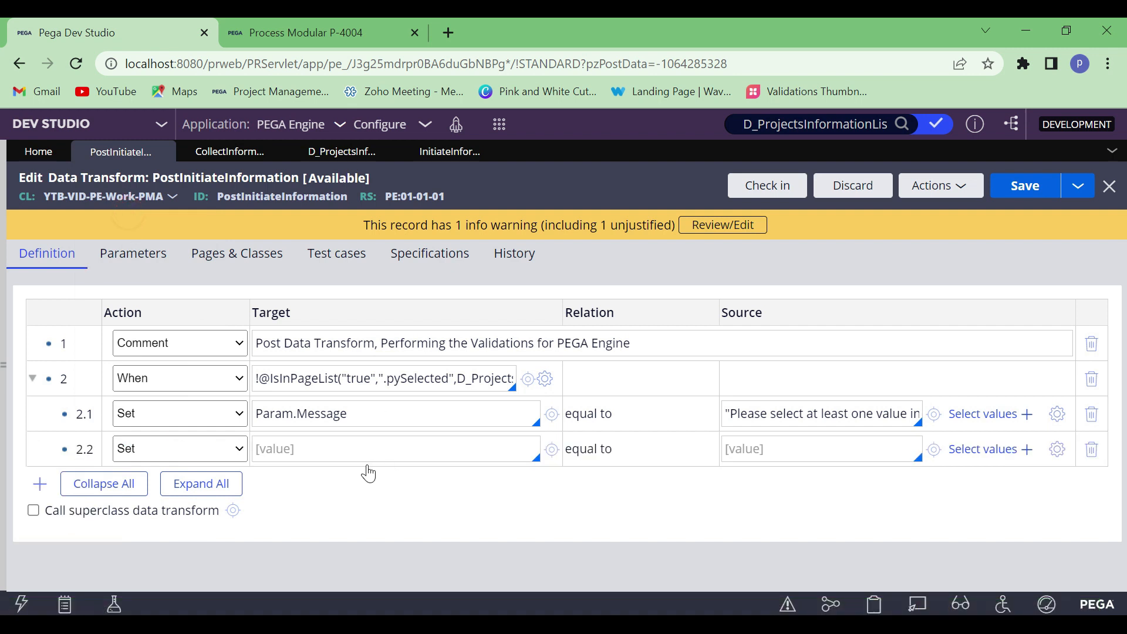
click(347, 448)
text(Param.AddM)
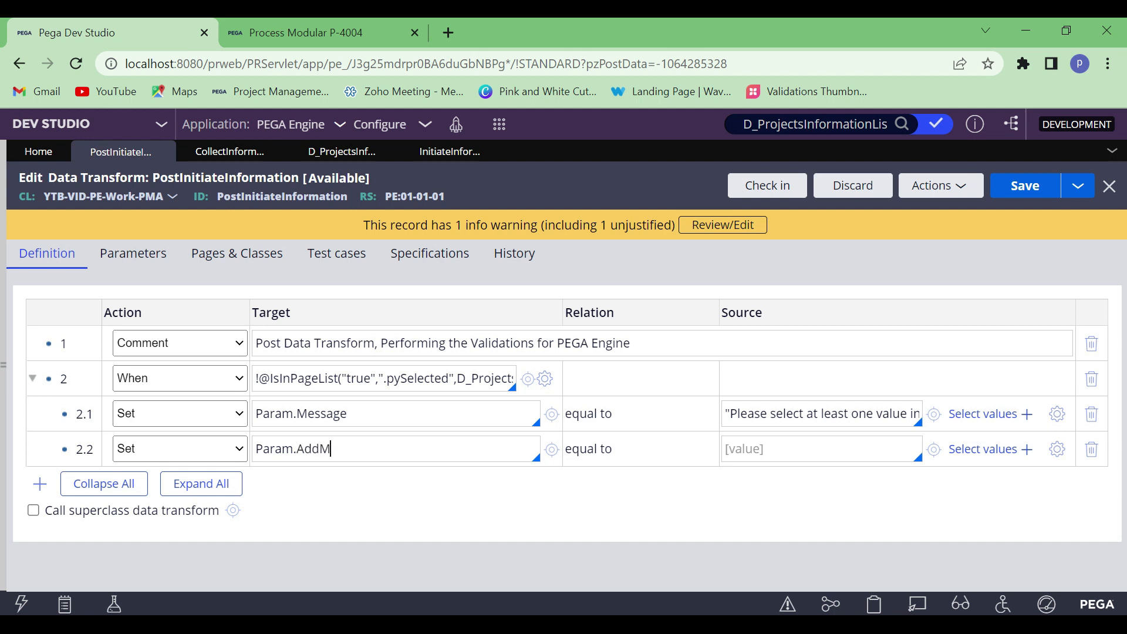
text(essage)
double_click(349, 450)
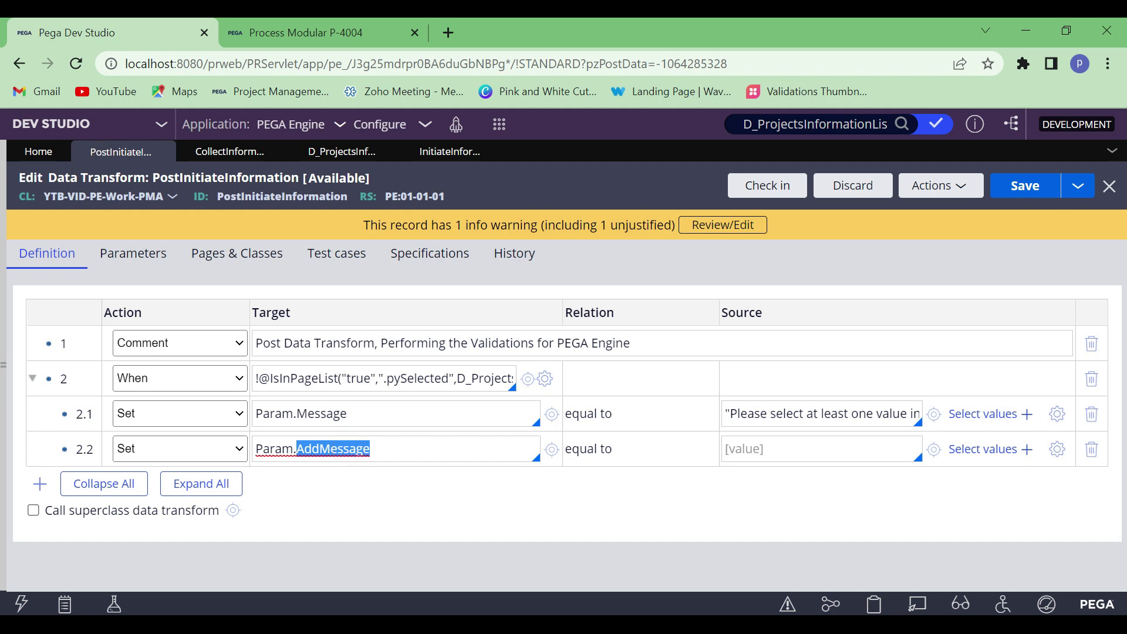
double_click(333, 414)
click(382, 448)
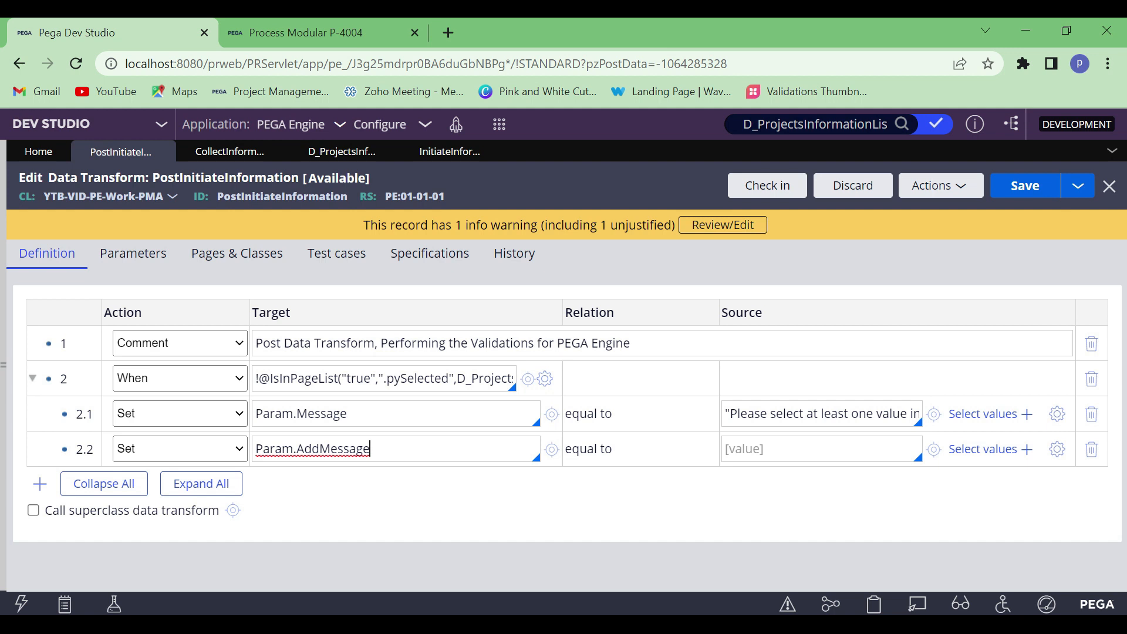
click(362, 419)
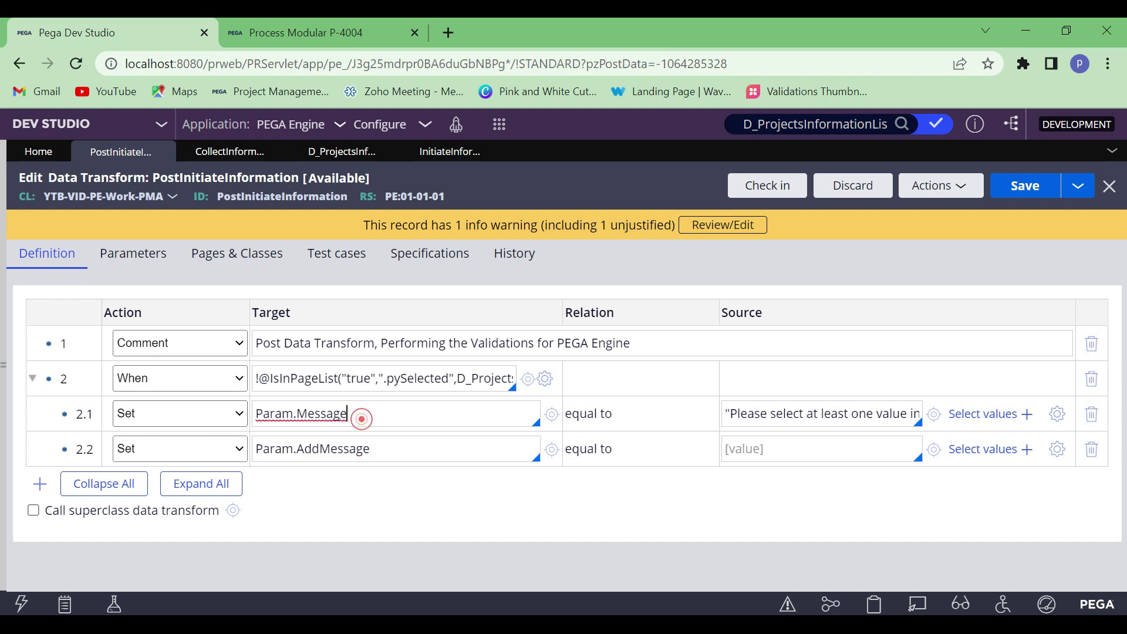
double_click(361, 419)
click(396, 449)
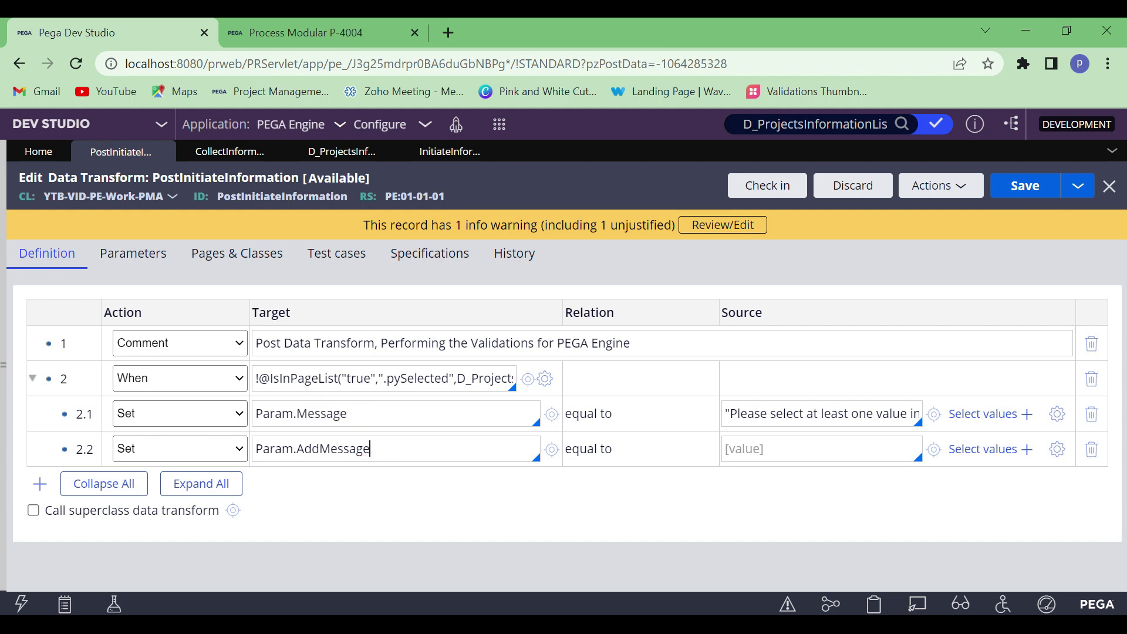
Open the expression builder for row 2.2's source and search its functions for pxAddMessageToPage
click(788, 449)
click(1057, 449)
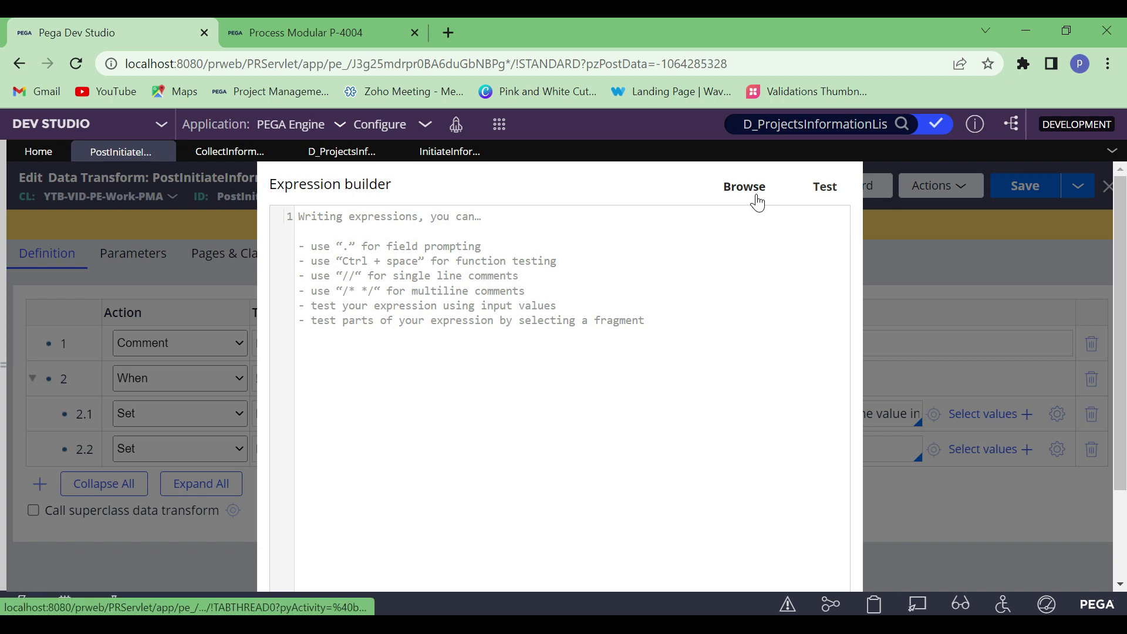
click(756, 195)
click(244, 239)
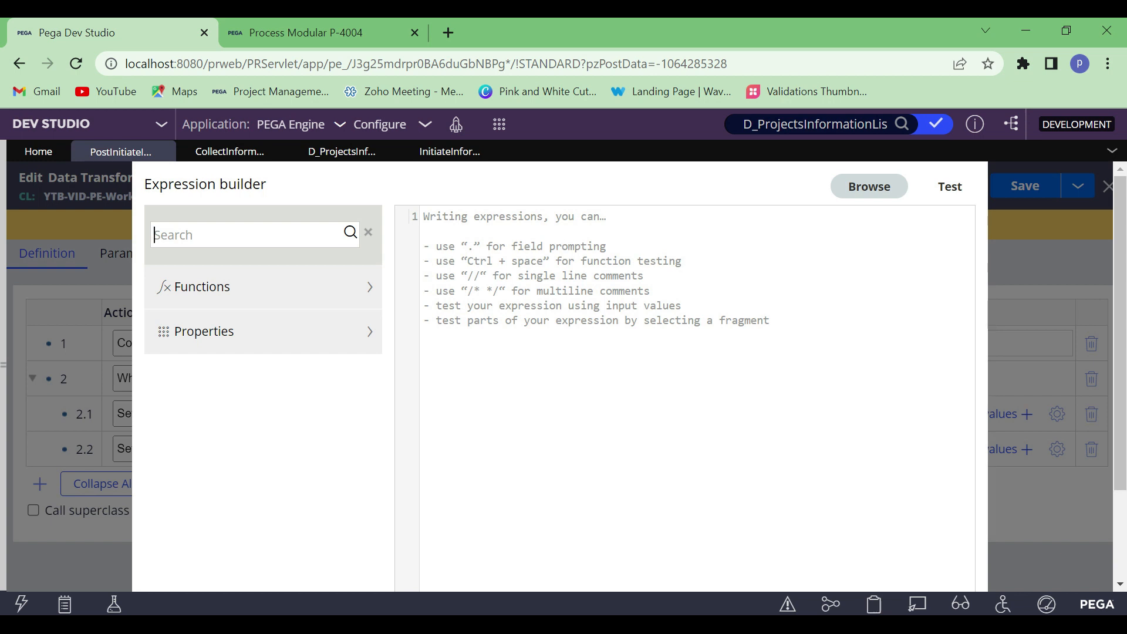
text(pxAddMessageToPage)
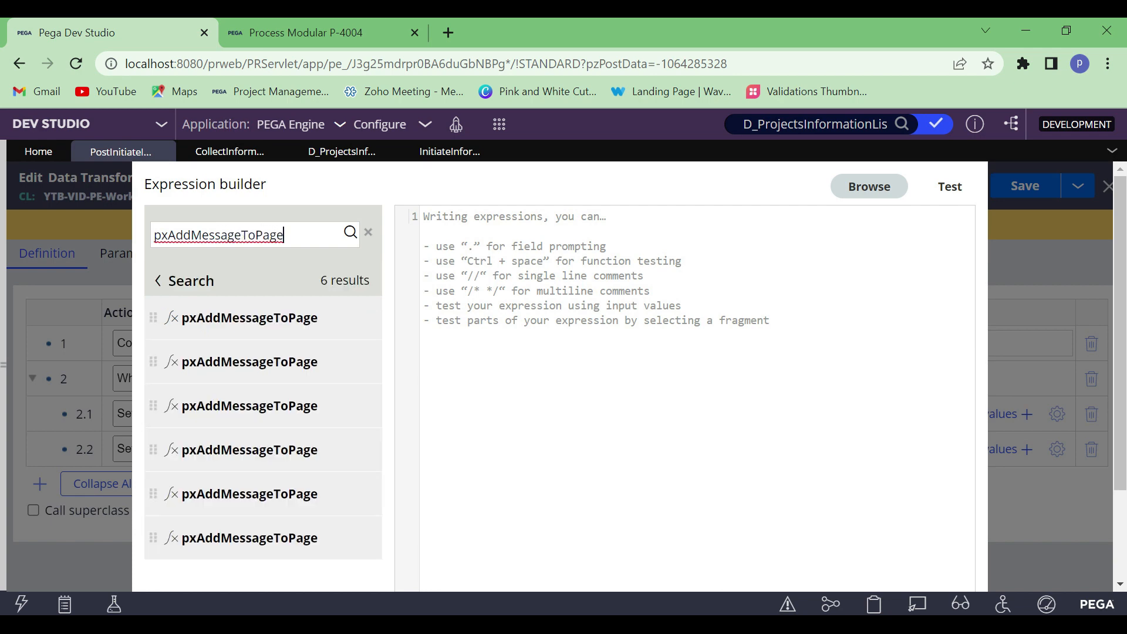
Insert the pxAddMessageToPage variant that takes a message string and a clipboard page into the expression
scroll(256, 423, down, 1)
scroll(256, 423, down, 1)
scroll(259, 453, up, 2)
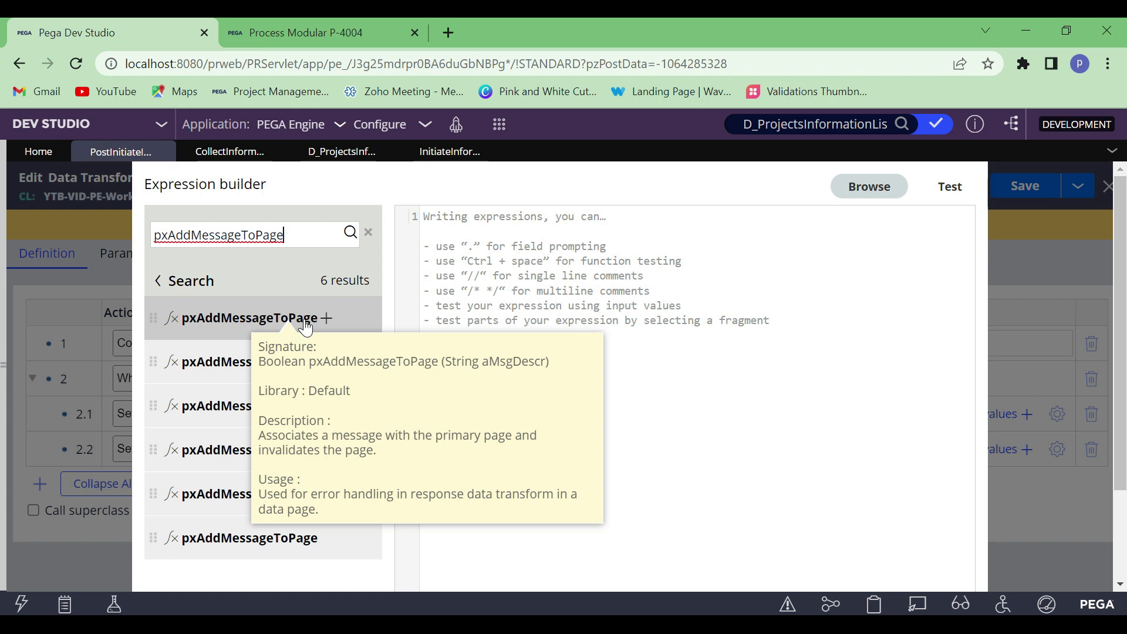
mouse_move(271, 363)
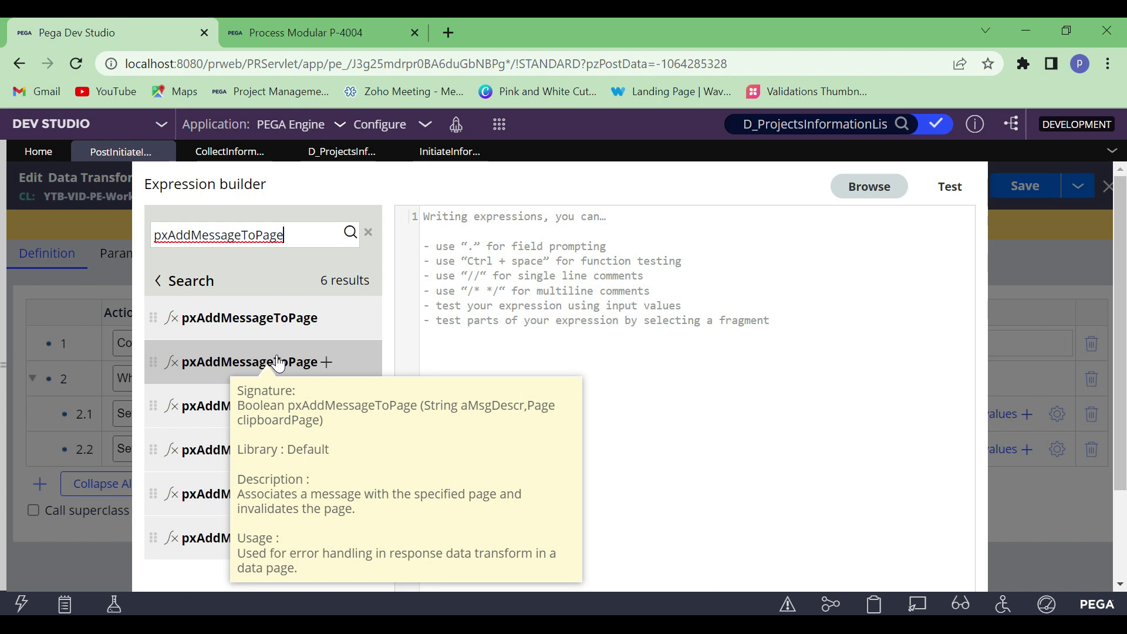
click(326, 362)
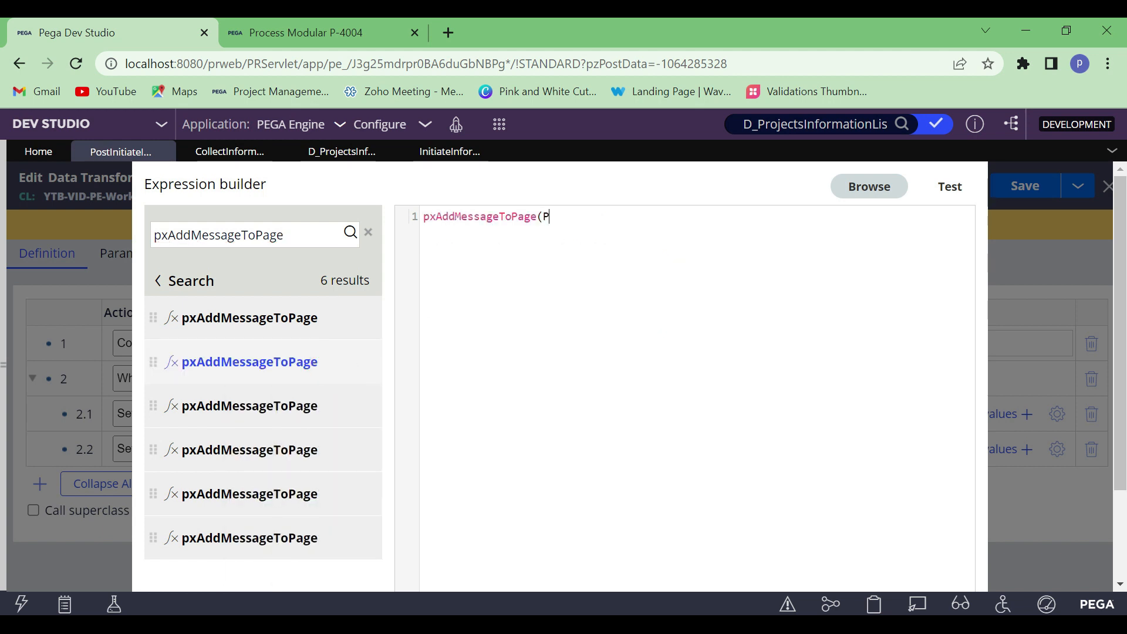
Complete the function call with the arguments Param.Message and Primary: pxAddMessageToPage(Param.Message,Primary)
text(Param.Mesxsa)
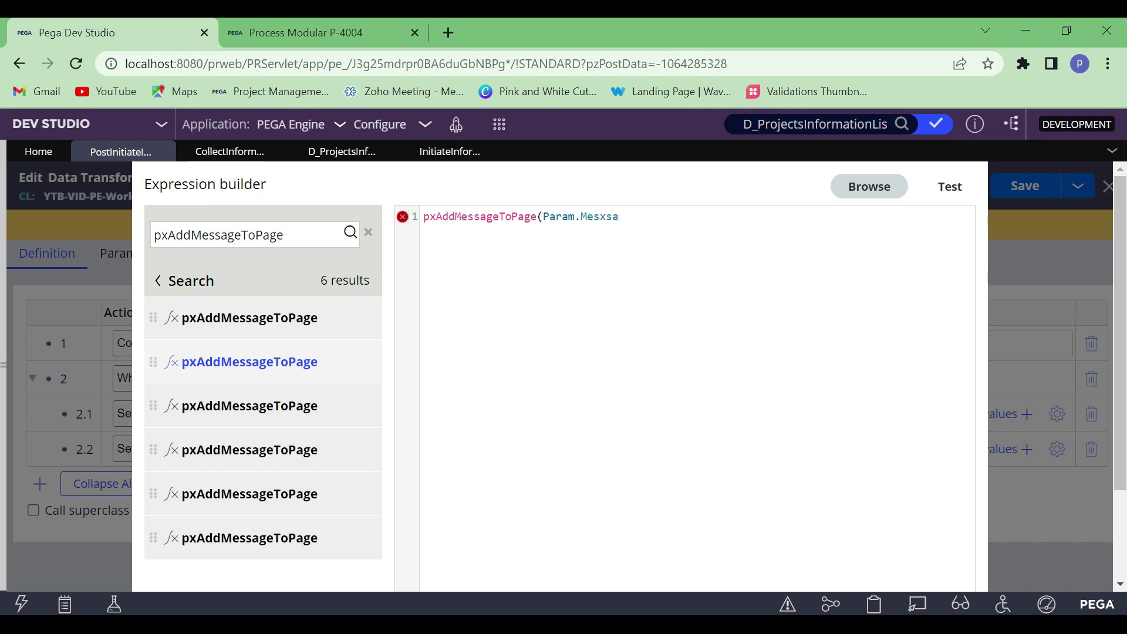
key(BackSpace)
text(sage,Primary)
Test the pxAddMessageToPage expression with "Add Message" as the Message test value and check its result
click(952, 188)
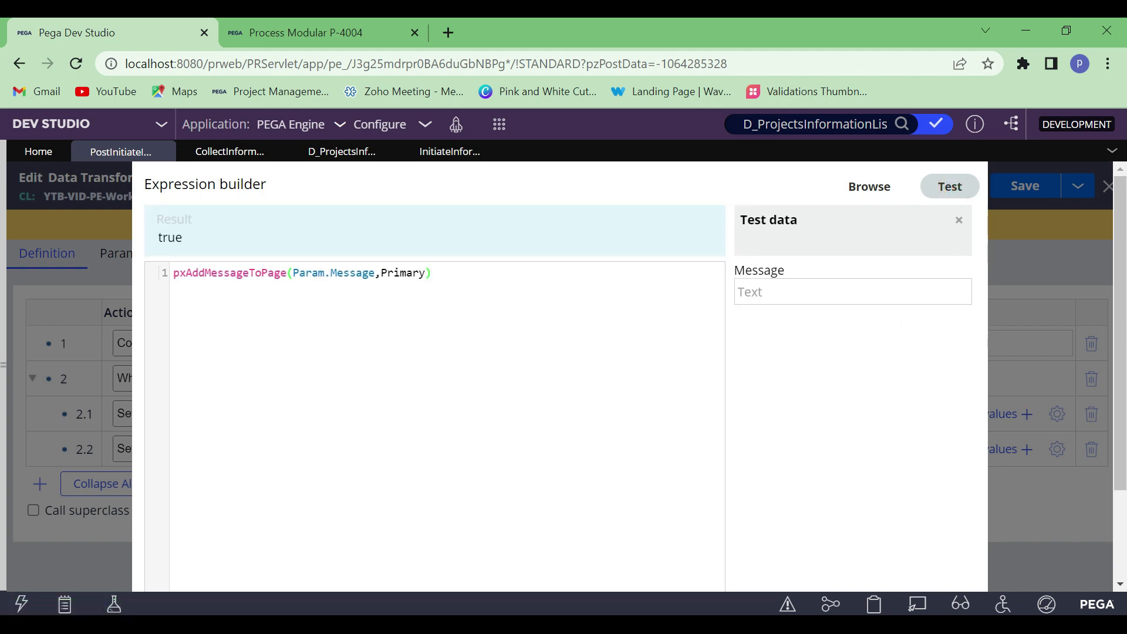
click(778, 293)
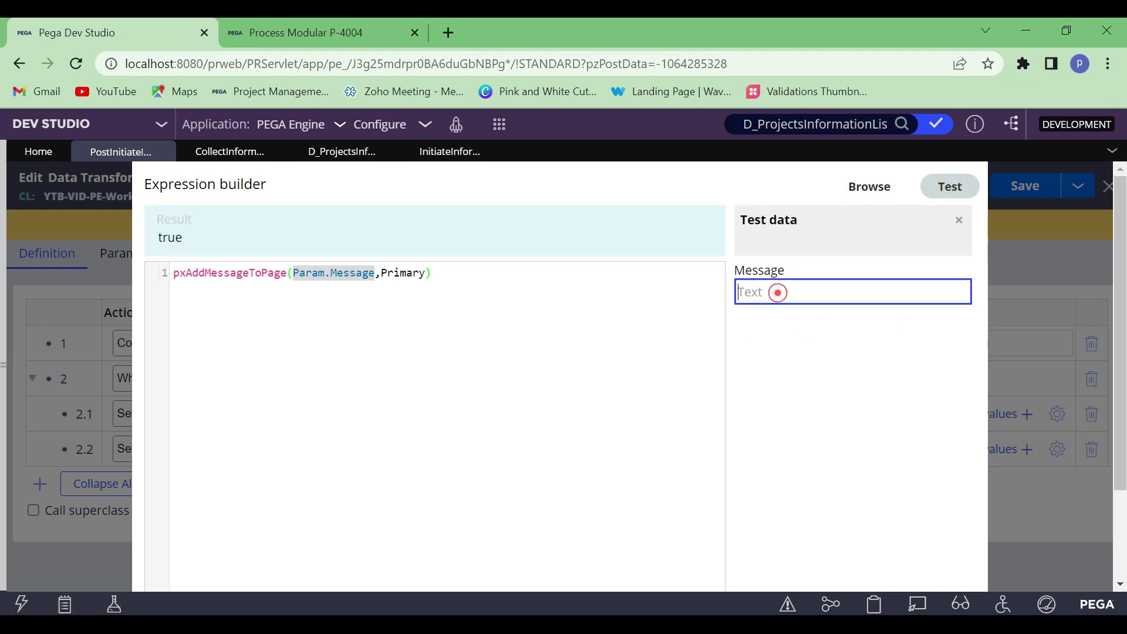
text(Add Message)
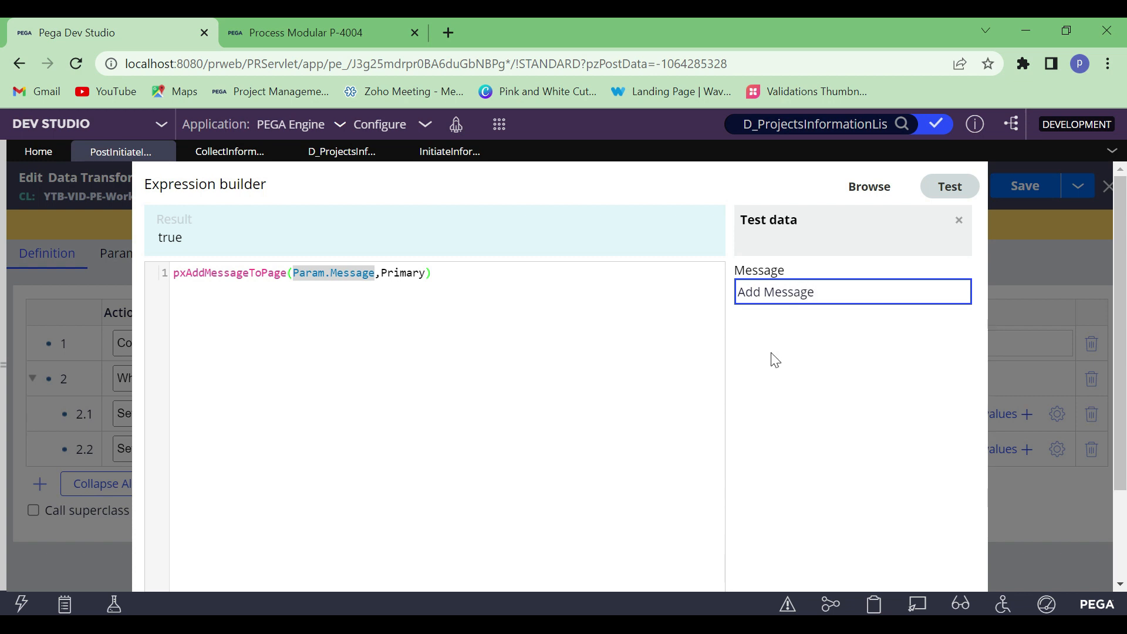
click(771, 353)
click(770, 353)
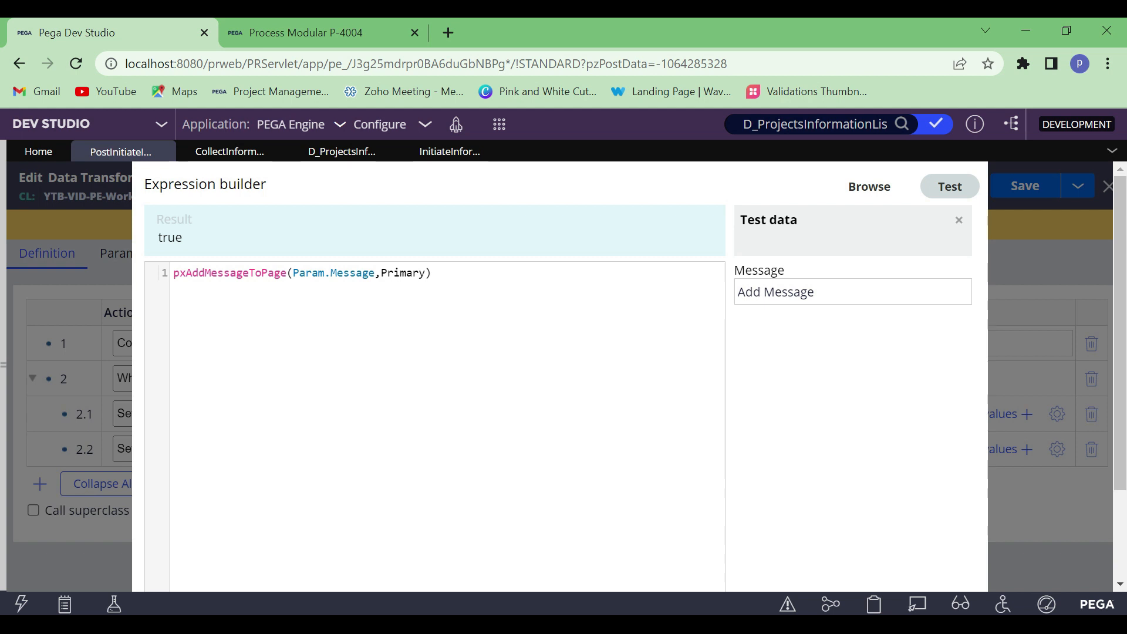
triple_click(226, 276)
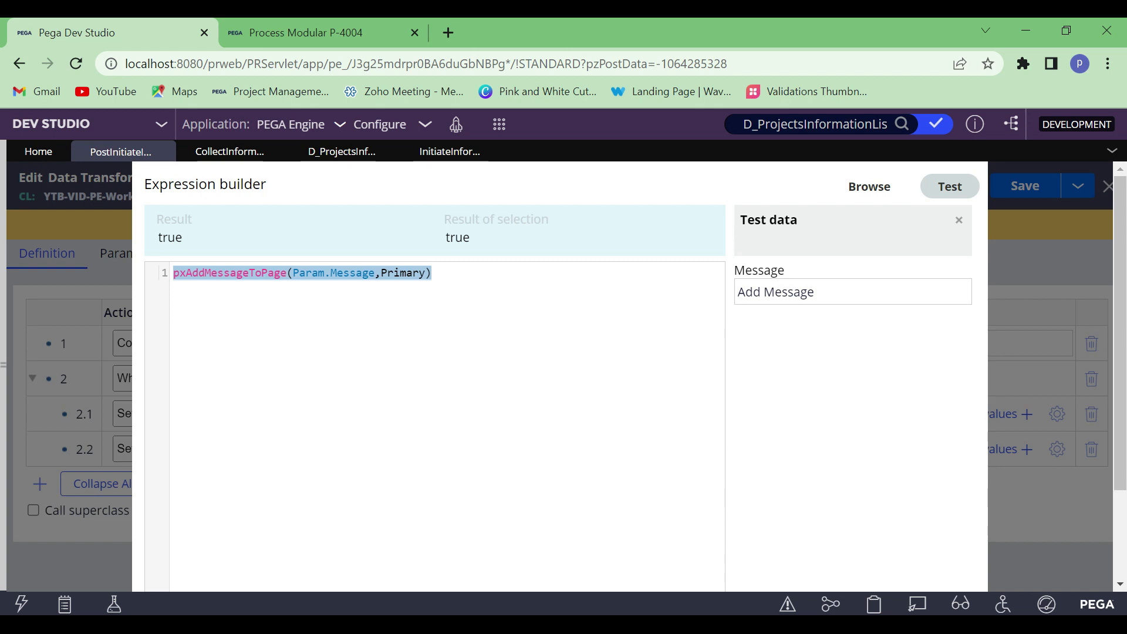
double_click(170, 238)
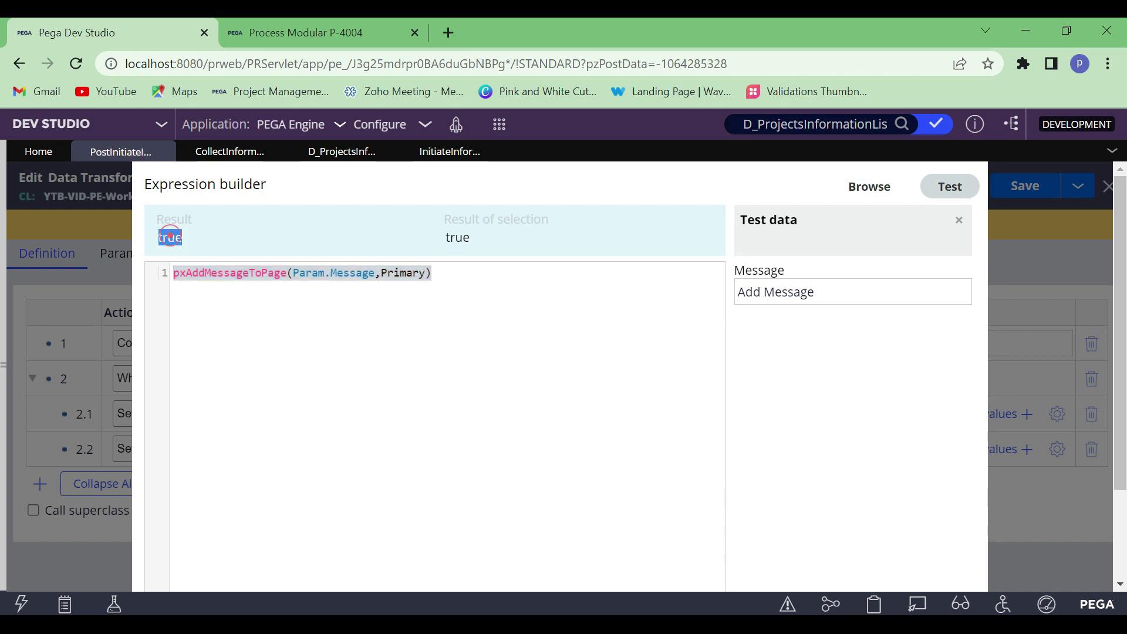
click(189, 235)
double_click(169, 237)
click(240, 244)
double_click(170, 237)
Submit the pxAddMessageToPage expression as row 2.2's source and save the PostInitiateInformation data transform
scroll(912, 530, down, 2)
click(915, 561)
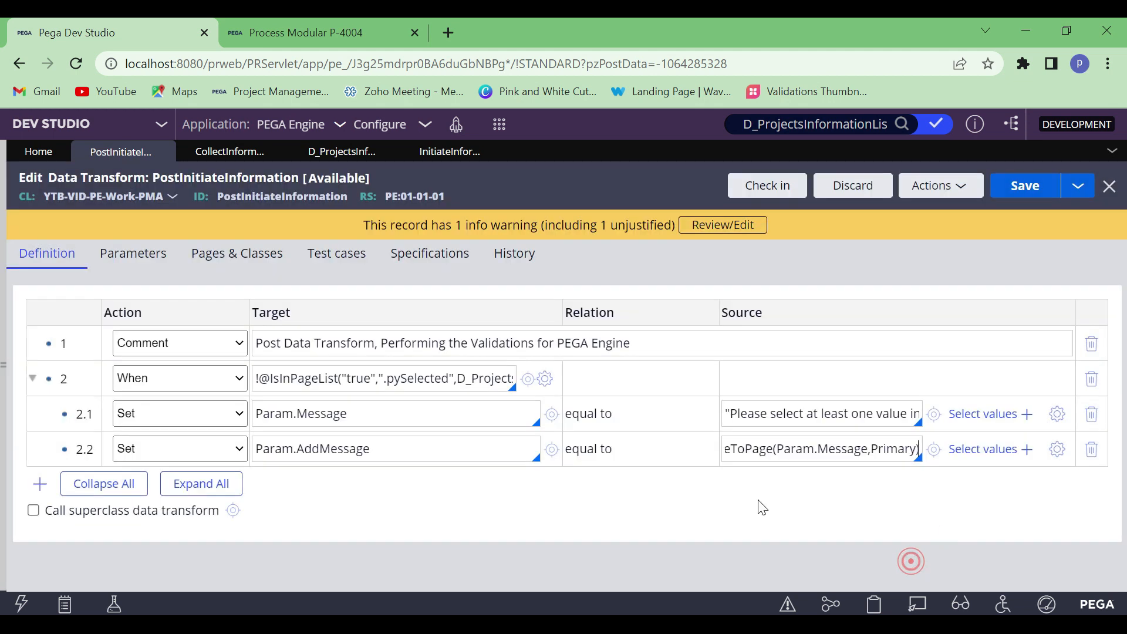
click(390, 446)
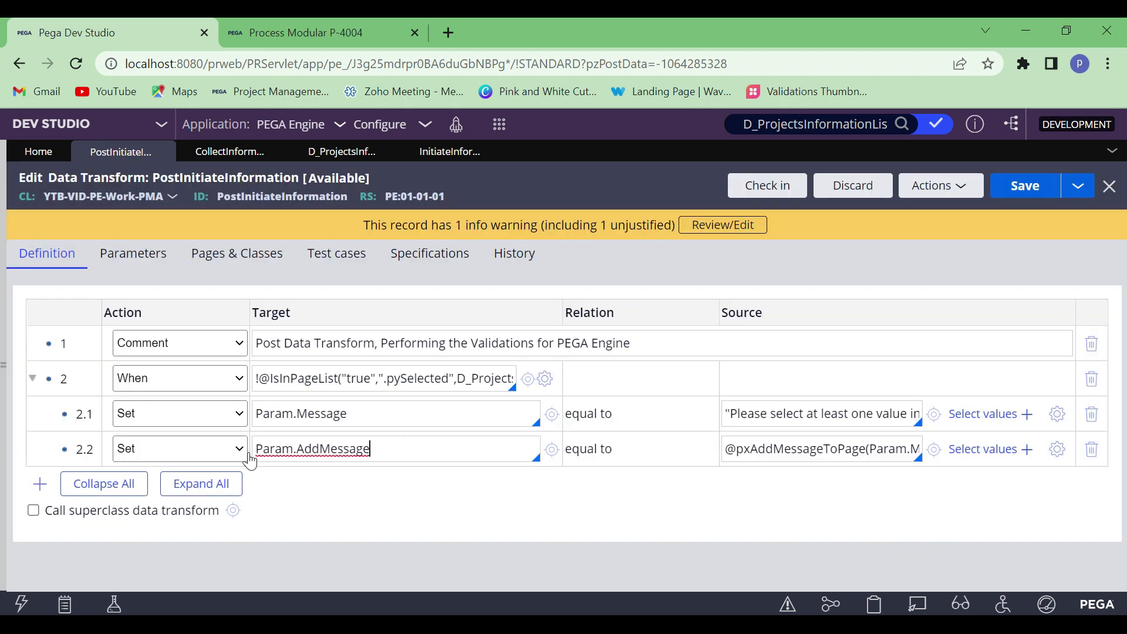
click(396, 450)
double_click(317, 448)
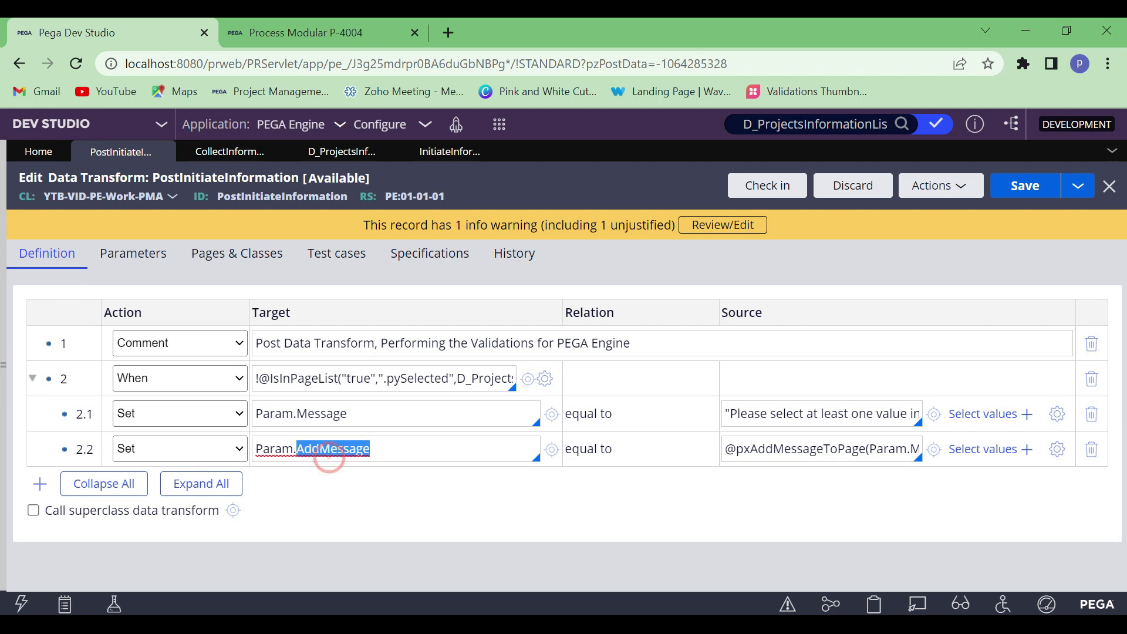
click(379, 449)
click(1032, 202)
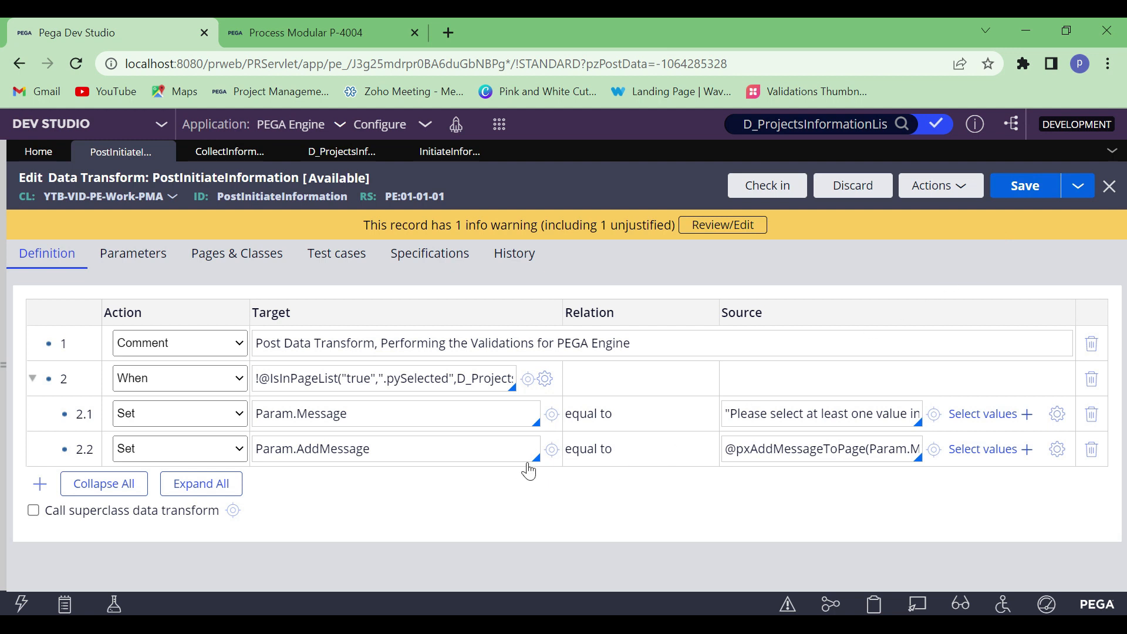
click(401, 455)
Switch to the Process Modular case P-4004, refresh it, and reopen its Initiate_Flow assignment down to the Projects Info list
click(277, 35)
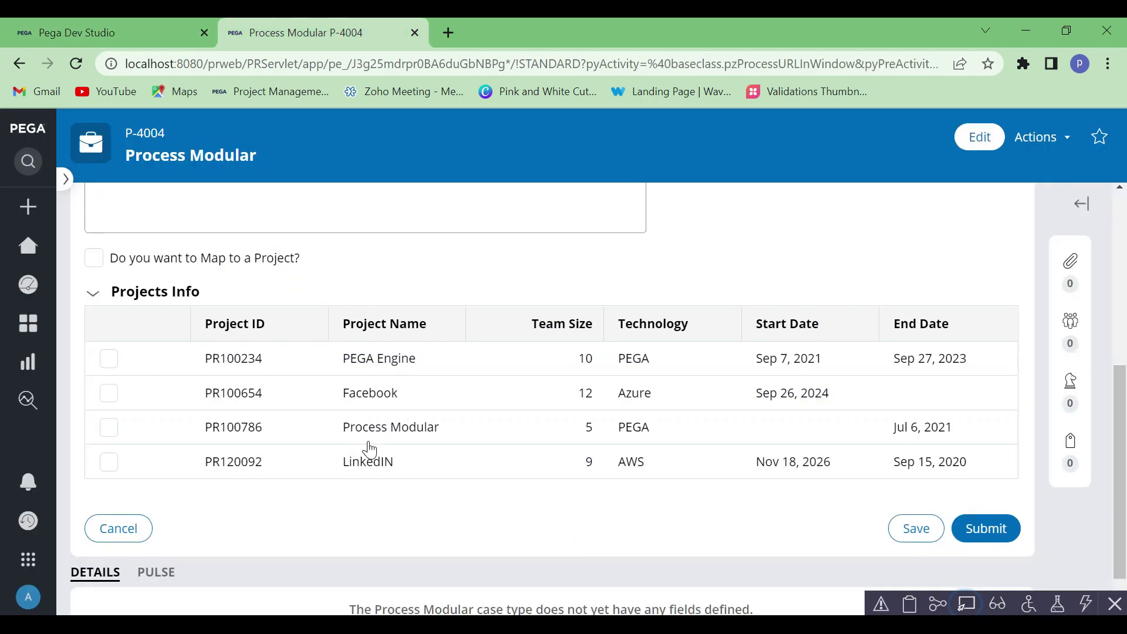
scroll(434, 346, up, 2)
scroll(443, 323, up, 3)
scroll(440, 320, down, 1)
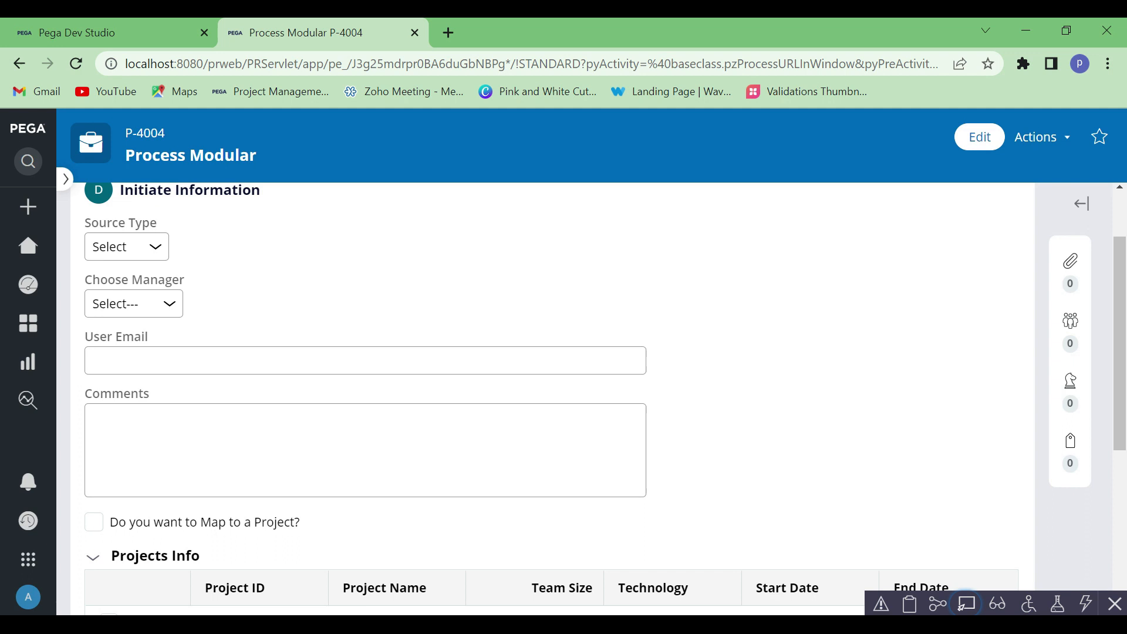
click(1051, 144)
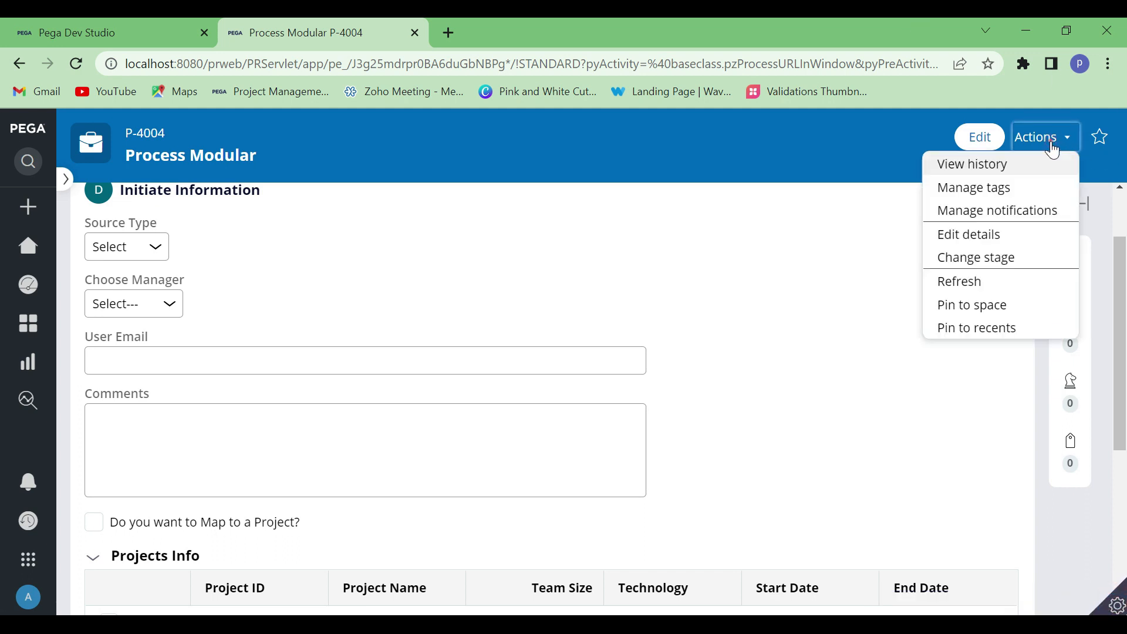
click(976, 282)
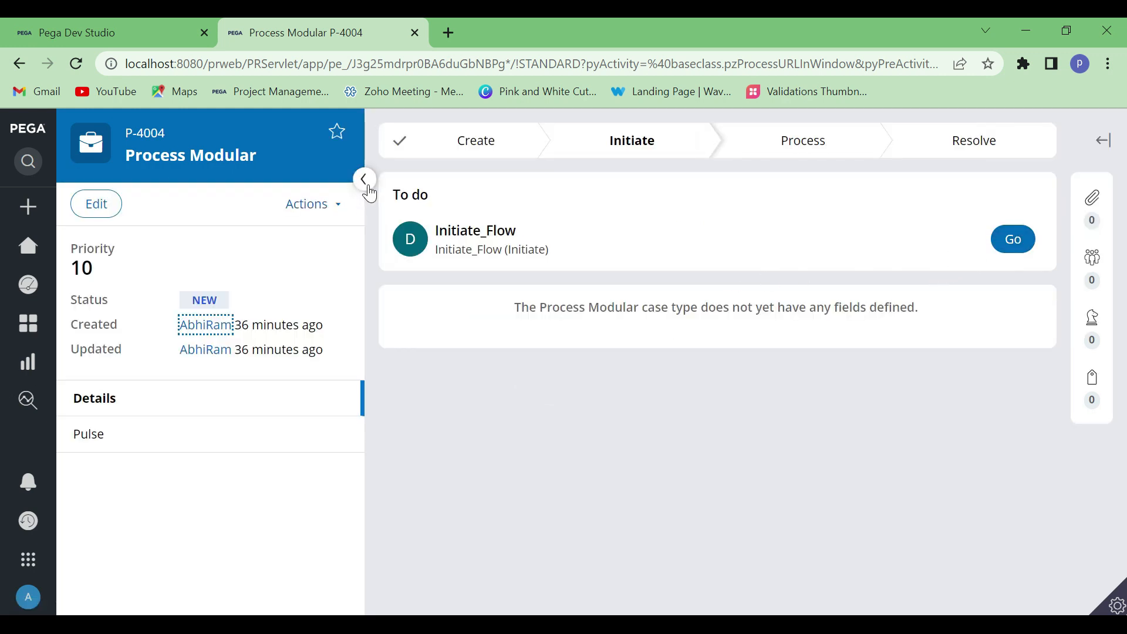
click(364, 180)
click(1005, 316)
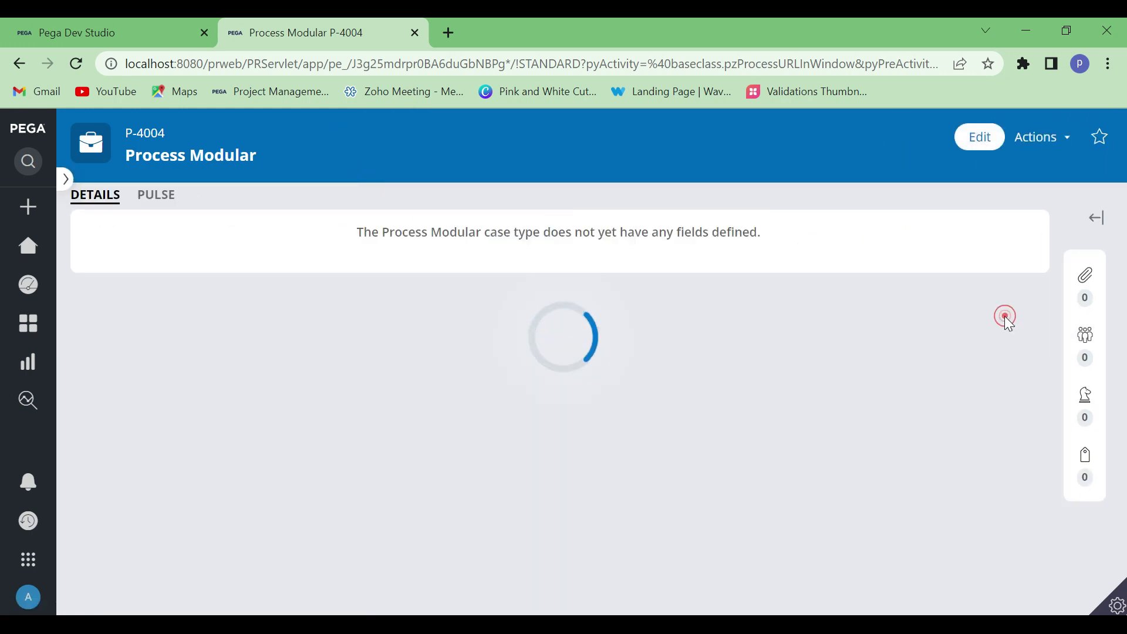
scroll(421, 354, down, 6)
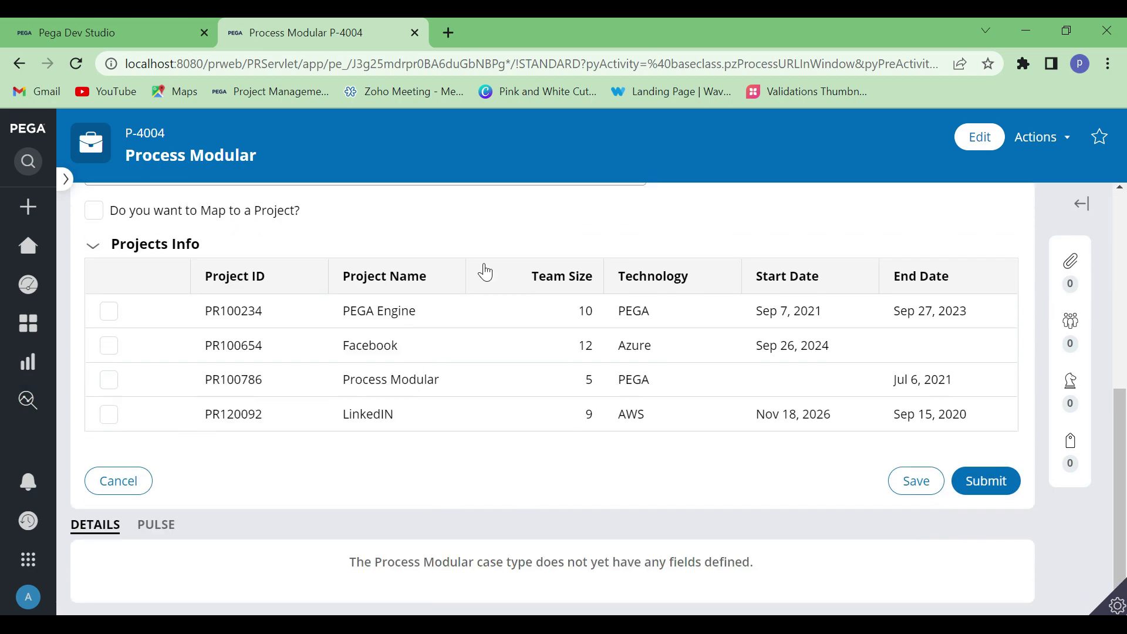
Return to Dev Studio and start a trace of the PostInitiateInformation data transform
click(97, 27)
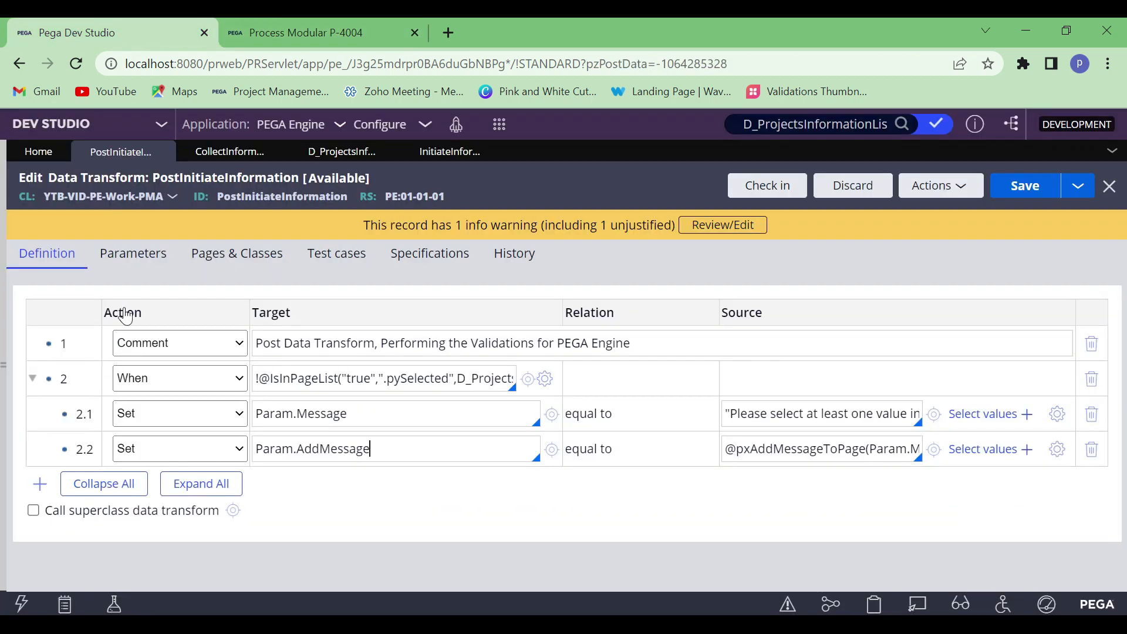
click(932, 187)
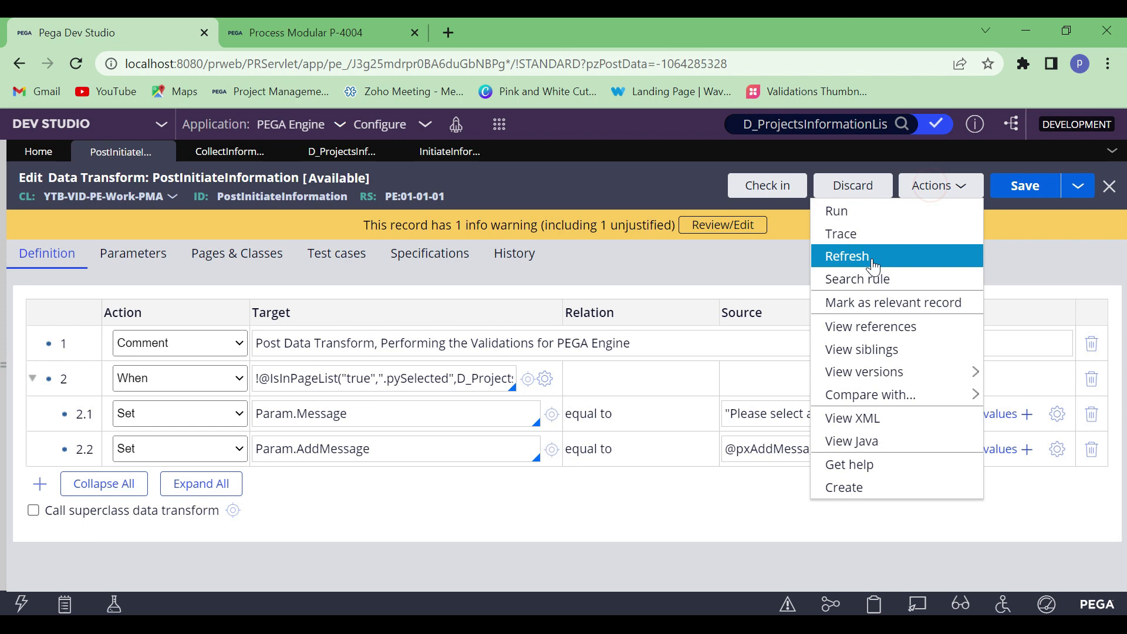
click(841, 234)
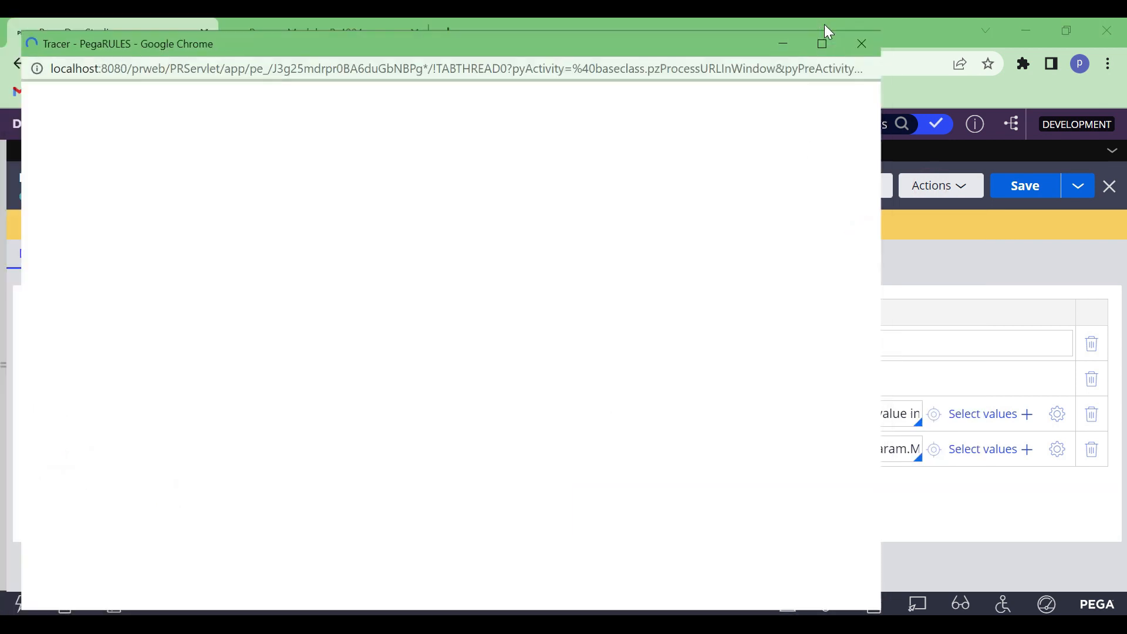
Leave the tracer running and submit case P-4004's Initiate Information form with Comments blank and no project selected
click(825, 26)
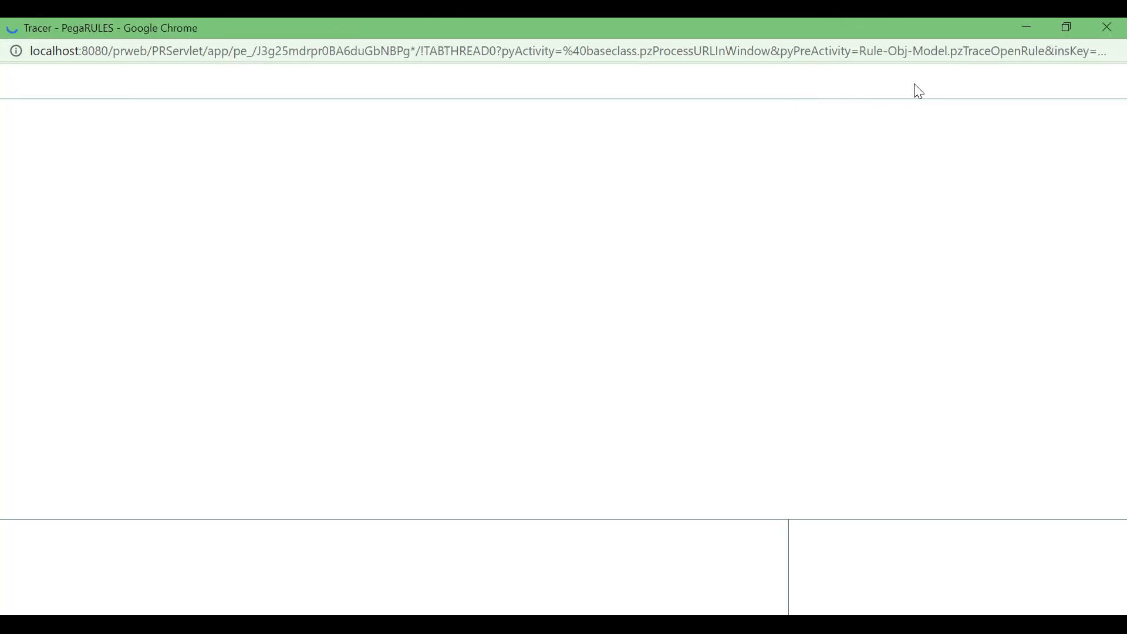
click(1026, 32)
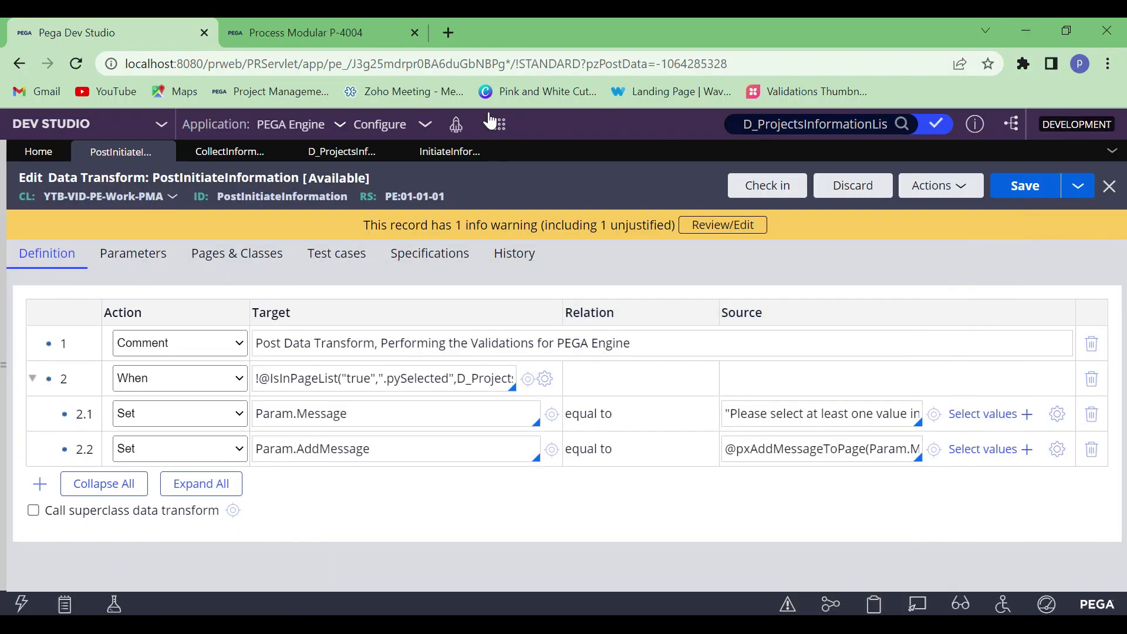
click(331, 30)
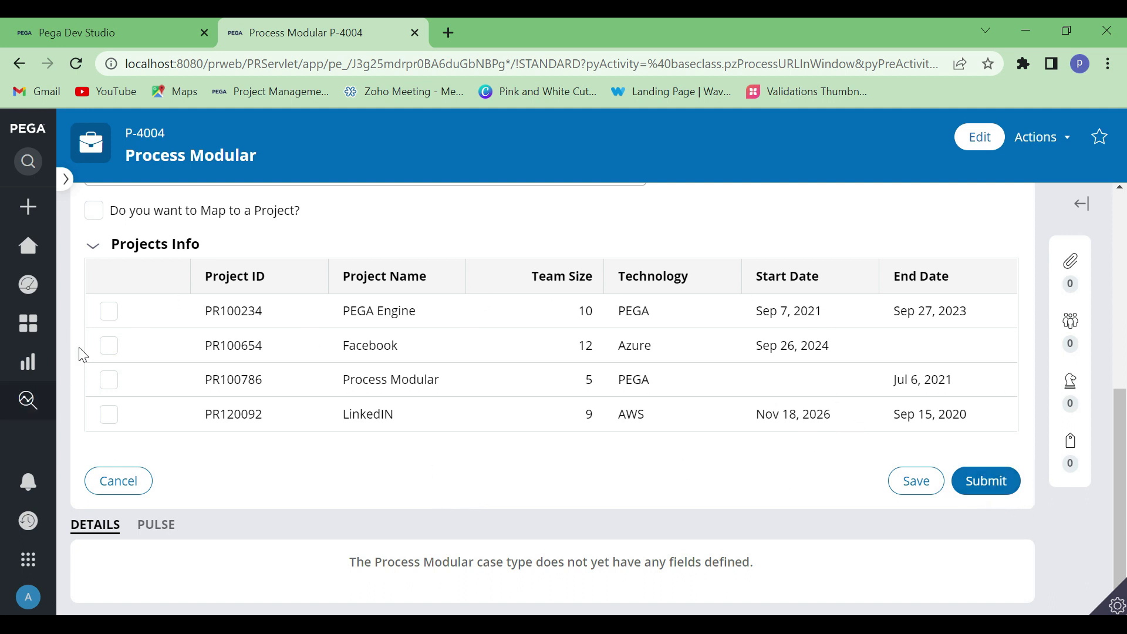
click(973, 478)
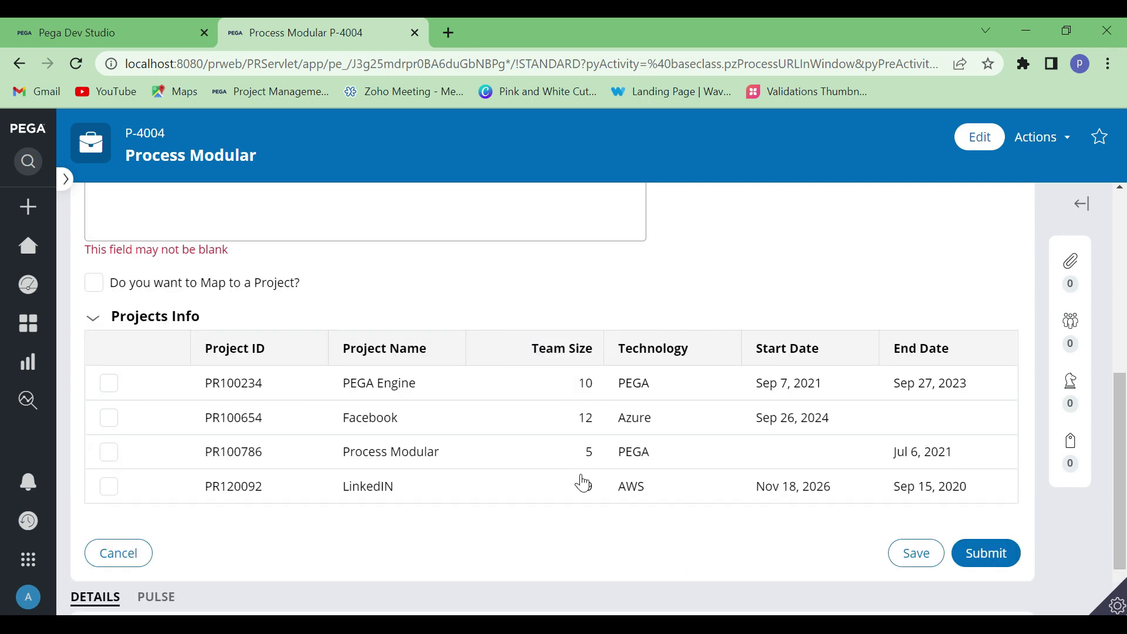
scroll(419, 299, up, 5)
scroll(383, 413, down, 3)
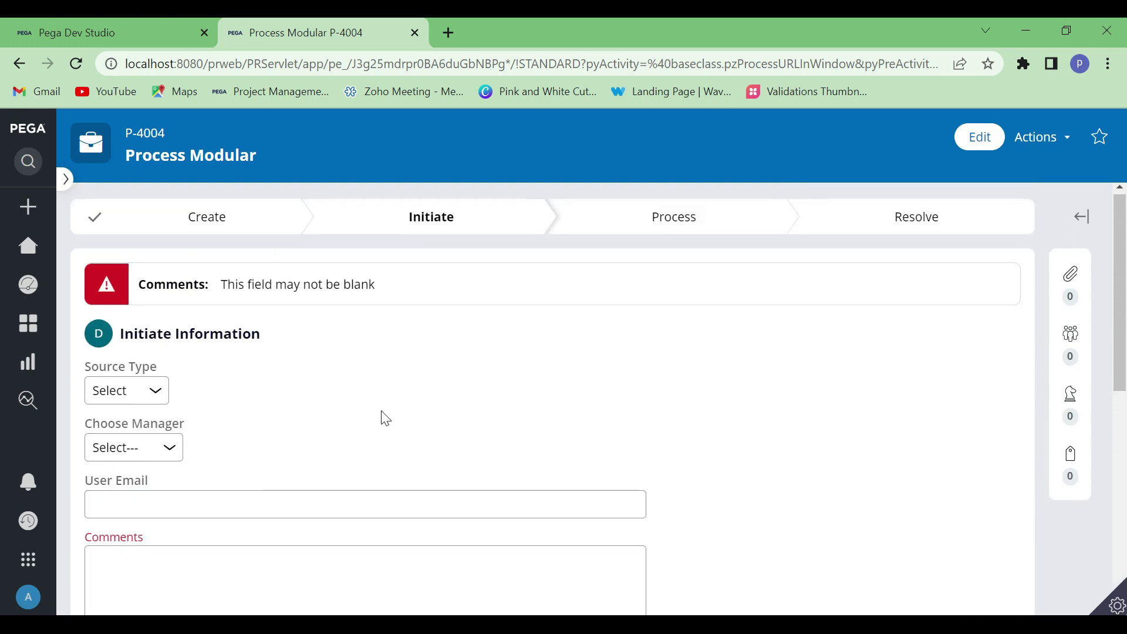
Enter "Wewrwerwe" as the Comments and resubmit the Initiate Information form with no project selected
click(227, 327)
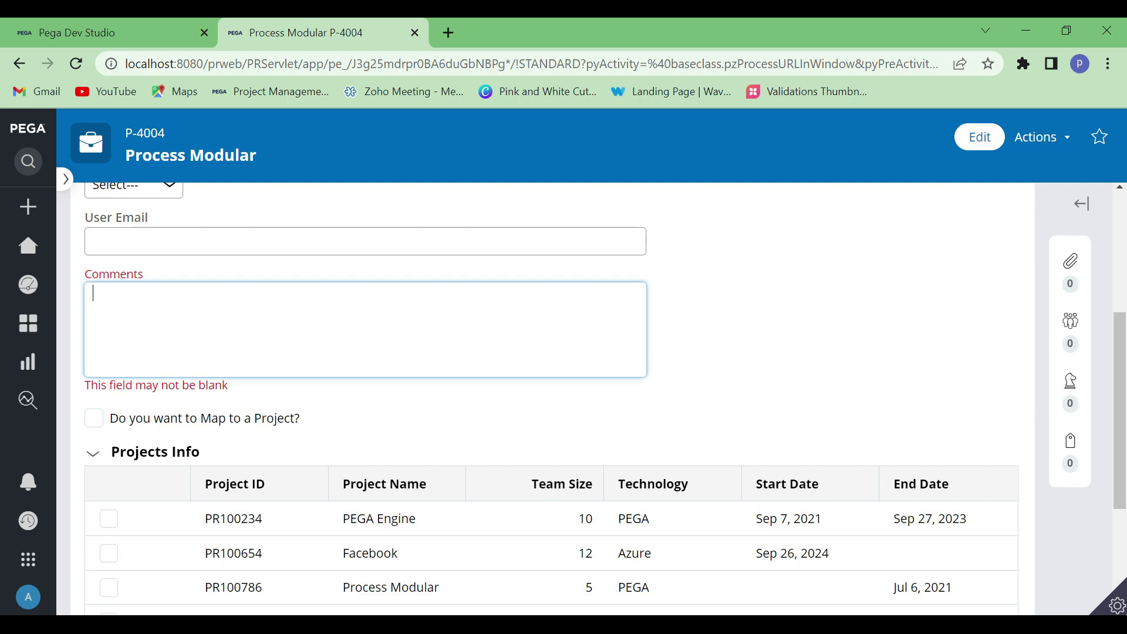
text(Wewrwerwe)
click(881, 346)
scroll(674, 417, down, 3)
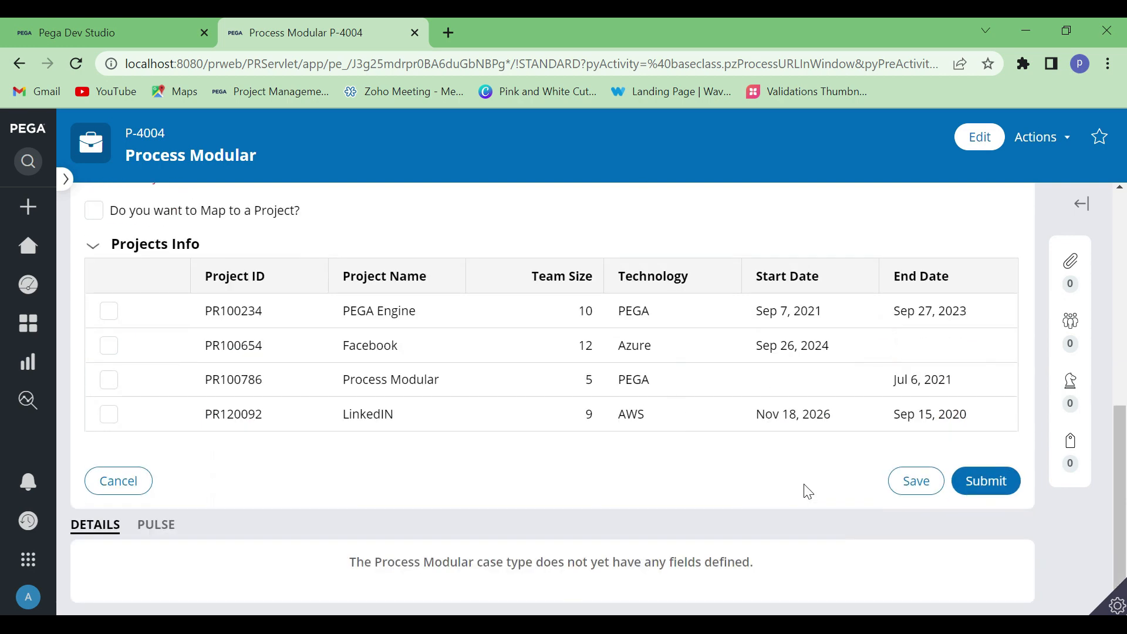
mouse_move(681, 622)
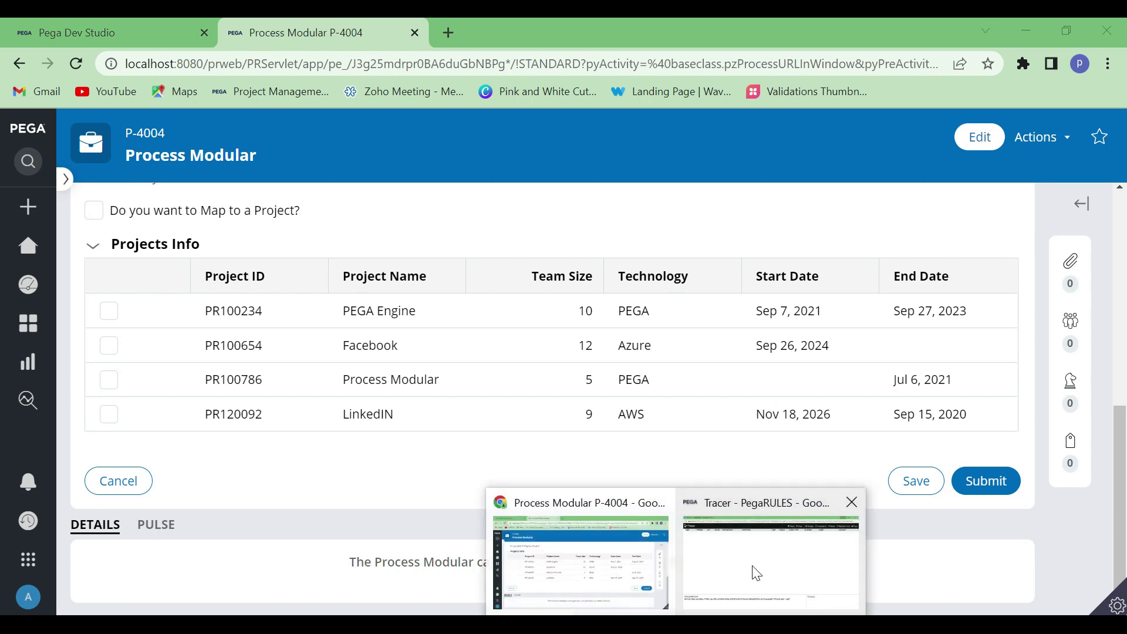
click(758, 573)
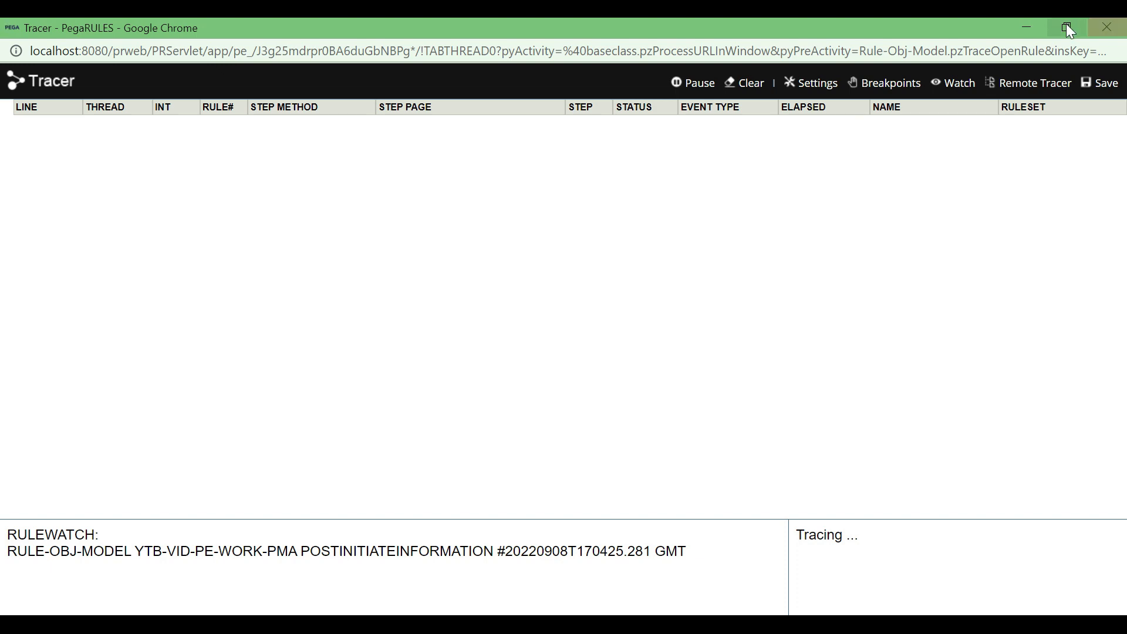
click(1019, 28)
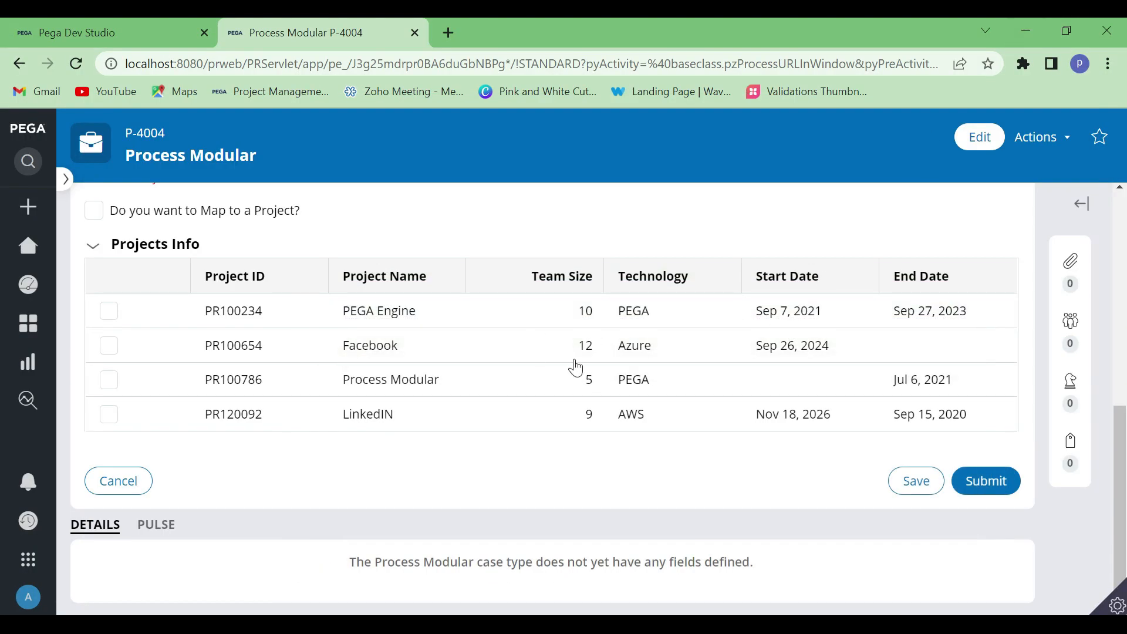
click(981, 483)
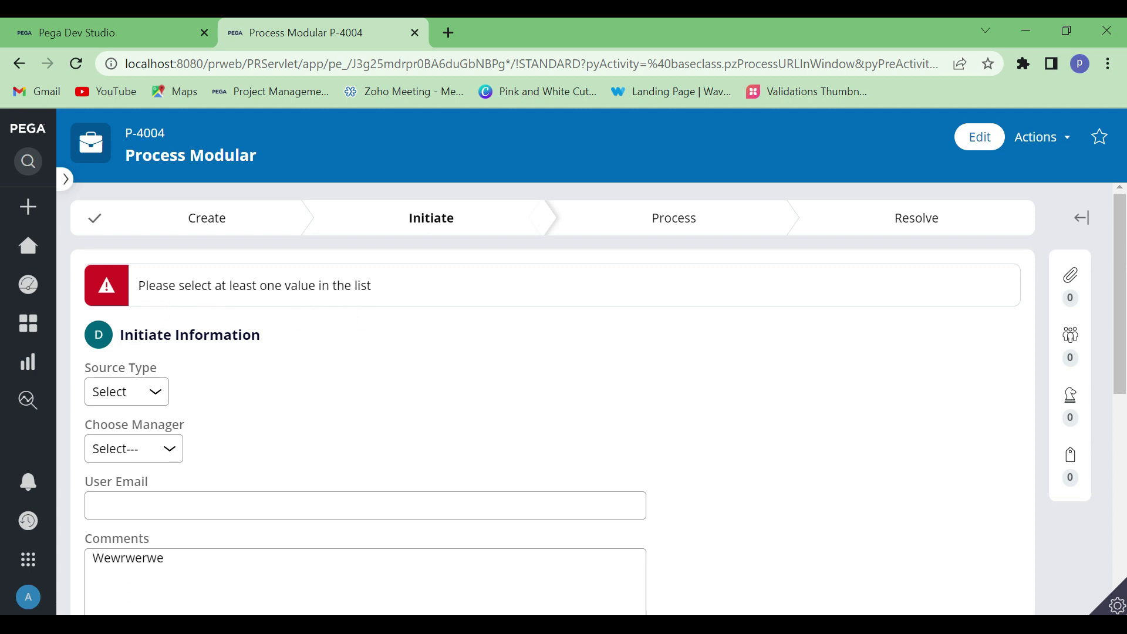
scroll(297, 408, down, 6)
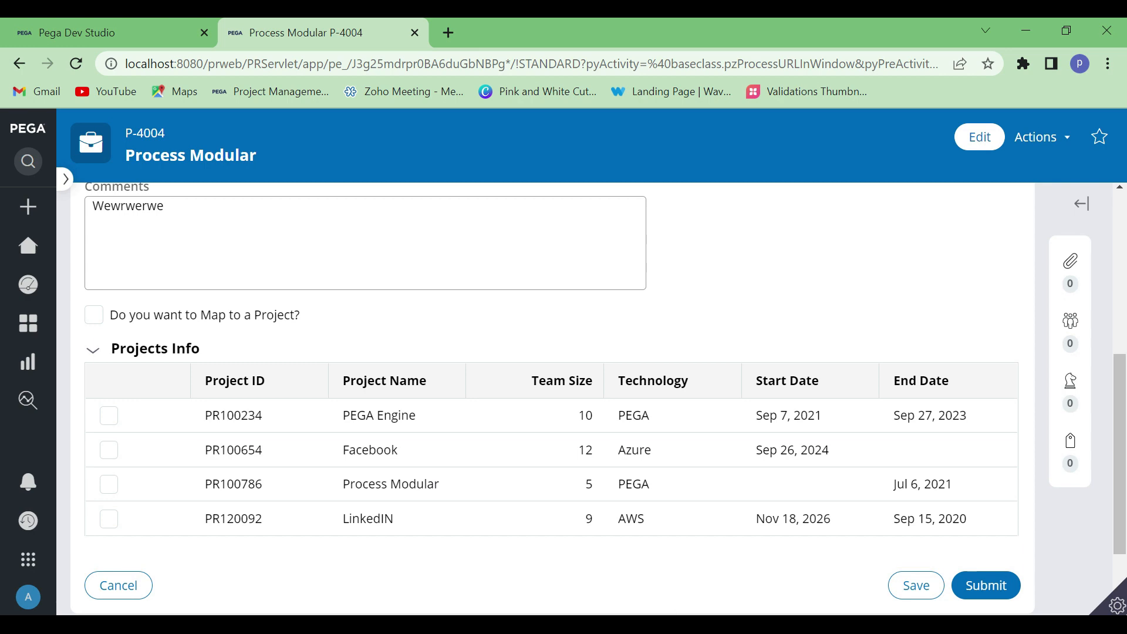
Pause the tracer and inspect the page messages on pyWorkPage for the step 2.2 Action End event
click(755, 573)
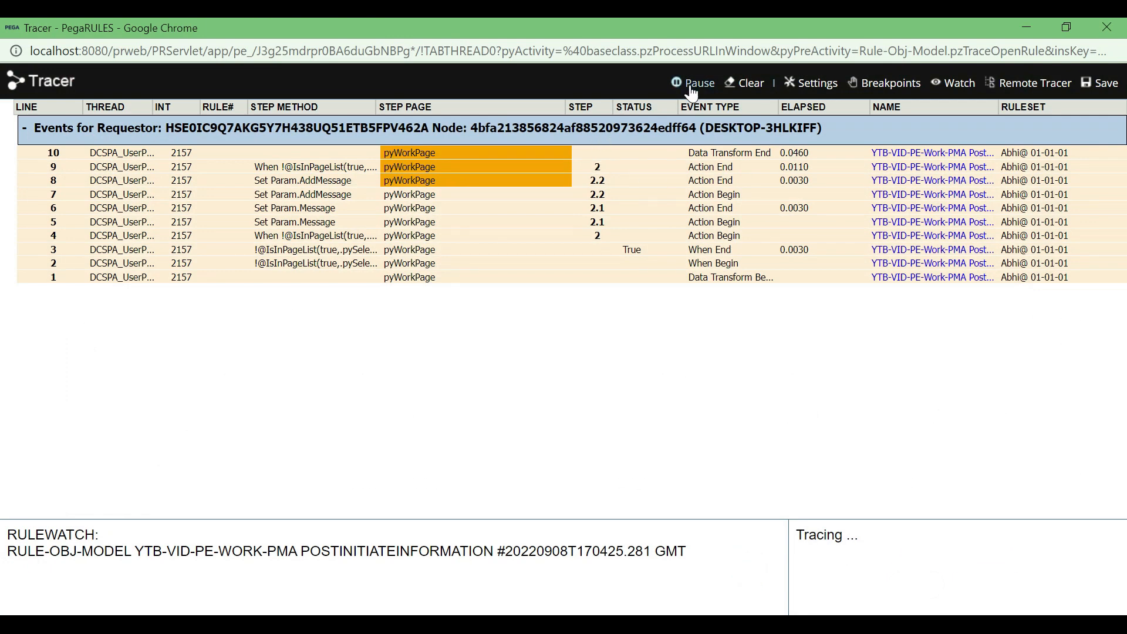
click(692, 89)
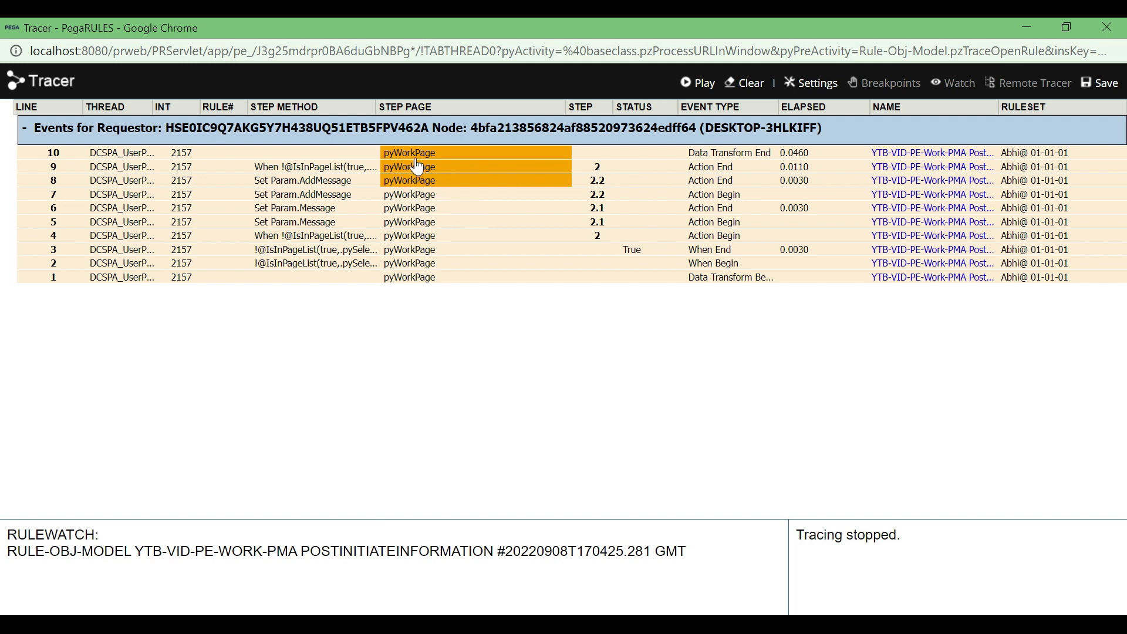
mouse_move(414, 185)
click(417, 187)
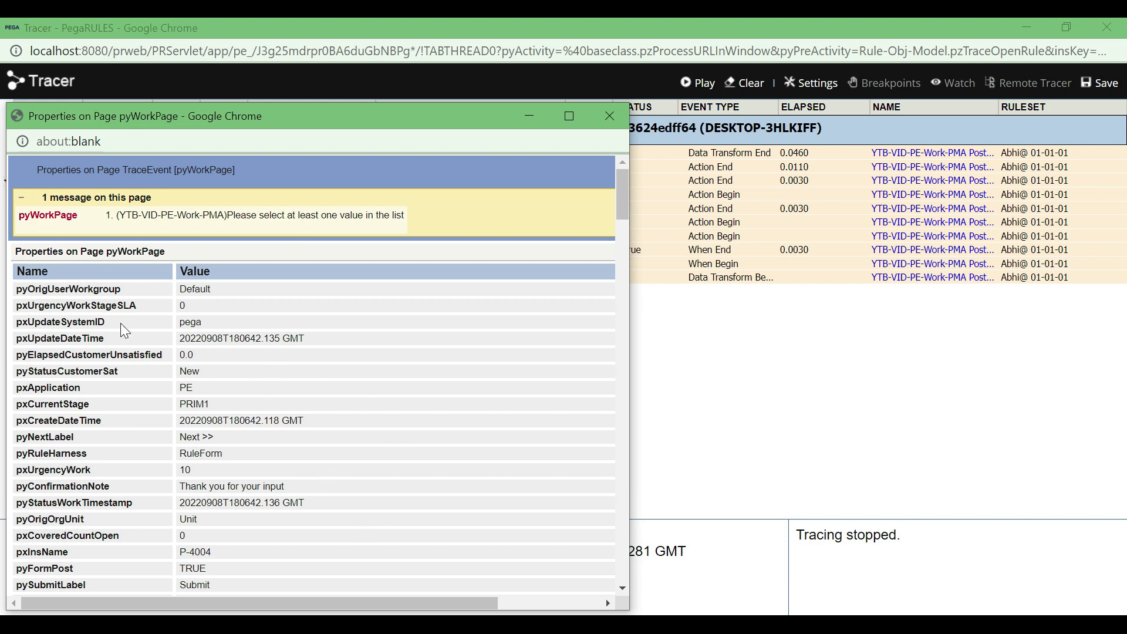
double_click(61, 215)
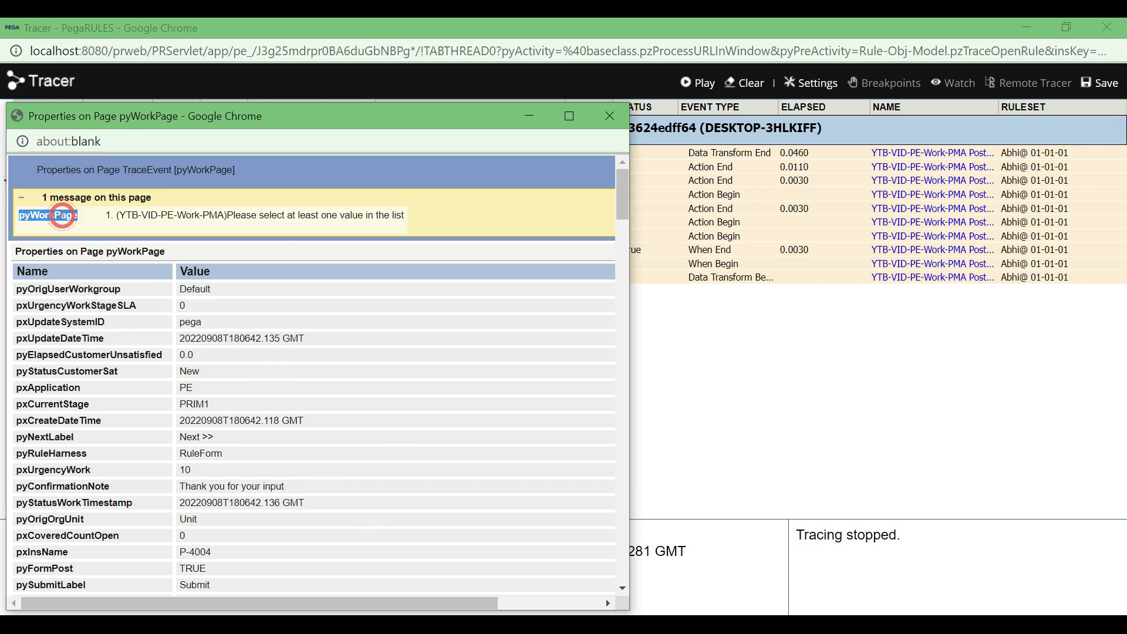
click(609, 116)
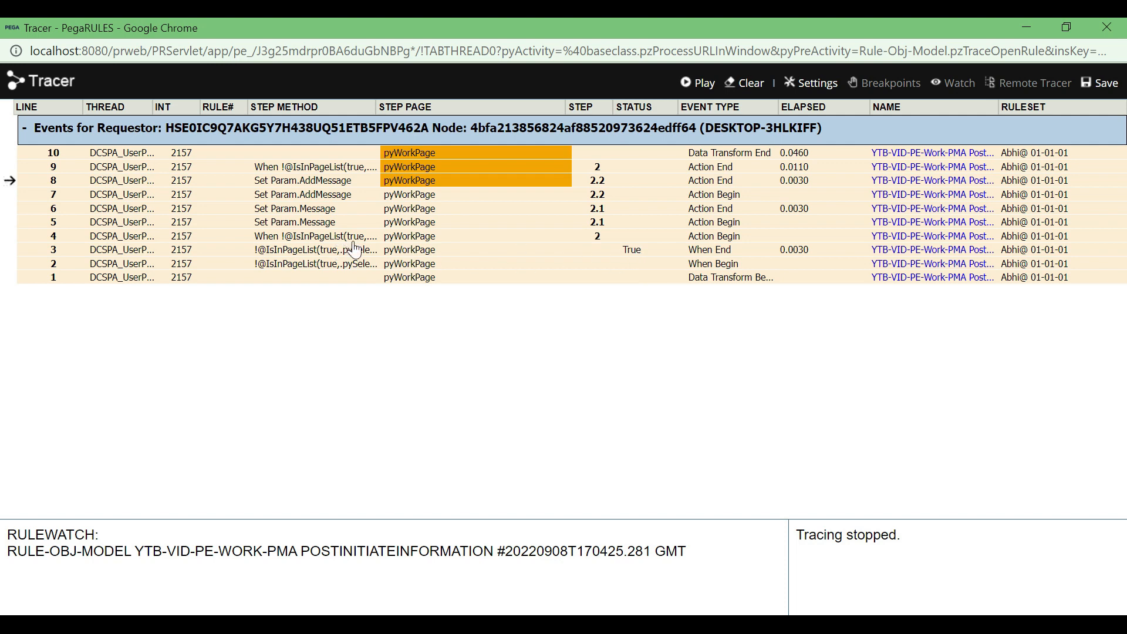
Open the parameter page of the step 2.1 Set Param.Message Action End event and search it for "Message"
click(316, 215)
click(189, 381)
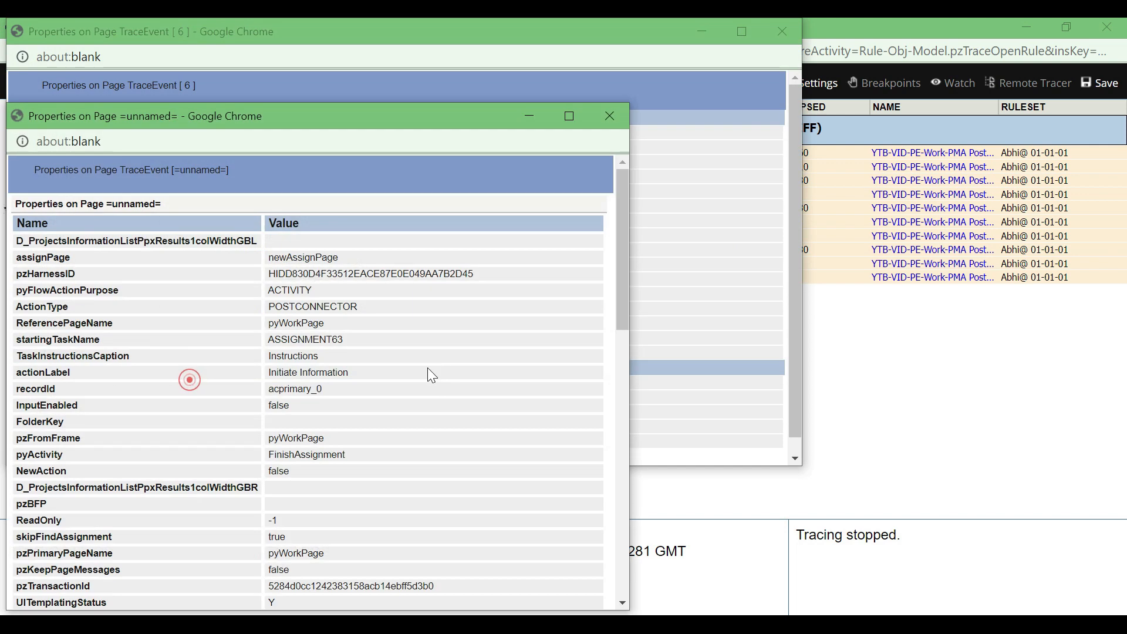
scroll(163, 333, down, 3)
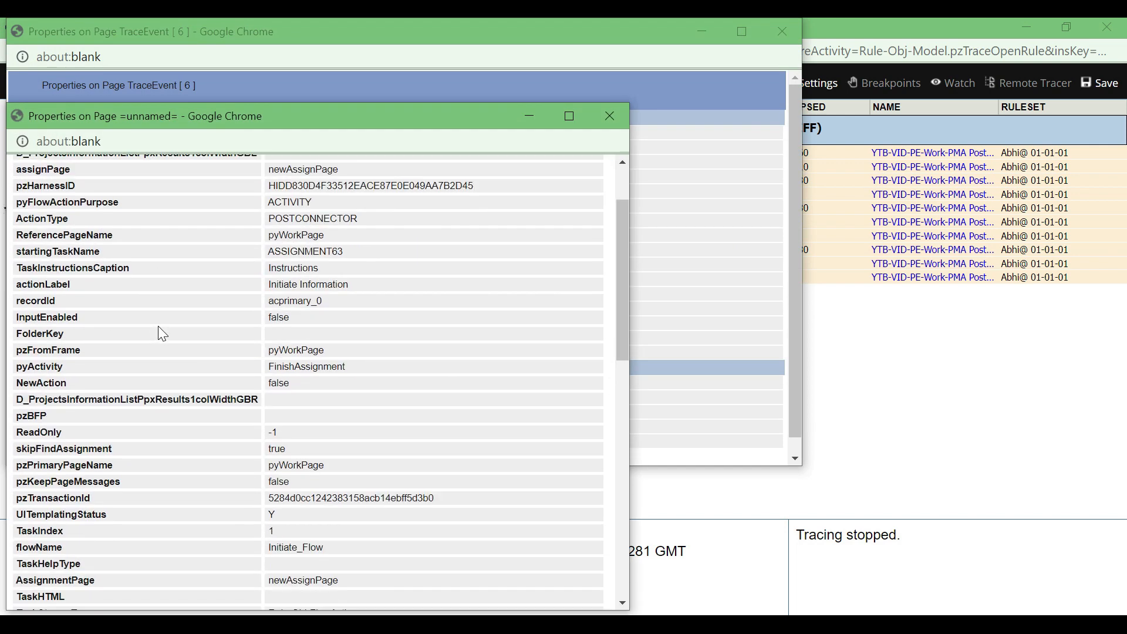
key(ctrl+f)
text(Me)
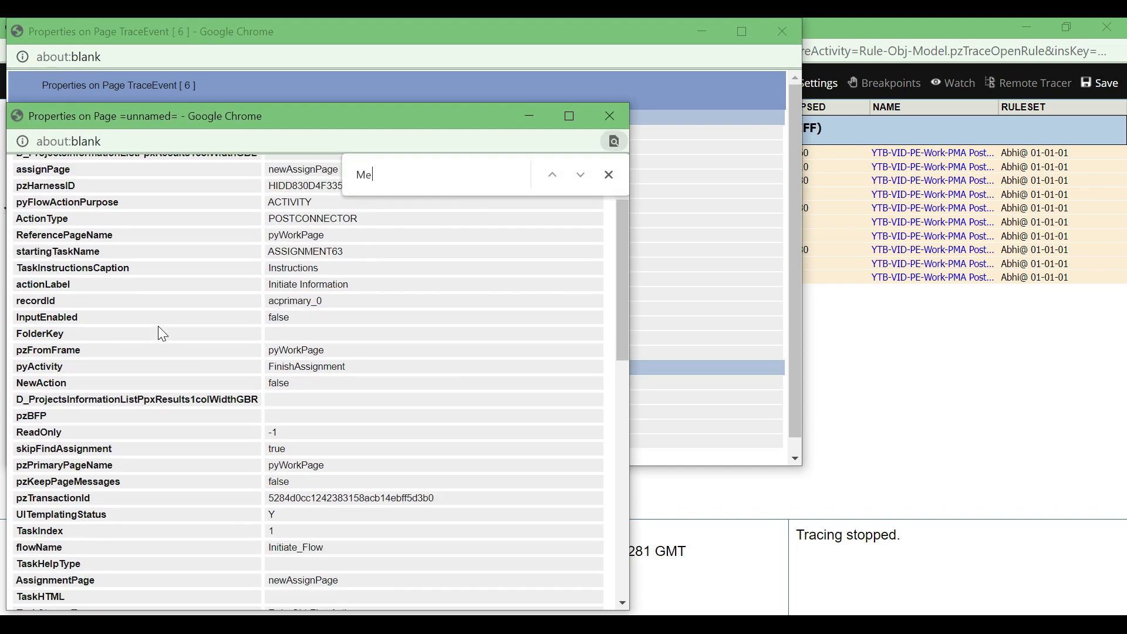
text(ssage)
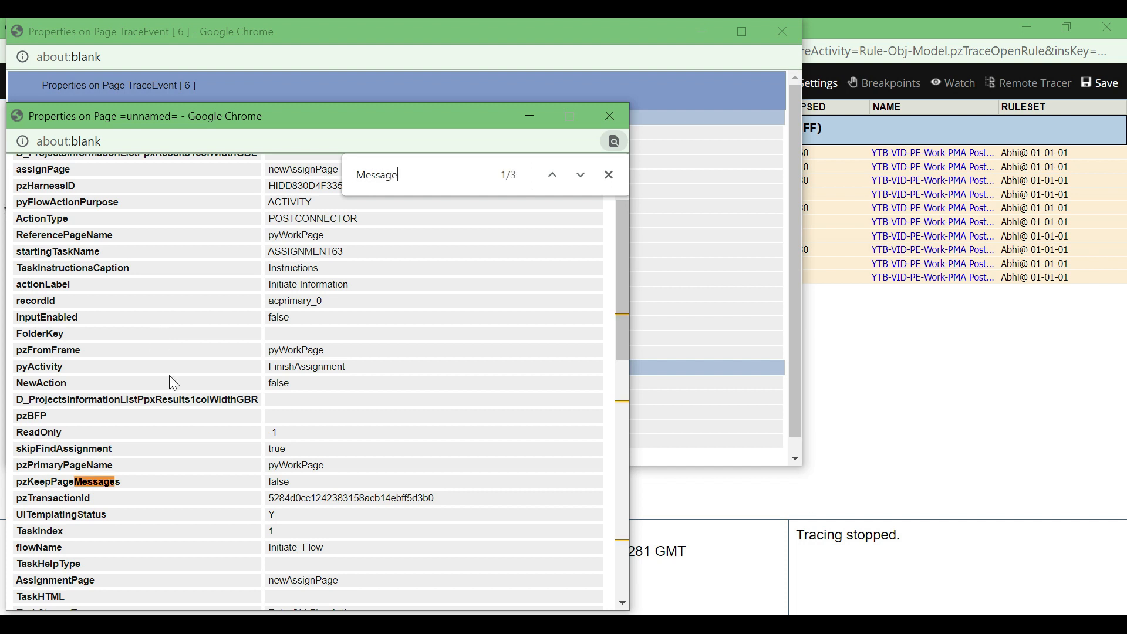
click(581, 177)
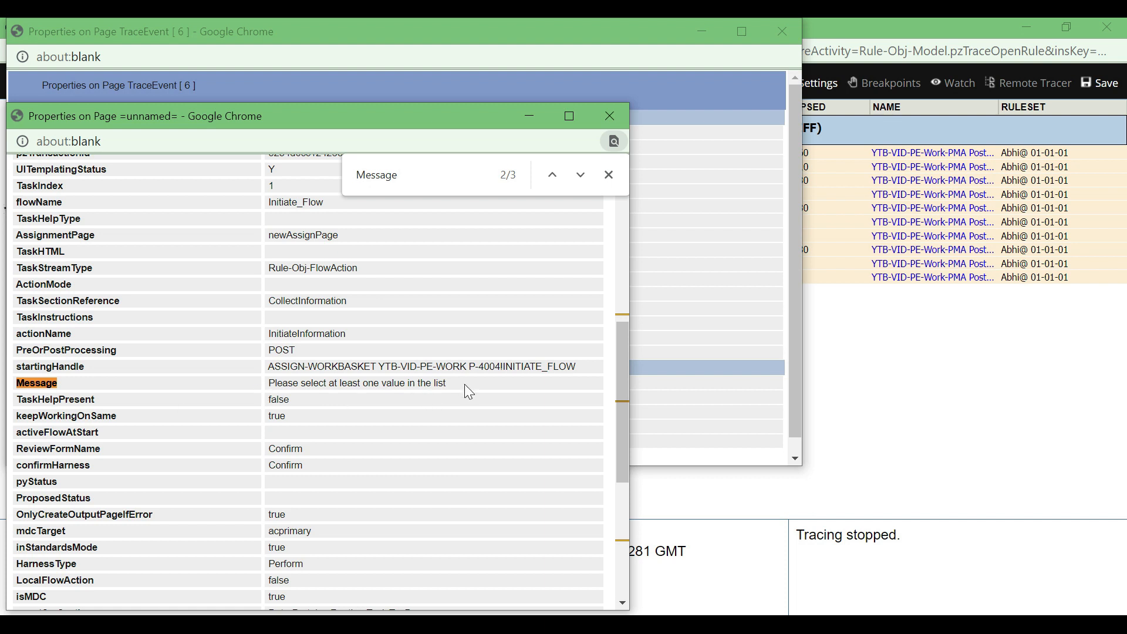
click(581, 176)
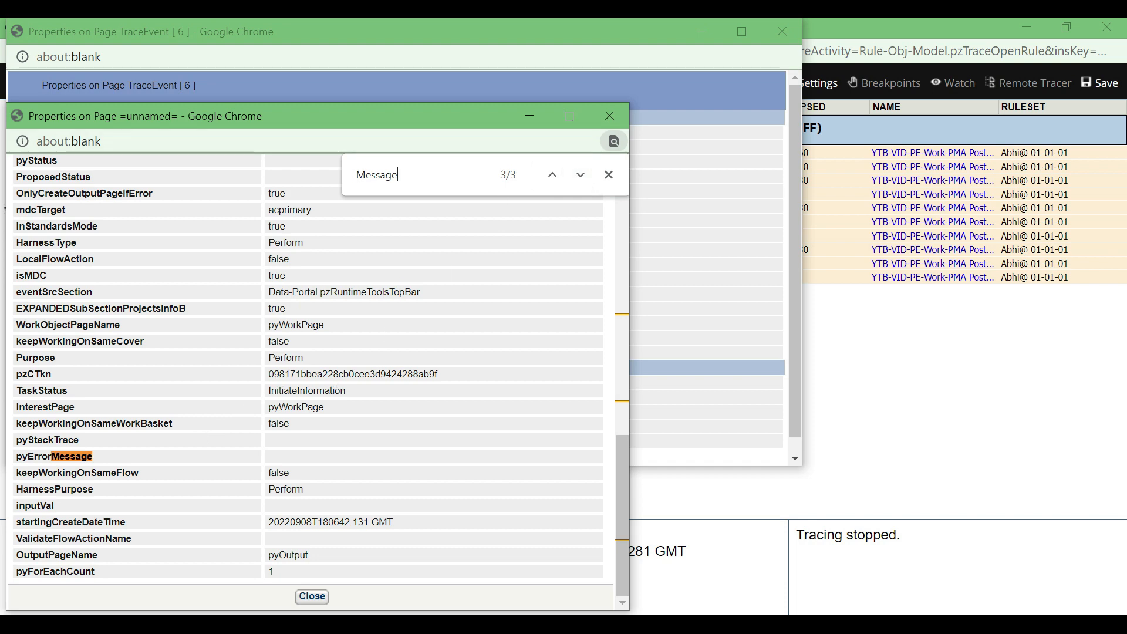
click(702, 30)
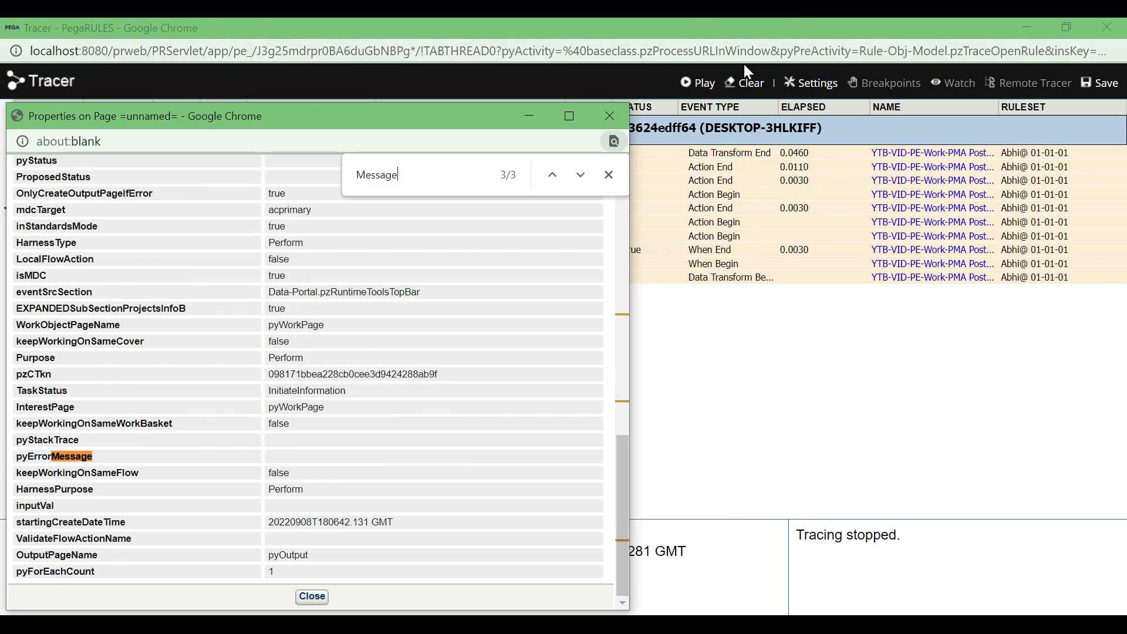
click(529, 116)
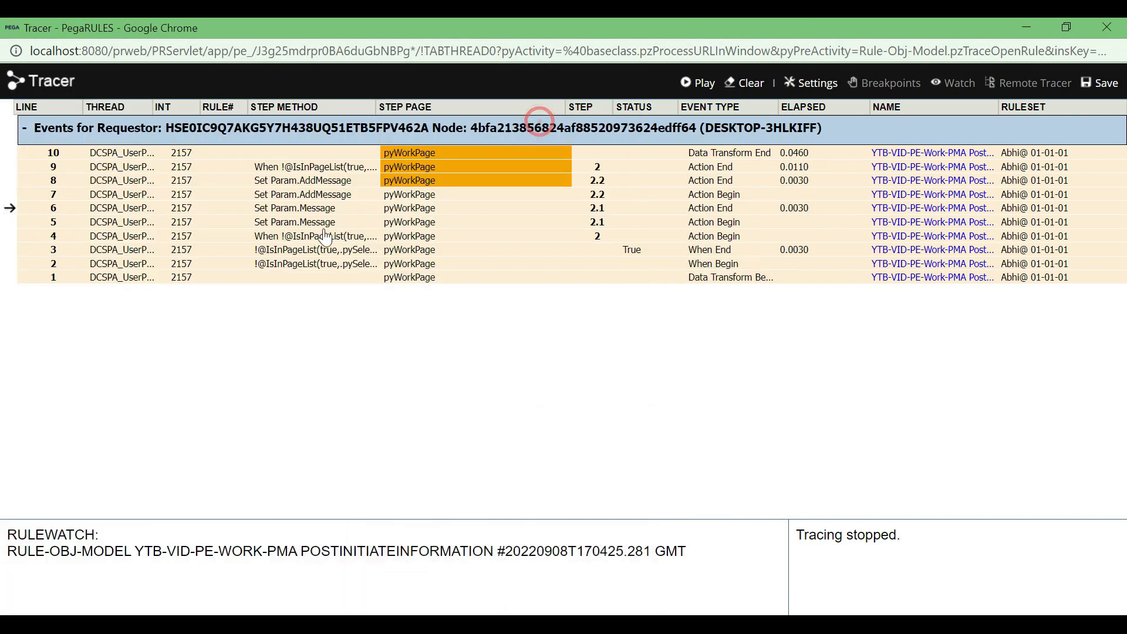
Search the parameter page of the step 2.2 Action End event for "Add" to check the AddMessage value
click(308, 184)
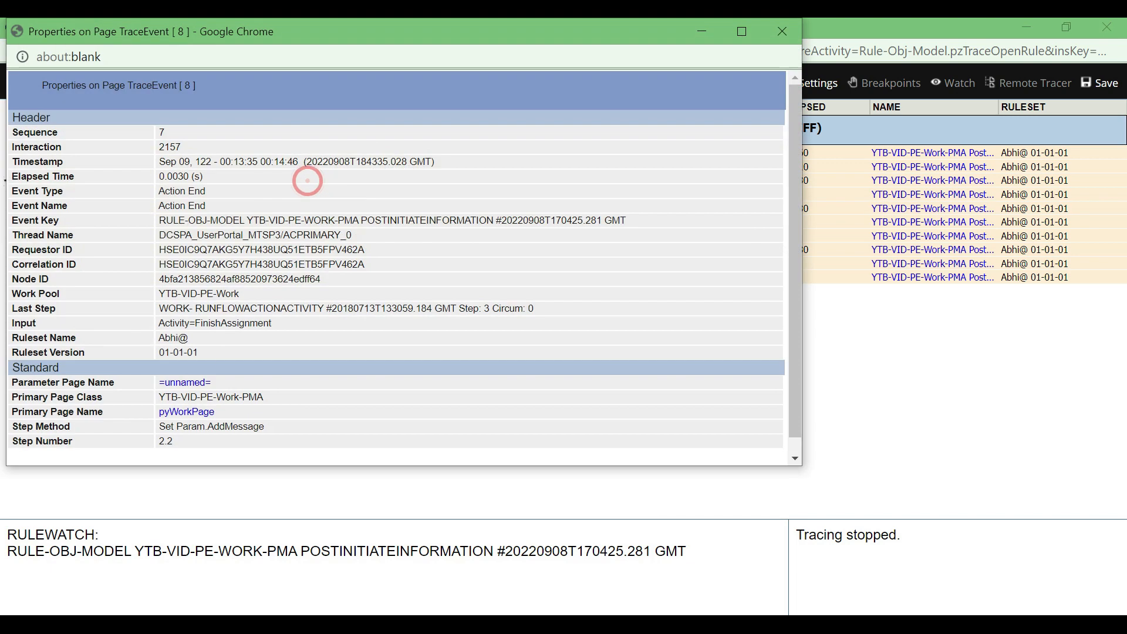
click(193, 382)
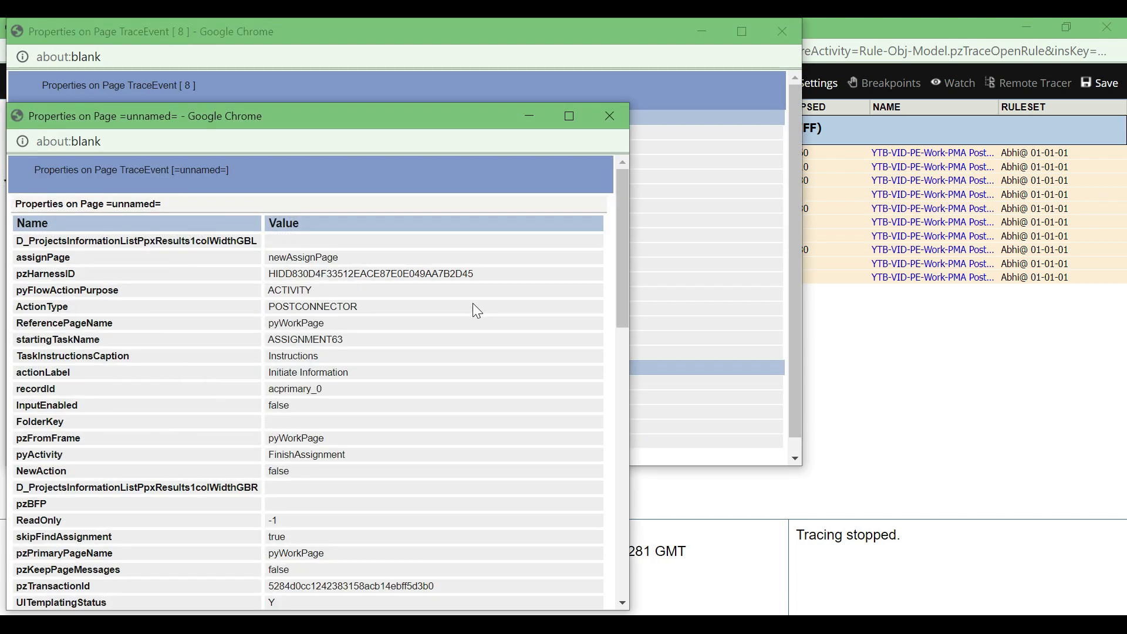
key(ctrl+f)
text(Add)
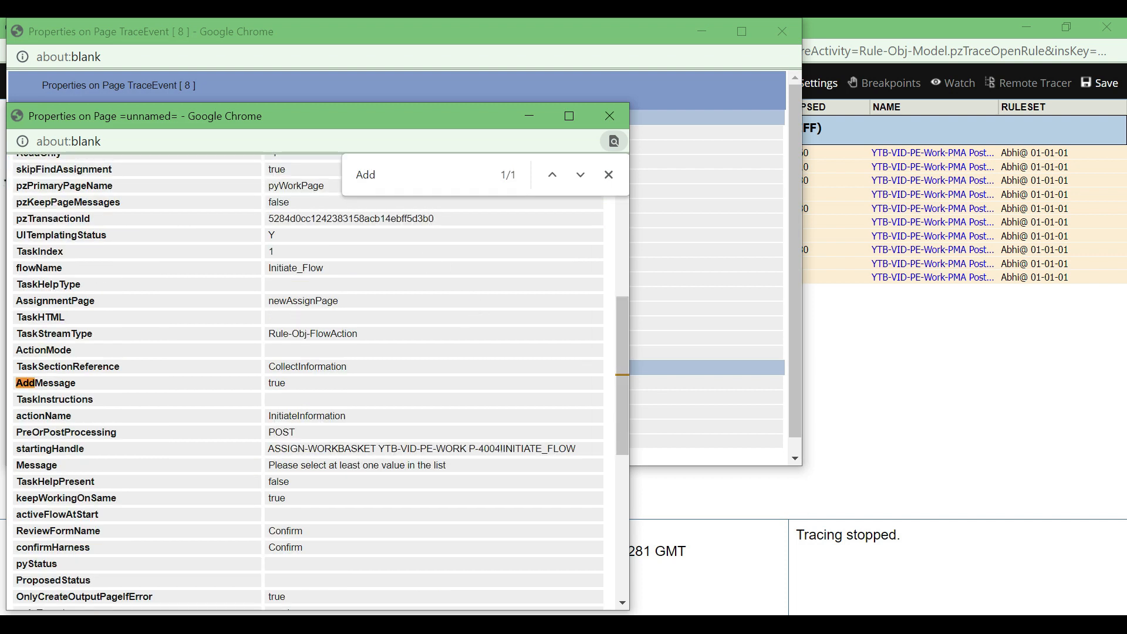
double_click(292, 386)
click(611, 115)
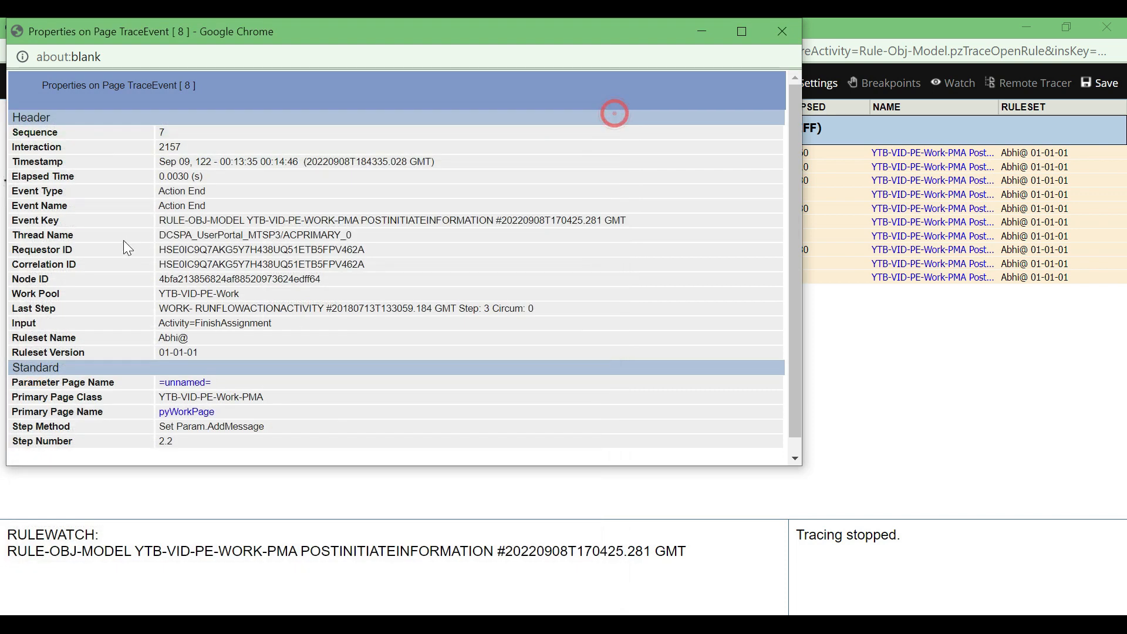
click(797, 27)
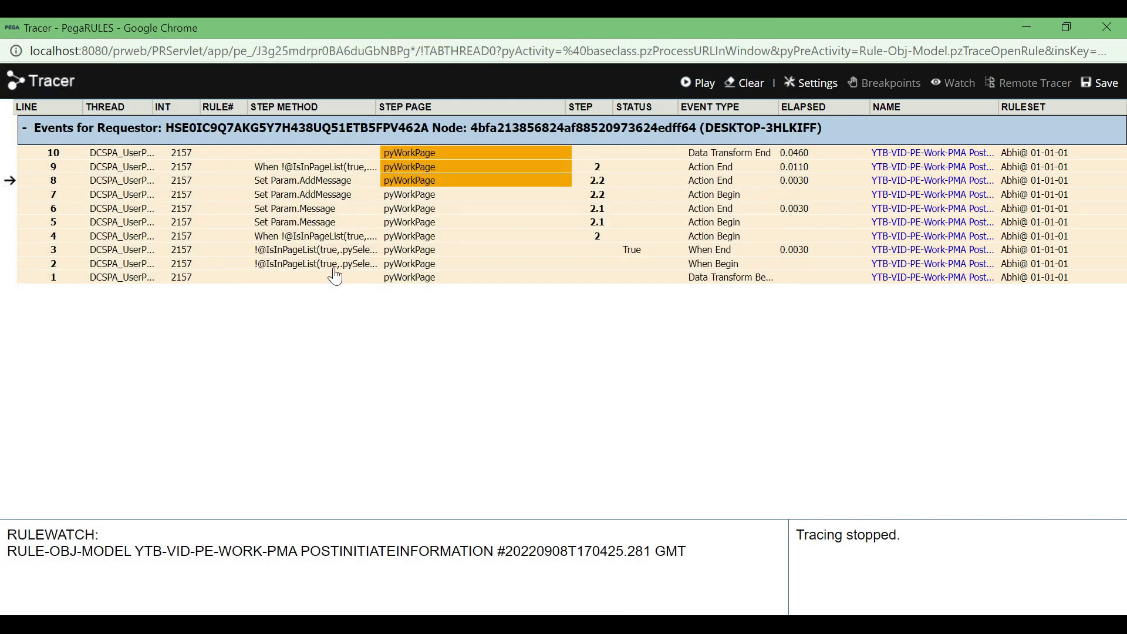
Switch to the Validations document in Word and review the second-page questions on clearing and checking page messages
click(1028, 31)
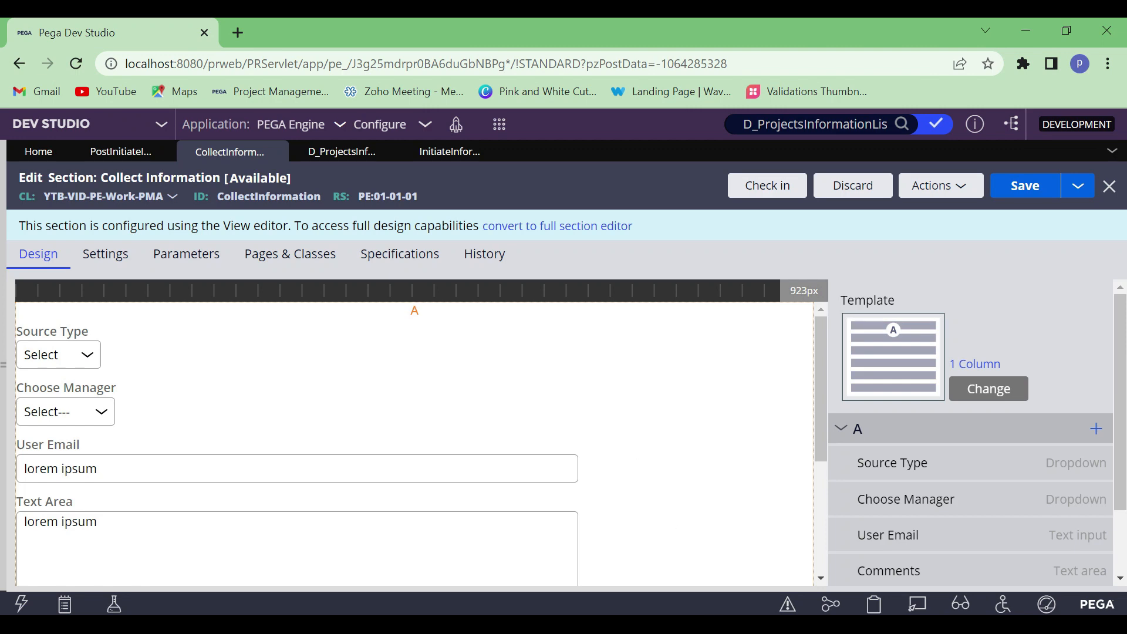
key(alt+Tab)
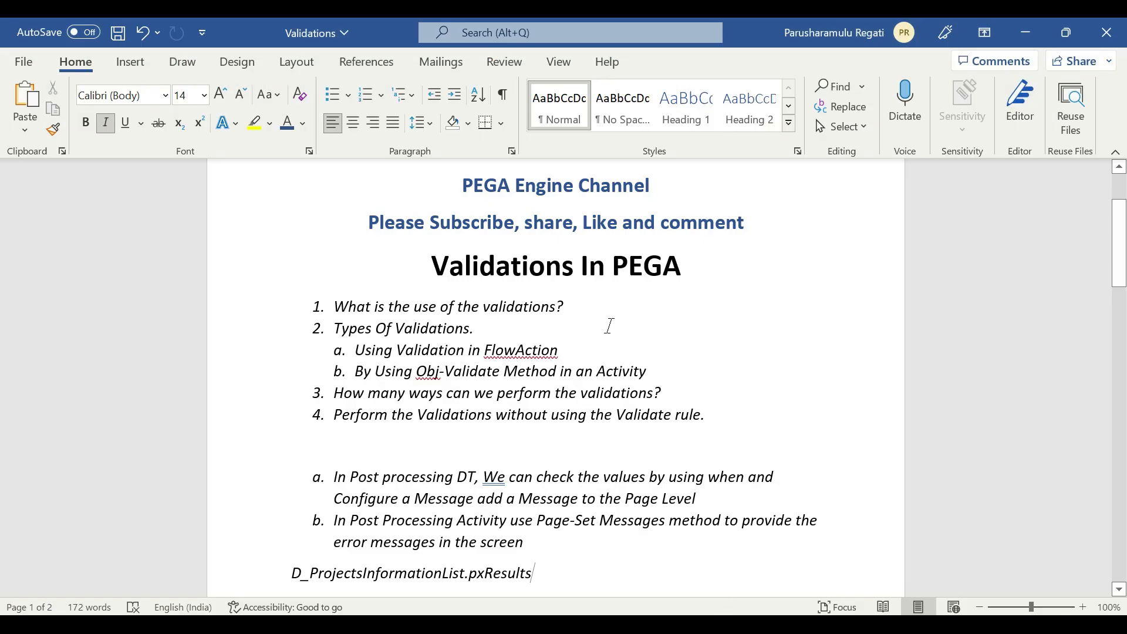
scroll(608, 328, down, 3)
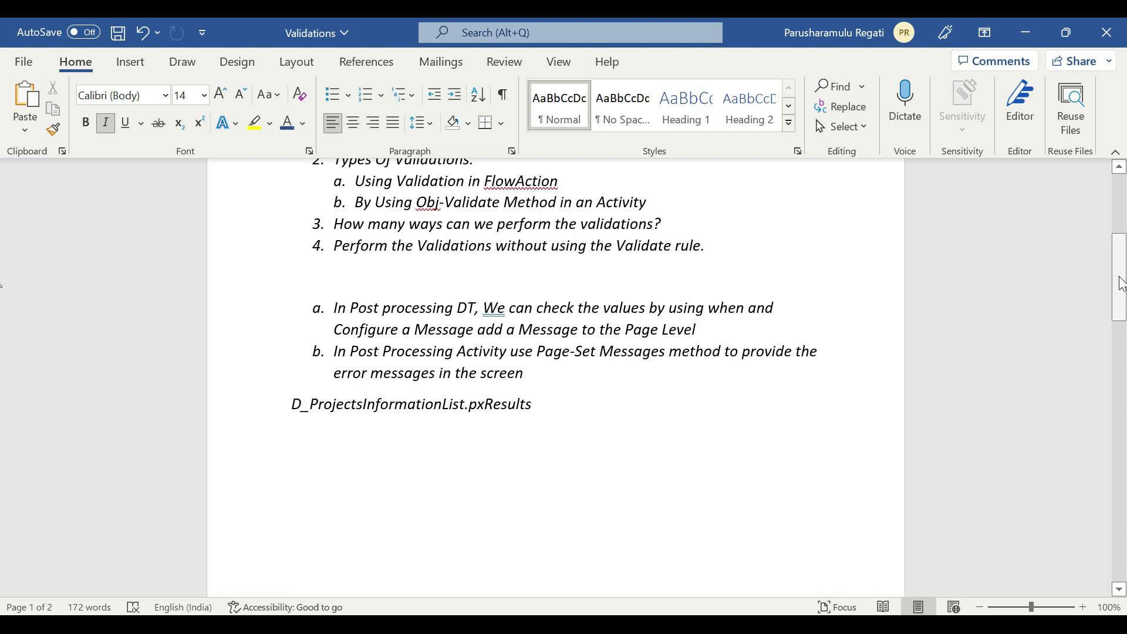
drag(1122, 284, 1122, 491)
click(503, 339)
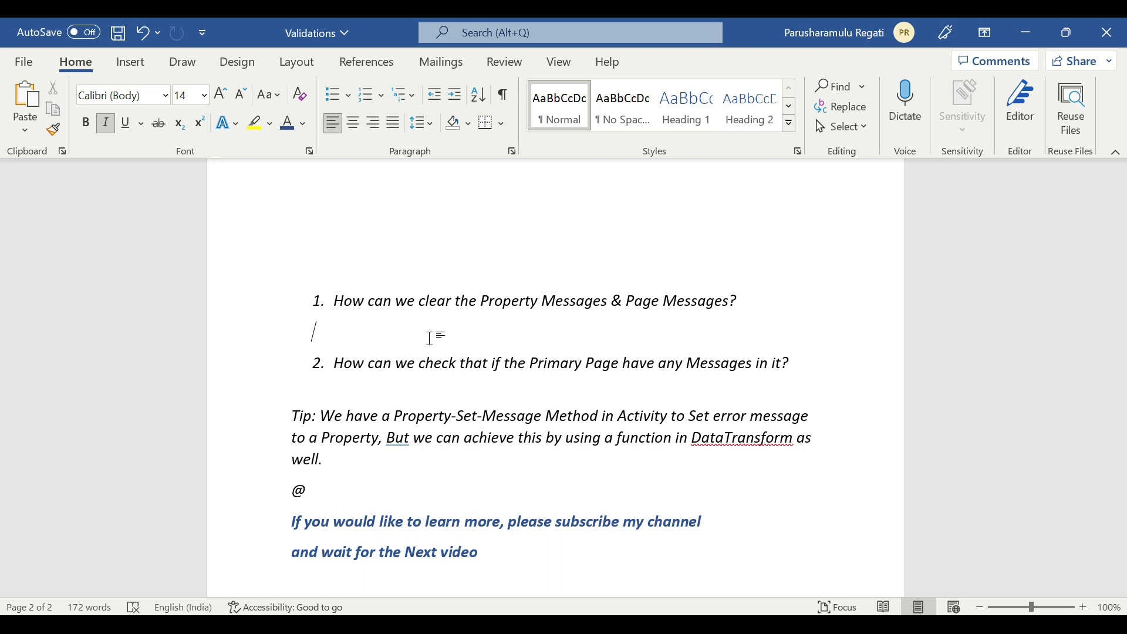
scroll(428, 339, down, 3)
scroll(396, 411, up, 2)
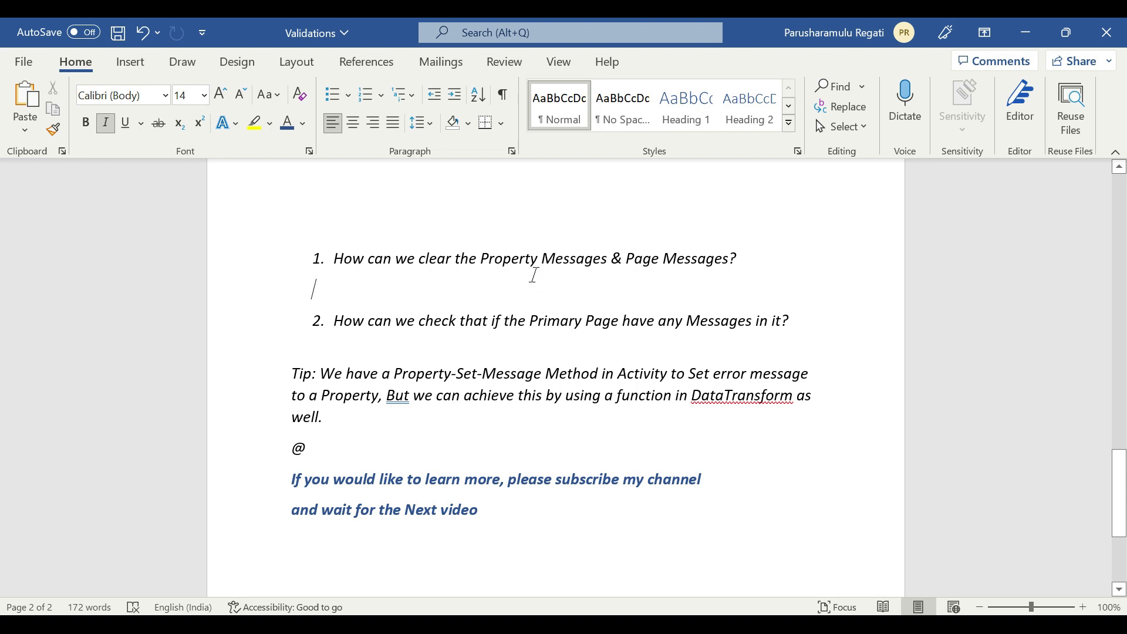
click(334, 447)
drag(396, 373, 513, 373)
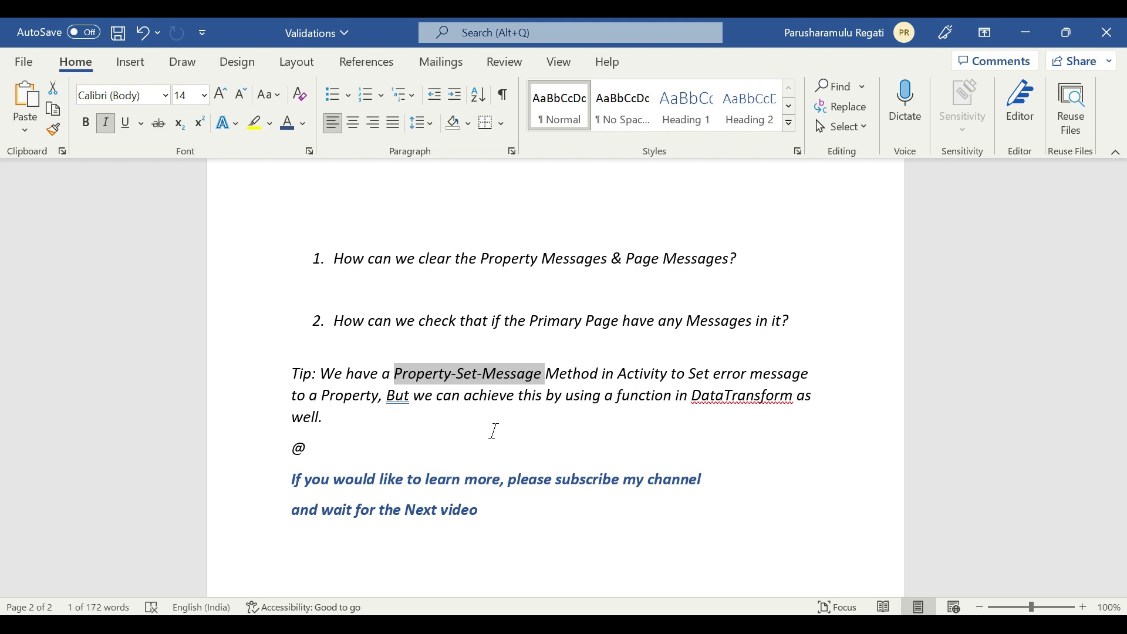
click(365, 453)
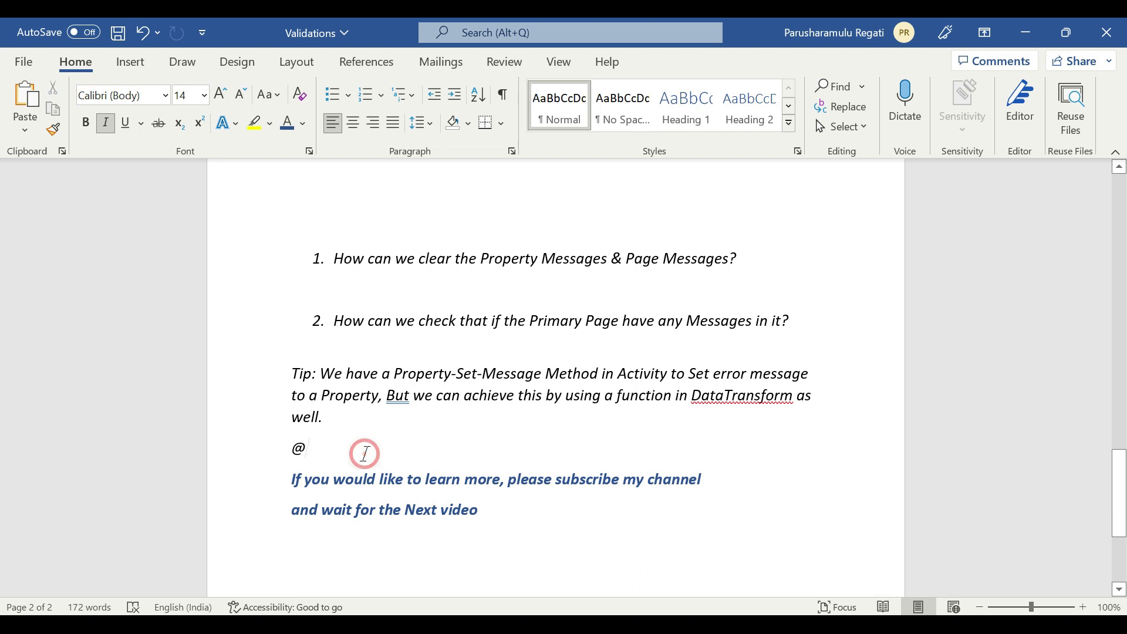
text(px)
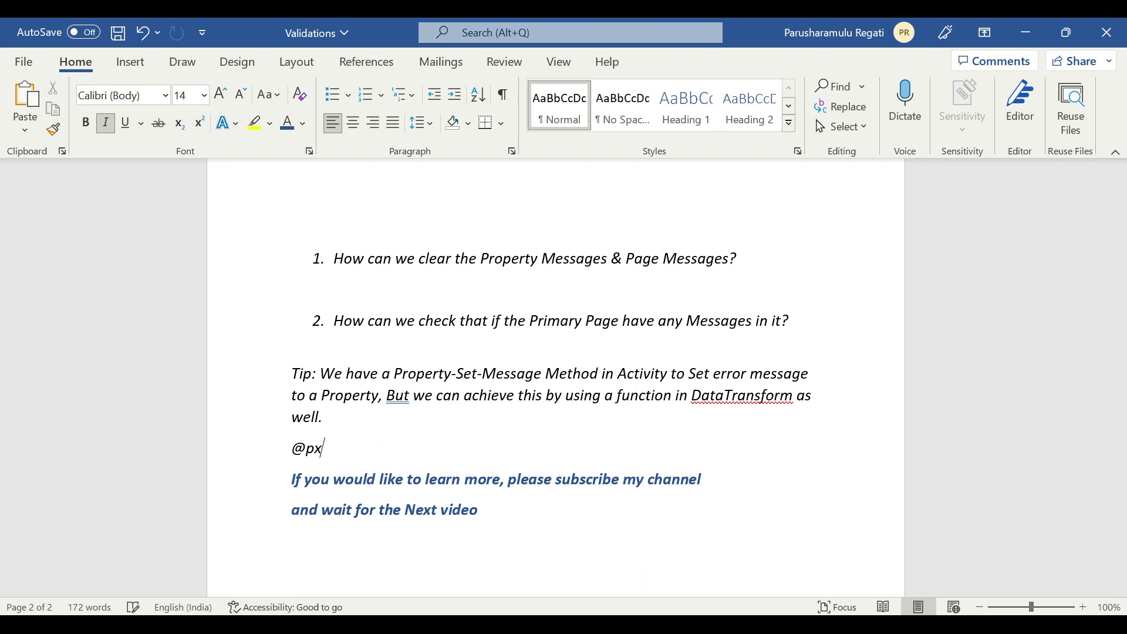
text(AddMessa)
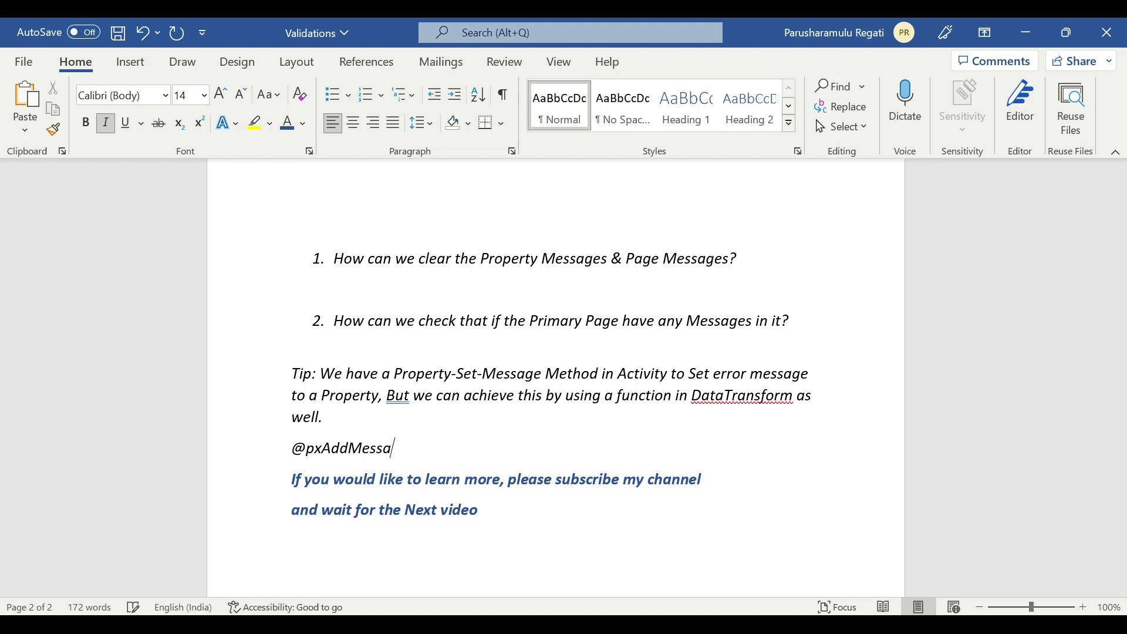
text(geTOProperty)
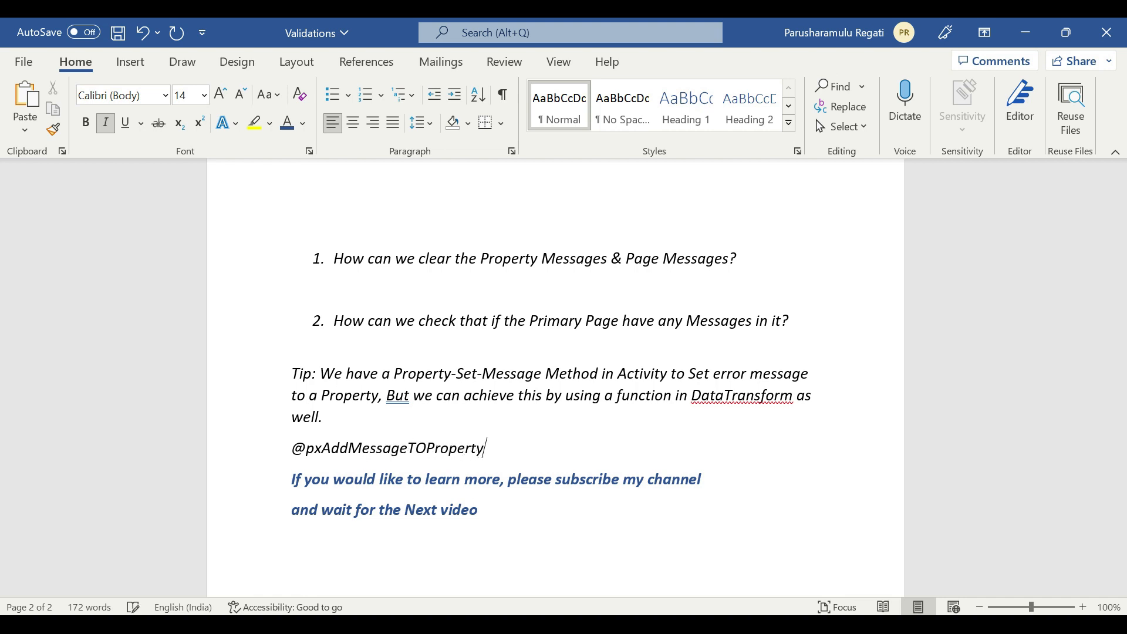
double_click(407, 456)
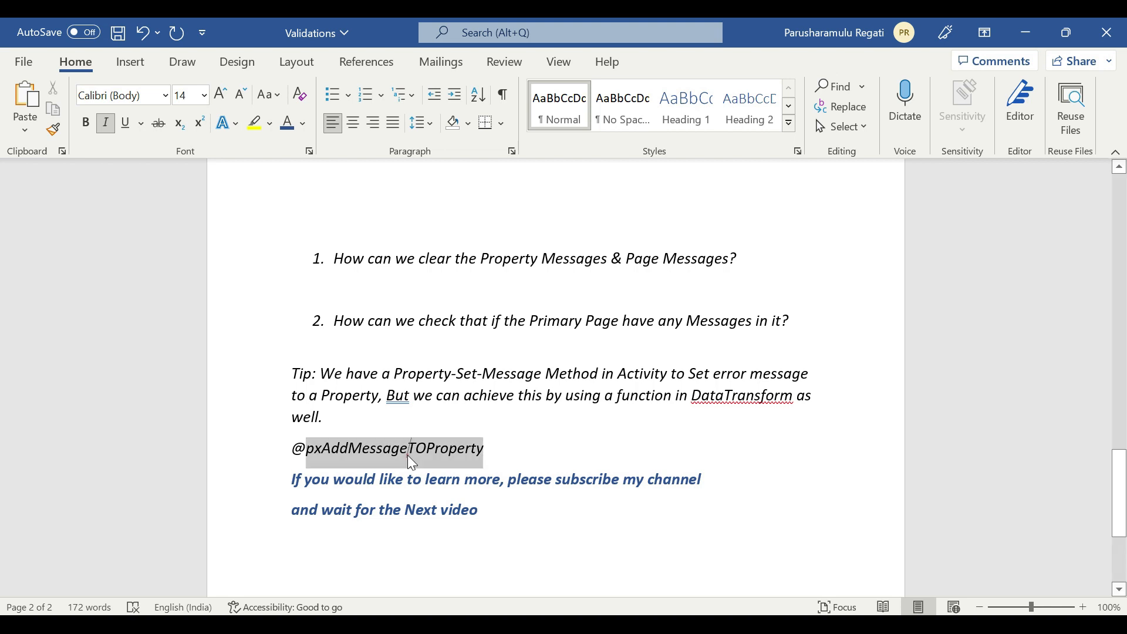